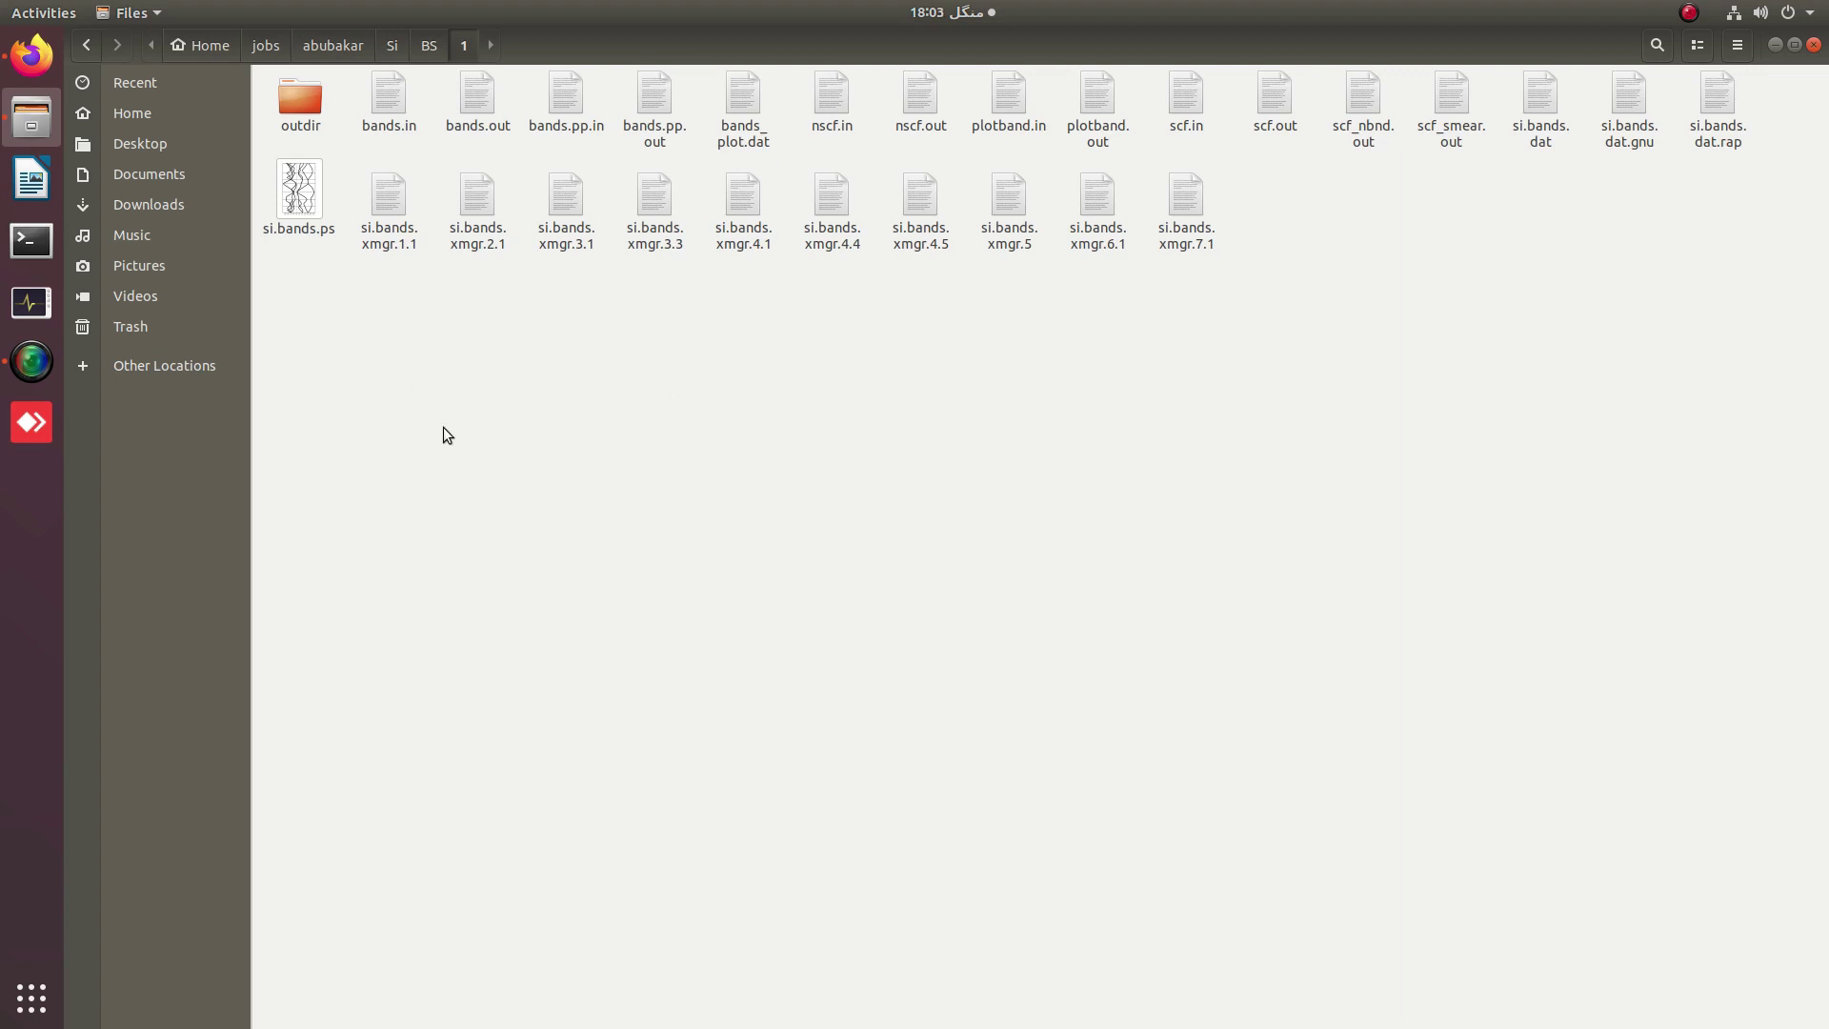
Open a Terminal in the BS/1 folder and move it to the screen centre.
{"action": "right_click", "coordinate": [469, 368]}
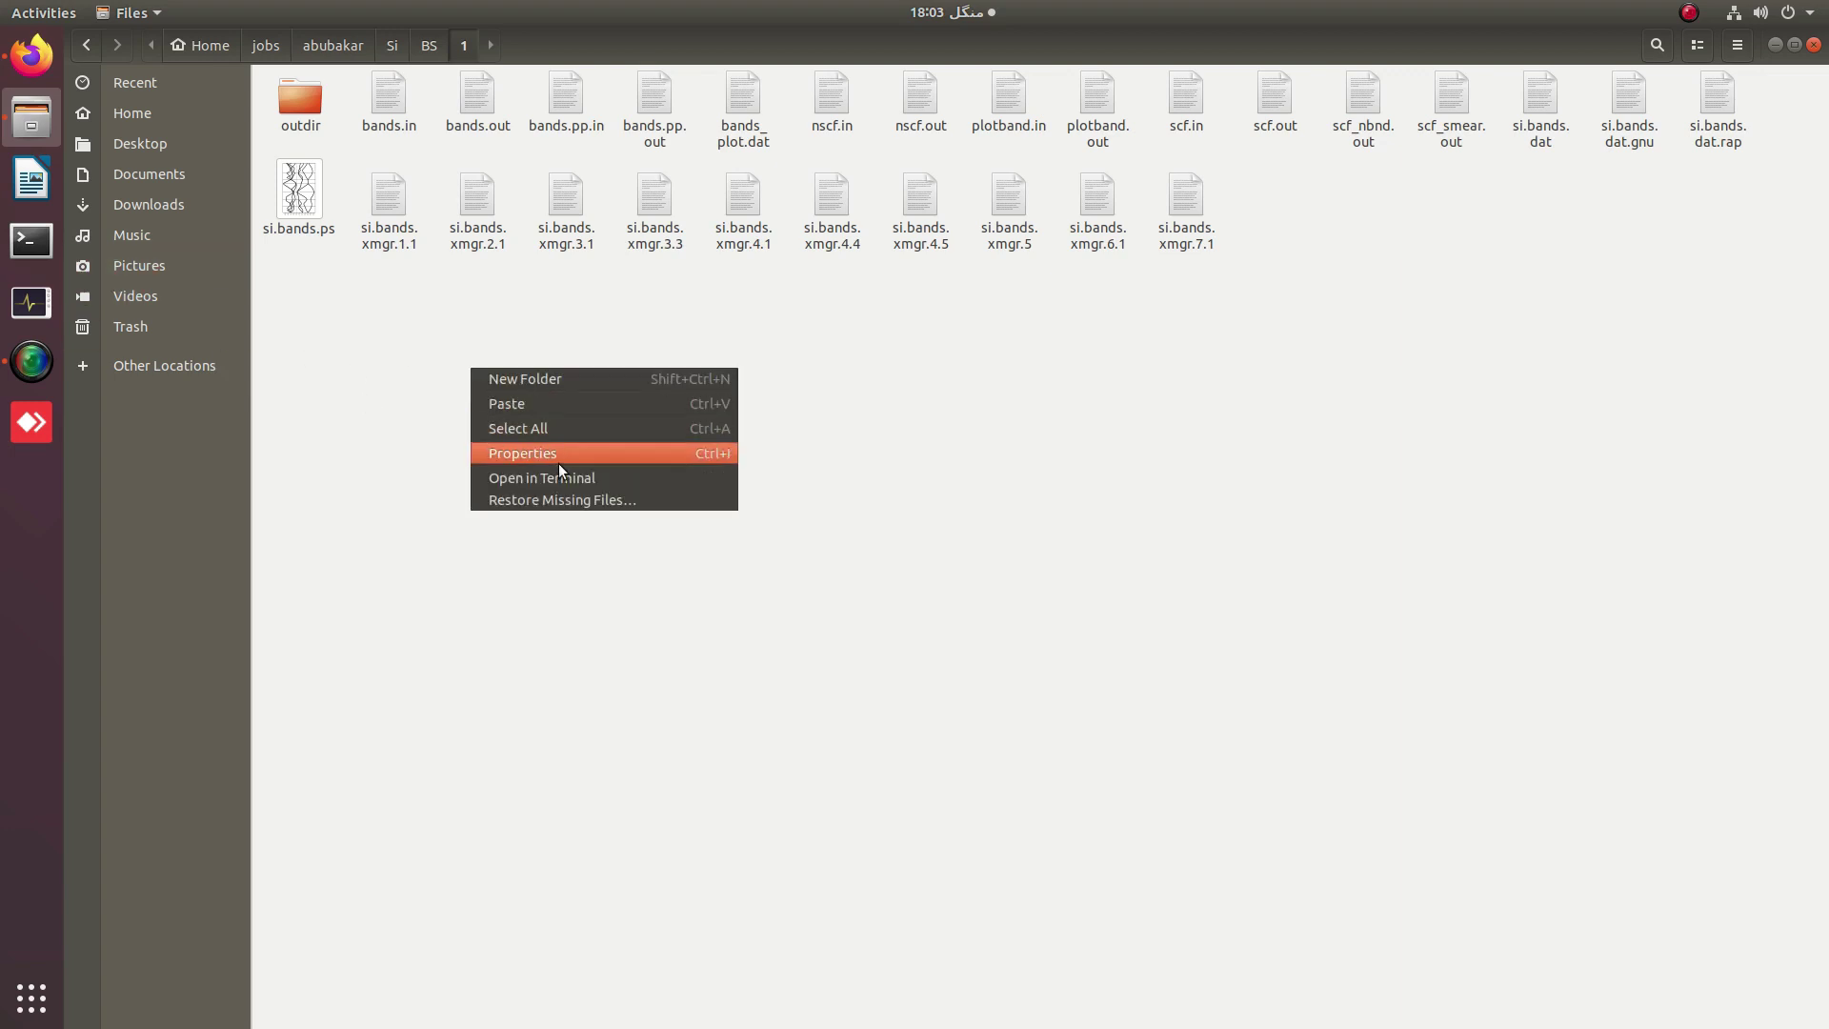
{"action": "left_click", "coordinate": [564, 476]}
{"action": "left_click_drag", "start_coordinate": [550, 95], "coordinate": [808, 285]}
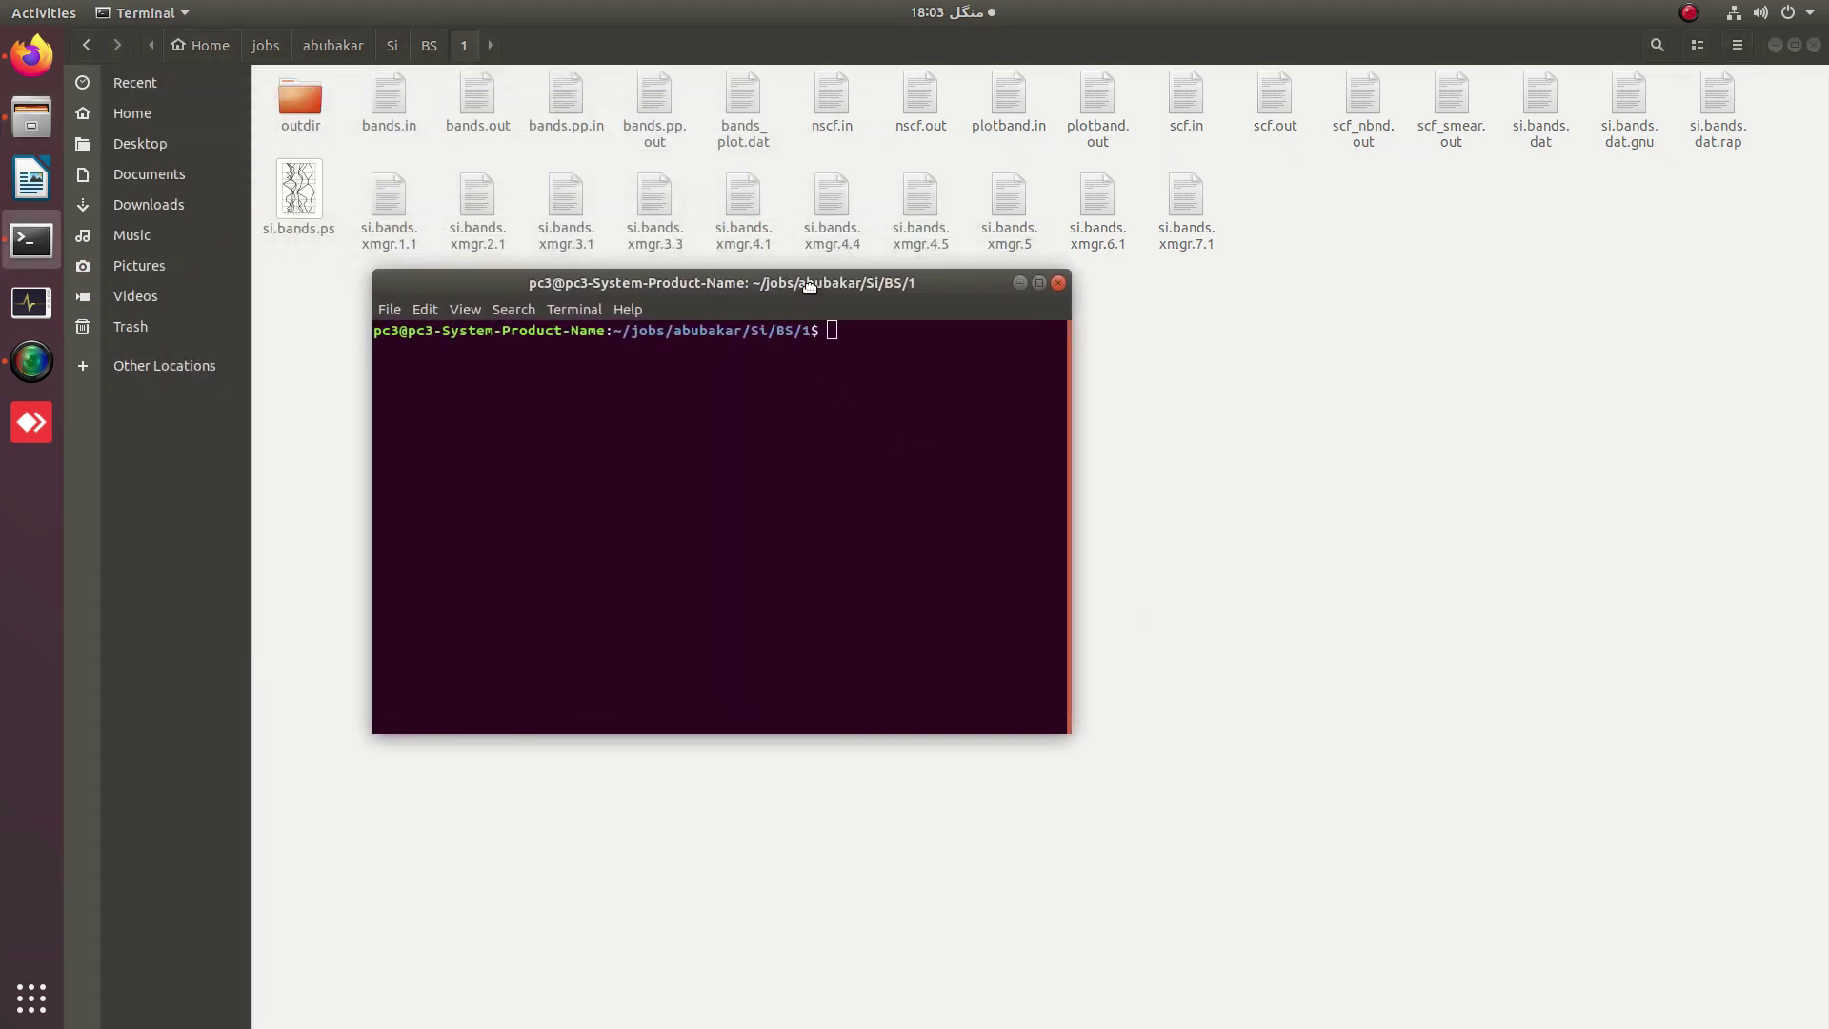
Launch xmgrace from the Terminal, maximize the Grace window, then minimize it.
{"action": "type", "text": "xmgrace"}
{"action": "key", "text": "Return"}
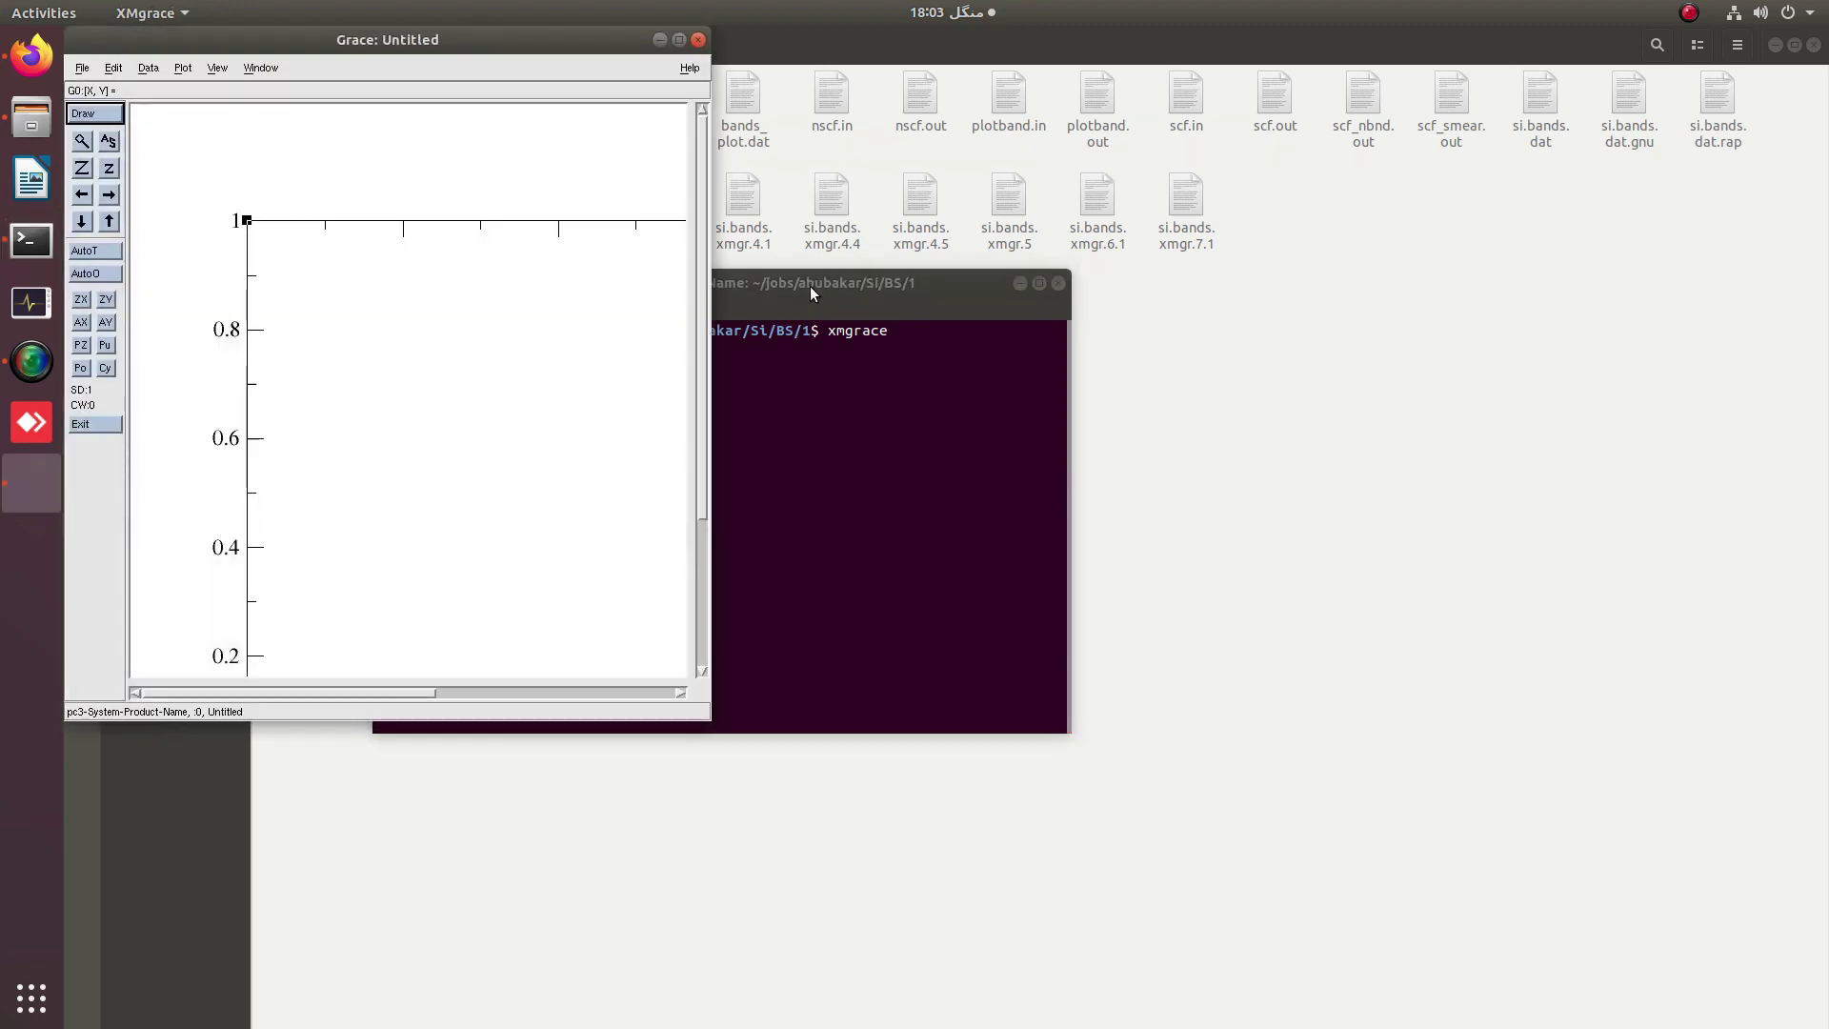
{"action": "left_click", "coordinate": [680, 40]}
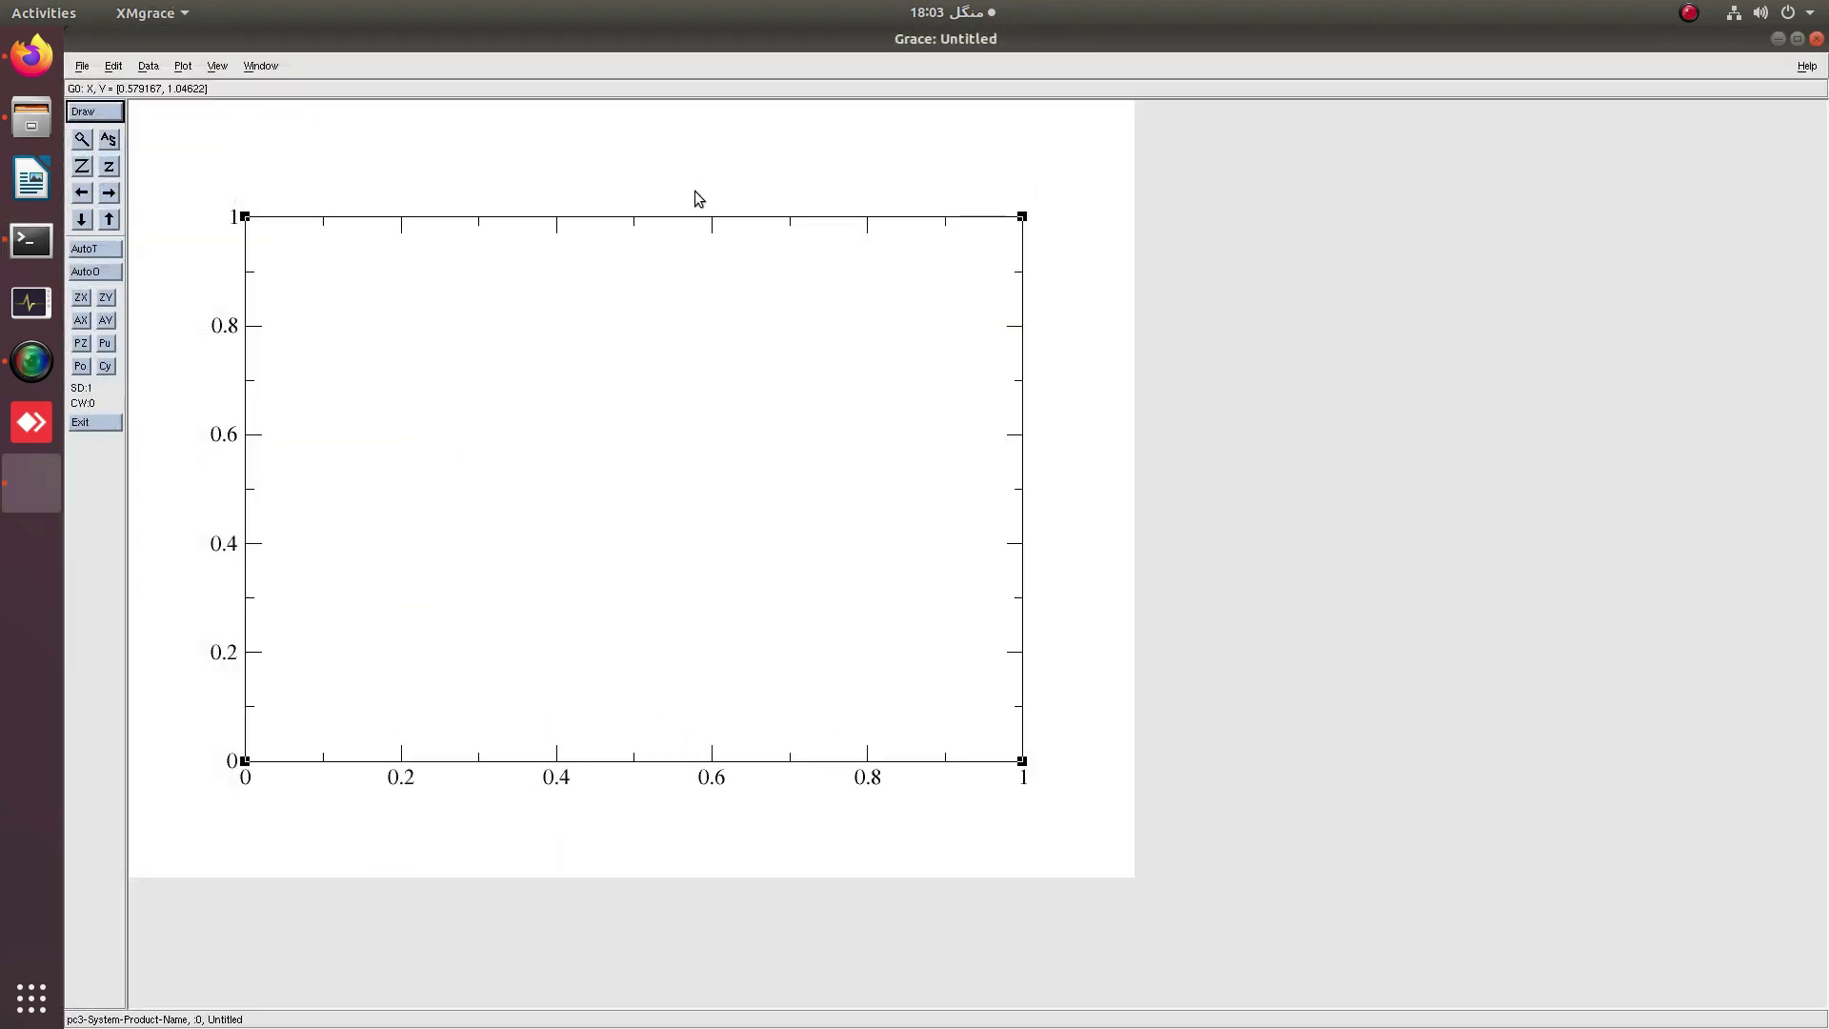
{"action": "left_click", "coordinate": [149, 67]}
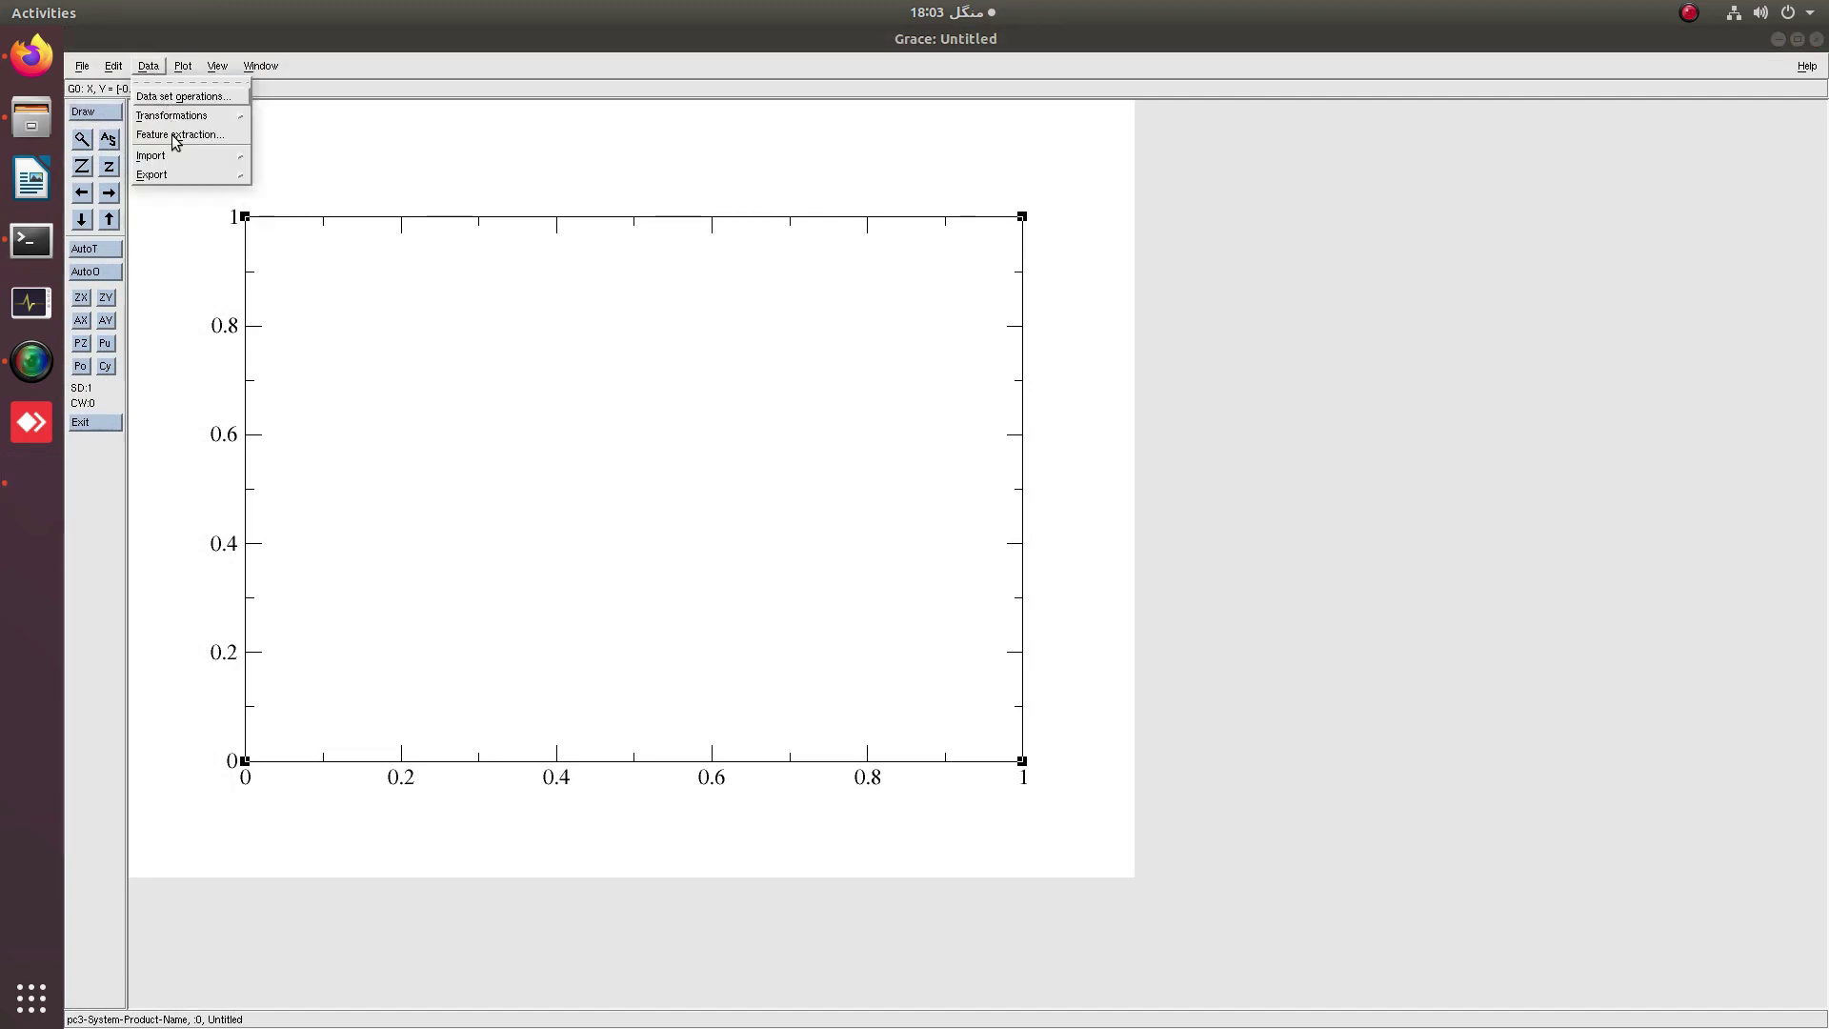
{"action": "left_click", "coordinate": [1774, 39]}
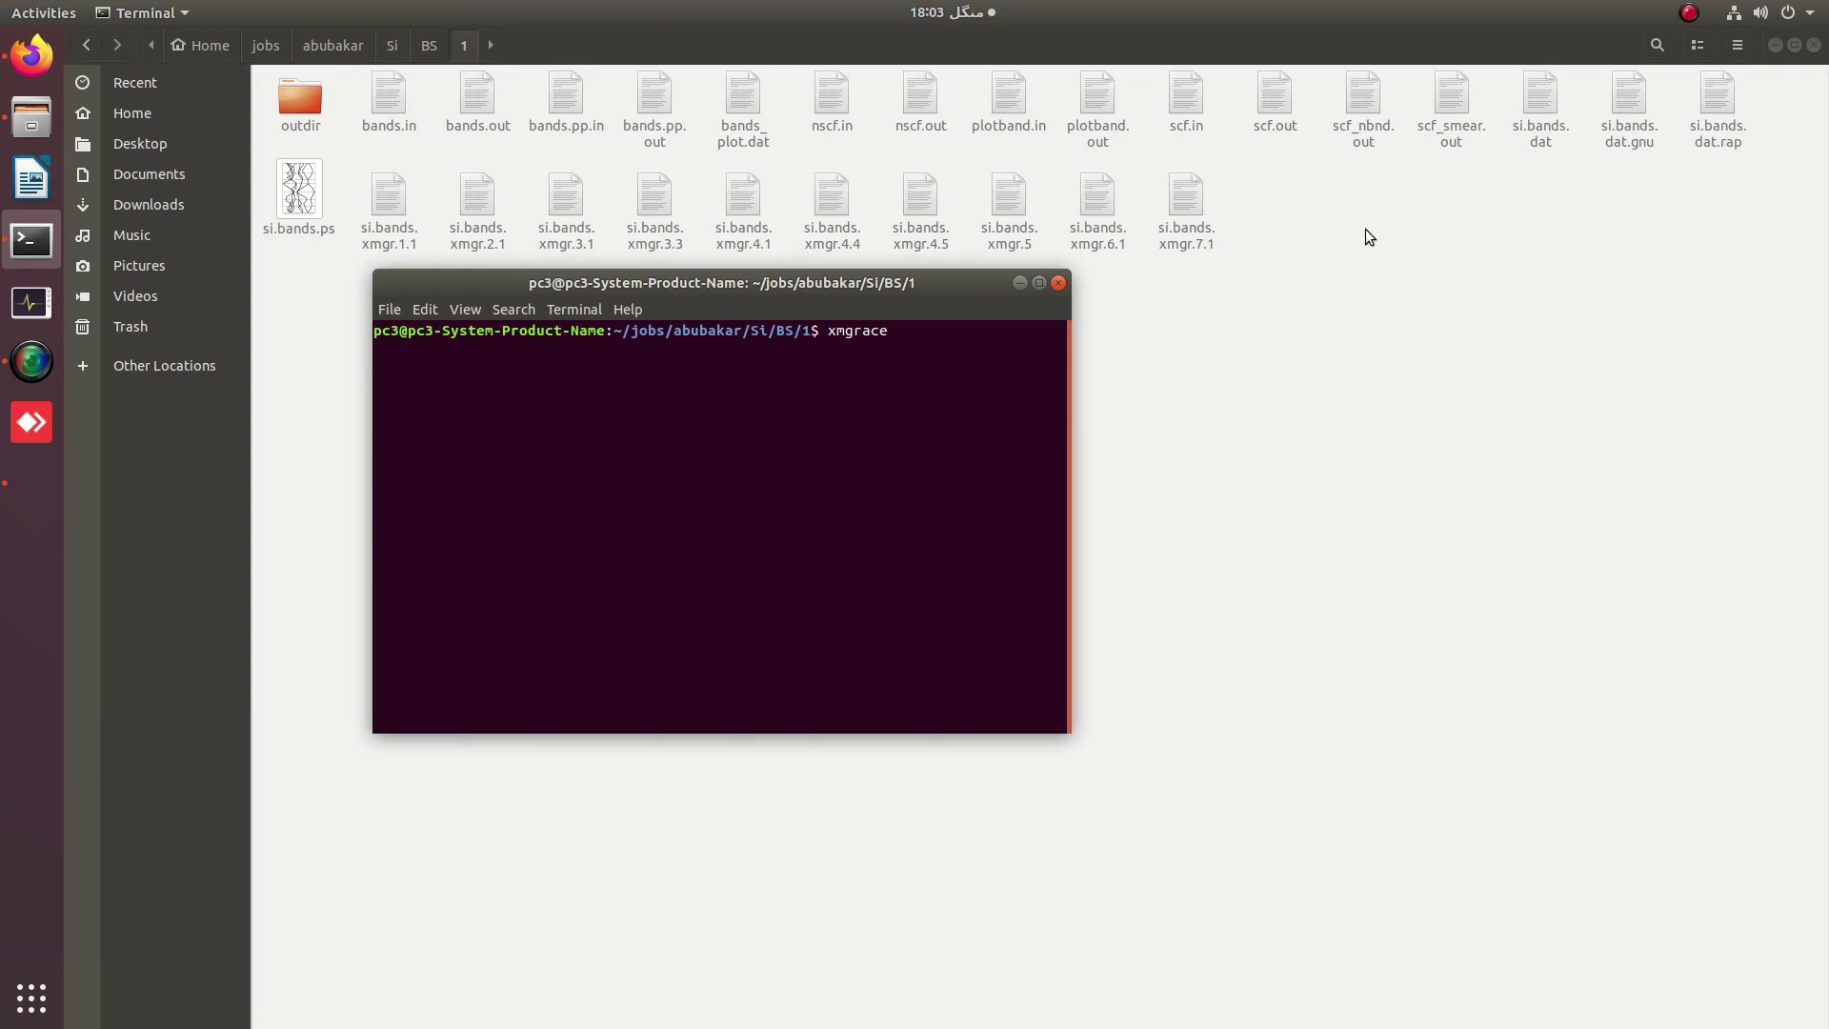
Check si.bands.dat.gnu, then pick bands_plot.dat as the data file to plot.
{"action": "left_click", "coordinate": [1625, 124]}
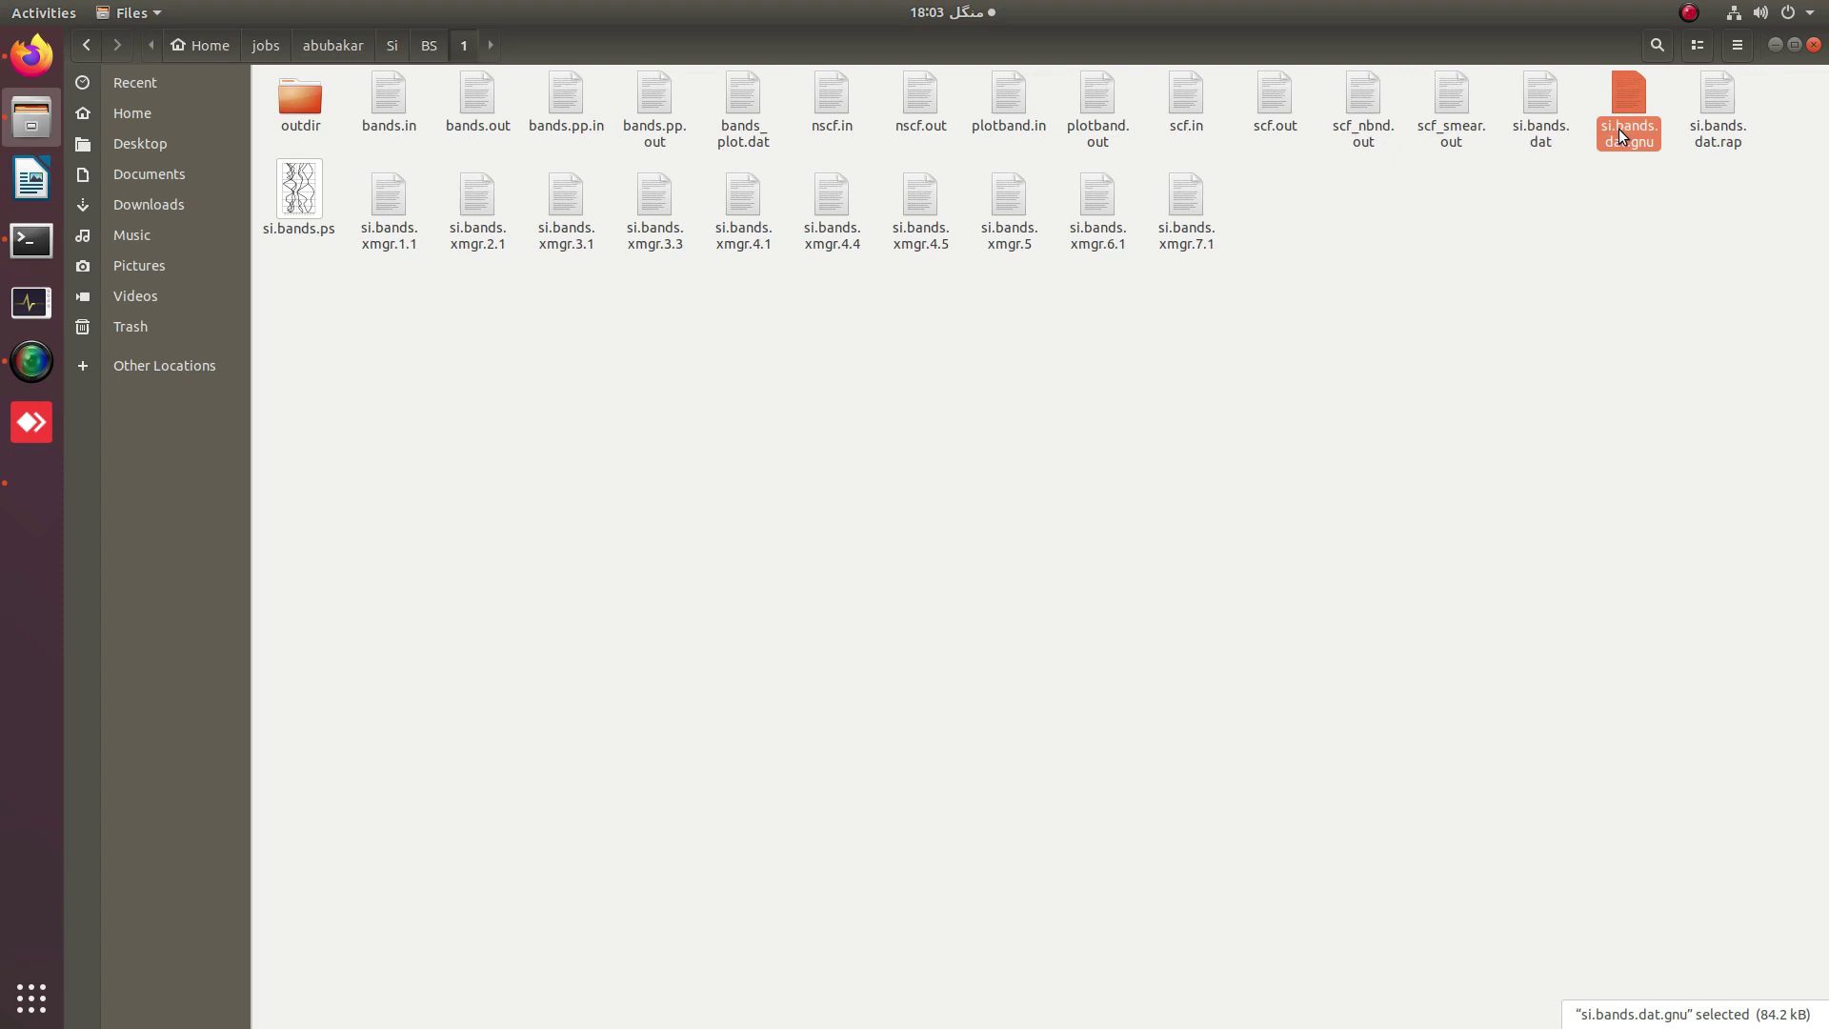
{"action": "left_click", "coordinate": [745, 118]}
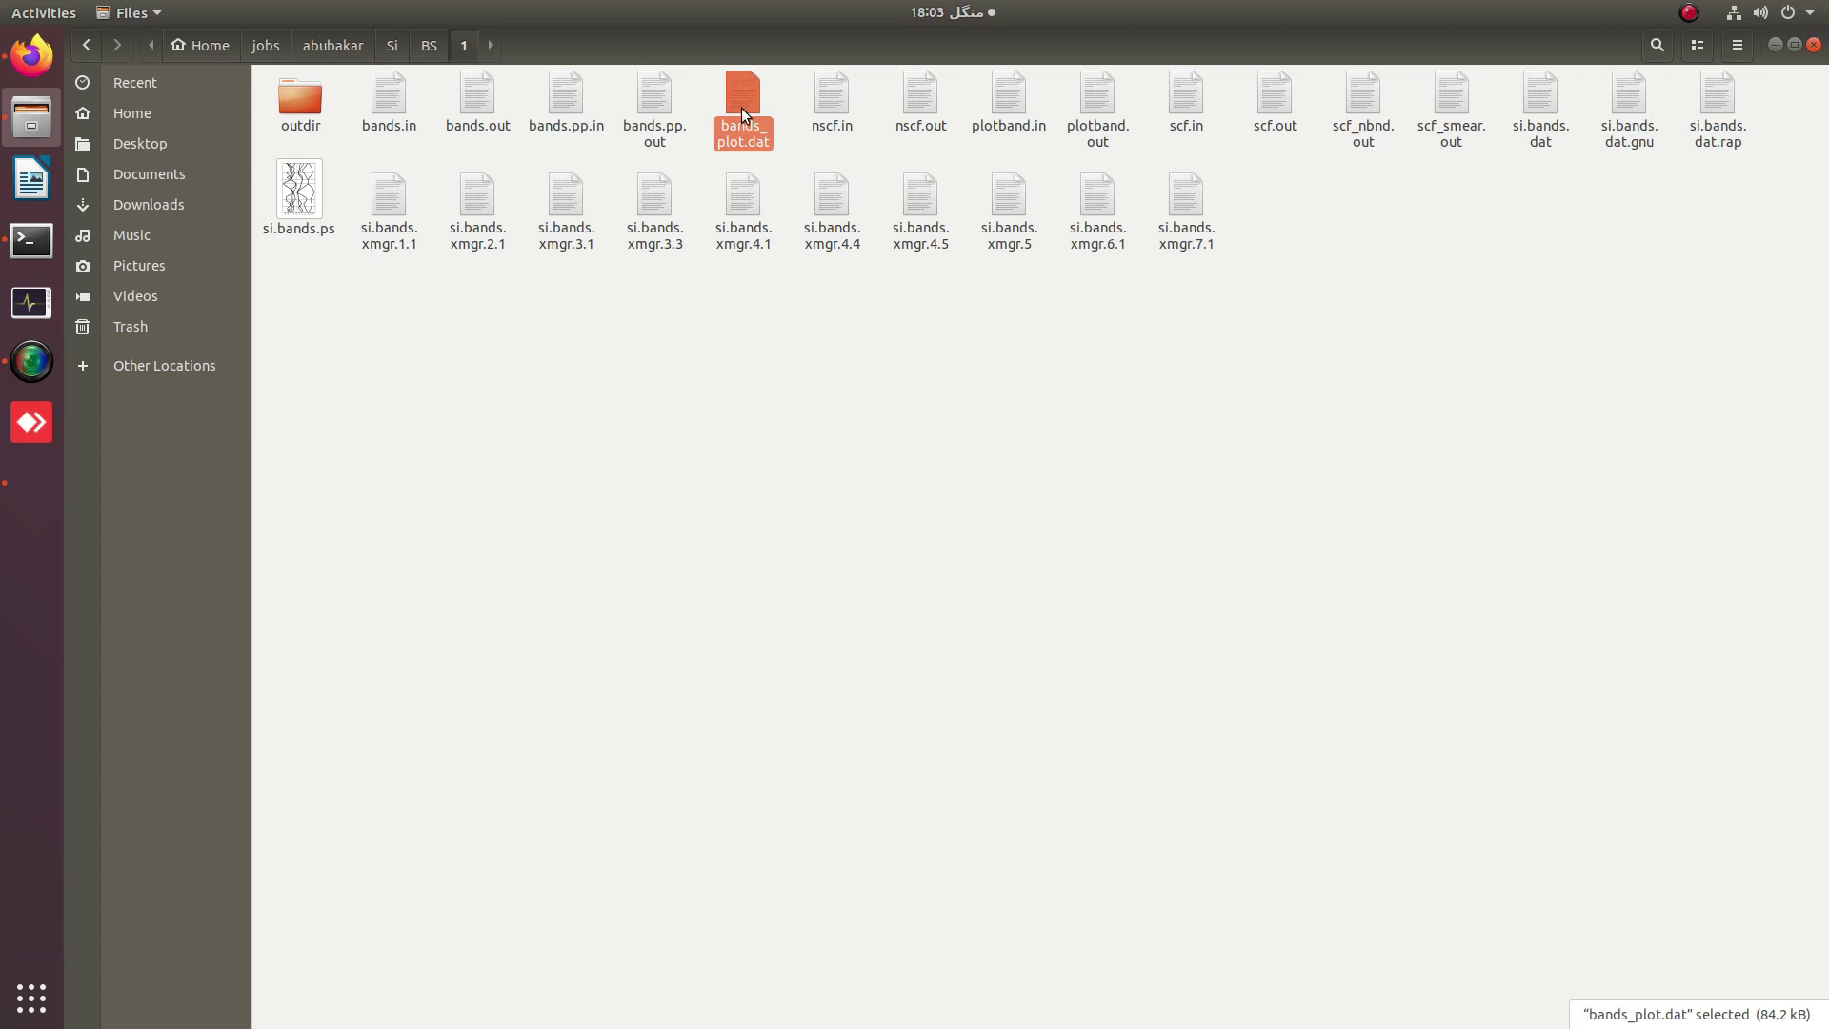
Import bands_plot.dat as ASCII data into Grace and move the Read sets dialog aside.
{"action": "left_click", "coordinate": [28, 484]}
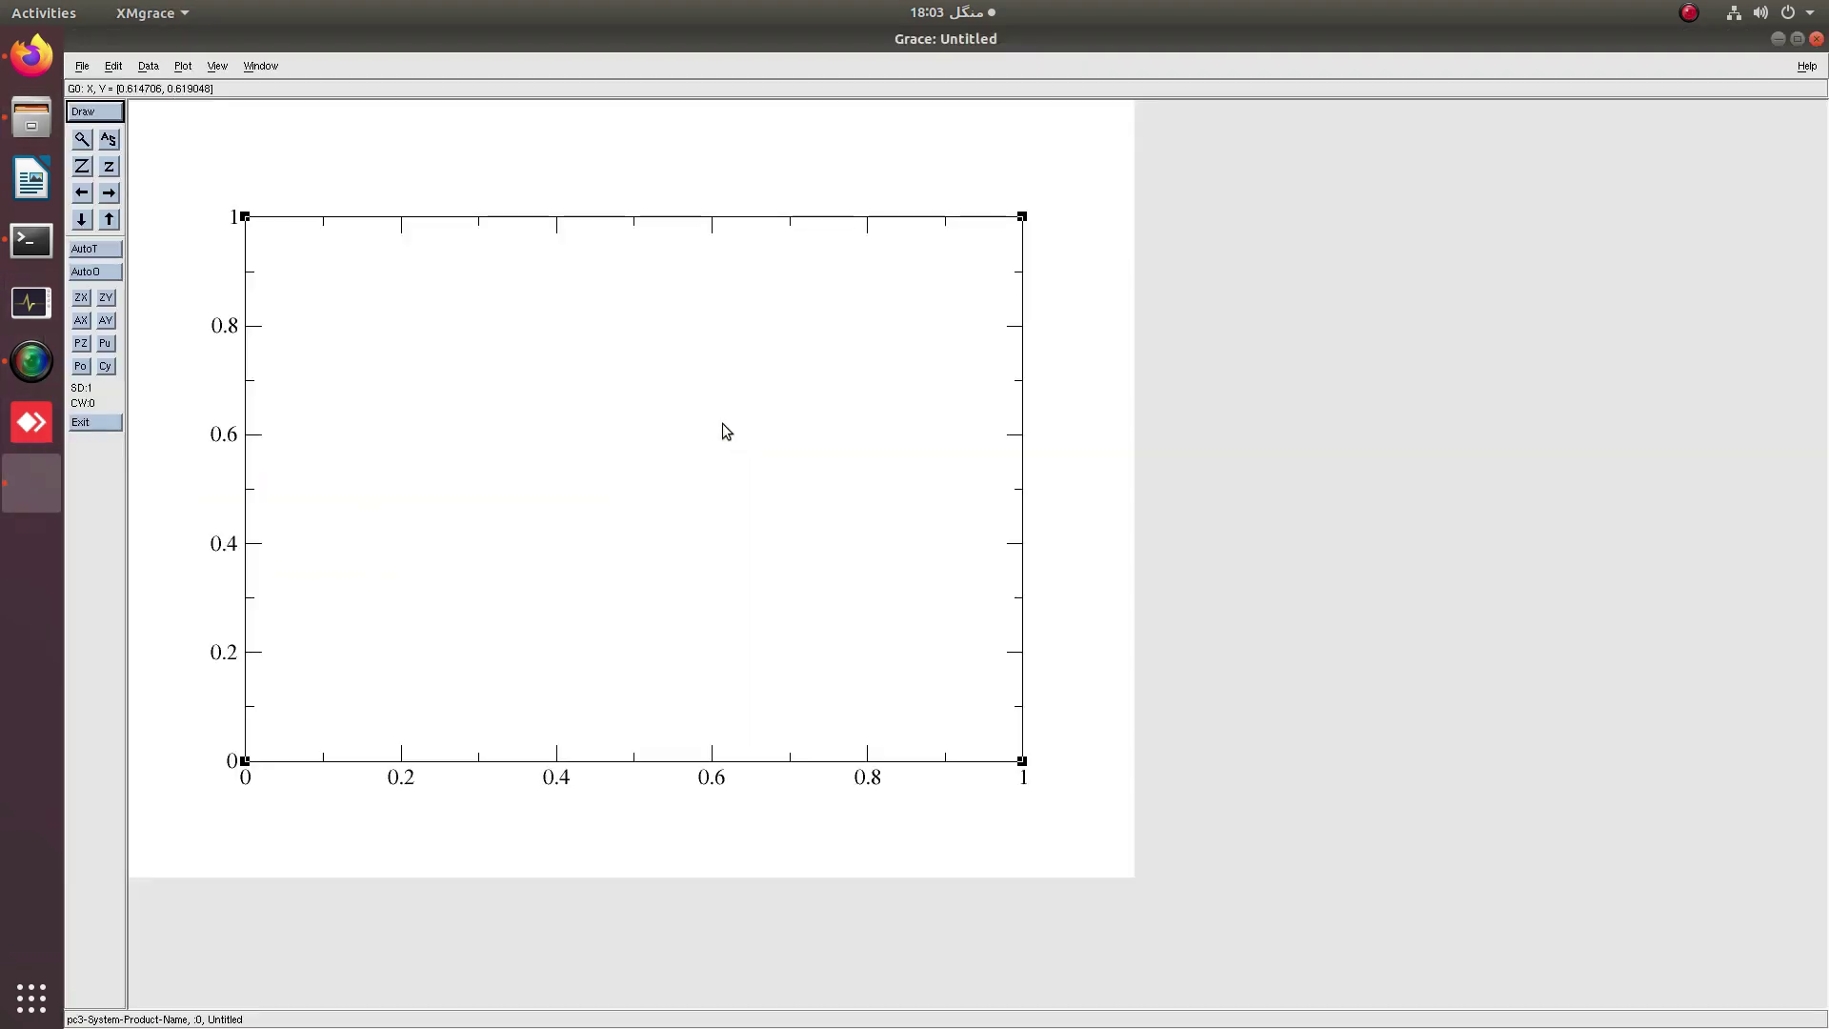
{"action": "left_click", "coordinate": [148, 65]}
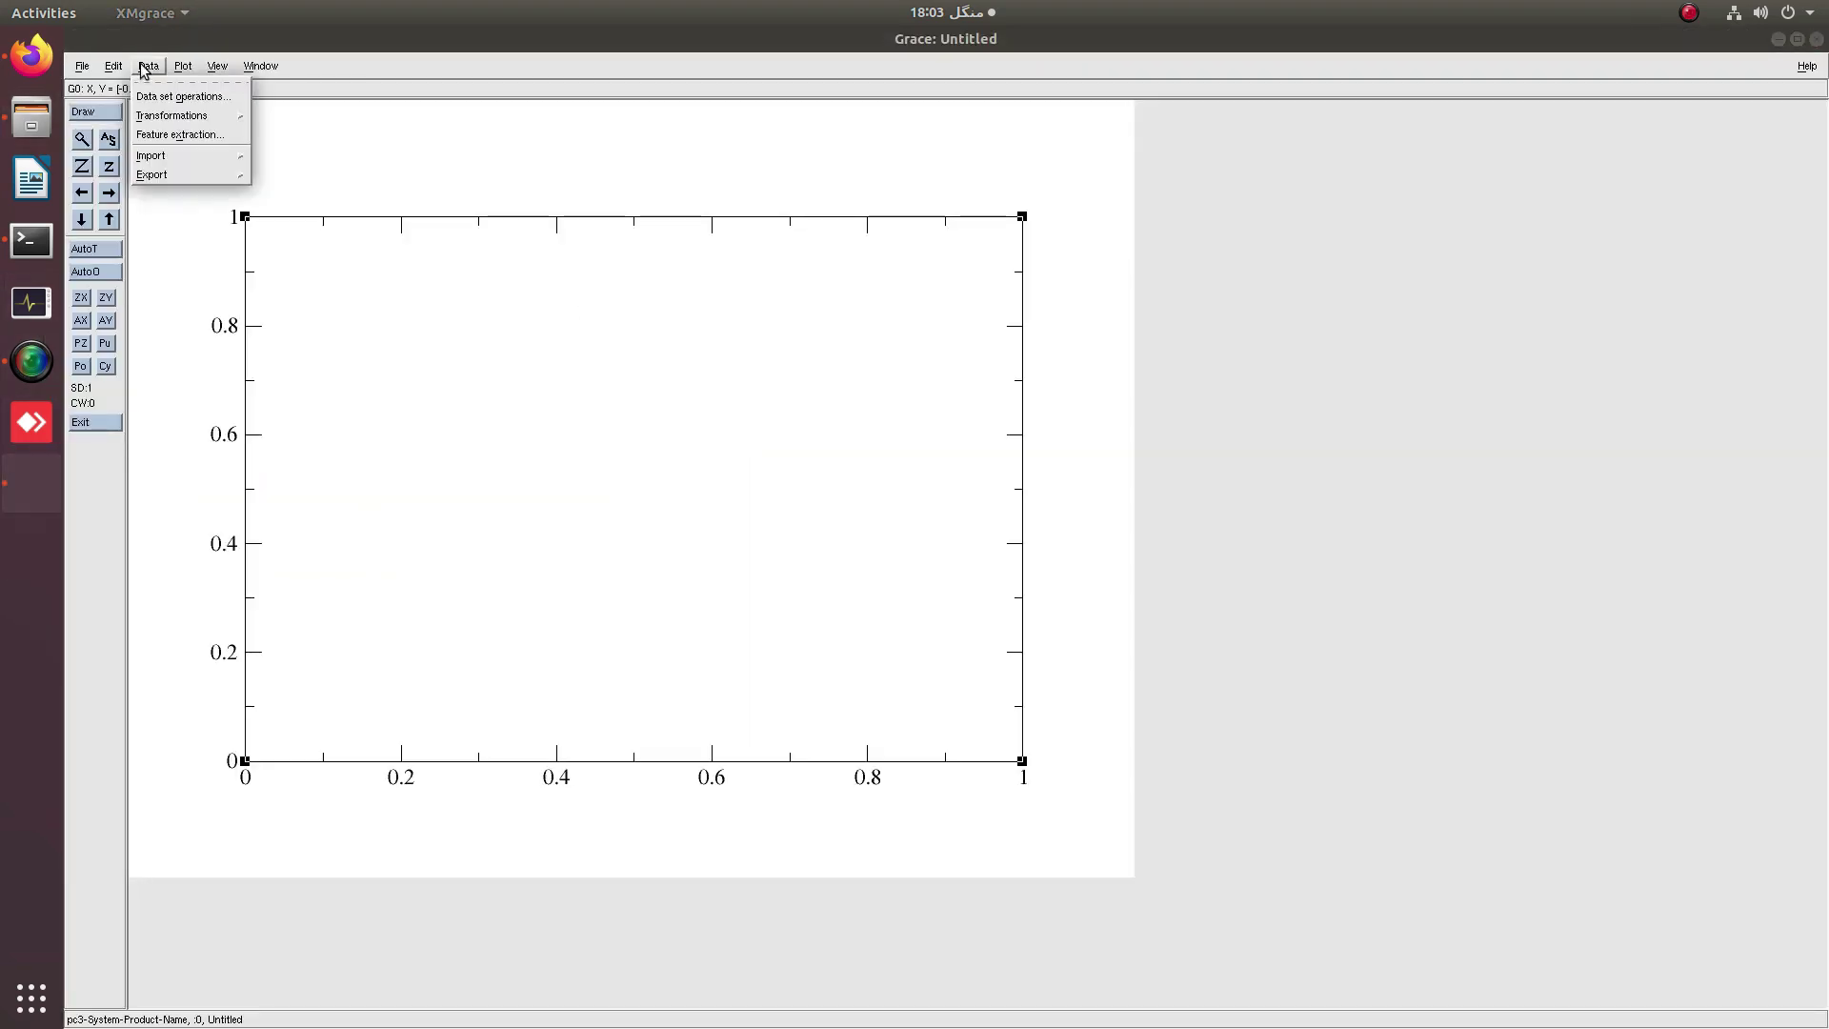
{"action": "left_click", "coordinate": [154, 156]}
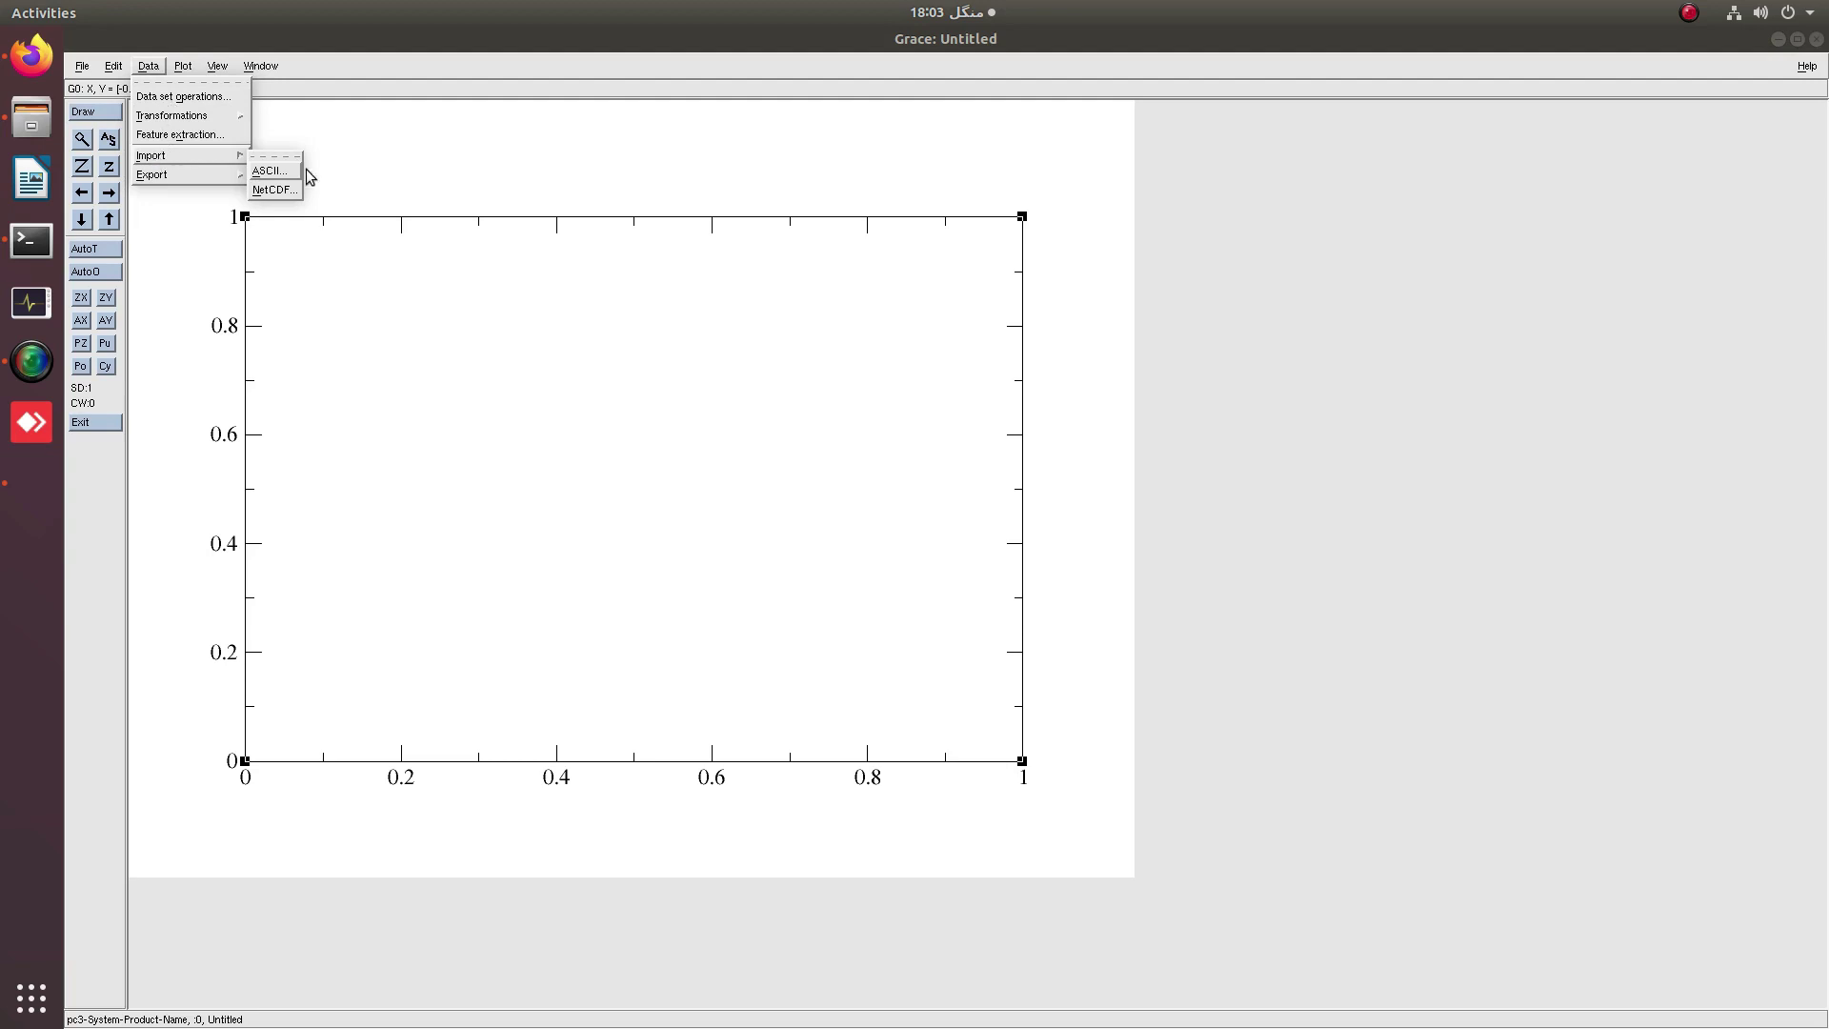
{"action": "left_click", "coordinate": [270, 172]}
{"action": "left_click", "coordinate": [1043, 362]}
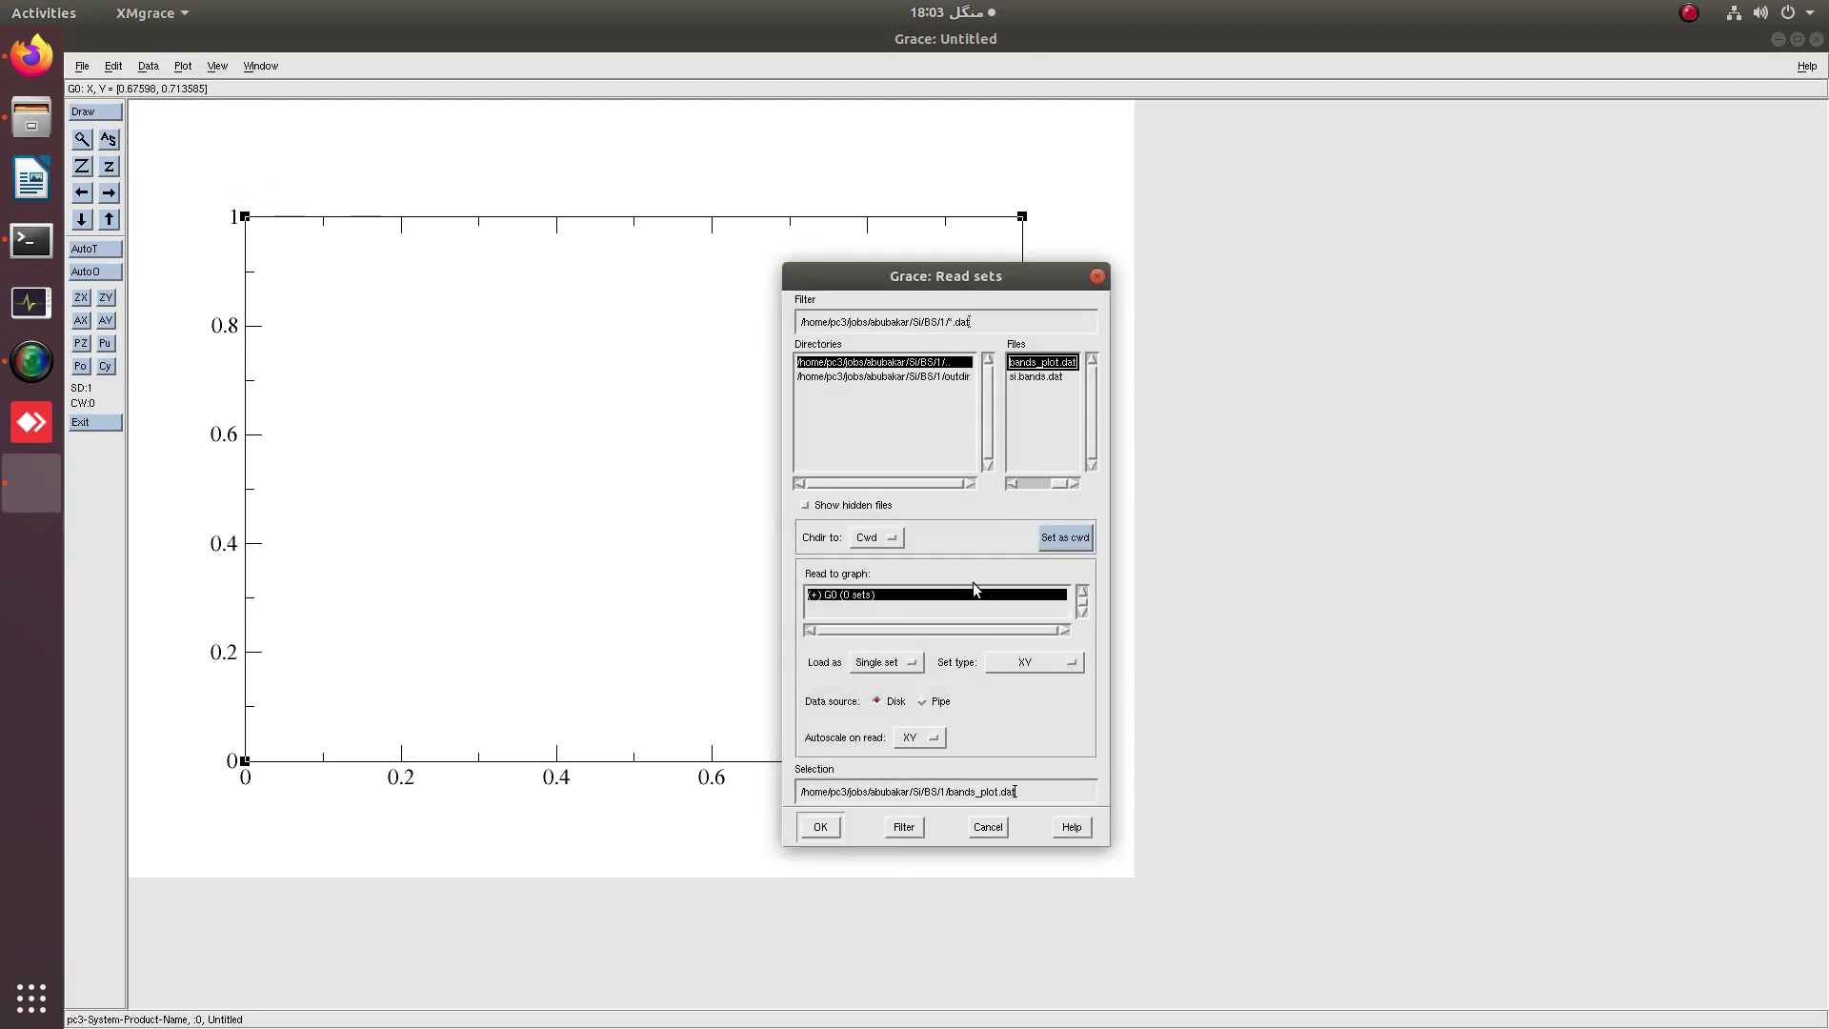
{"action": "left_click", "coordinate": [825, 826]}
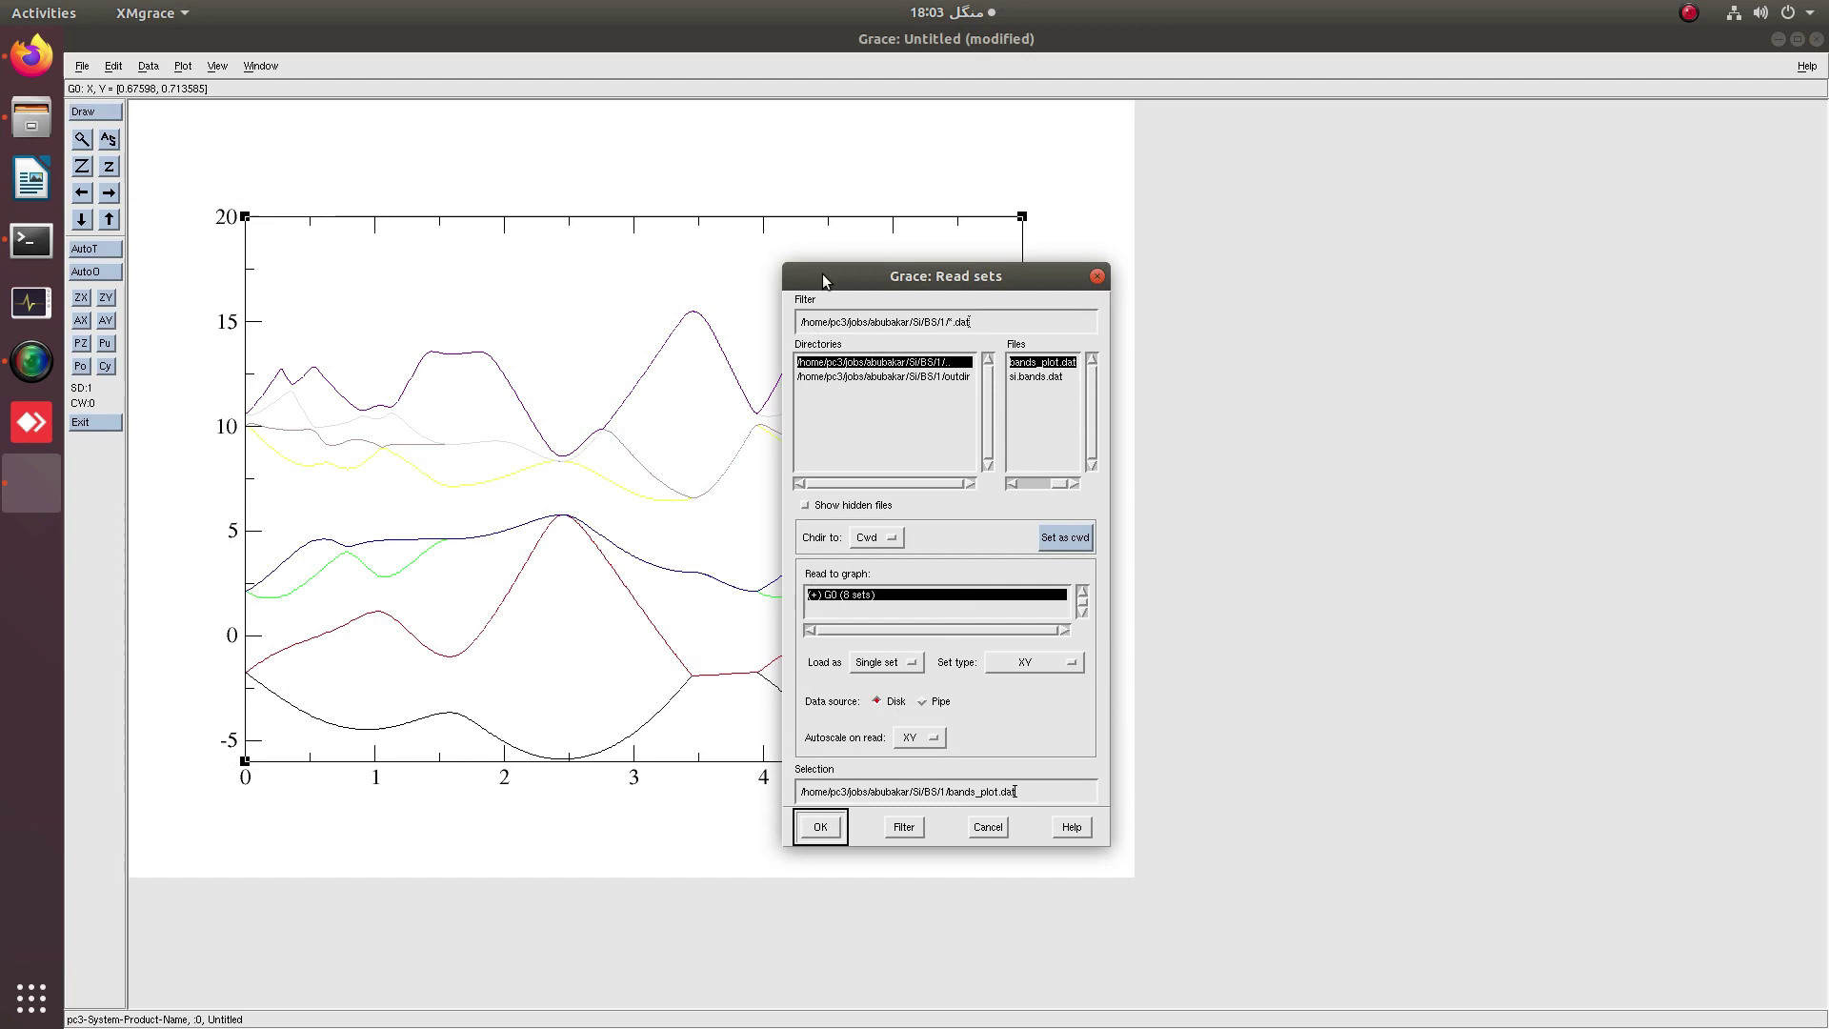
{"action": "left_click_drag", "start_coordinate": [821, 273], "coordinate": [1246, 271]}
In Set Appearance, give sets G0.S0–G0.S3 a line width of 1.5.
{"action": "double_click", "coordinate": [634, 398]}
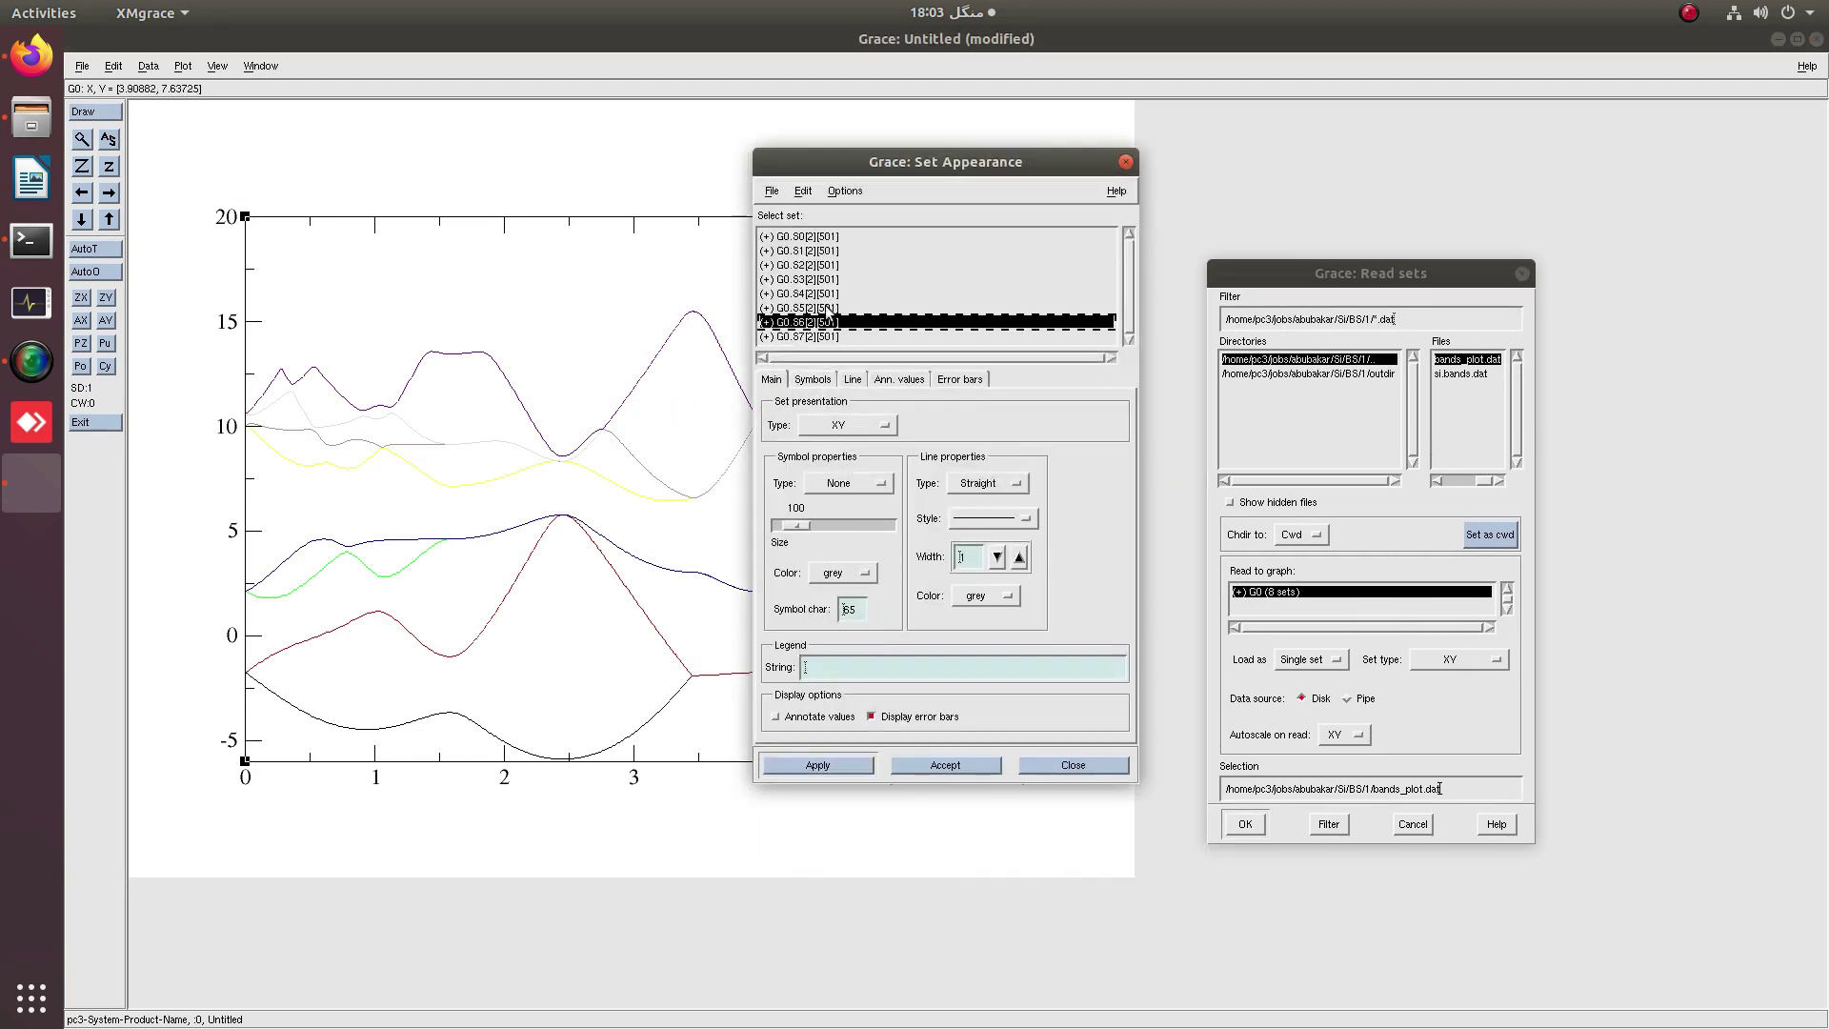
{"action": "left_click", "coordinate": [808, 239]}
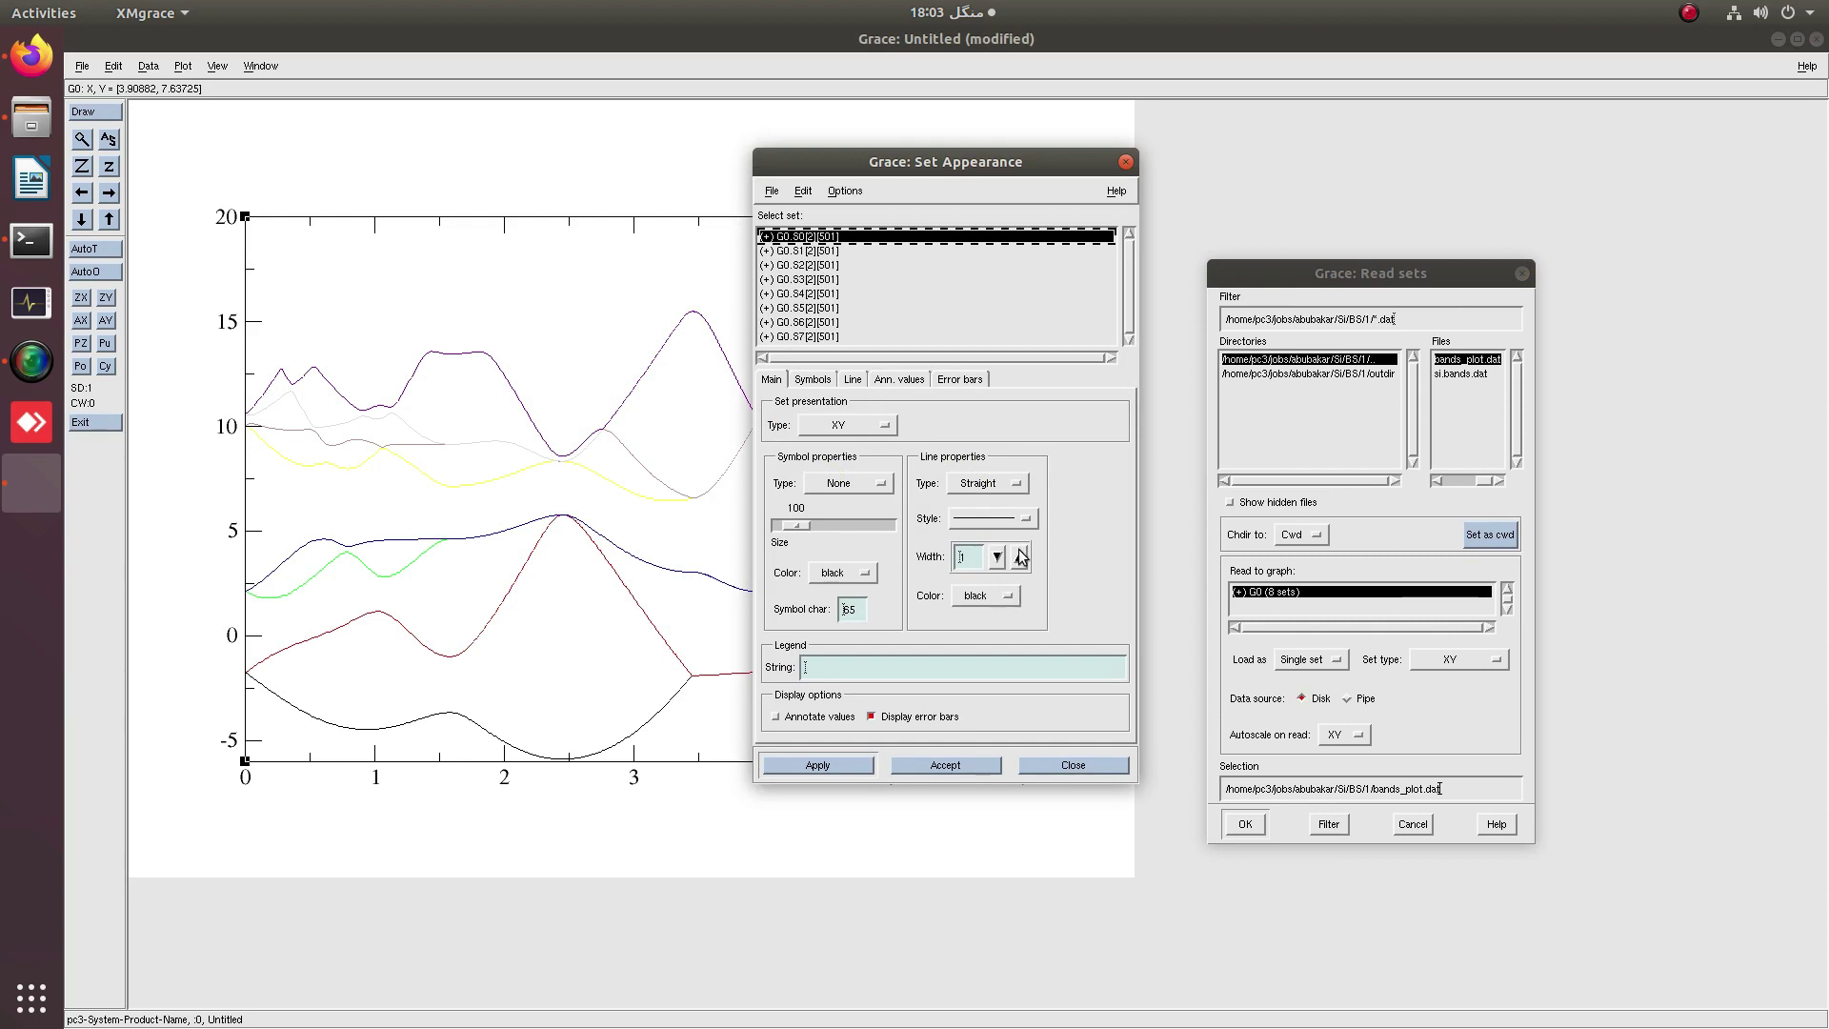
{"action": "left_click", "coordinate": [1019, 556]}
{"action": "left_click", "coordinate": [849, 762]}
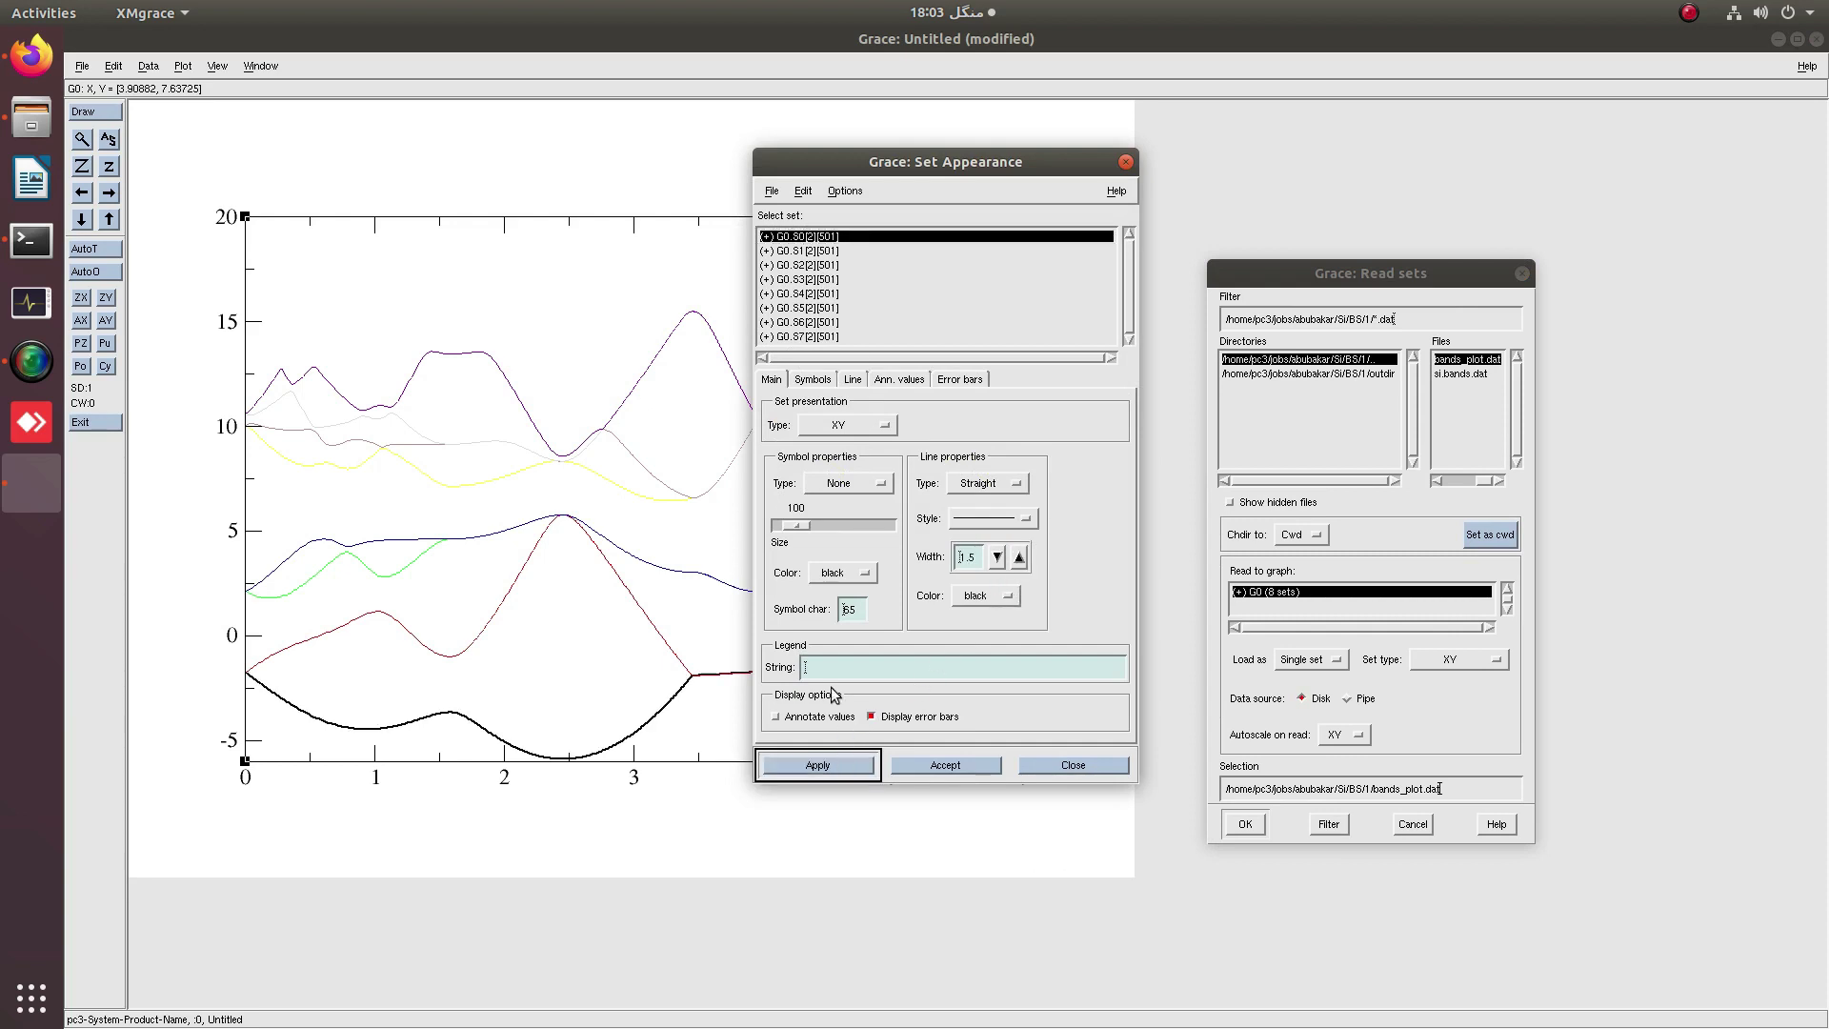
{"action": "left_click", "coordinate": [799, 252]}
{"action": "left_click", "coordinate": [1019, 556]}
{"action": "left_click", "coordinate": [838, 763]}
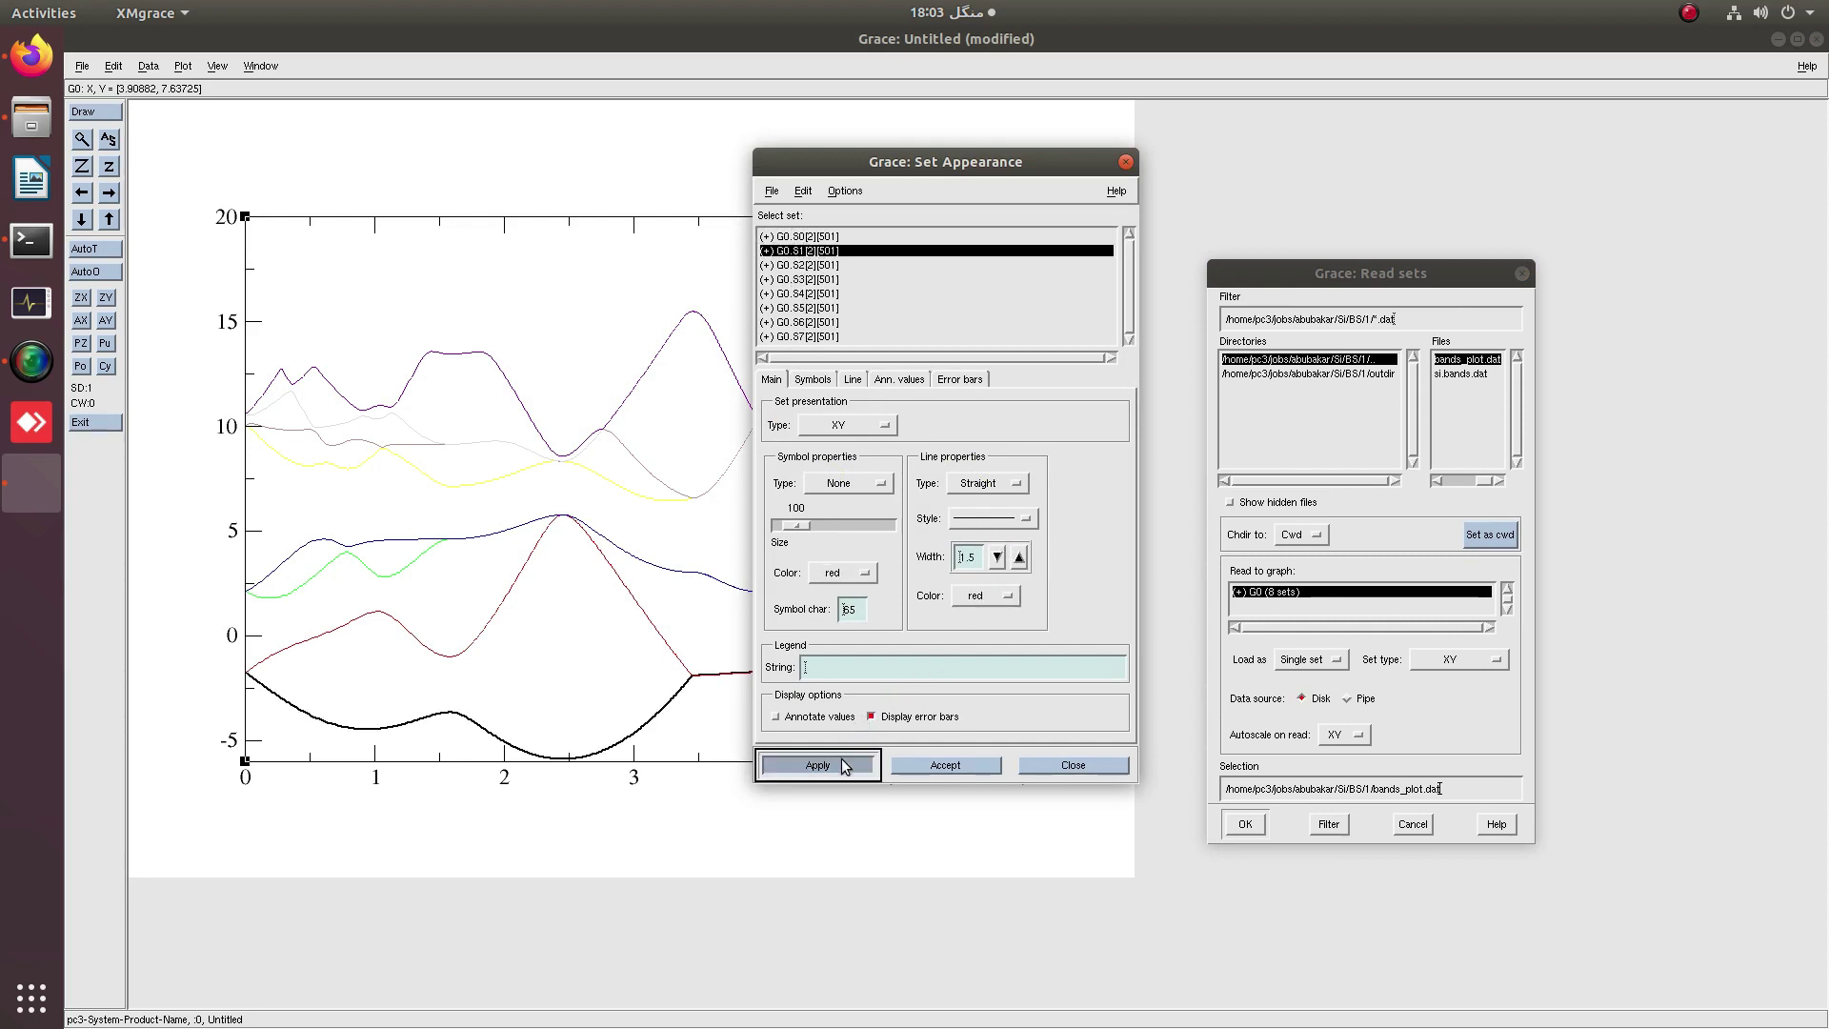
{"action": "left_click", "coordinate": [803, 266]}
{"action": "left_click", "coordinate": [1019, 556]}
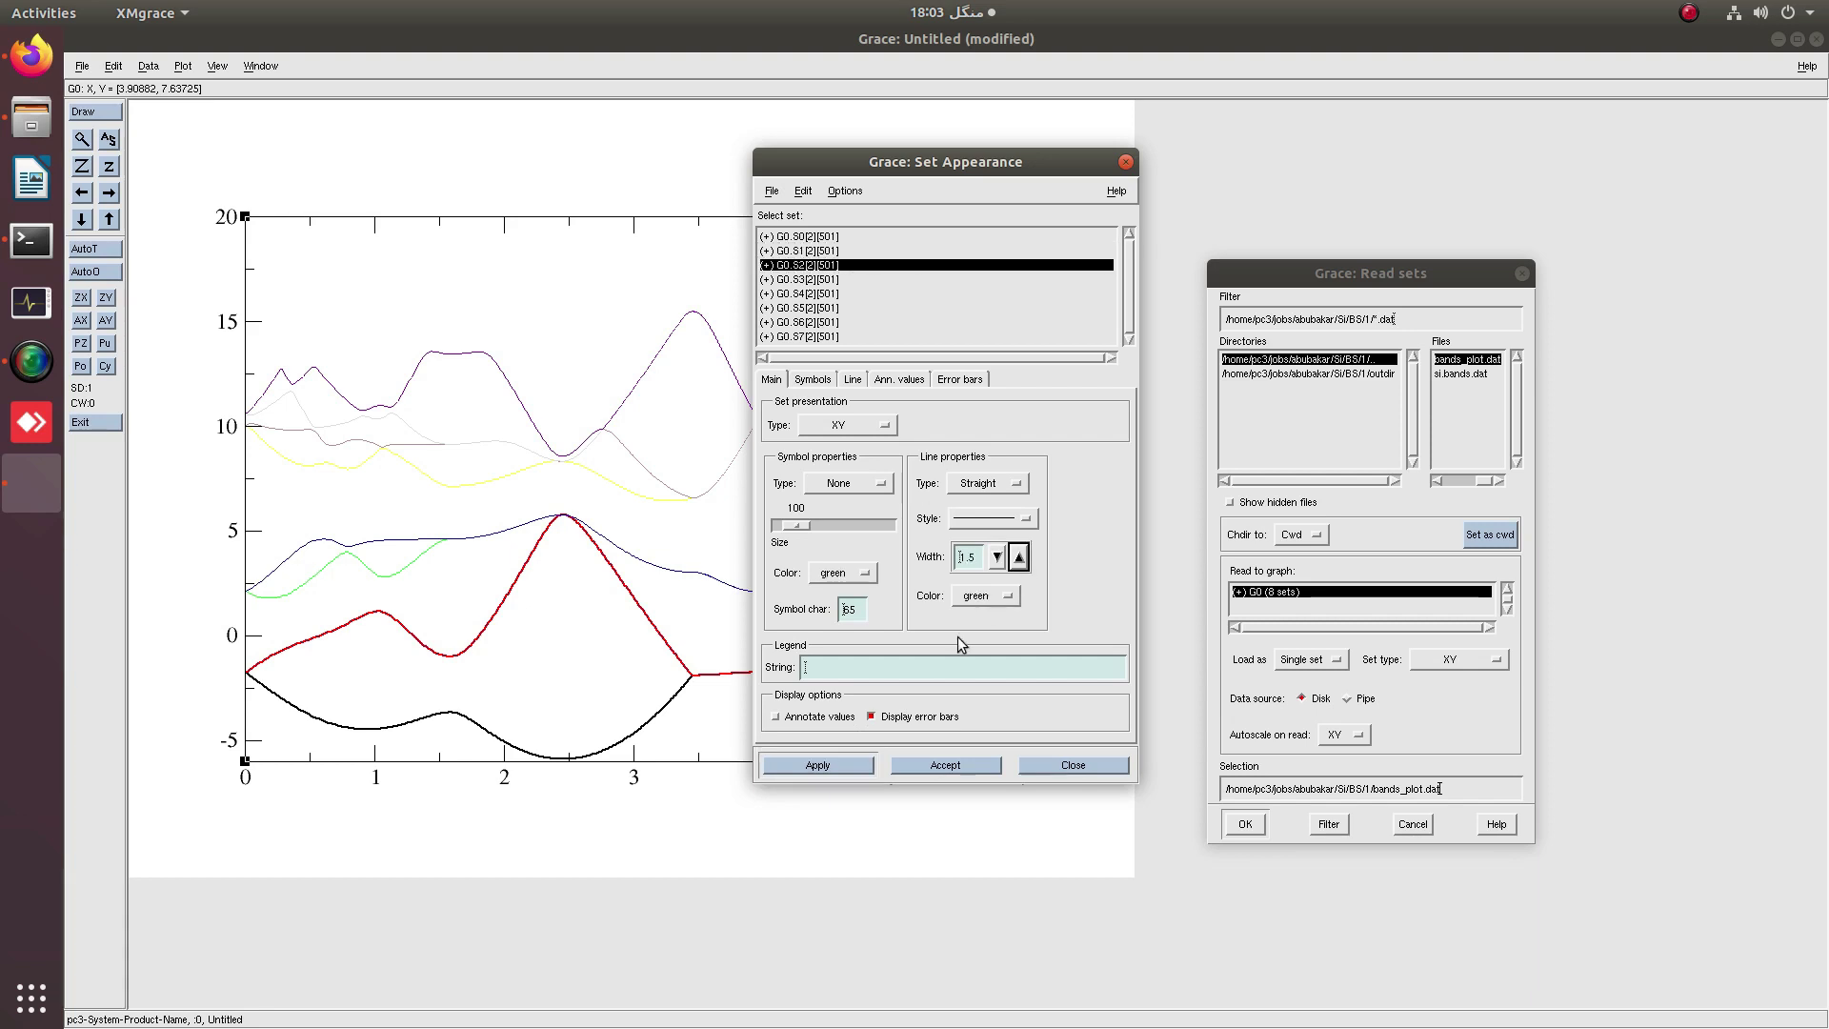
{"action": "left_click", "coordinate": [850, 766]}
{"action": "left_click", "coordinate": [817, 280]}
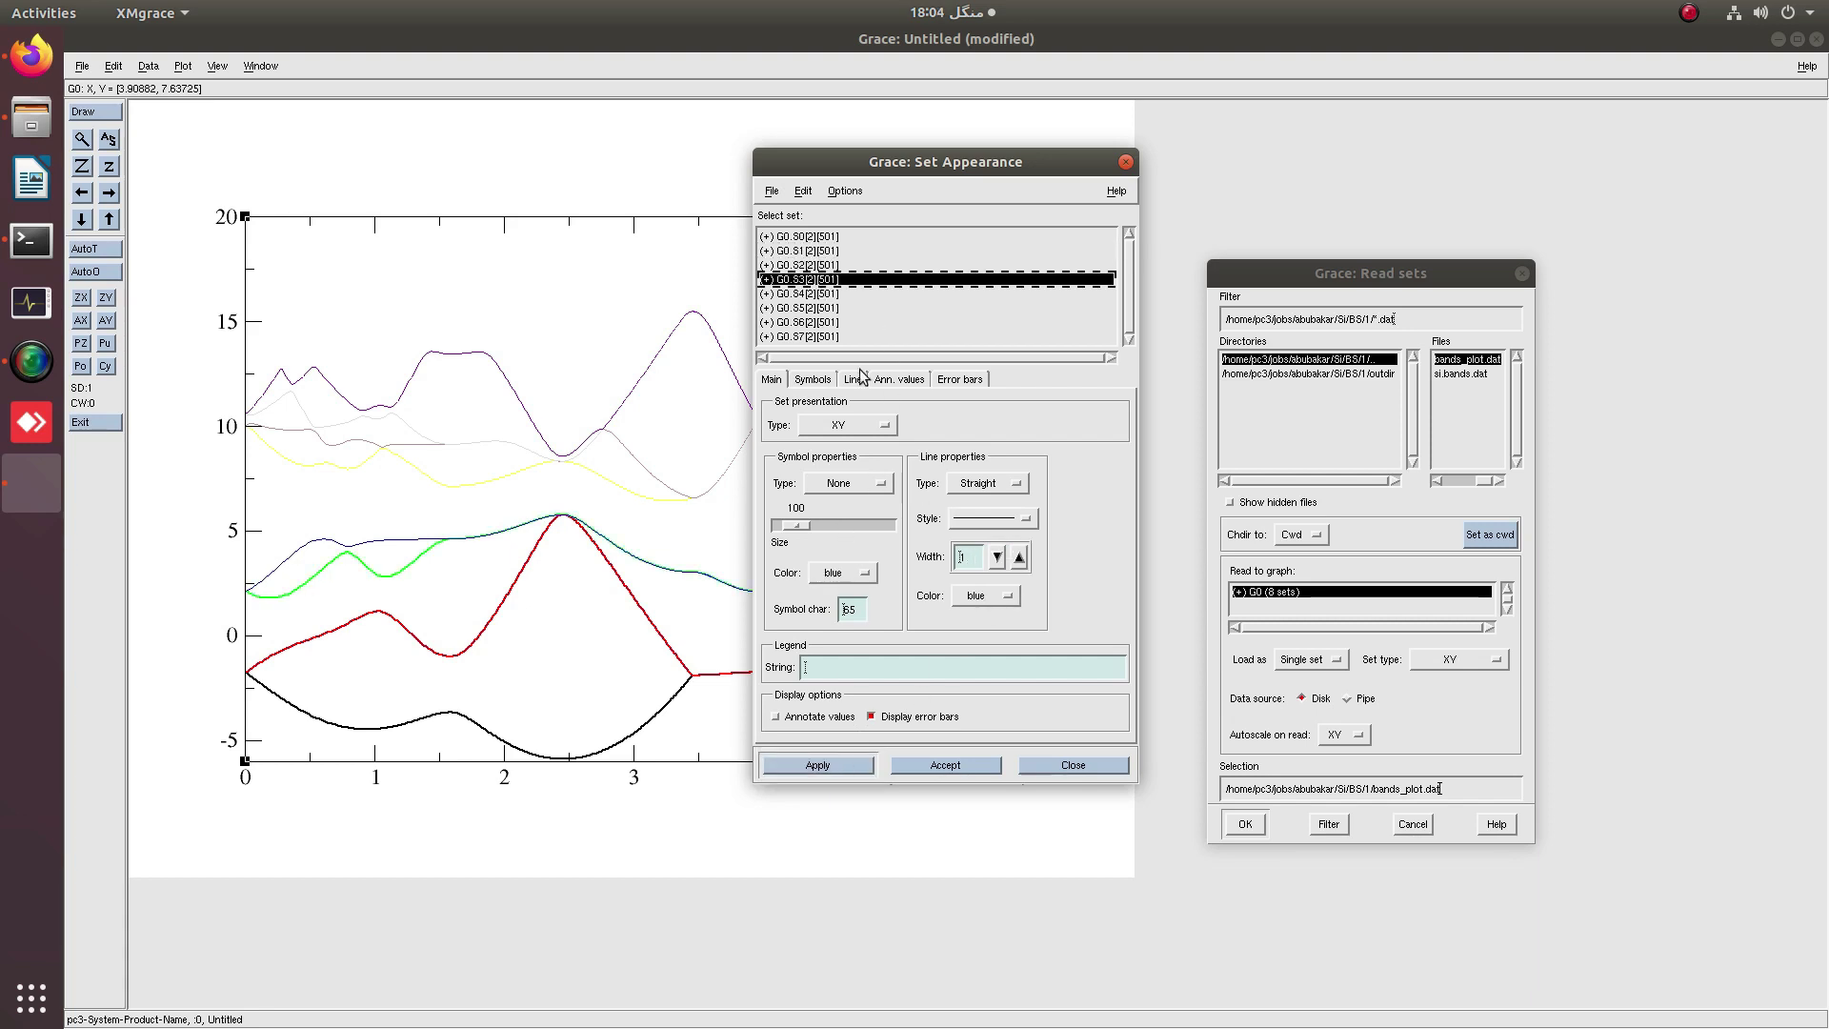
{"action": "left_click", "coordinate": [1018, 558]}
{"action": "left_click", "coordinate": [826, 772]}
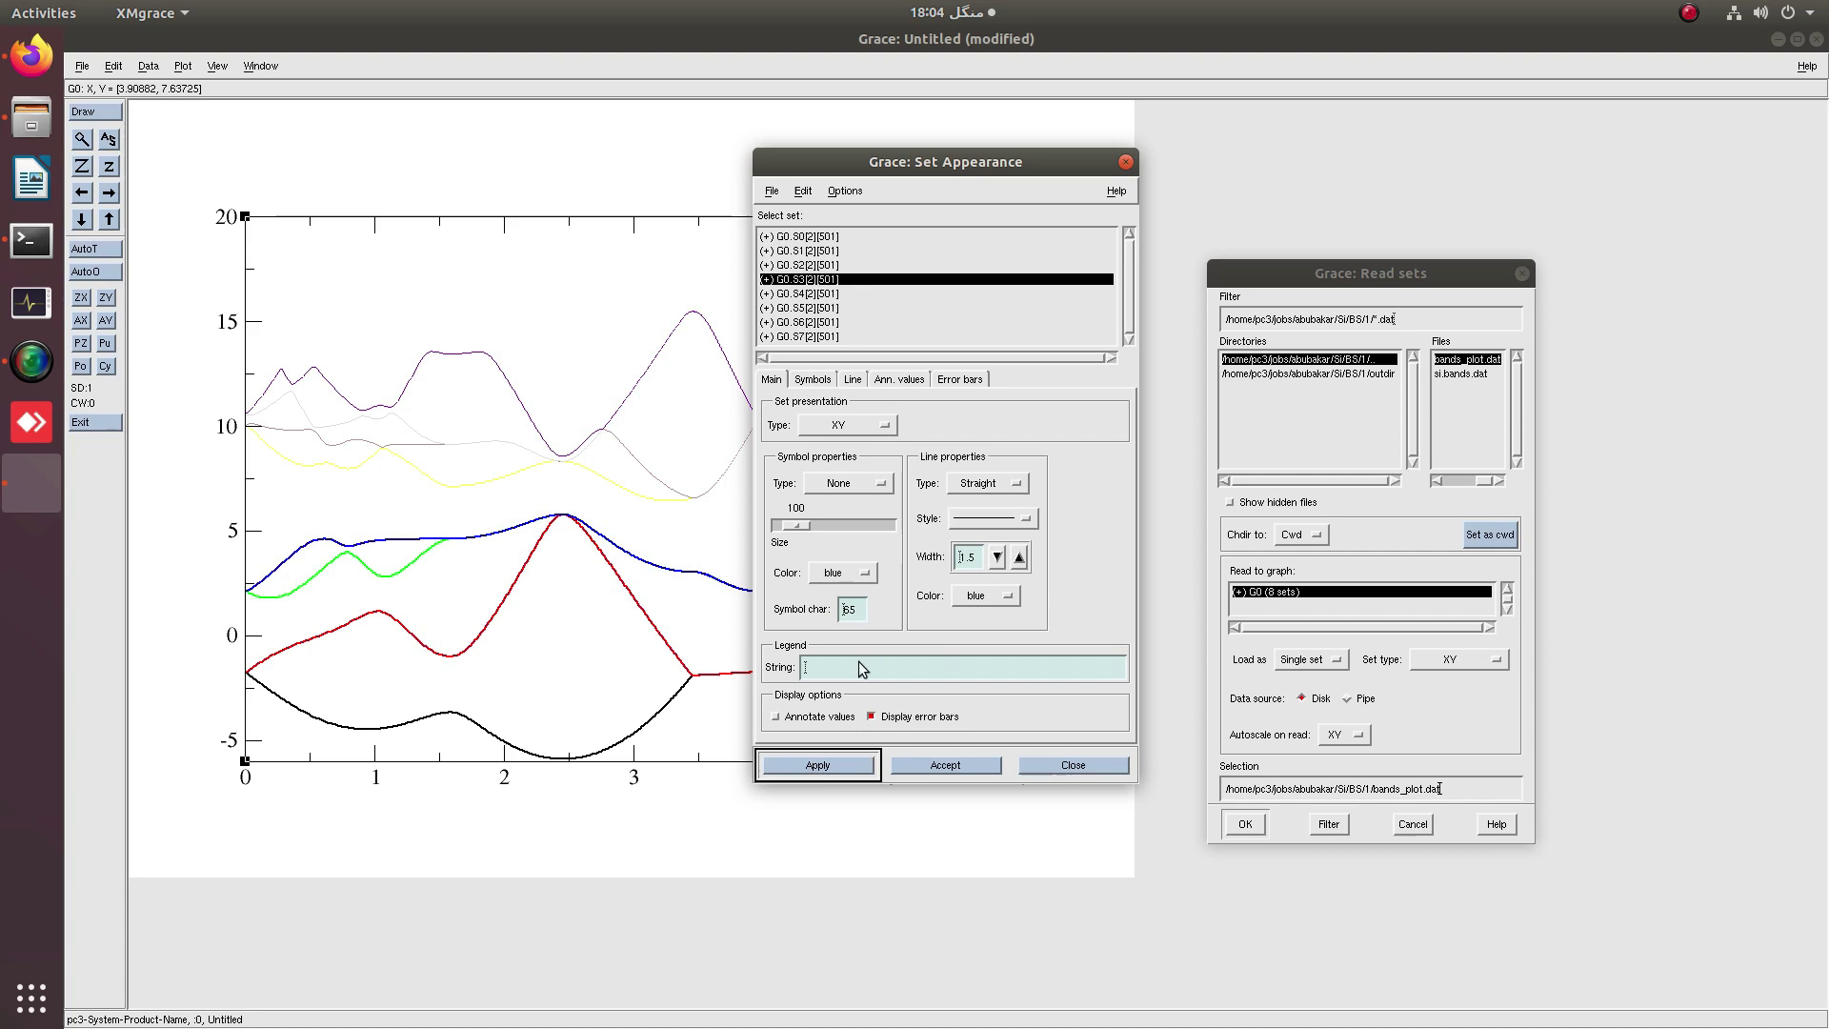
Give sets G0.S4–G0.S7 a 1.5 line width, then close Set Appearance and Read sets.
{"action": "left_click", "coordinate": [819, 294]}
{"action": "left_click", "coordinate": [1020, 559]}
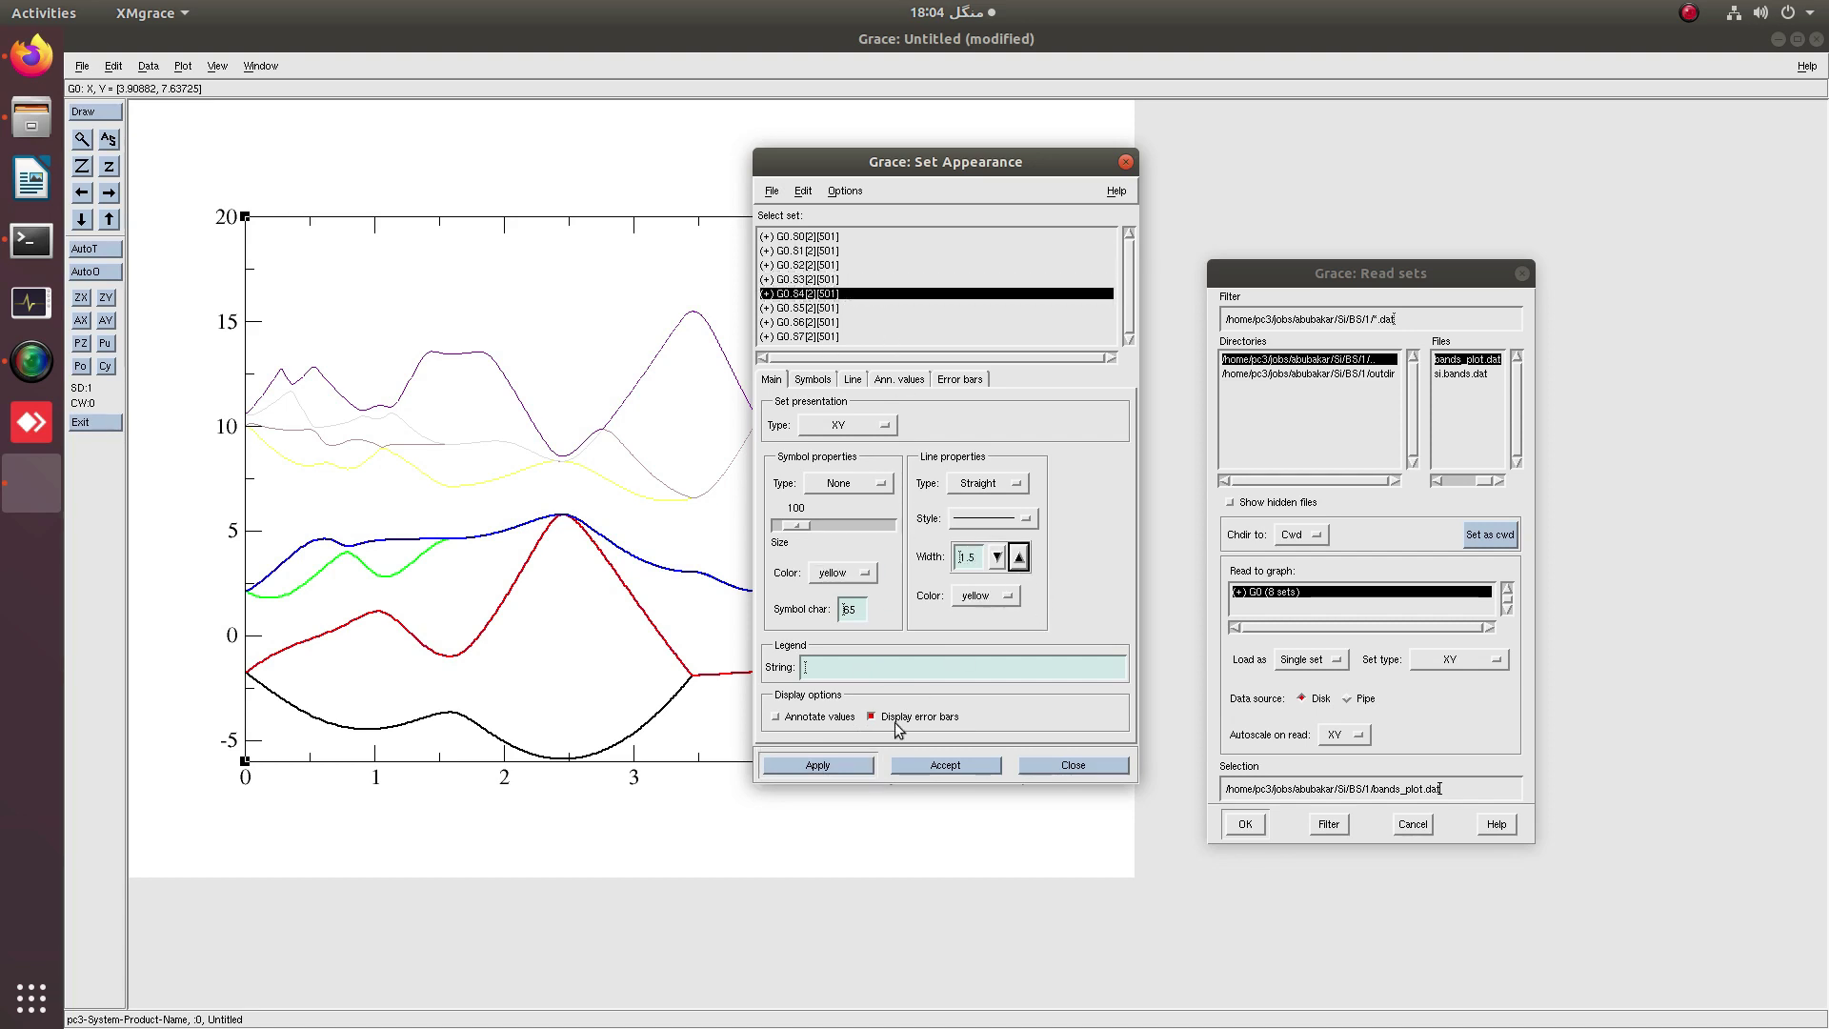
{"action": "left_click", "coordinate": [820, 766]}
{"action": "left_click", "coordinate": [817, 307]}
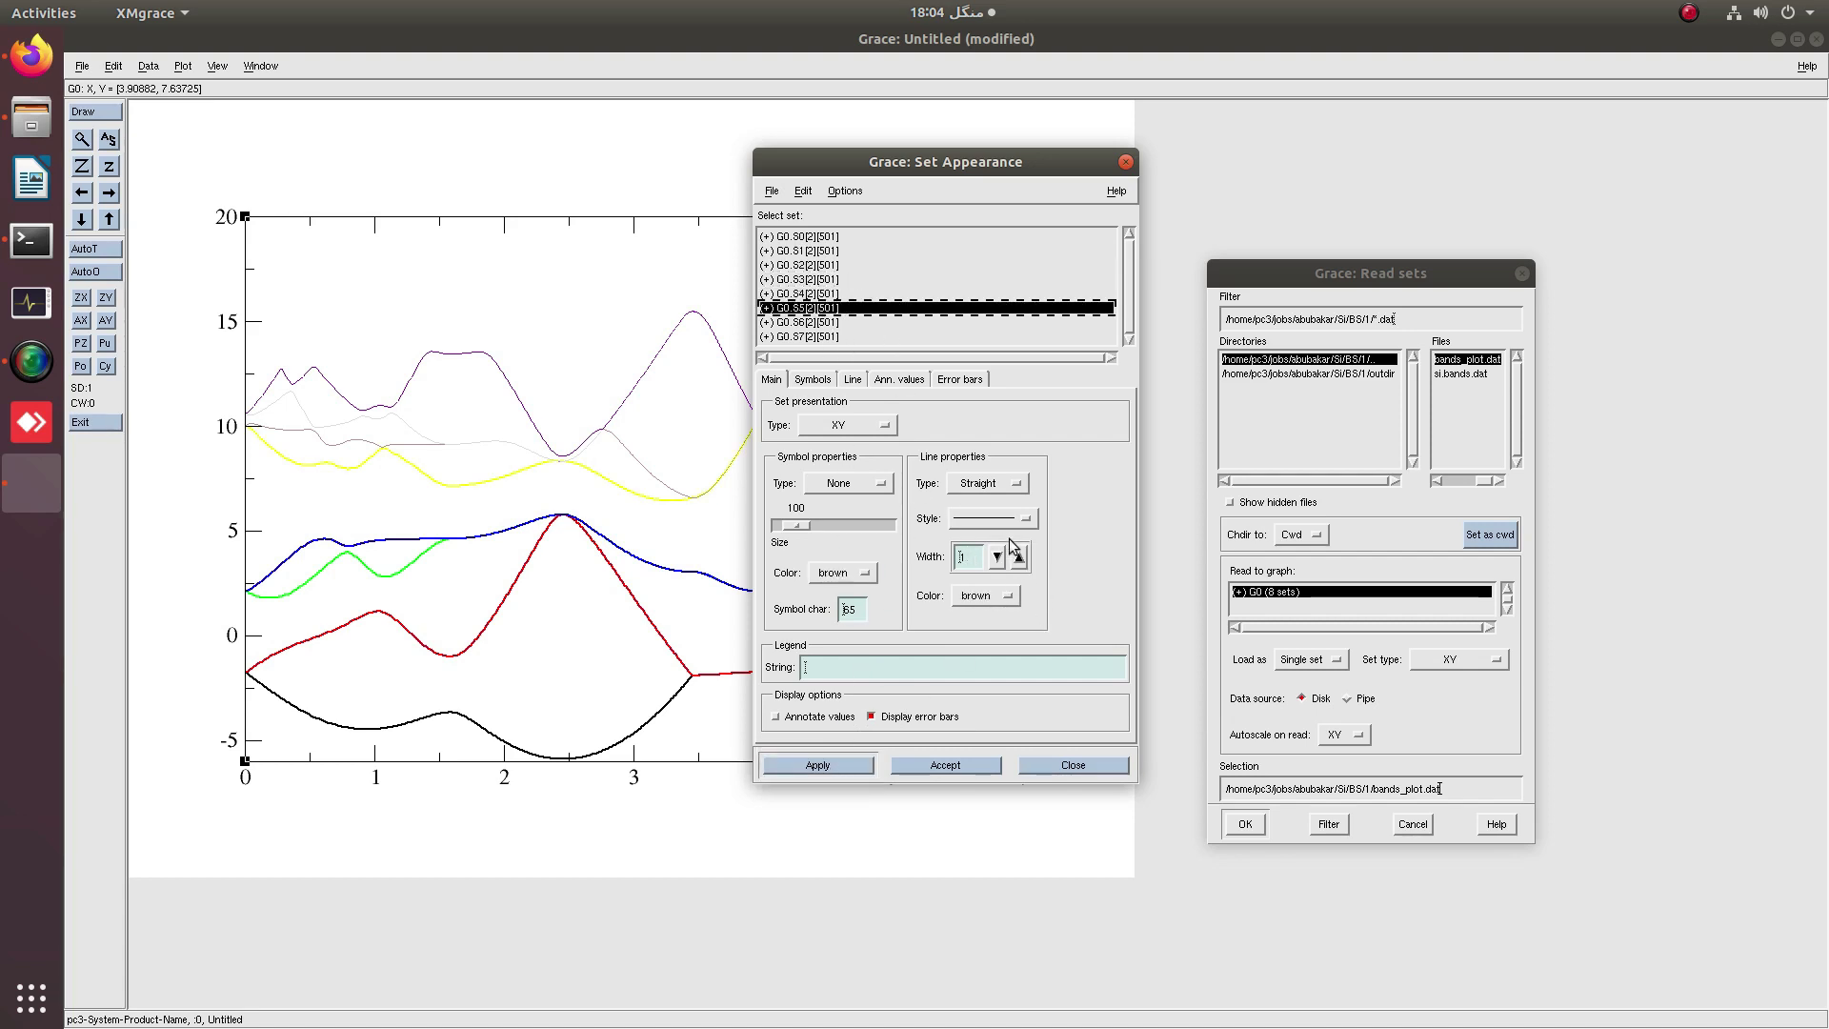
{"action": "left_click", "coordinate": [1019, 558]}
{"action": "left_click", "coordinate": [835, 767]}
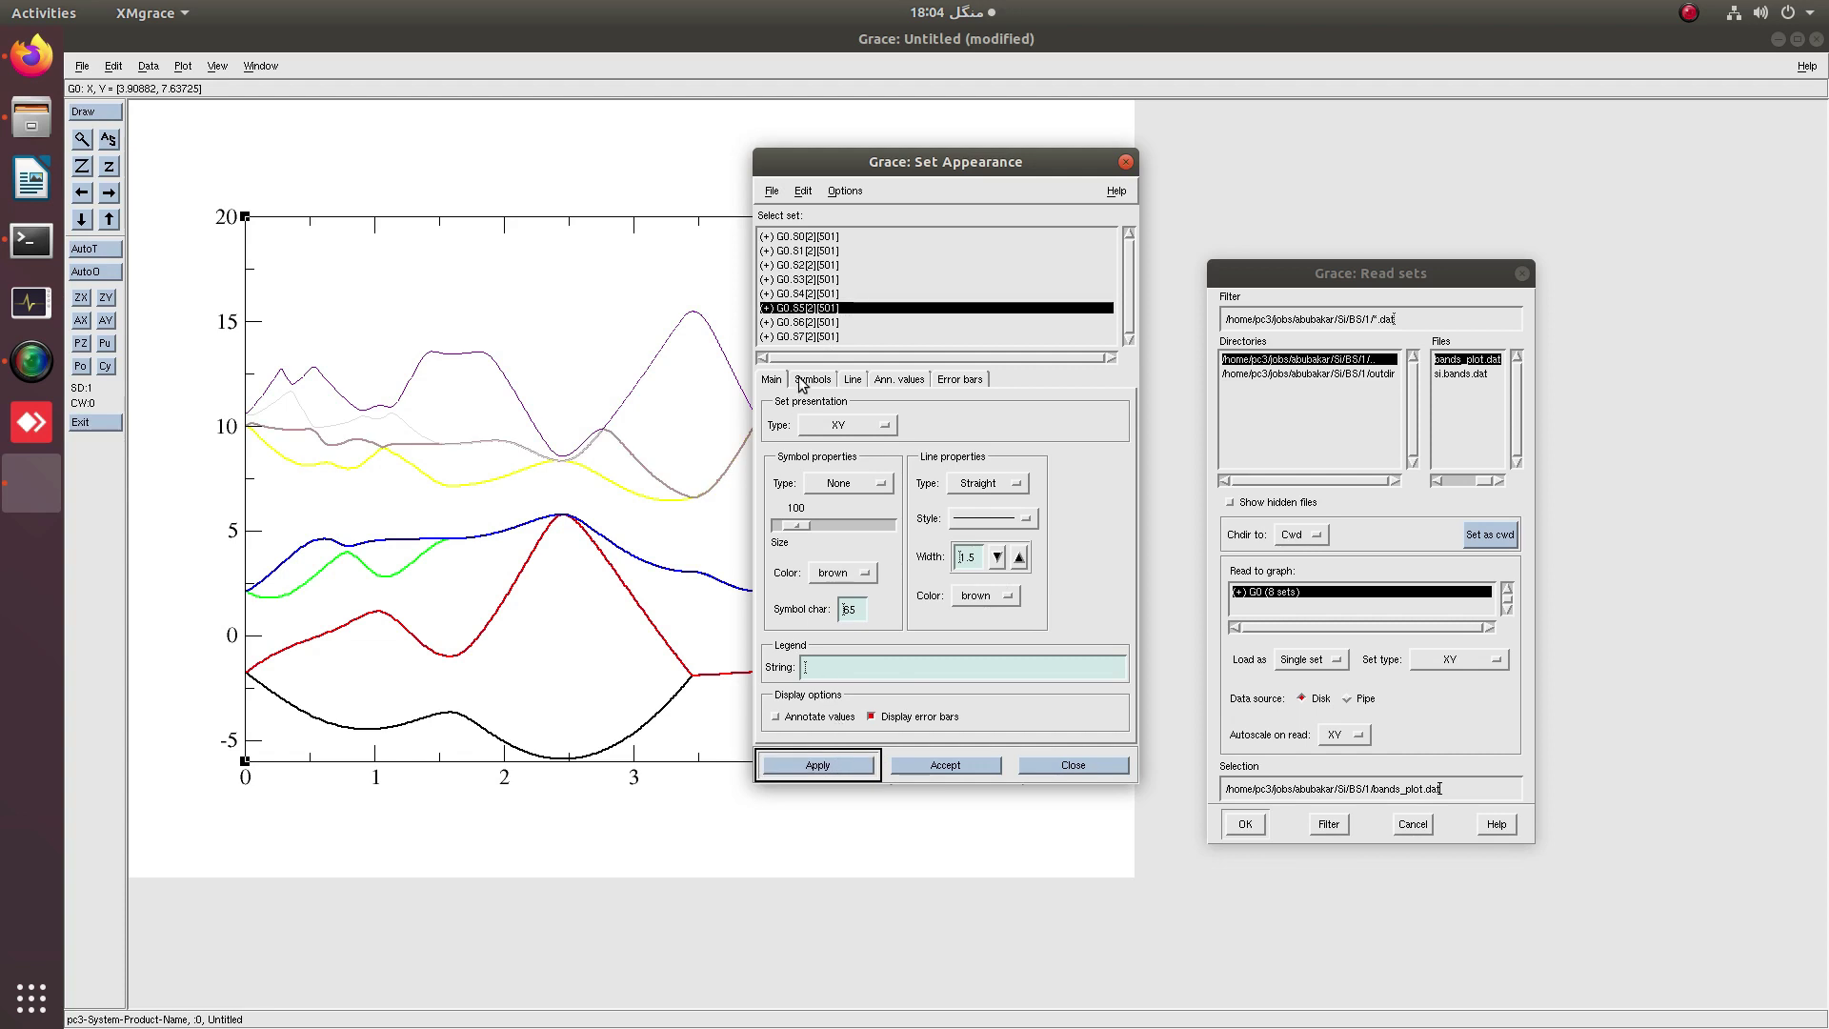
{"action": "left_click", "coordinate": [802, 322]}
{"action": "left_click", "coordinate": [1019, 558]}
{"action": "left_click", "coordinate": [818, 765]}
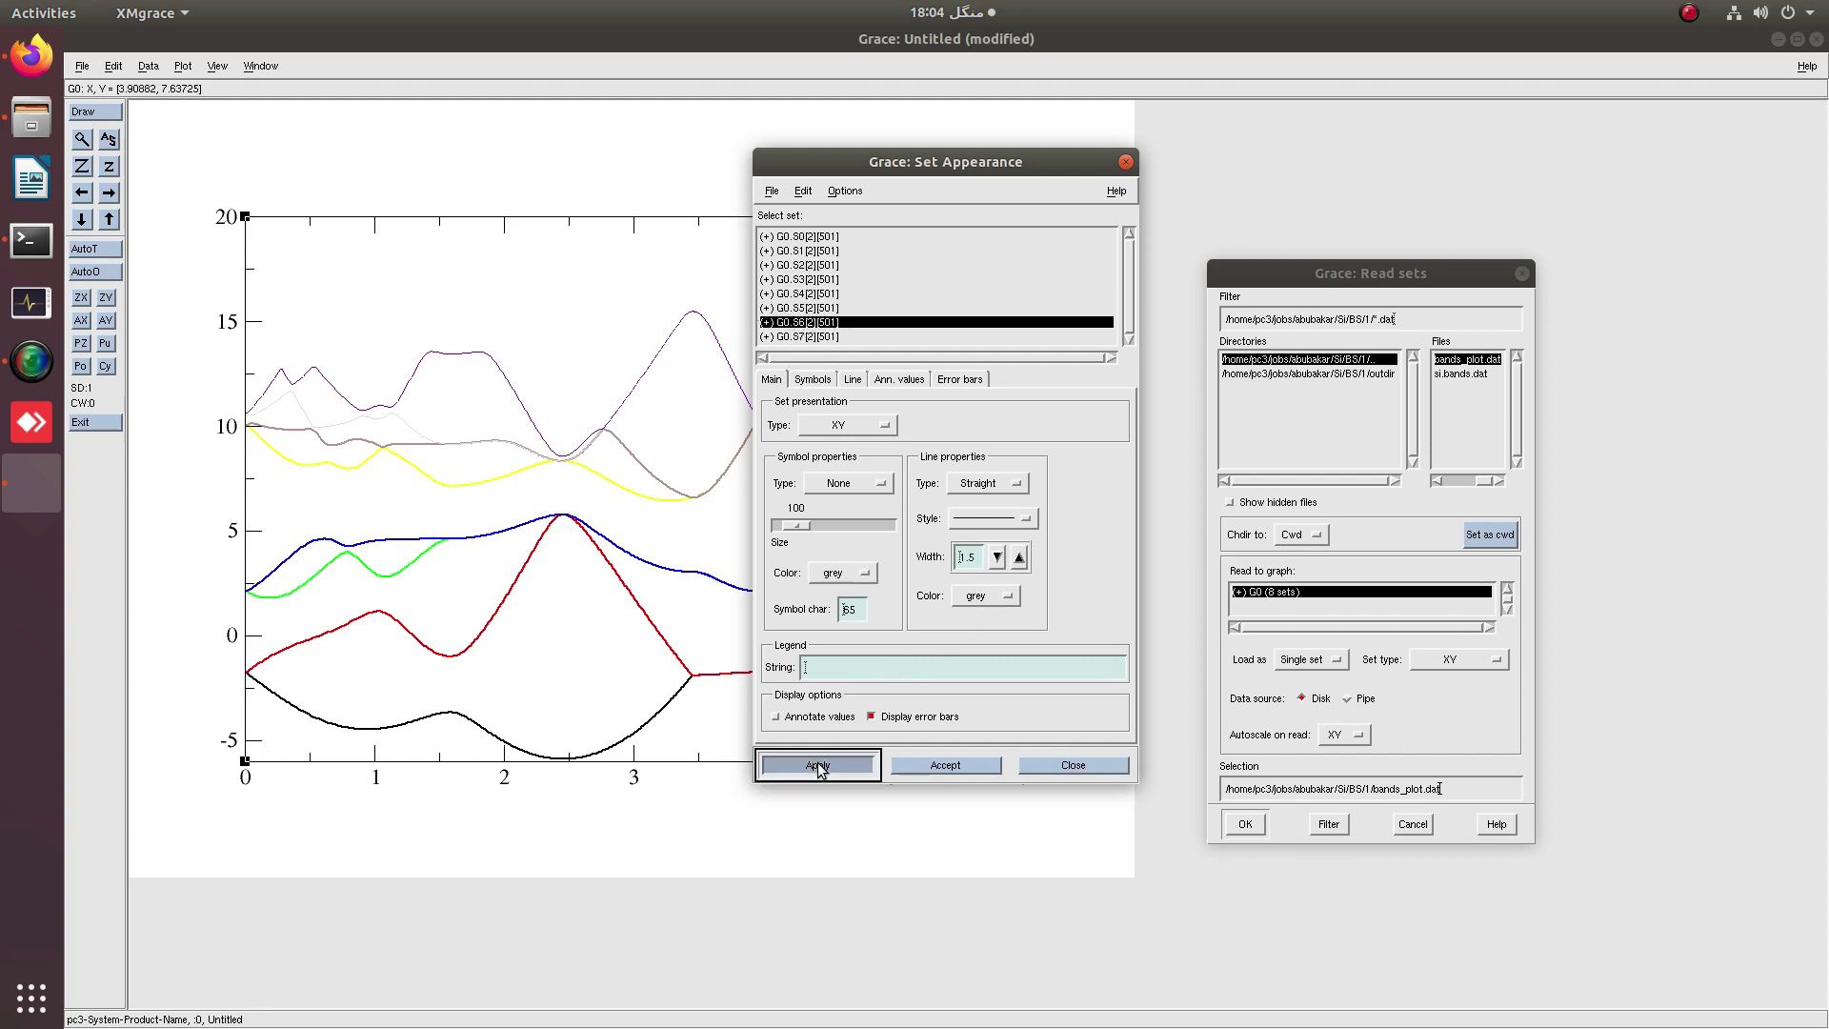
{"action": "left_click", "coordinate": [809, 337]}
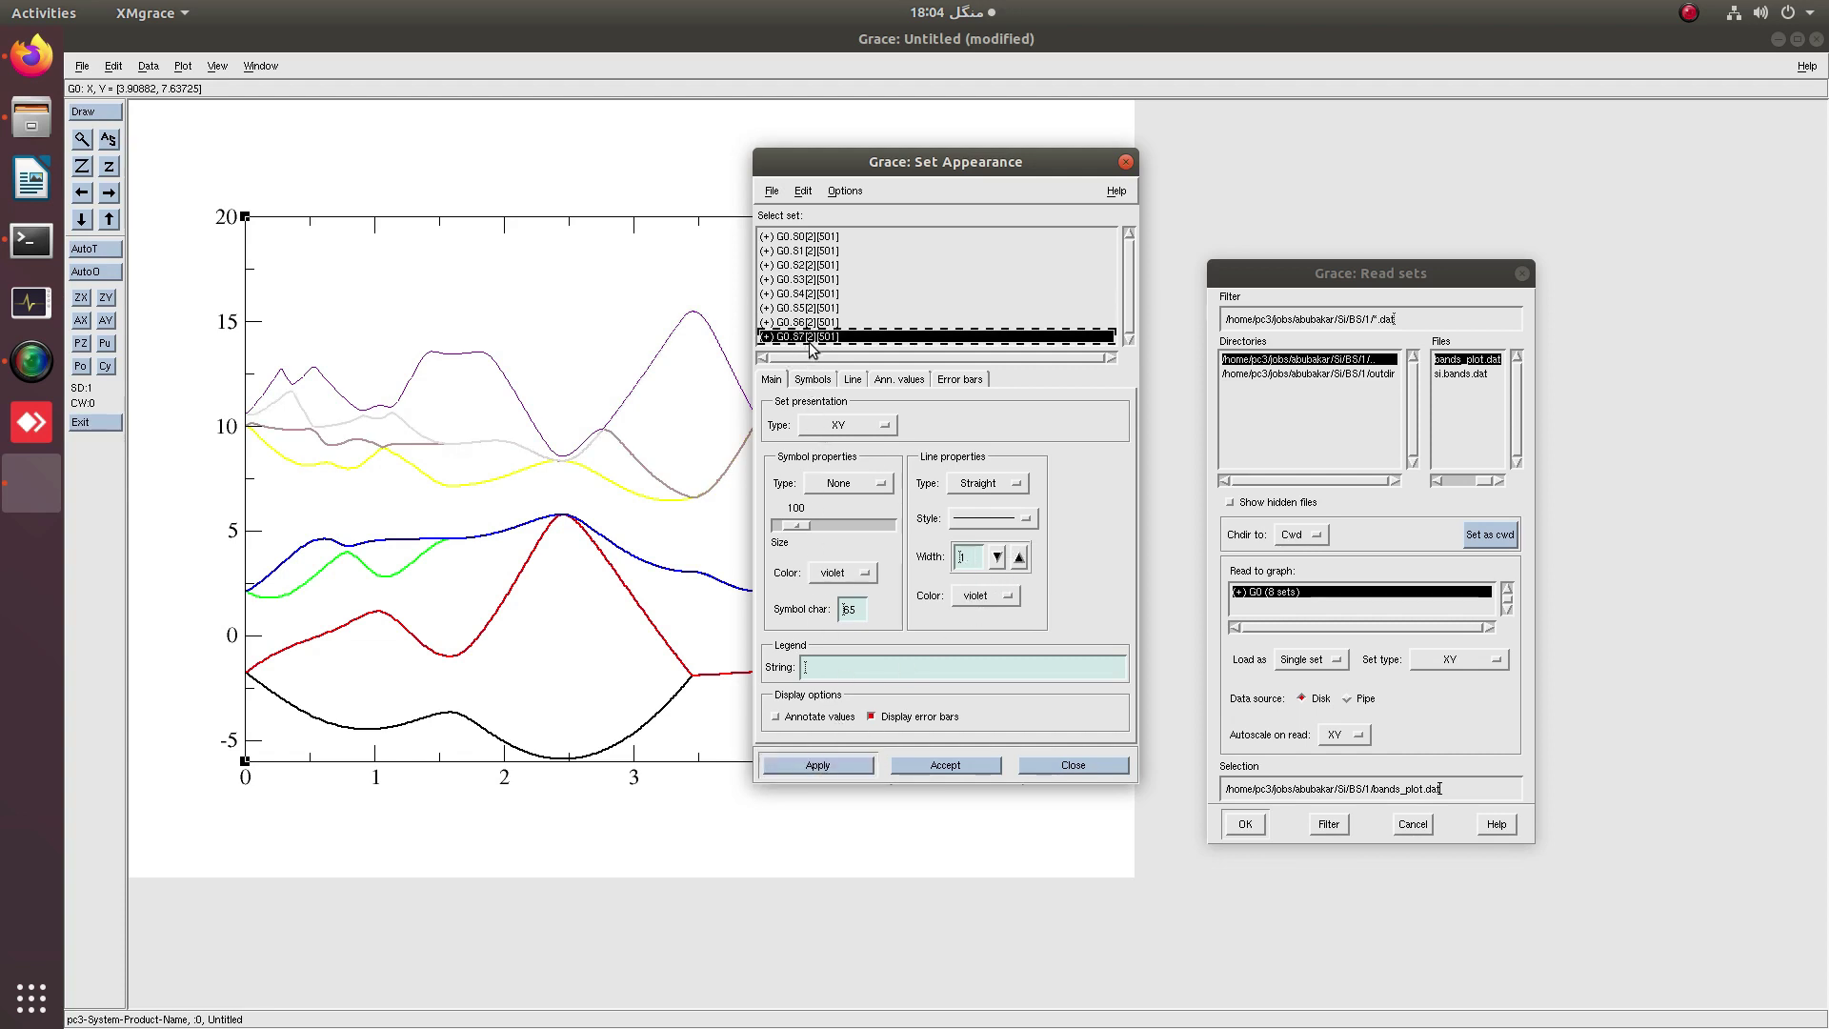
{"action": "left_click", "coordinate": [1019, 558]}
{"action": "left_click", "coordinate": [851, 766]}
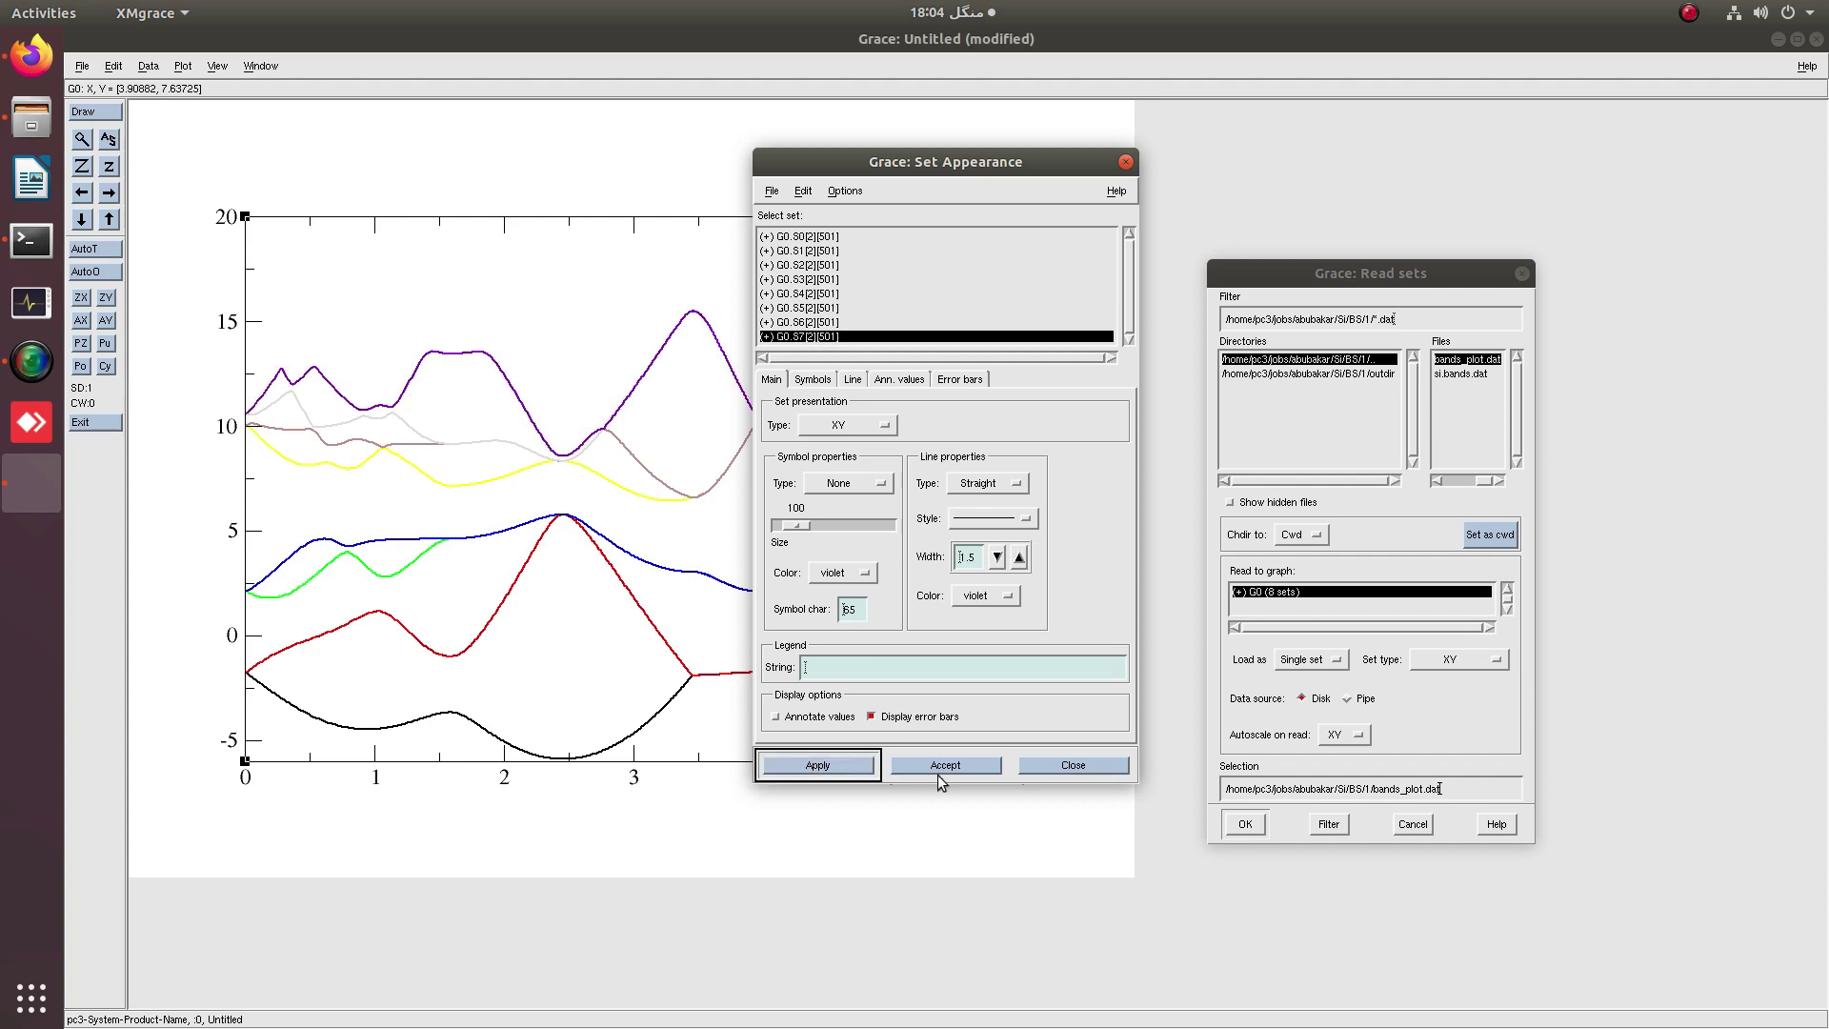
{"action": "left_click", "coordinate": [1064, 772]}
{"action": "left_click", "coordinate": [1412, 825]}
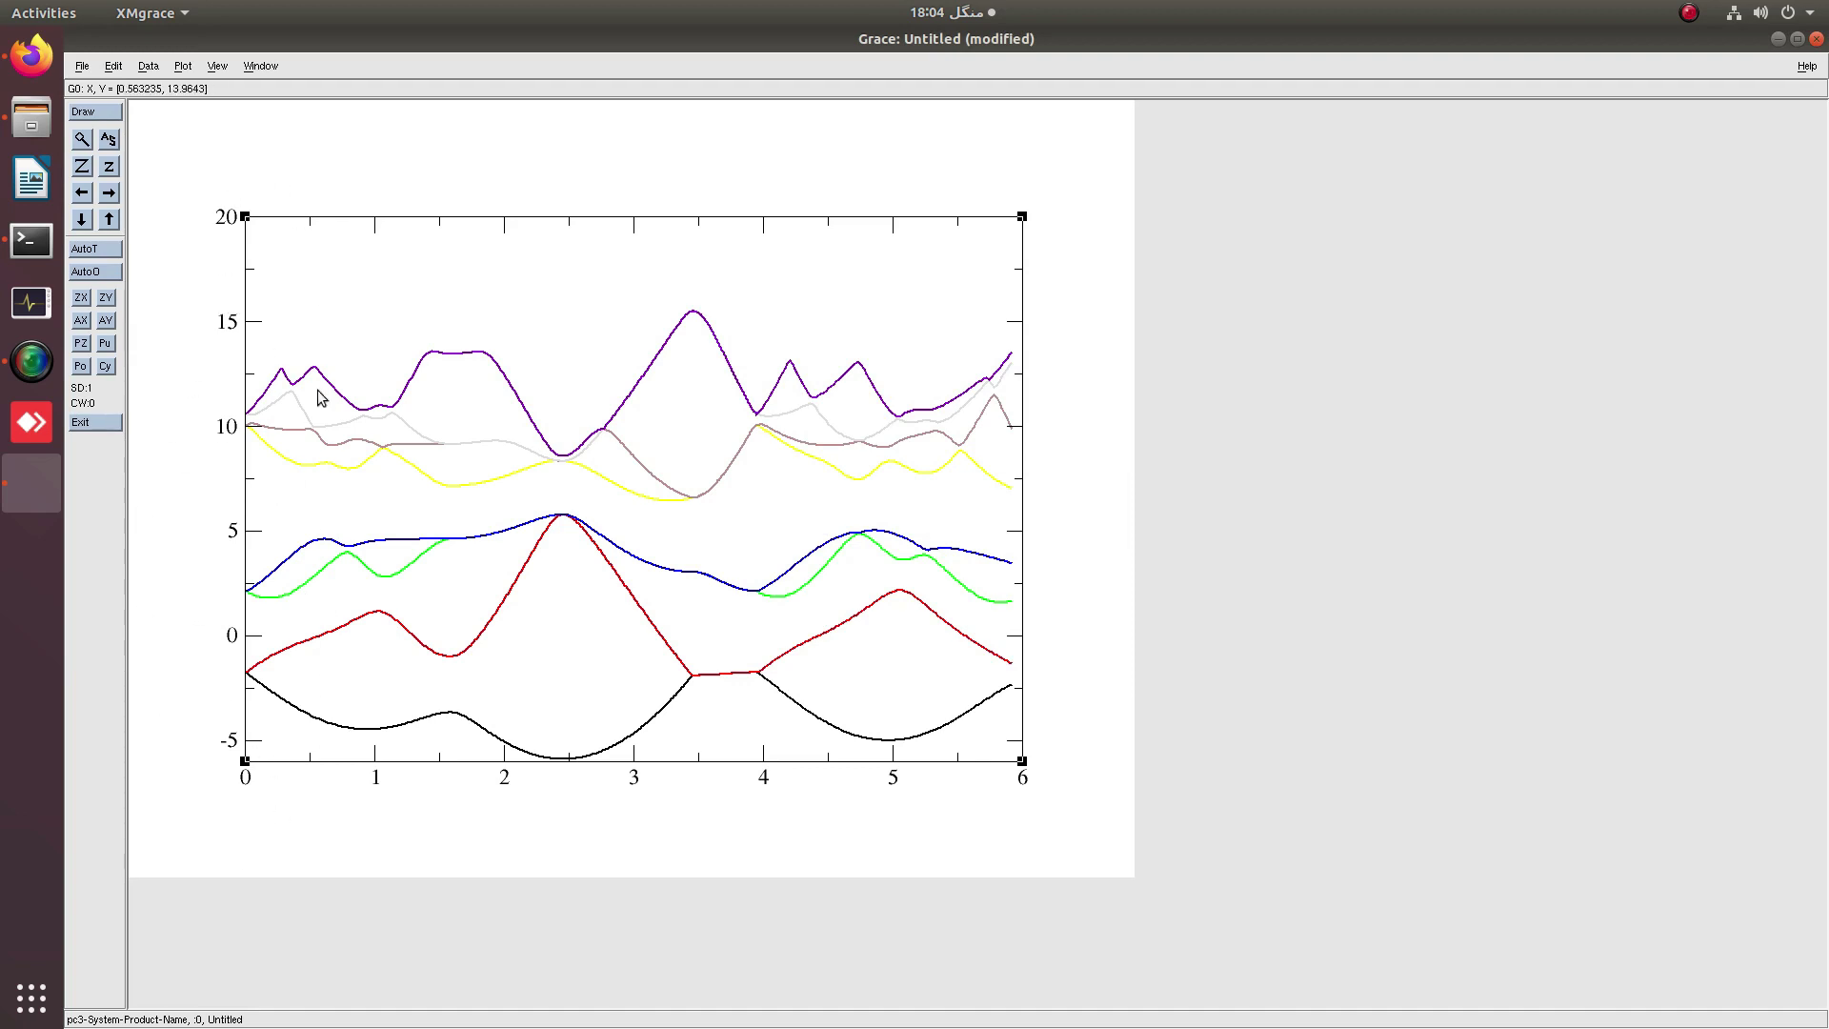
Open the Y axis in the Axes dialog and place the dialog right of the plot.
{"action": "double_click", "coordinate": [245, 345]}
{"action": "left_click_drag", "start_coordinate": [821, 169], "coordinate": [1235, 202]}
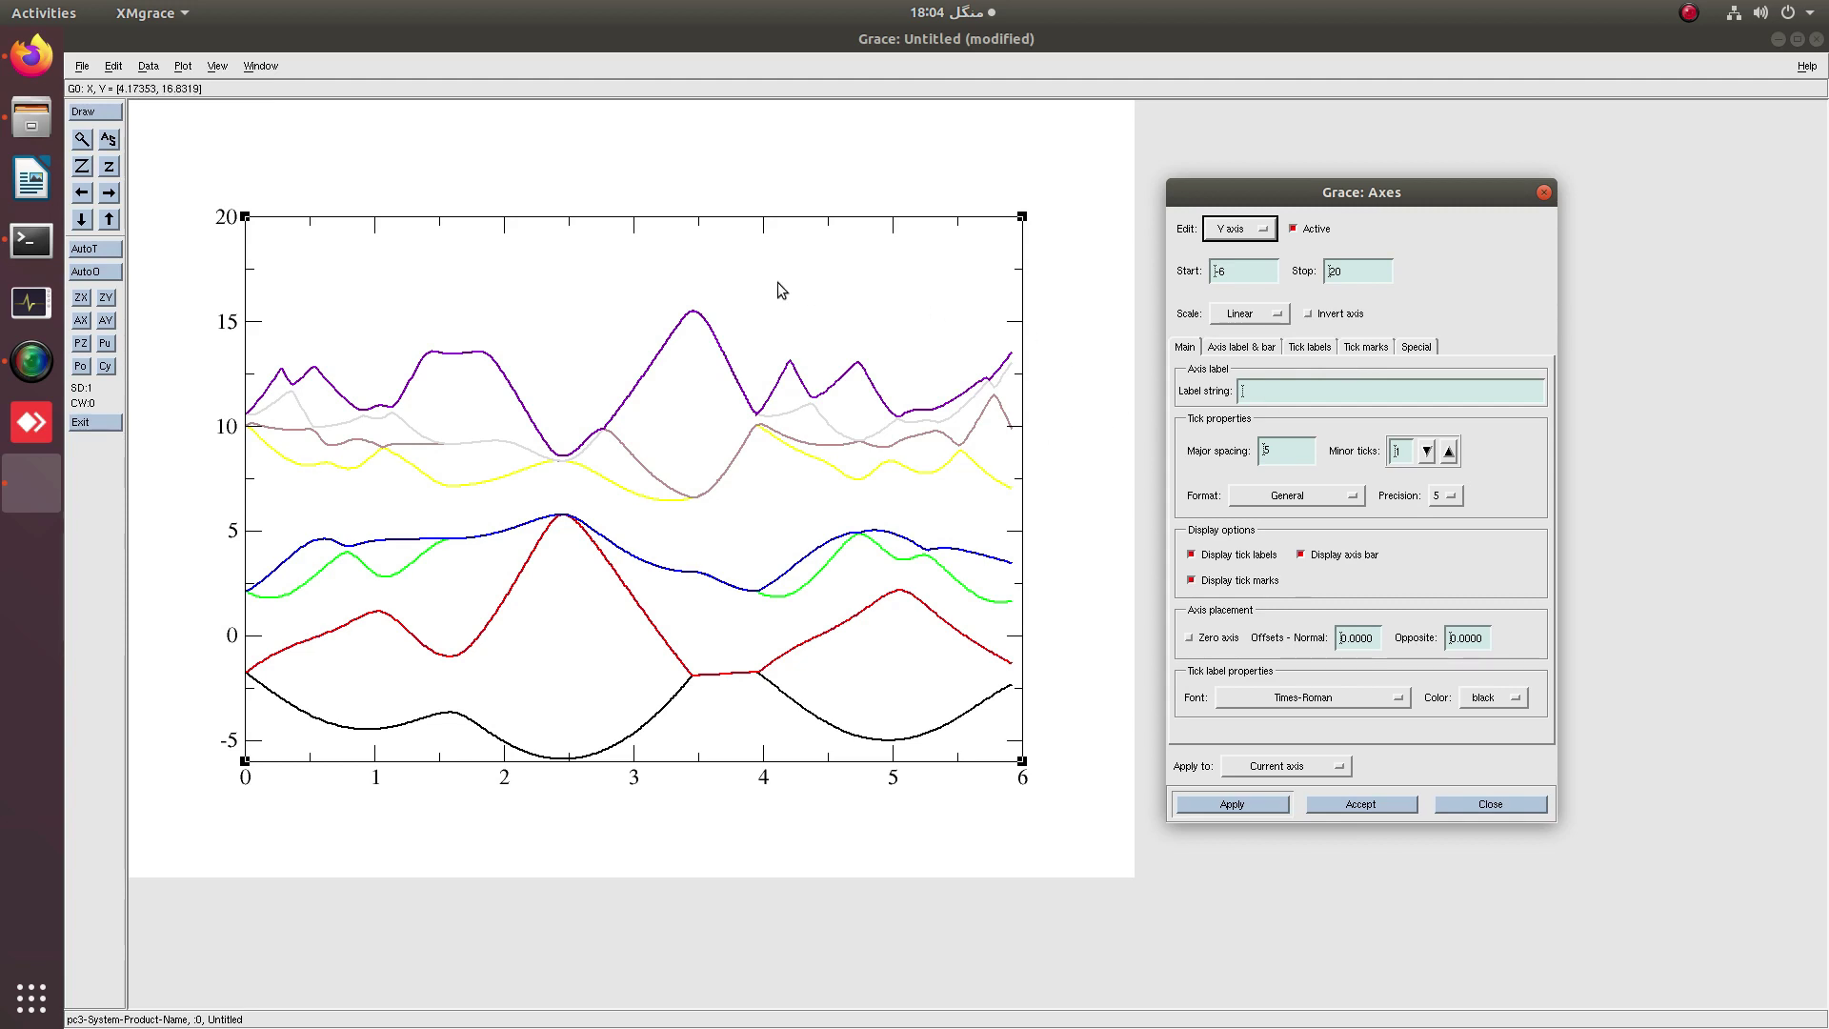
Open Evaluate expression with all eight sets as source and destination, and begin the formula.
{"action": "left_click", "coordinate": [149, 67]}
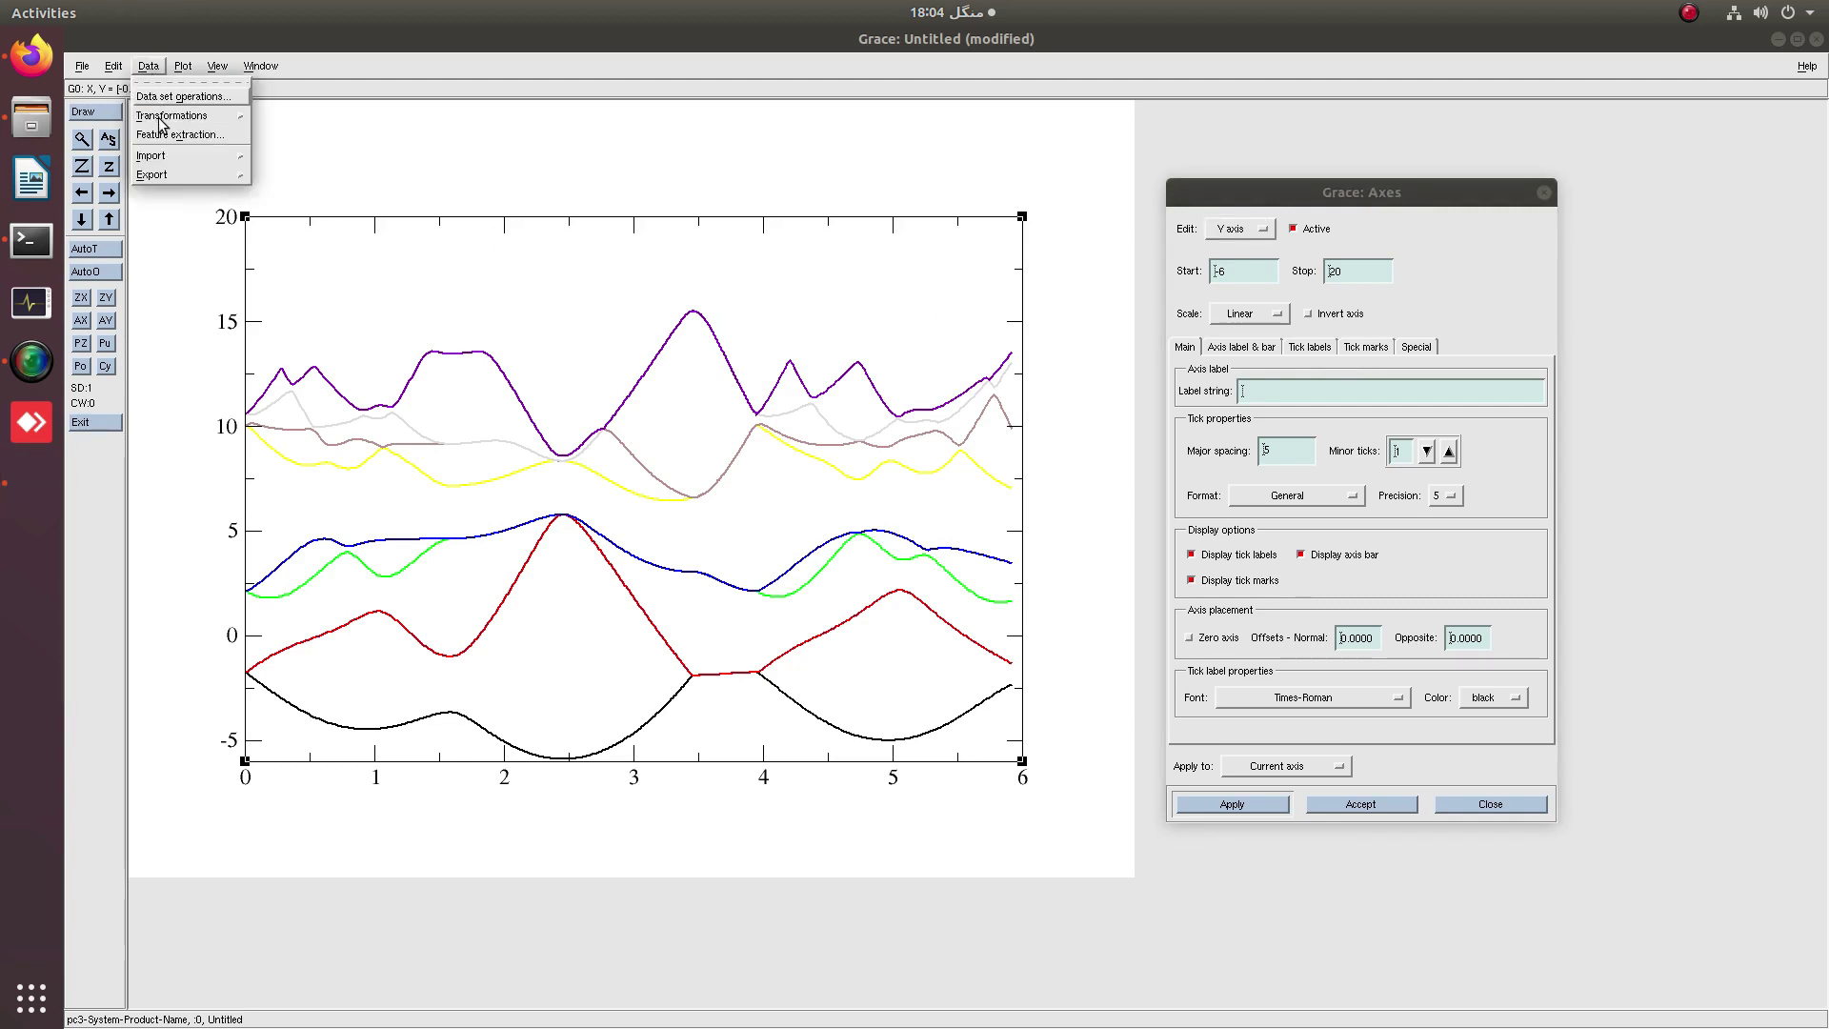
{"action": "mouse_move", "coordinate": [160, 122]}
{"action": "left_click", "coordinate": [295, 134]}
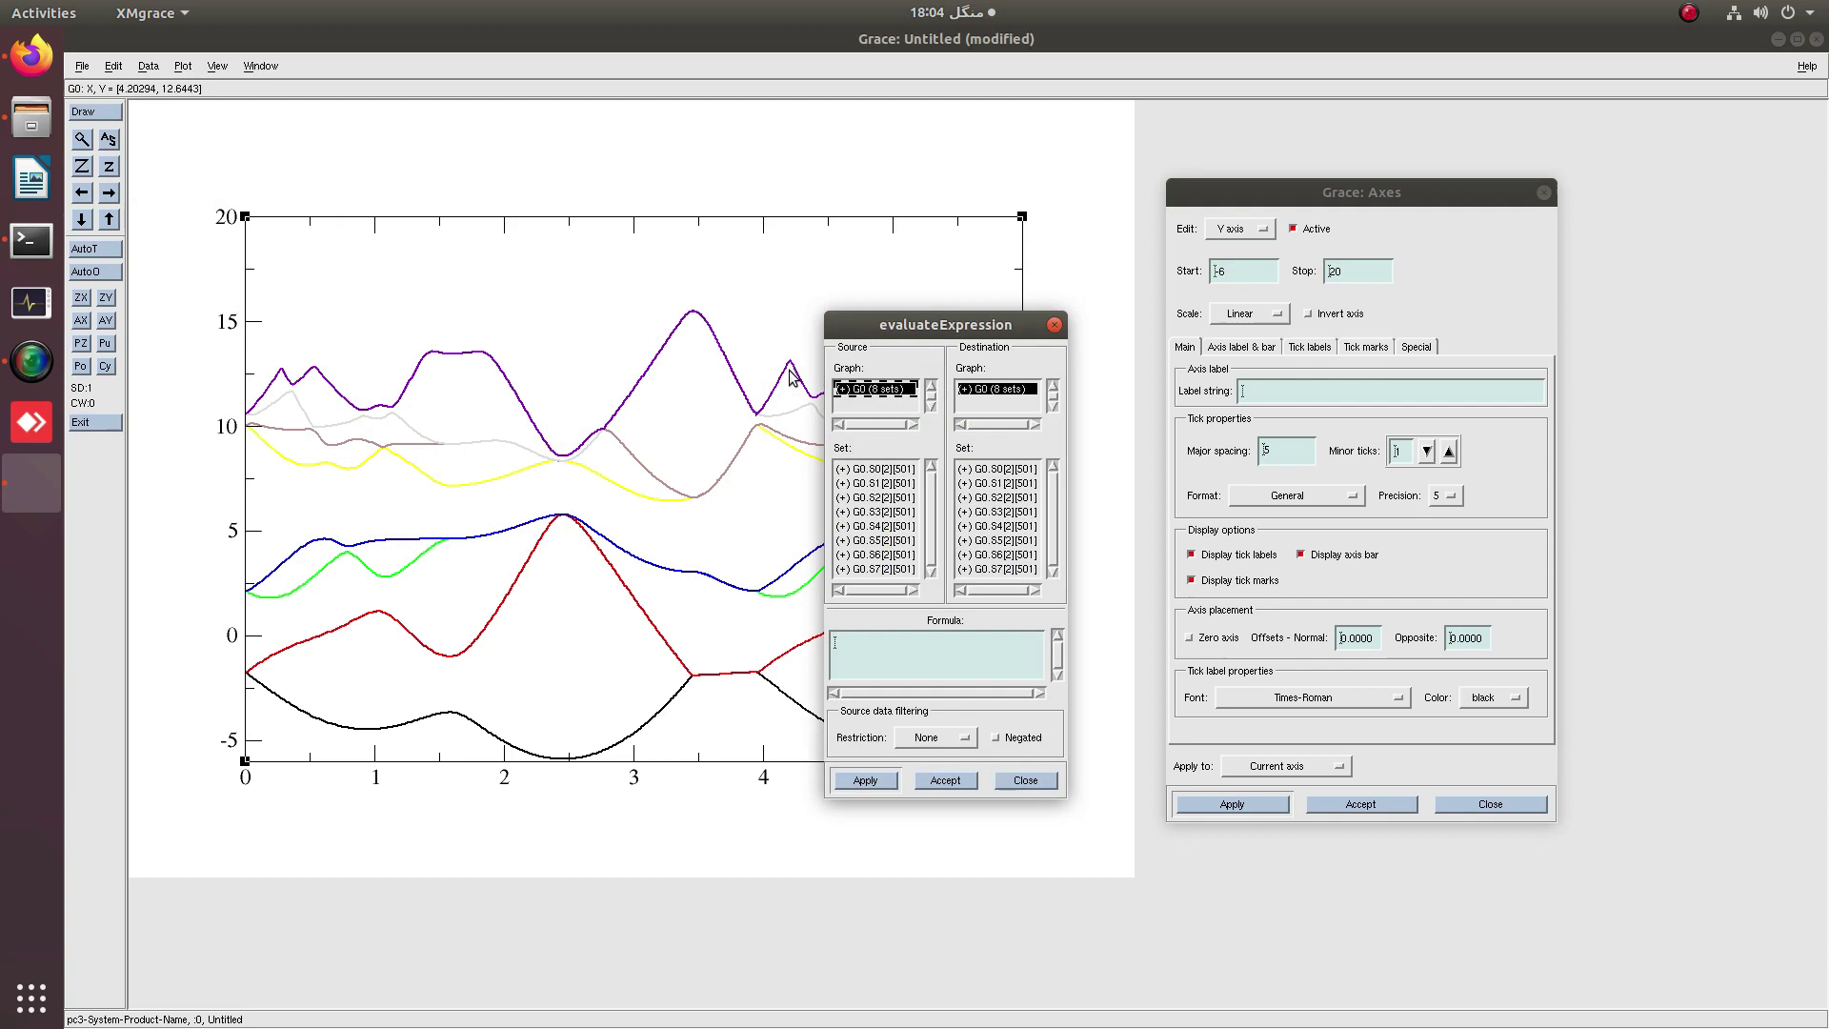
{"action": "left_click", "coordinate": [881, 469]}
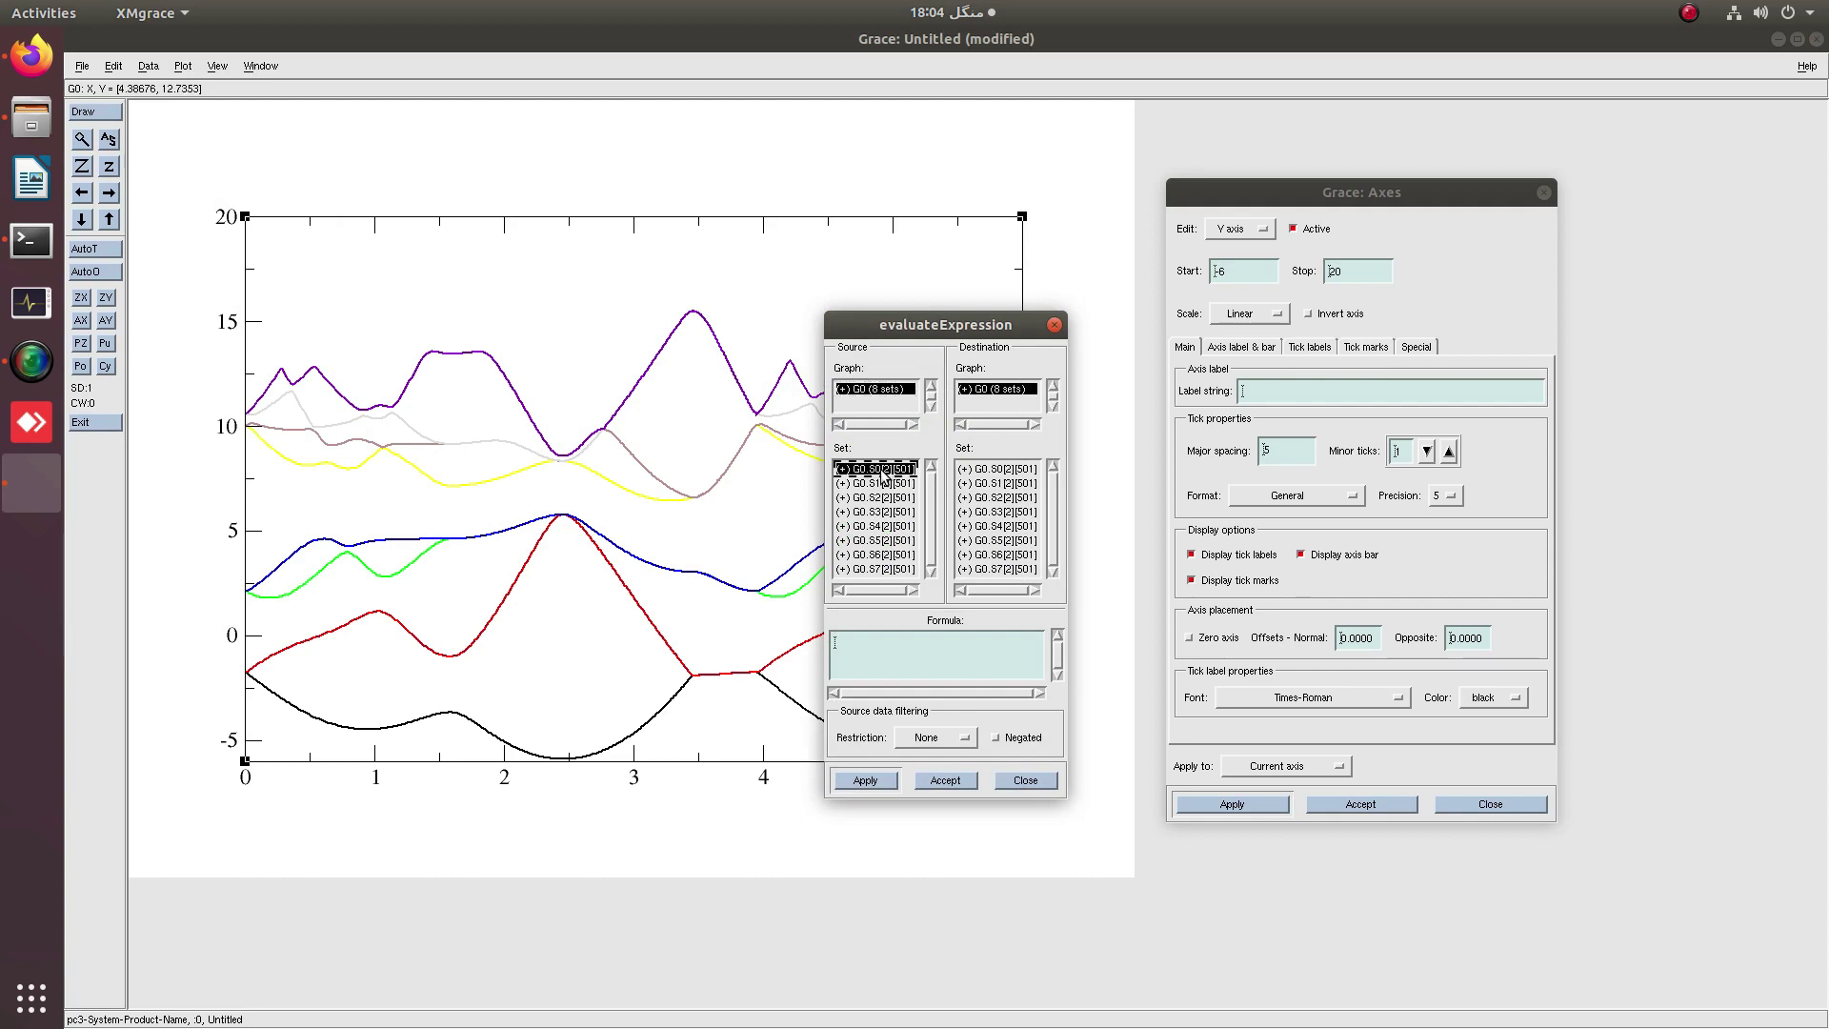
{"action": "left_click_drag", "start_coordinate": [884, 477], "coordinate": [884, 568]}
{"action": "left_click", "coordinate": [991, 470]}
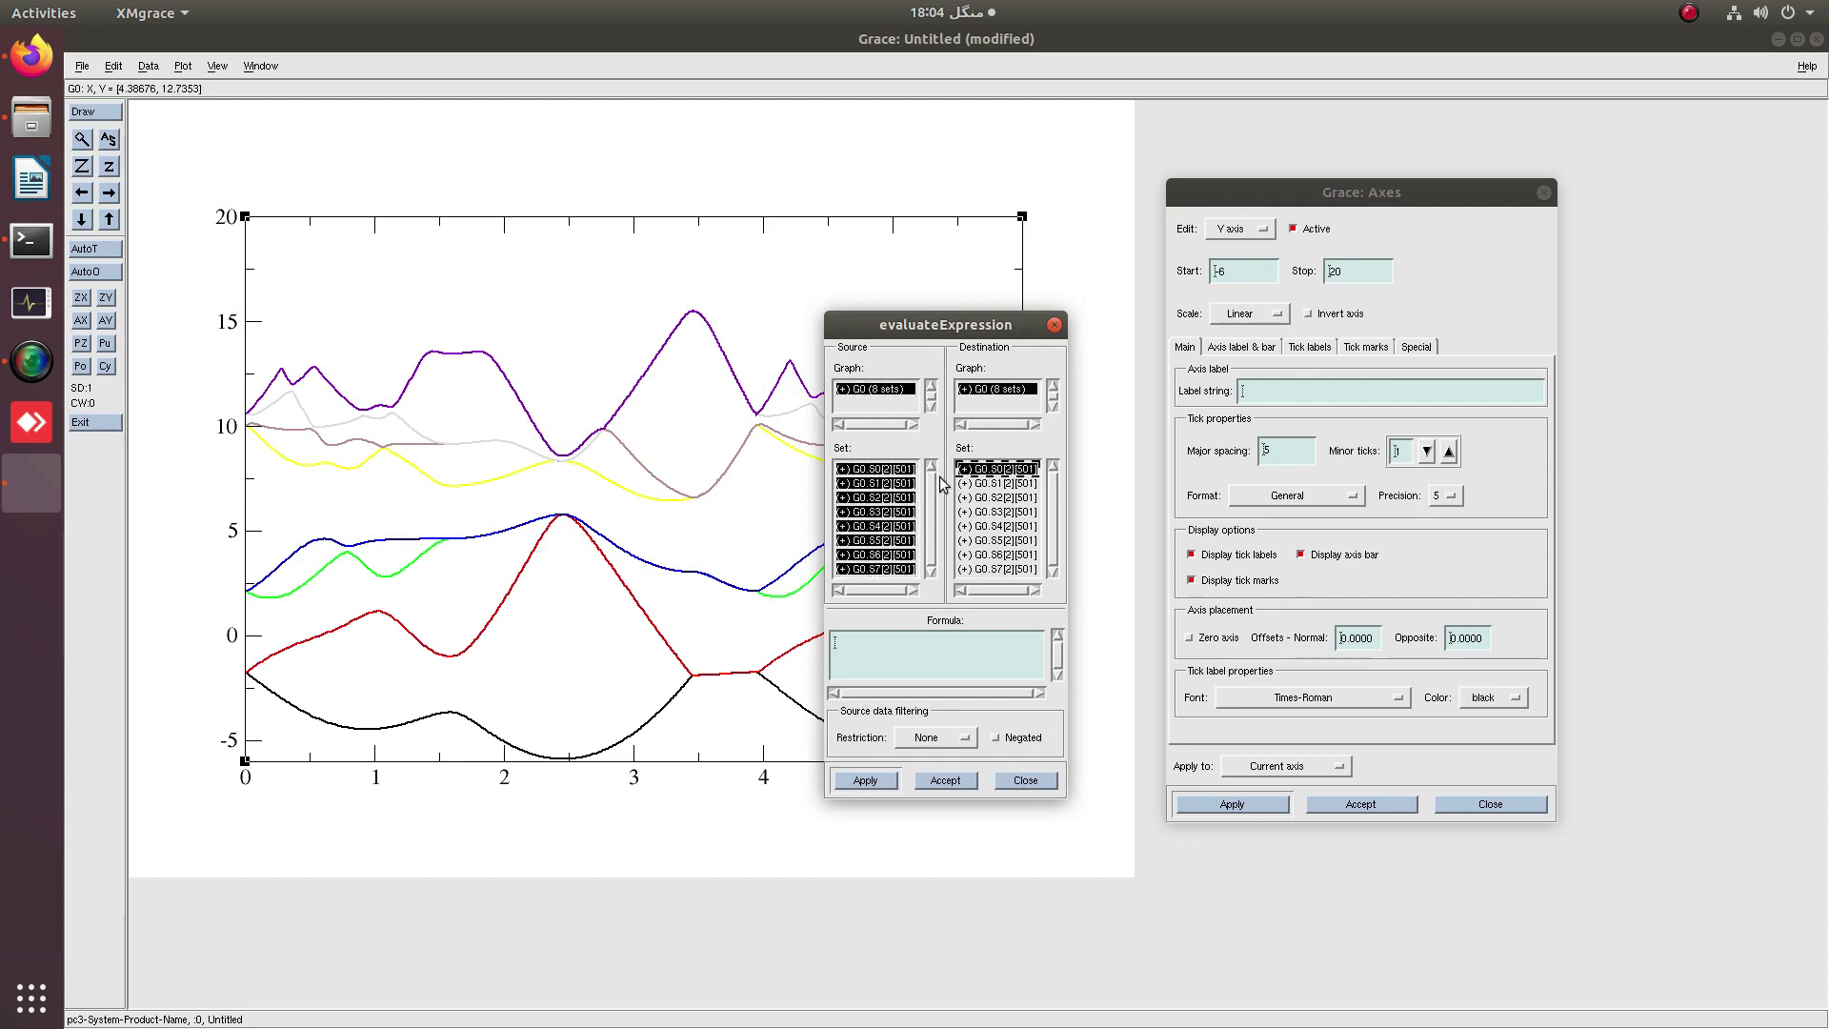
{"action": "left_click", "coordinate": [1015, 569], "text": "shift"}
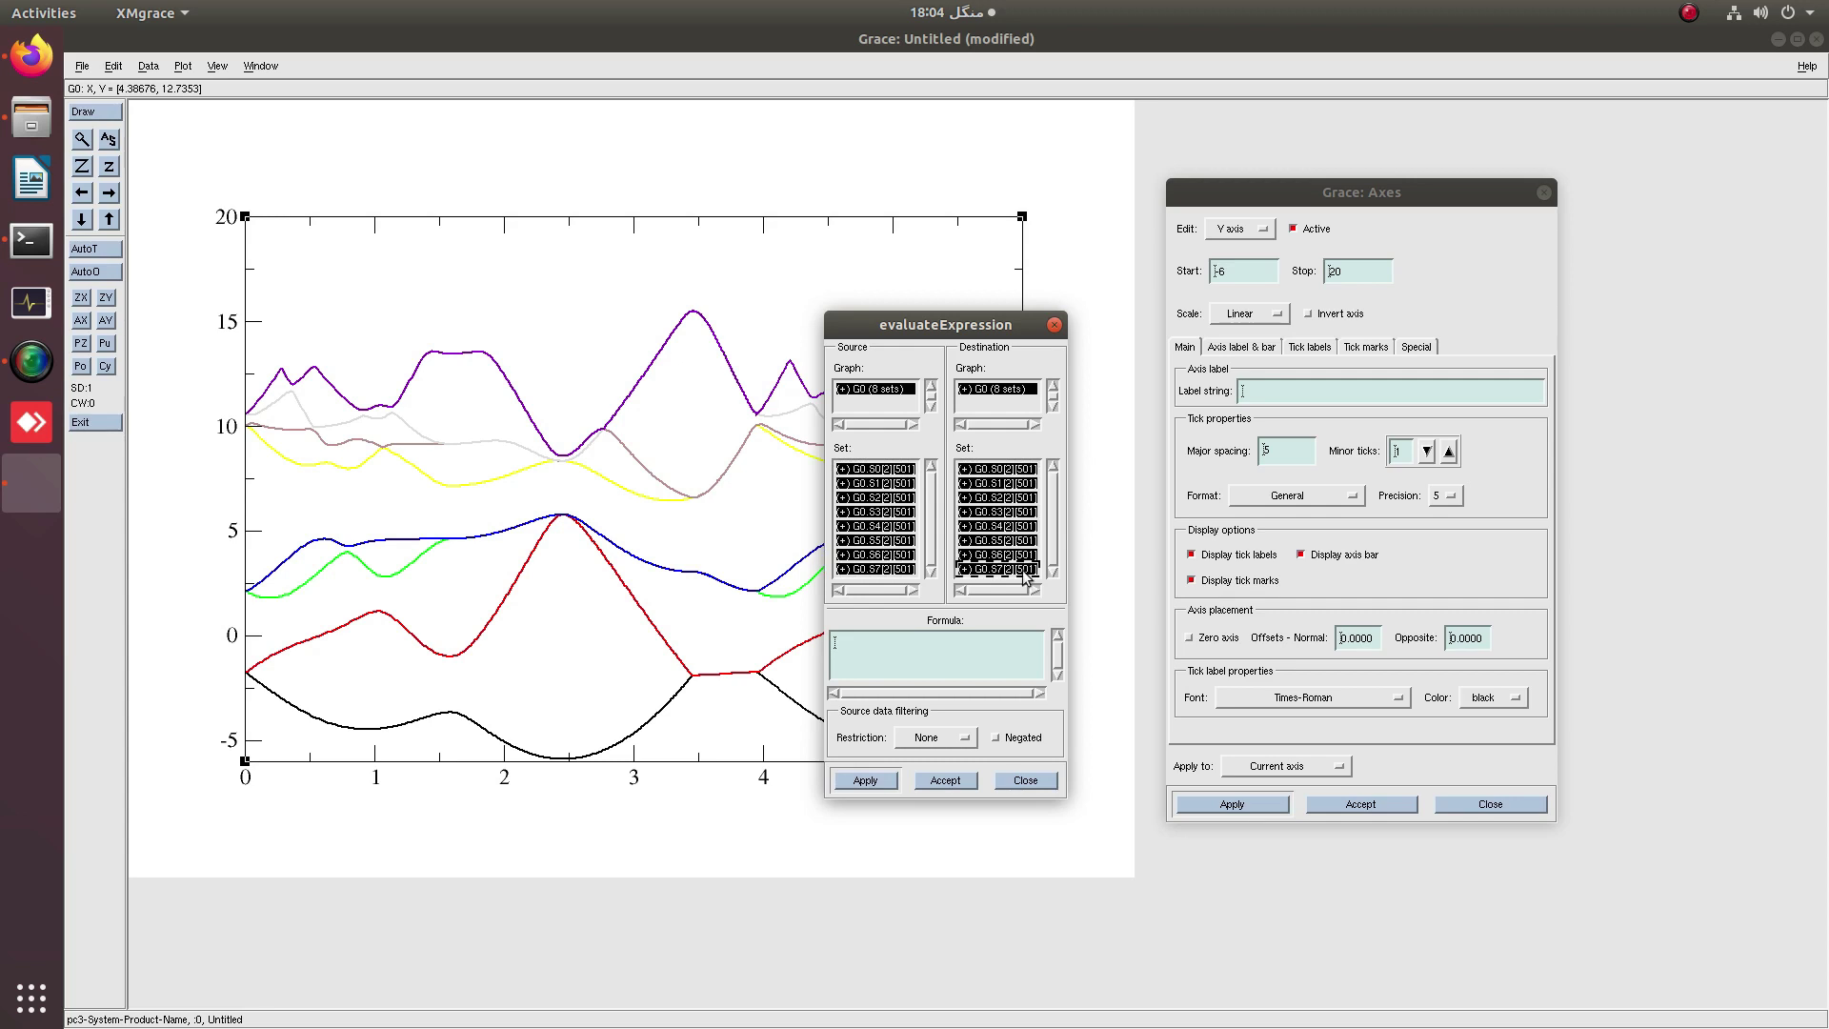
{"action": "left_click", "coordinate": [866, 654]}
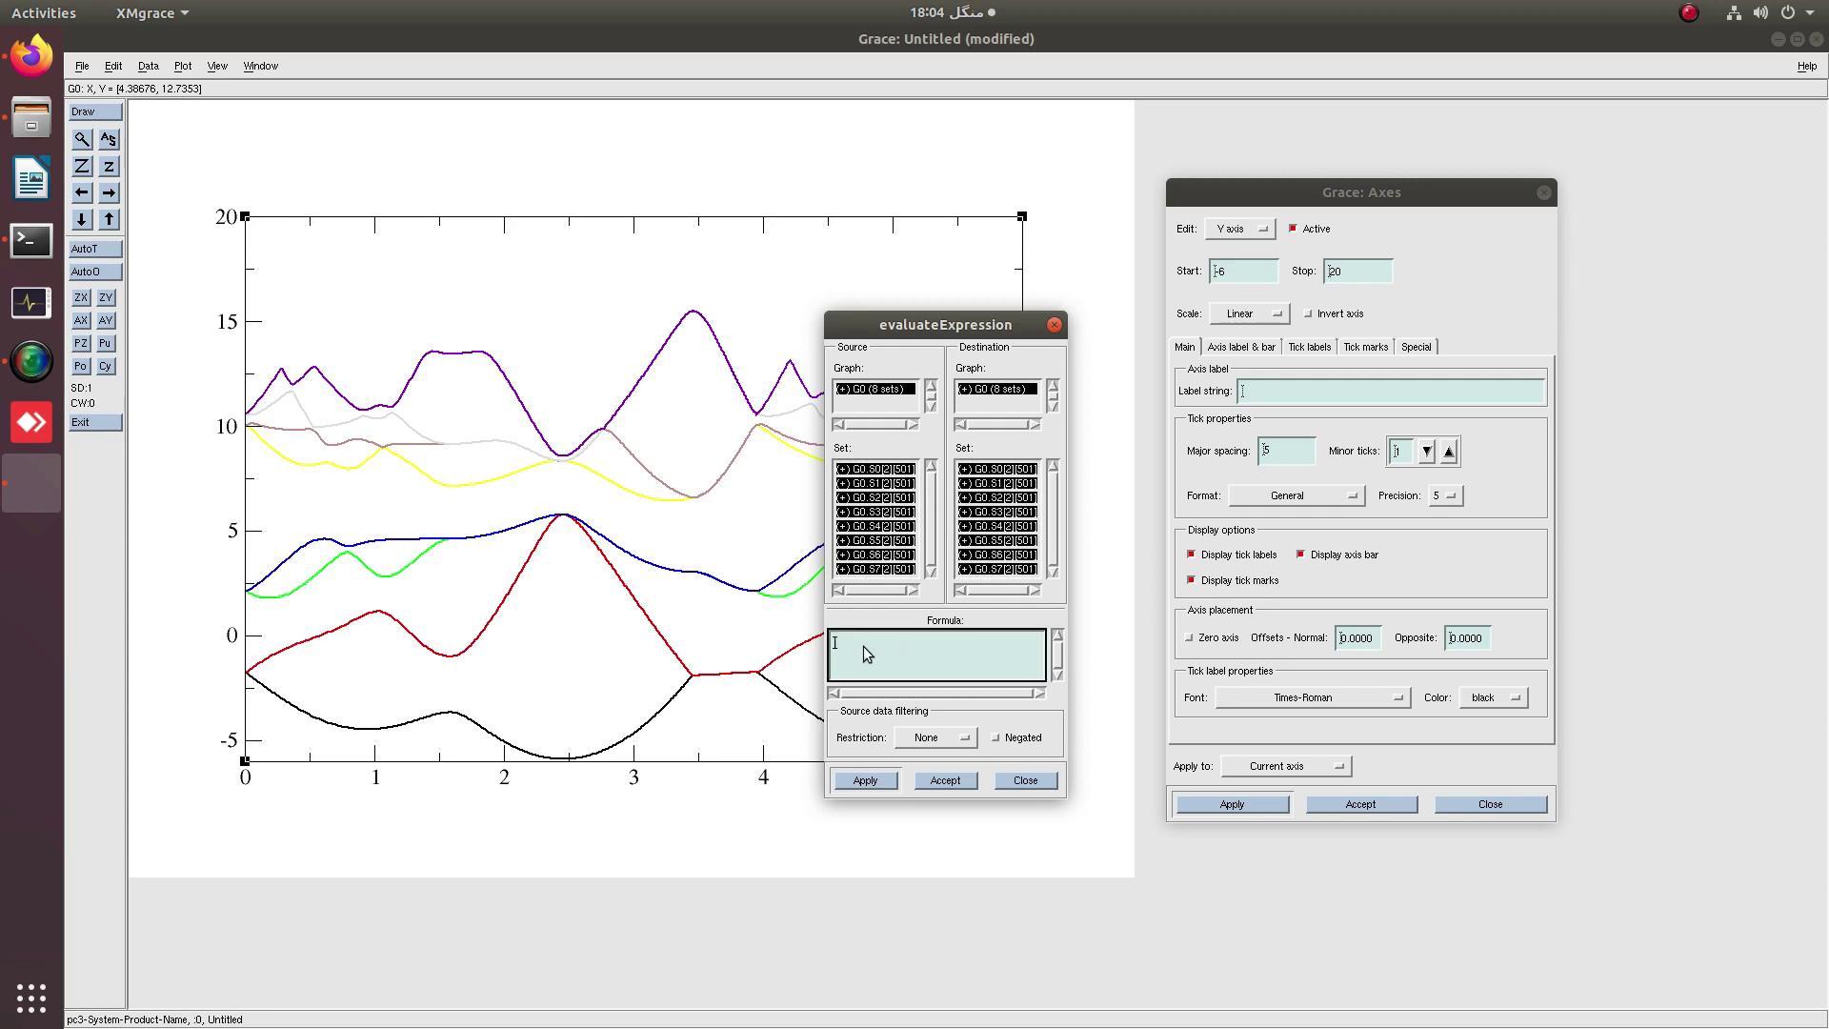
{"action": "type", "text": "y"}
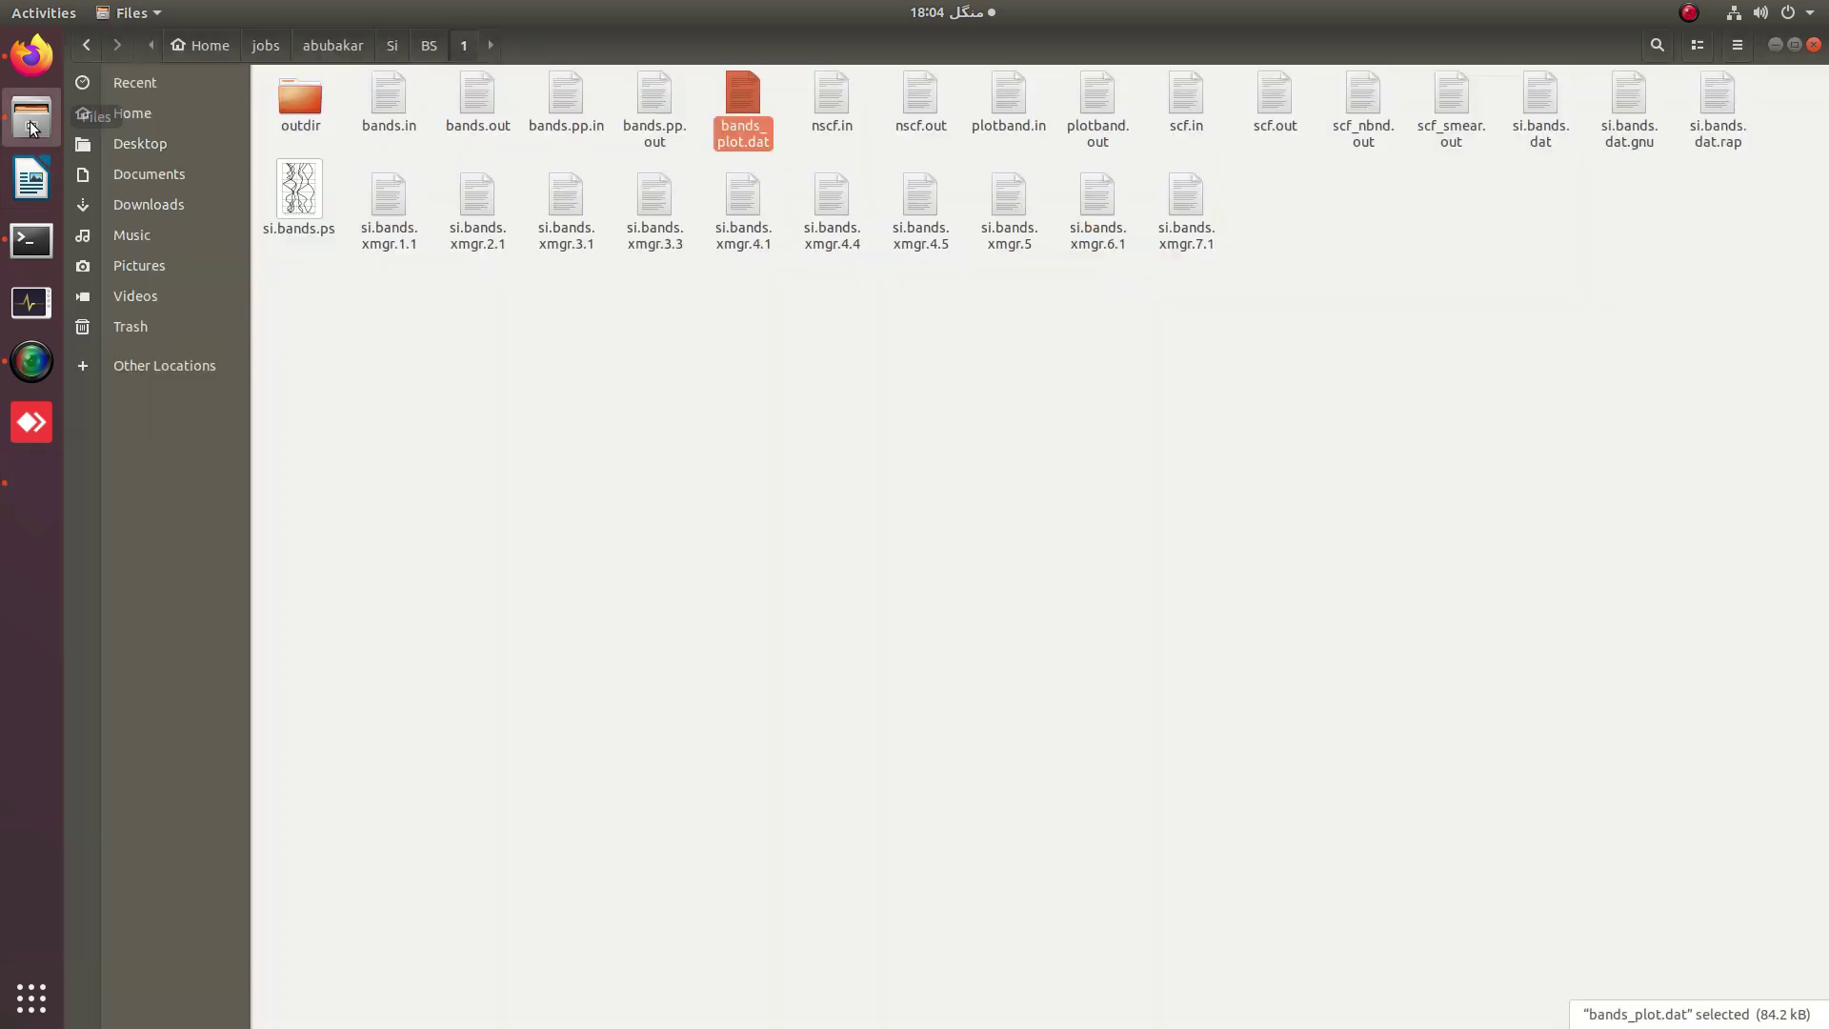
Read the Fermi energy 6.1355 from nscf.out and apply y=y-6.1355 to all bands.
{"action": "left_click", "coordinate": [31, 119]}
{"action": "double_click", "coordinate": [911, 91]}
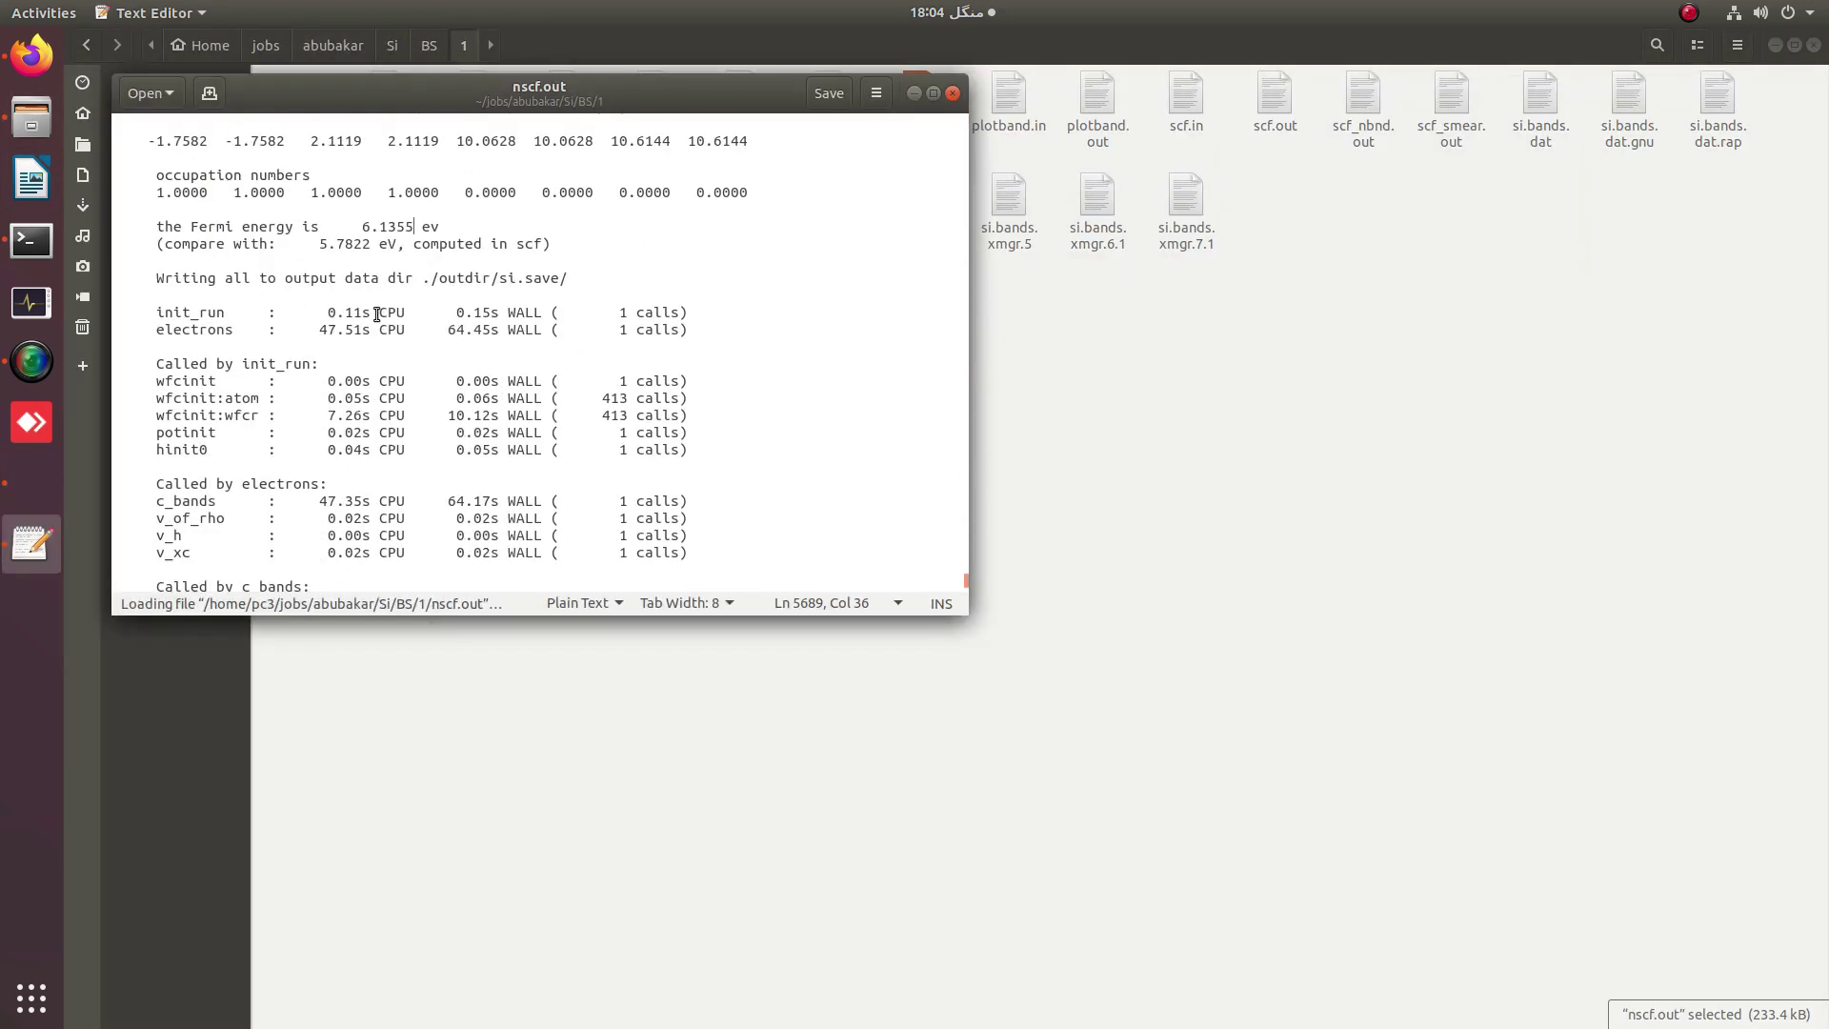
{"action": "left_click_drag", "start_coordinate": [363, 226], "coordinate": [415, 227]}
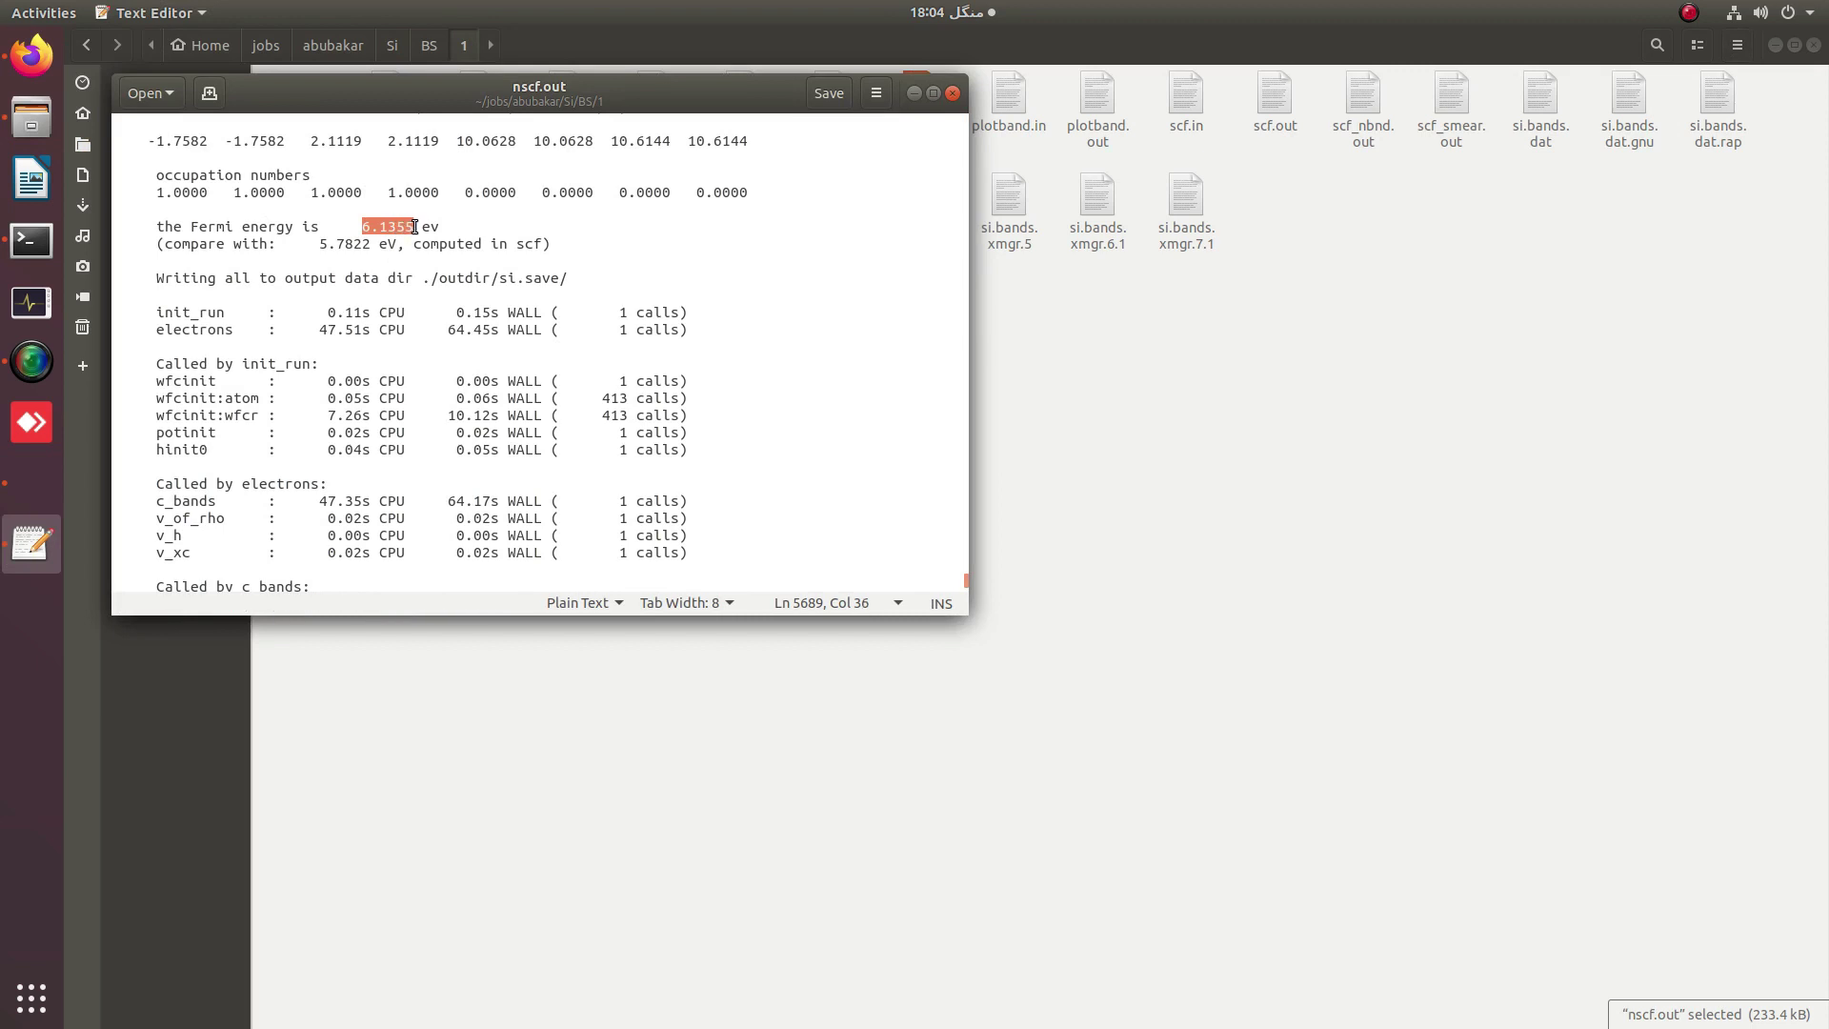
{"action": "left_click", "coordinate": [913, 94]}
{"action": "left_click", "coordinate": [35, 484]}
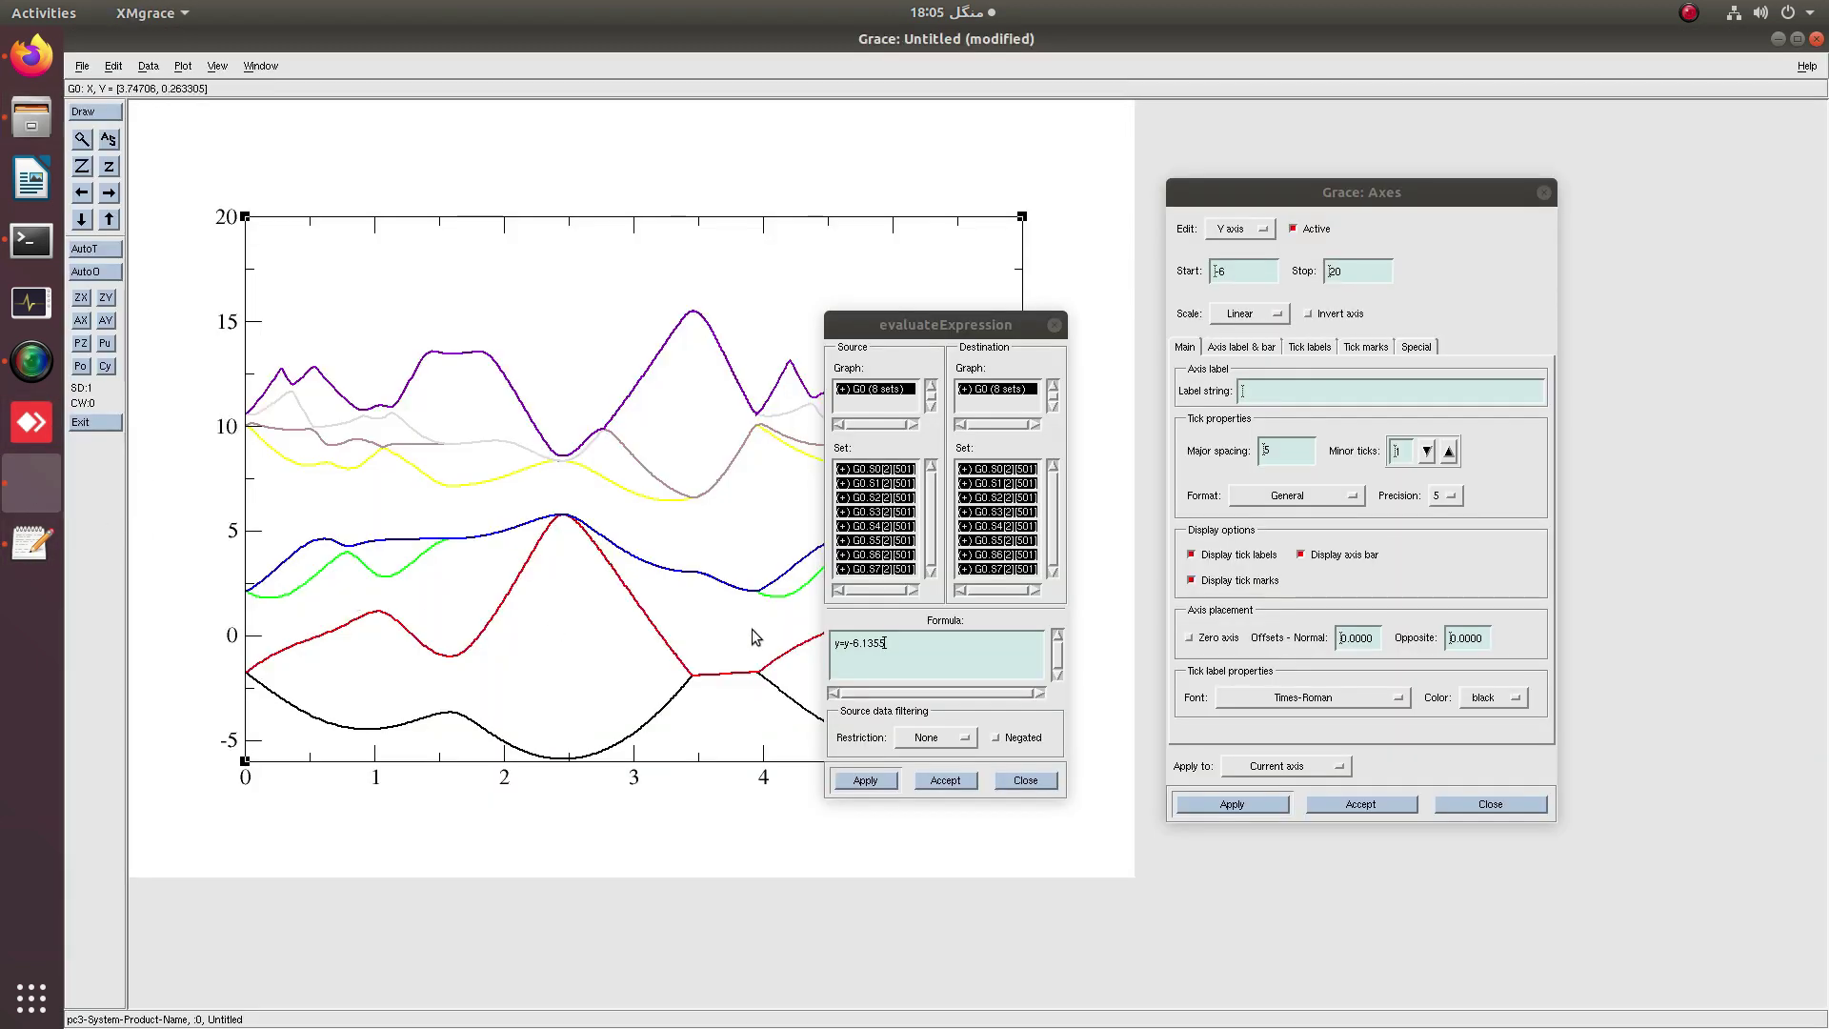
{"action": "left_click", "coordinate": [867, 781]}
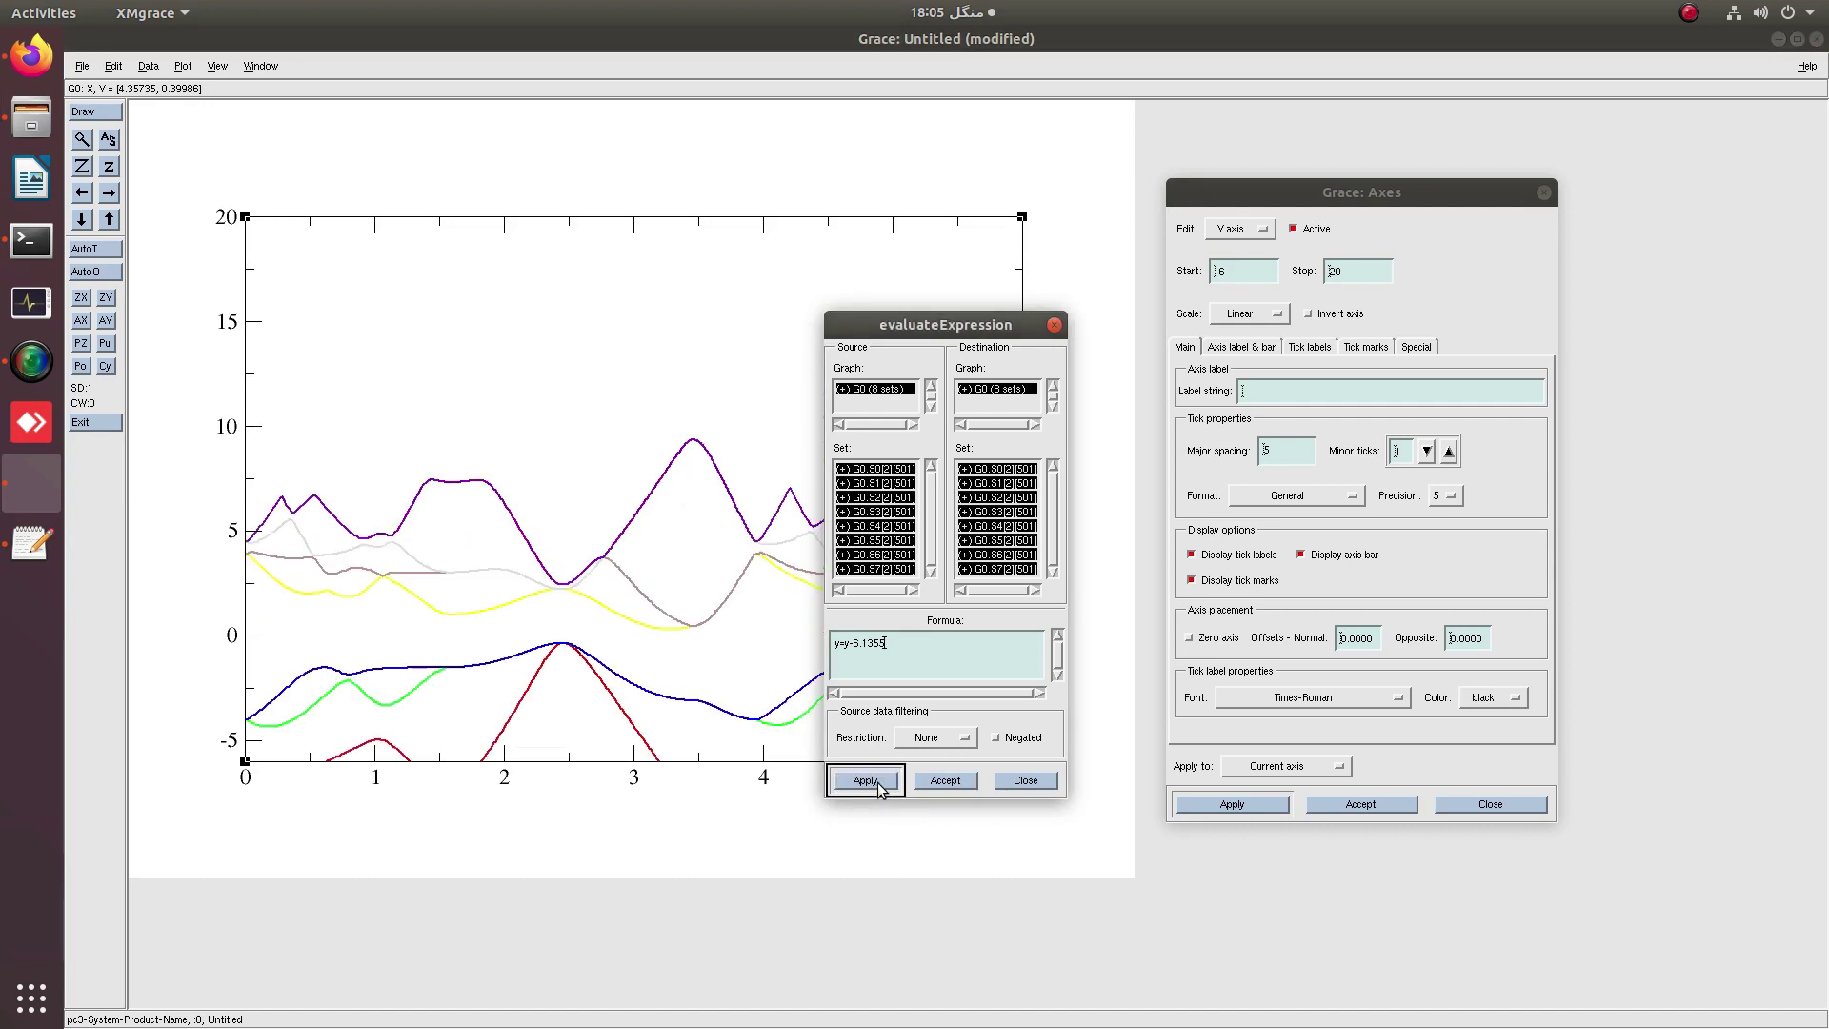
{"action": "left_click", "coordinate": [1024, 781]}
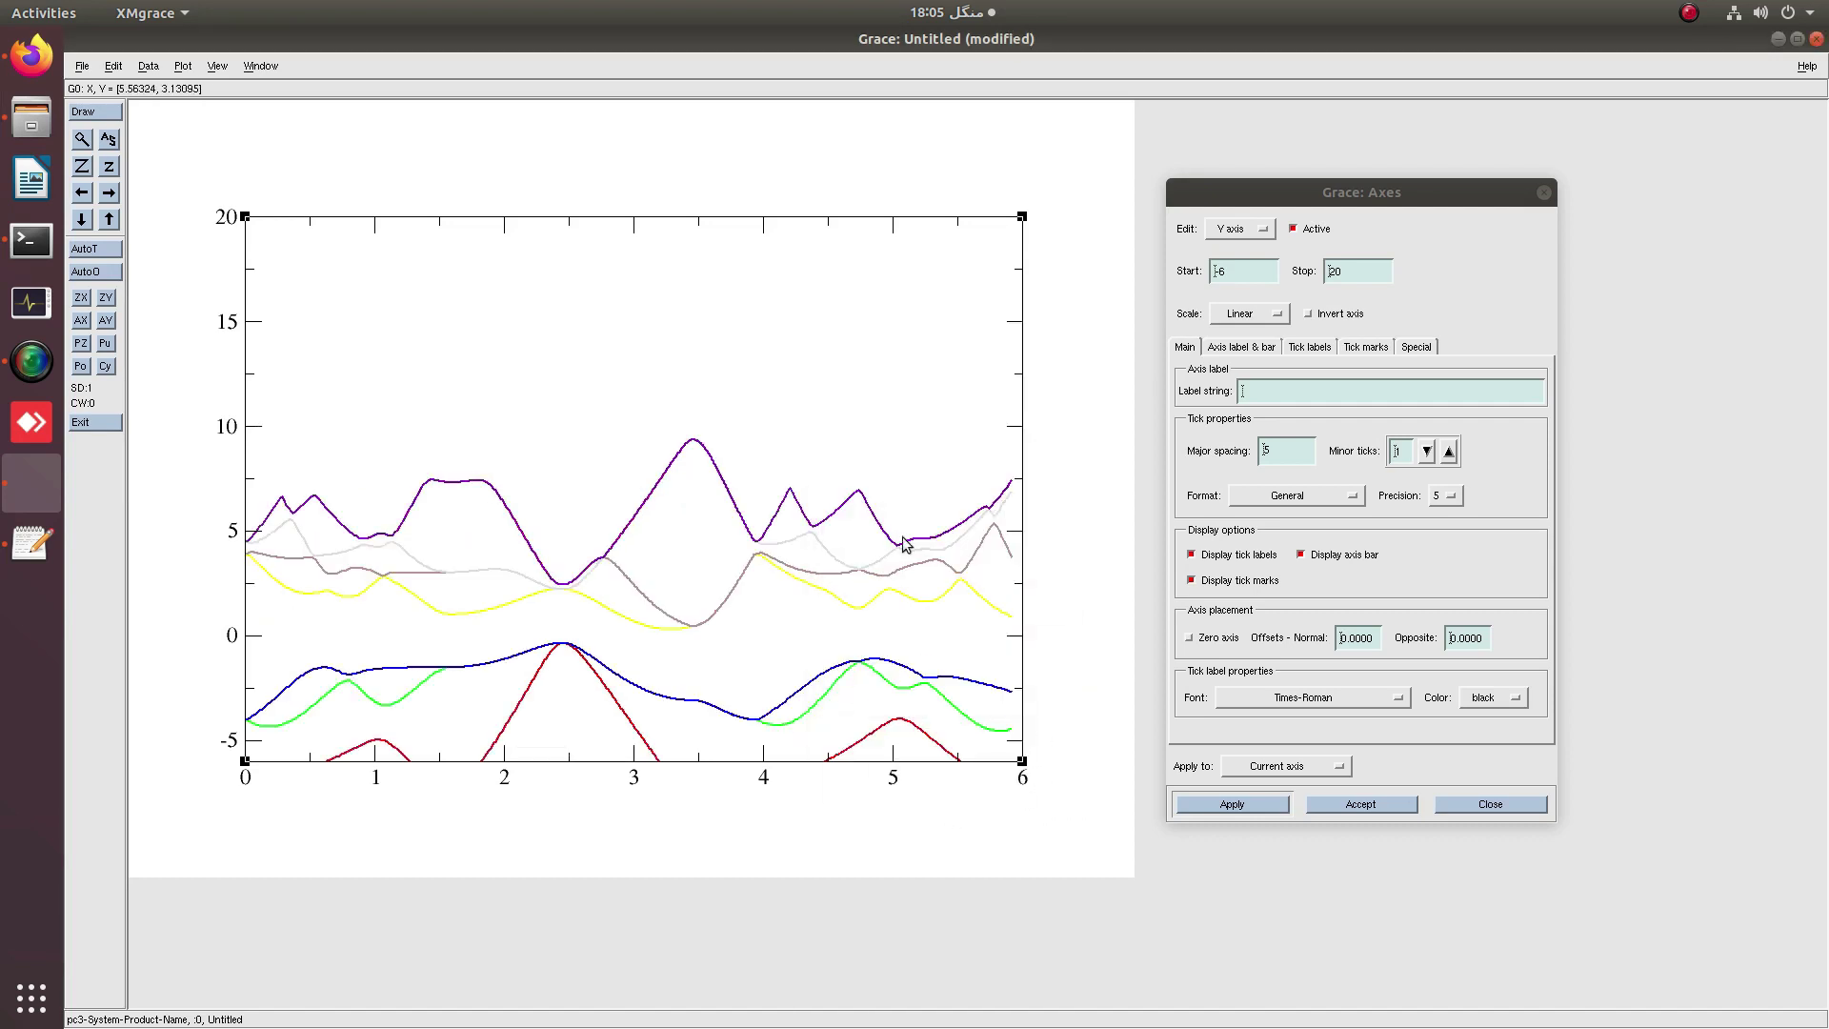
Set the Y axis from -13 to 10 with major spacing 2 and apply.
{"action": "left_click", "coordinate": [1236, 279]}
{"action": "type", "text": "-1"}
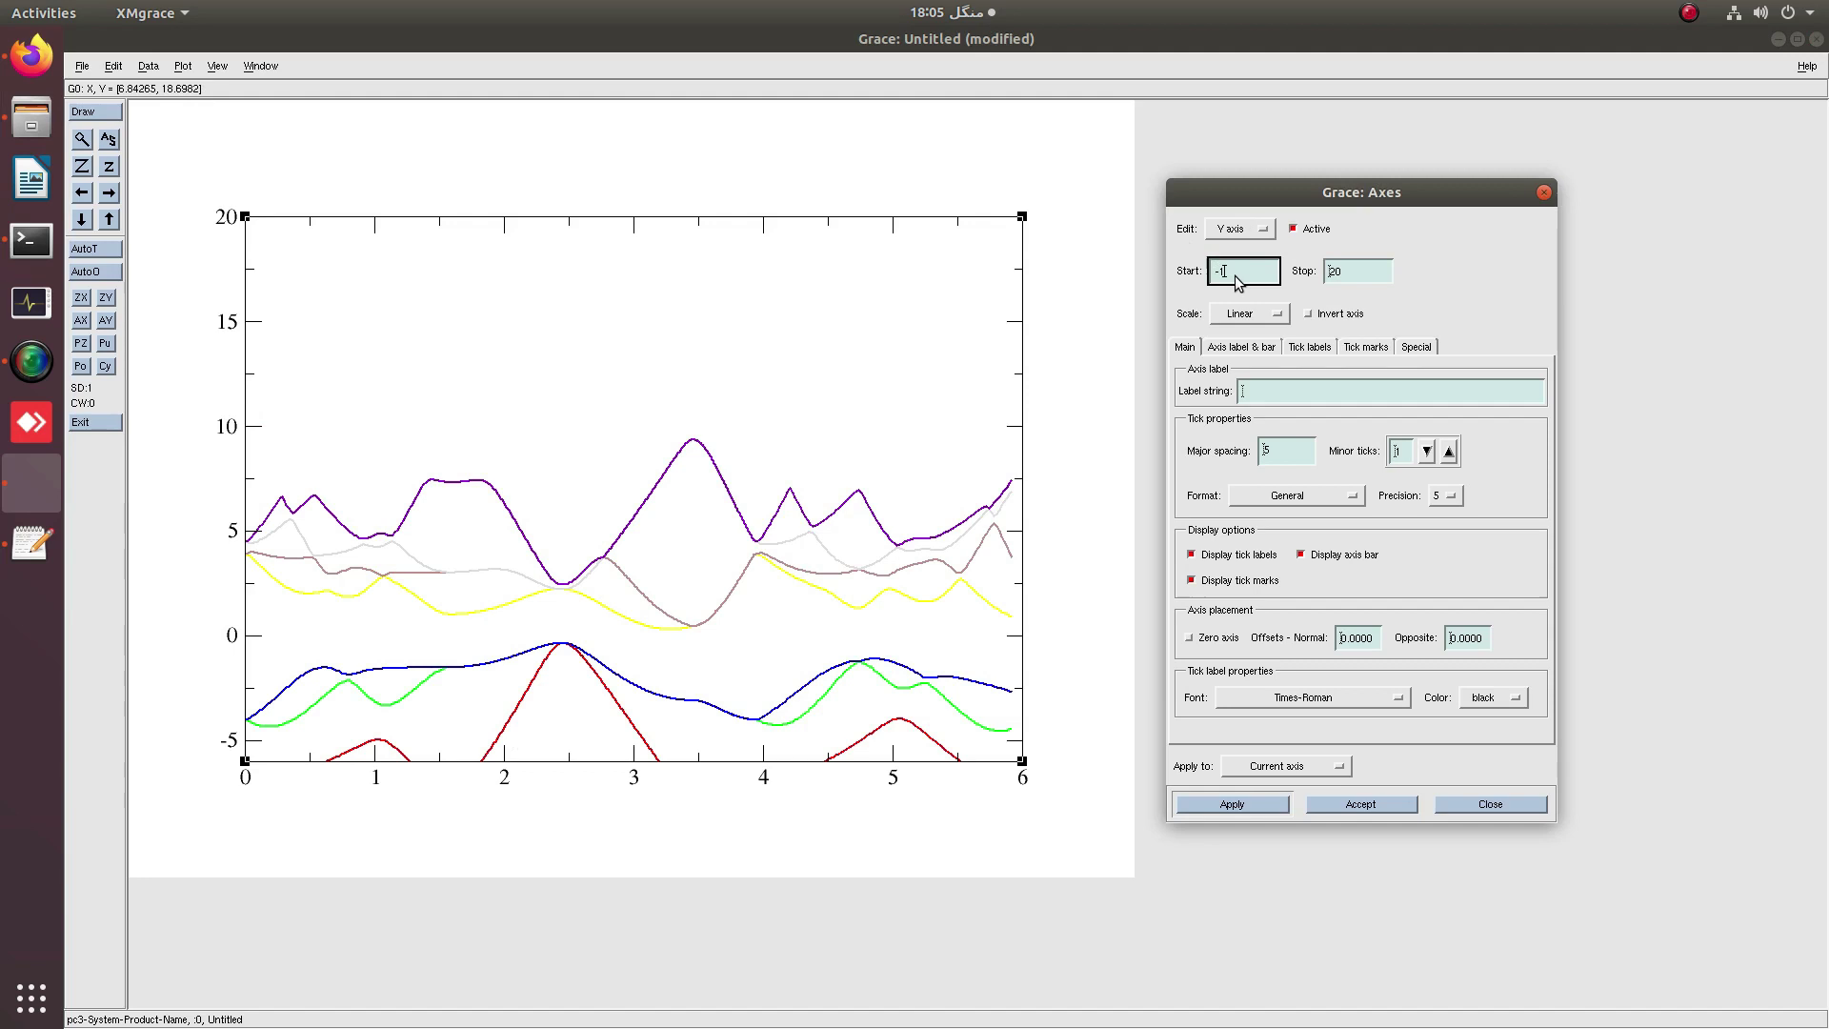
{"action": "type", "text": "3"}
{"action": "left_click", "coordinate": [1346, 278]}
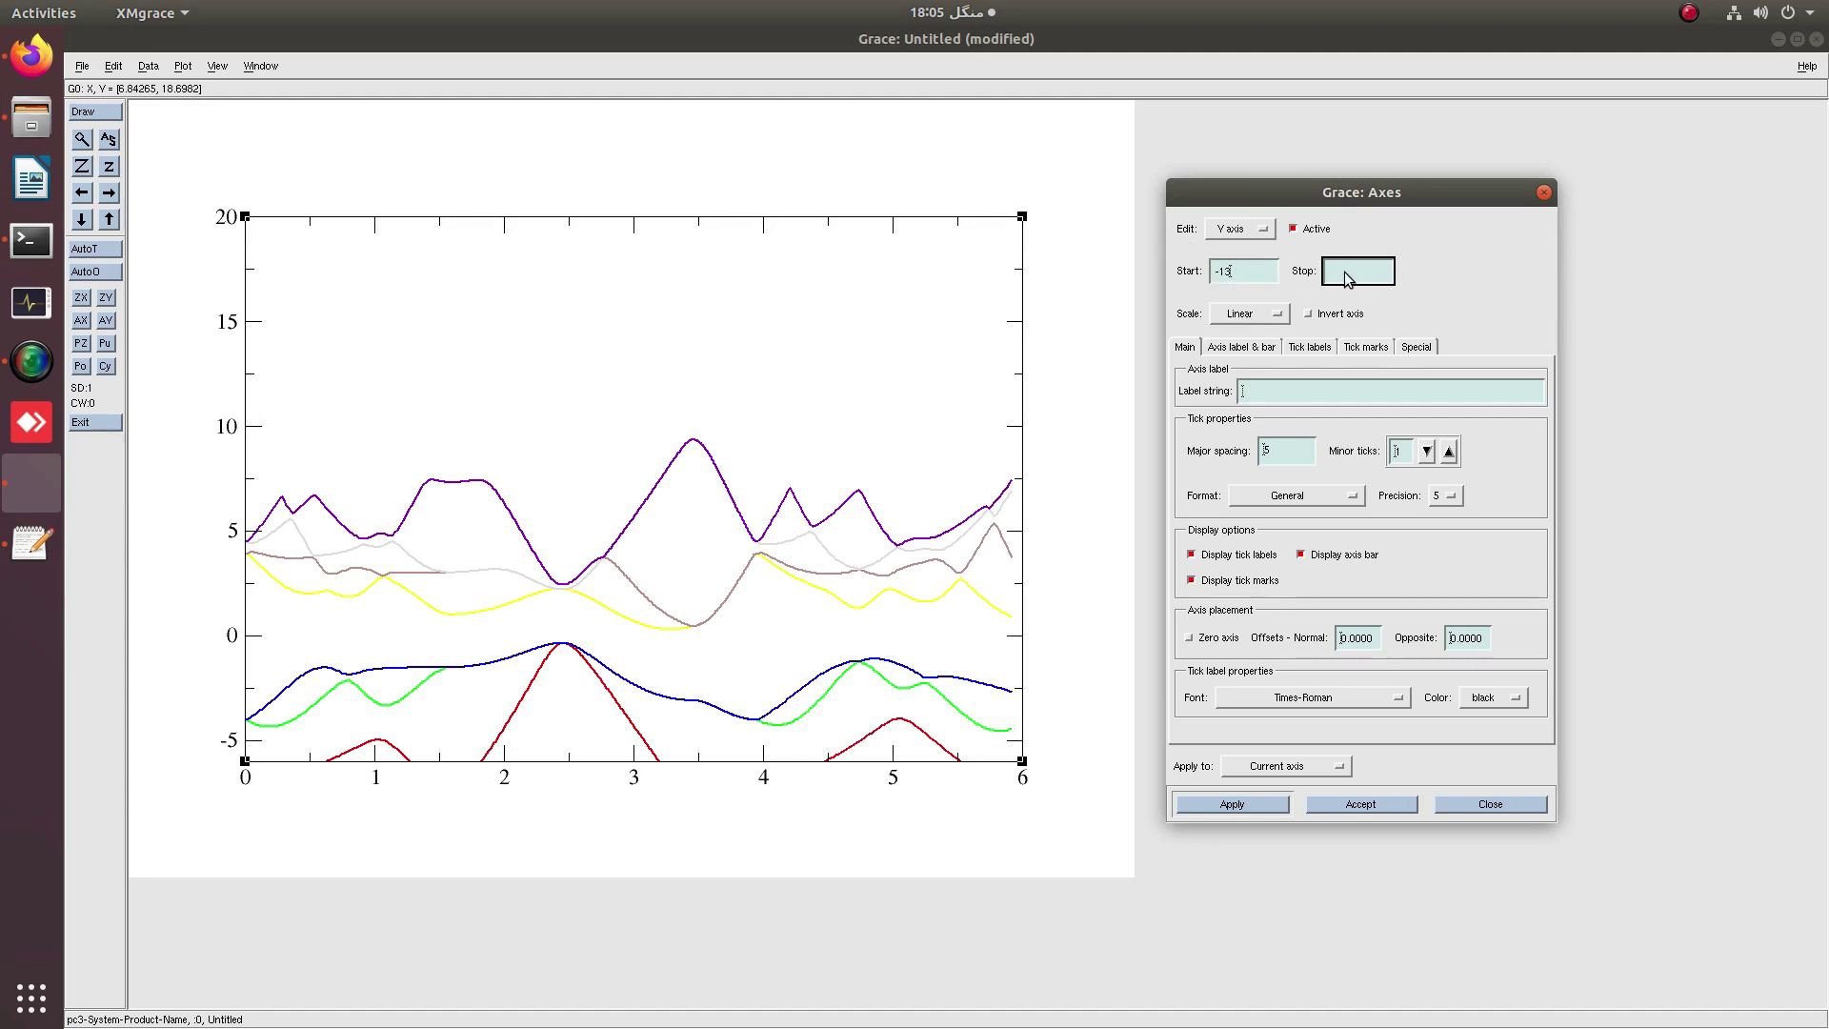
{"action": "type", "text": "10"}
{"action": "left_click", "coordinate": [1283, 454]}
{"action": "key", "text": "BackSpace"}
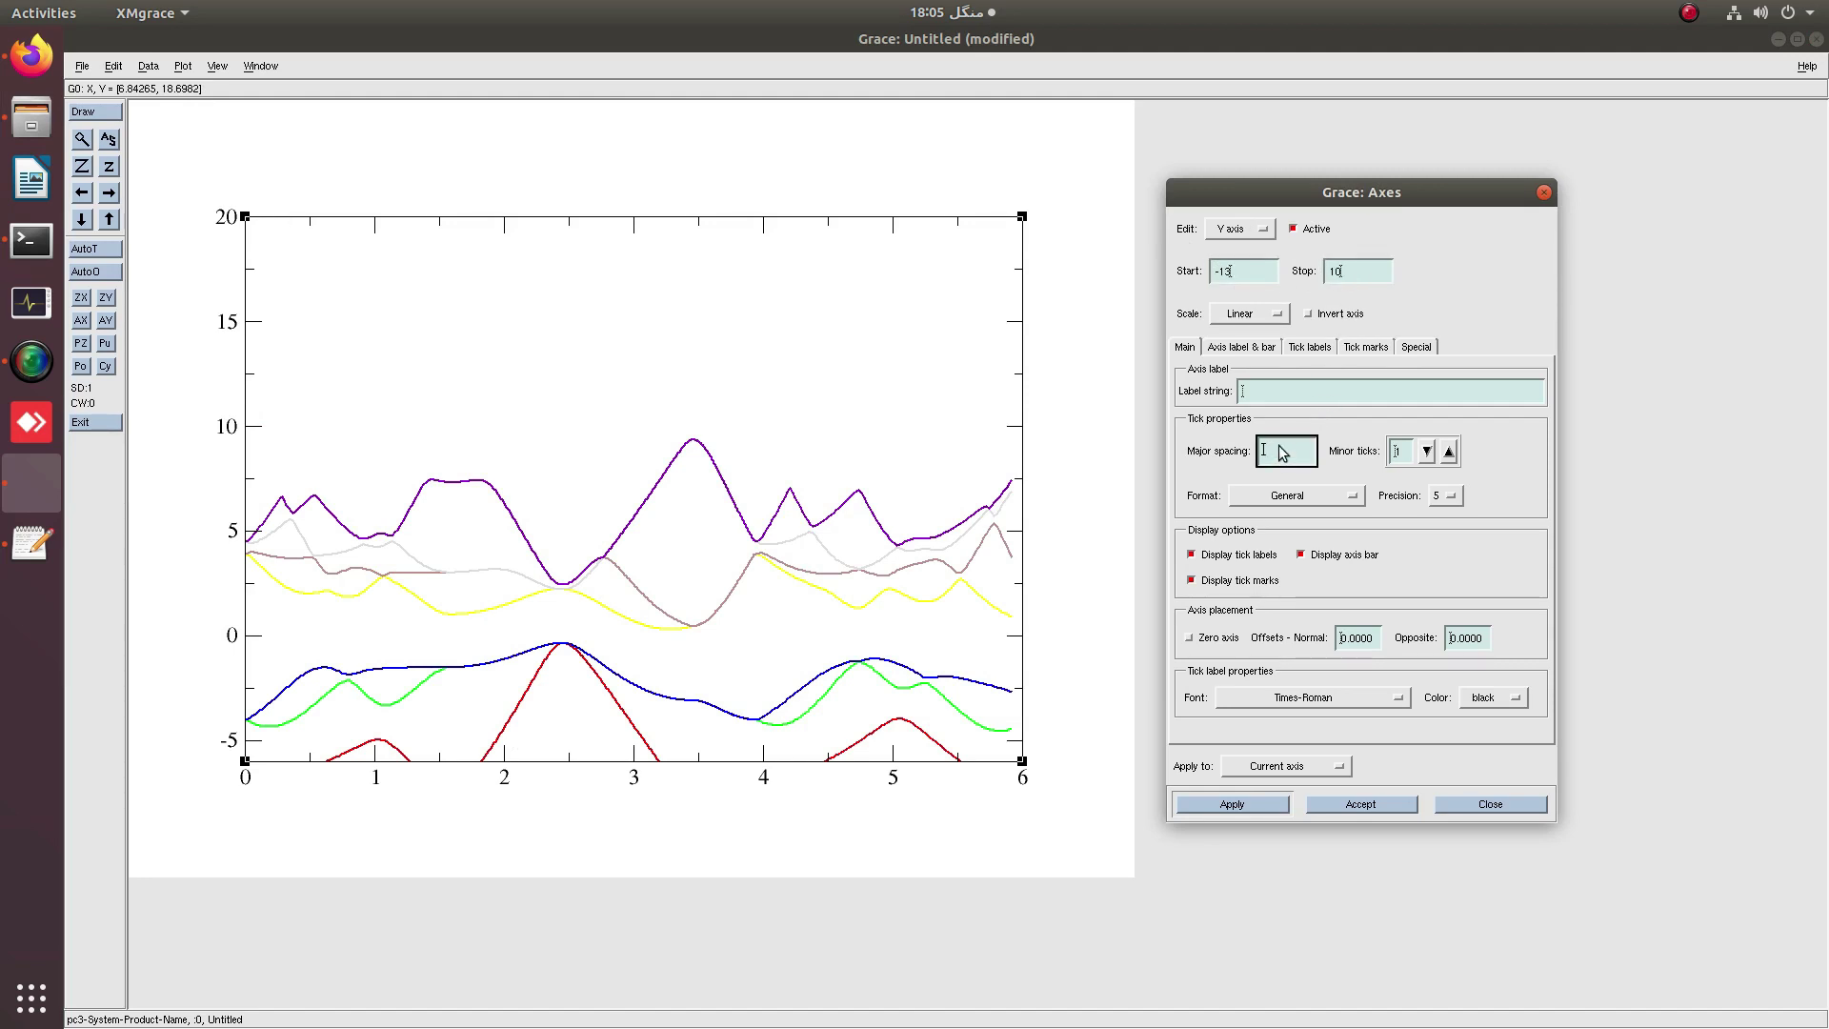
{"action": "type", "text": "2"}
{"action": "left_click", "coordinate": [1248, 805]}
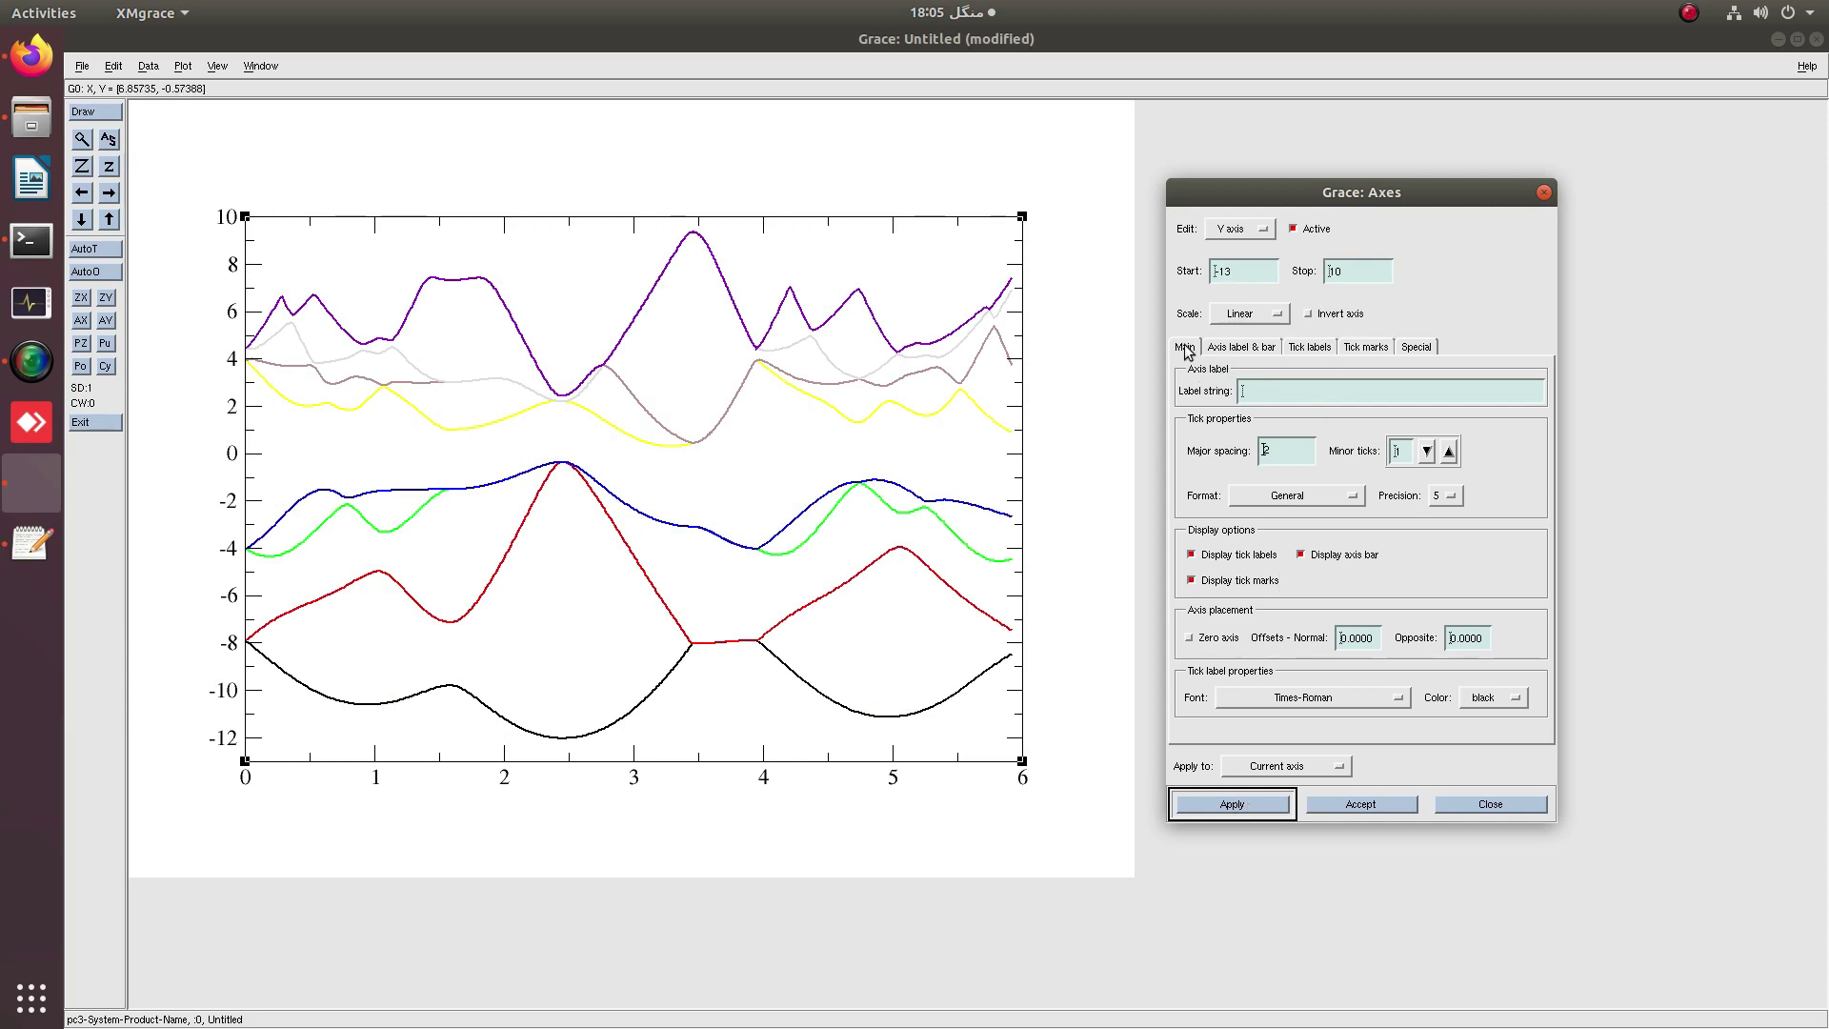
{"action": "left_click", "coordinate": [1282, 400]}
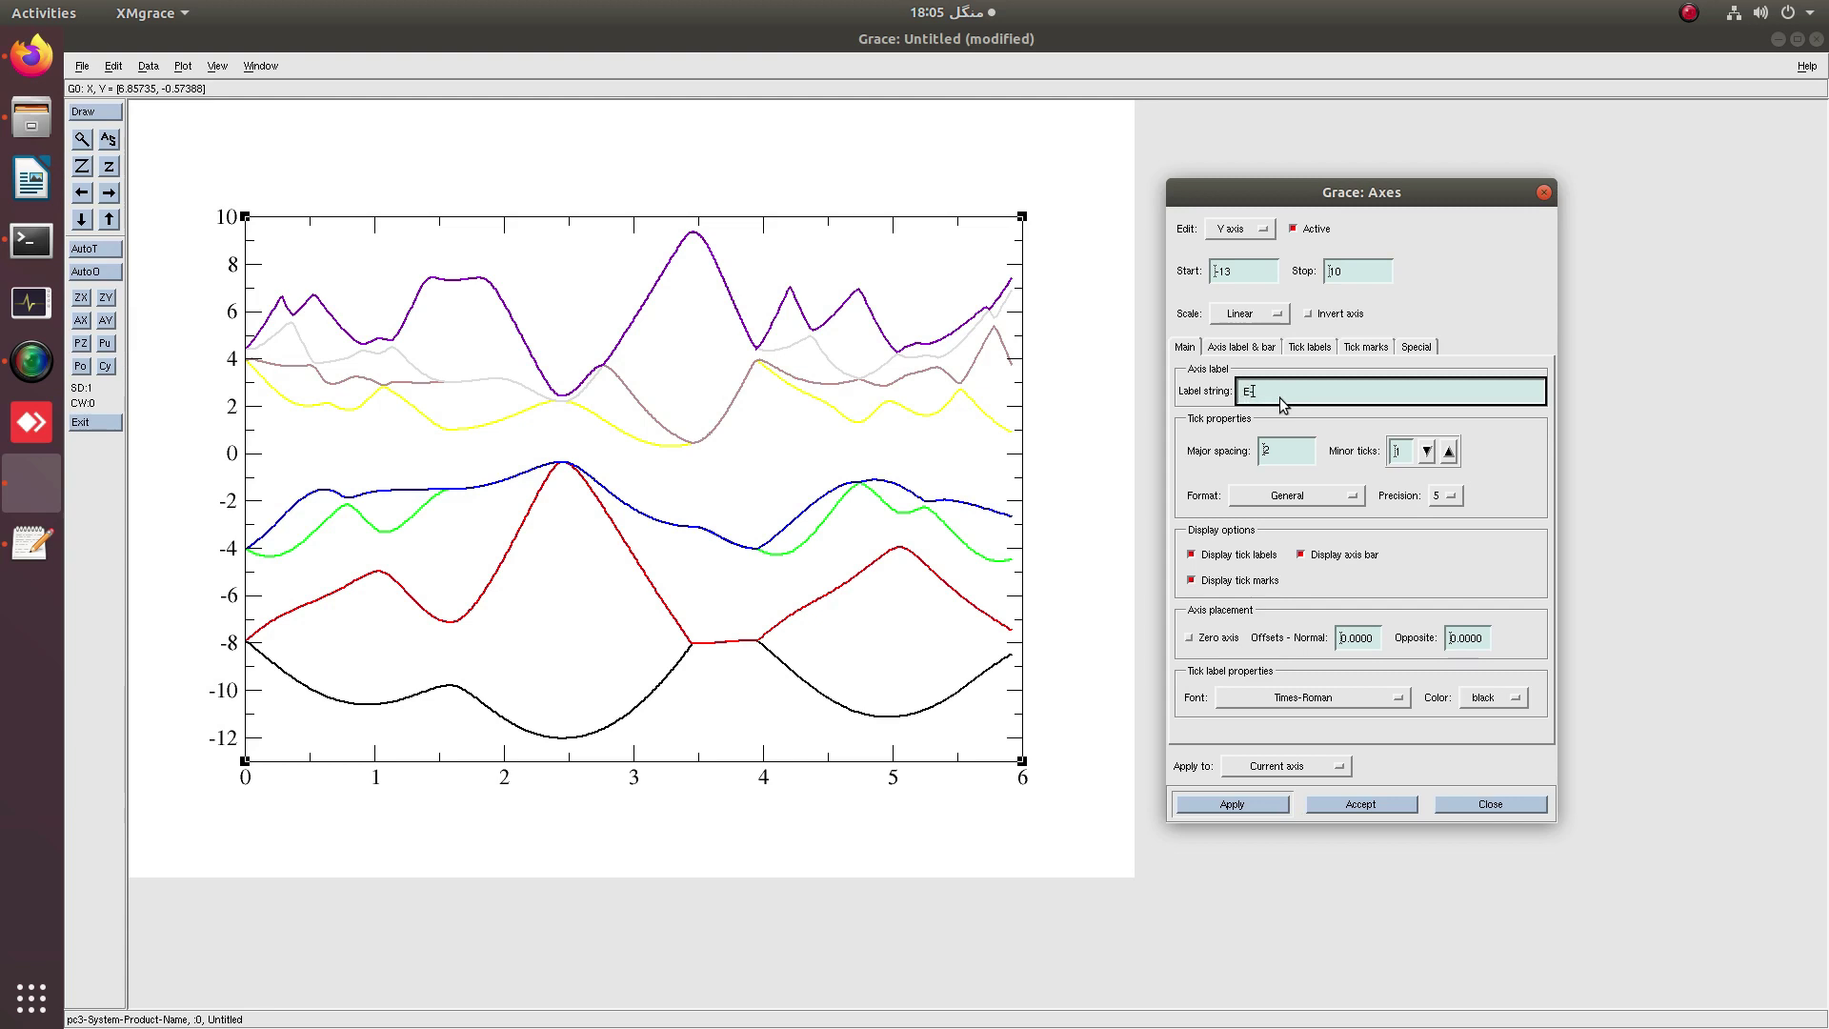
Label the Y axis E-E\sf\N (eV), shown as E-Ef (eV).
{"action": "type", "text": "E-E\\sf\\N"}
{"action": "left_click", "coordinate": [1232, 805]}
{"action": "type", "text": ")"}
{"action": "left_click", "coordinate": [1271, 806]}
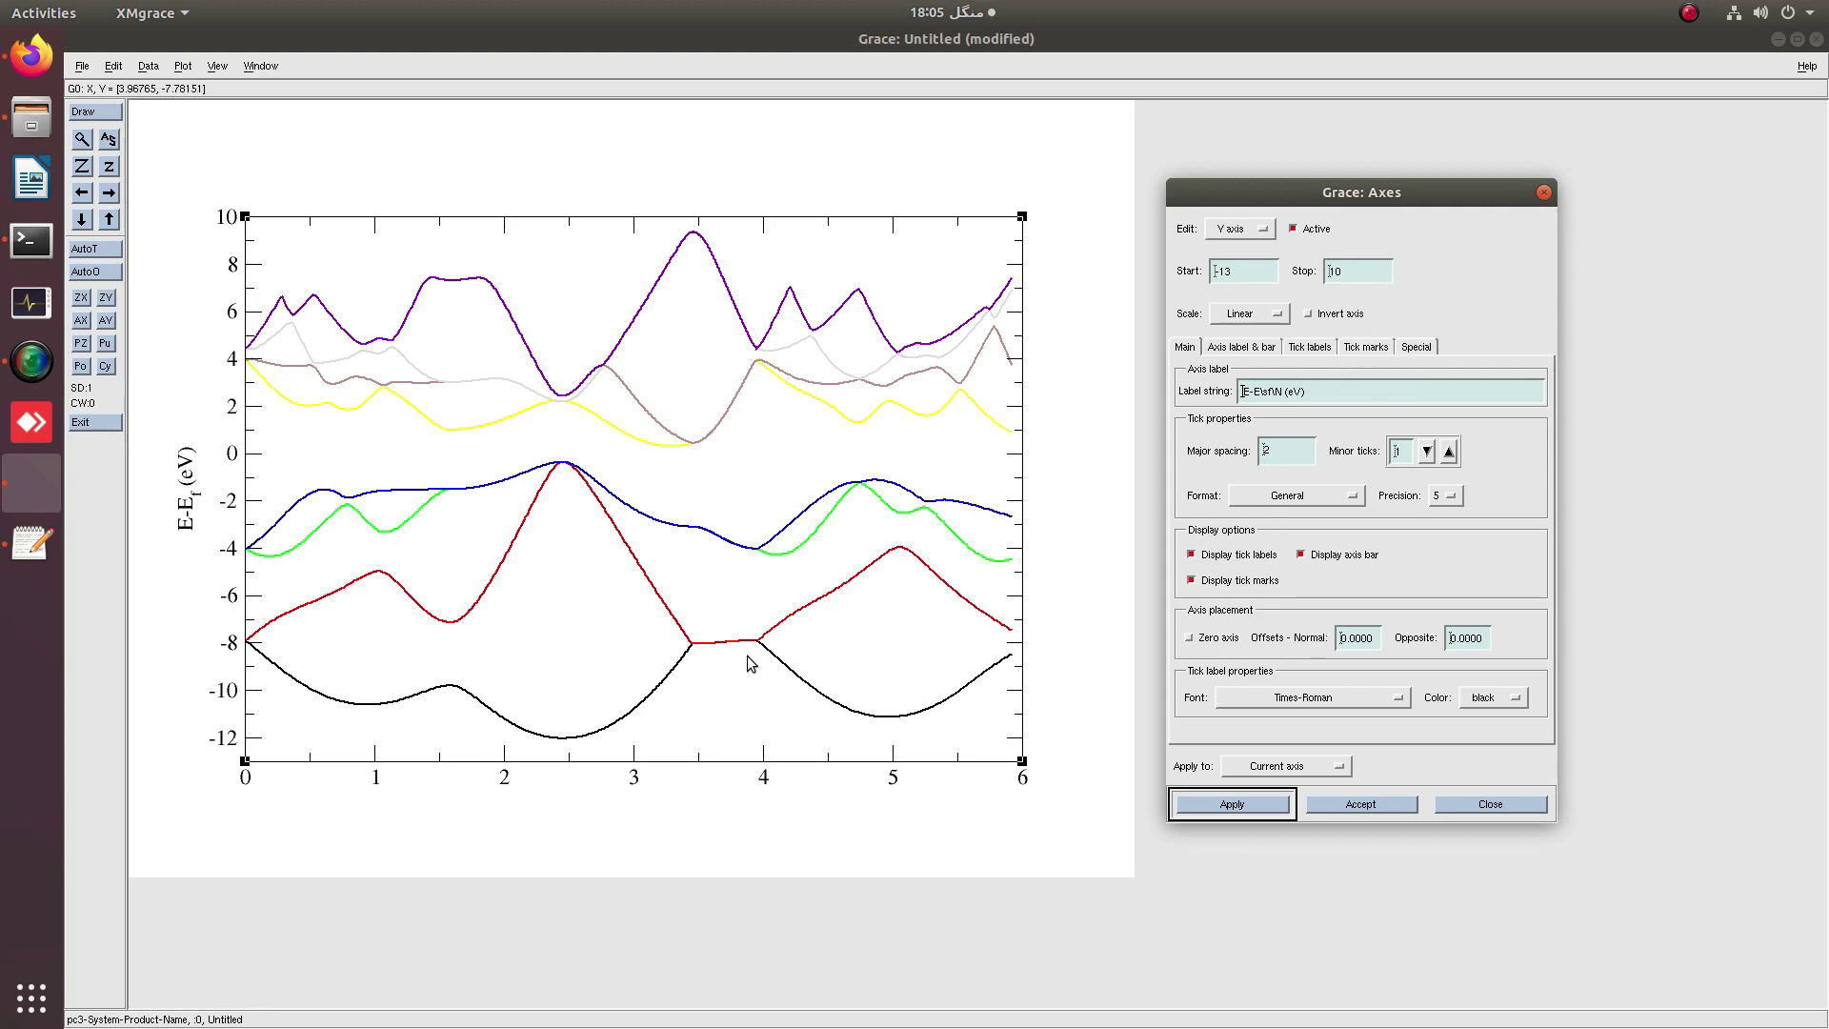
Switch the Axes dialog to the X axis Special tick settings, then bring Files forward.
{"action": "left_click", "coordinate": [1240, 232]}
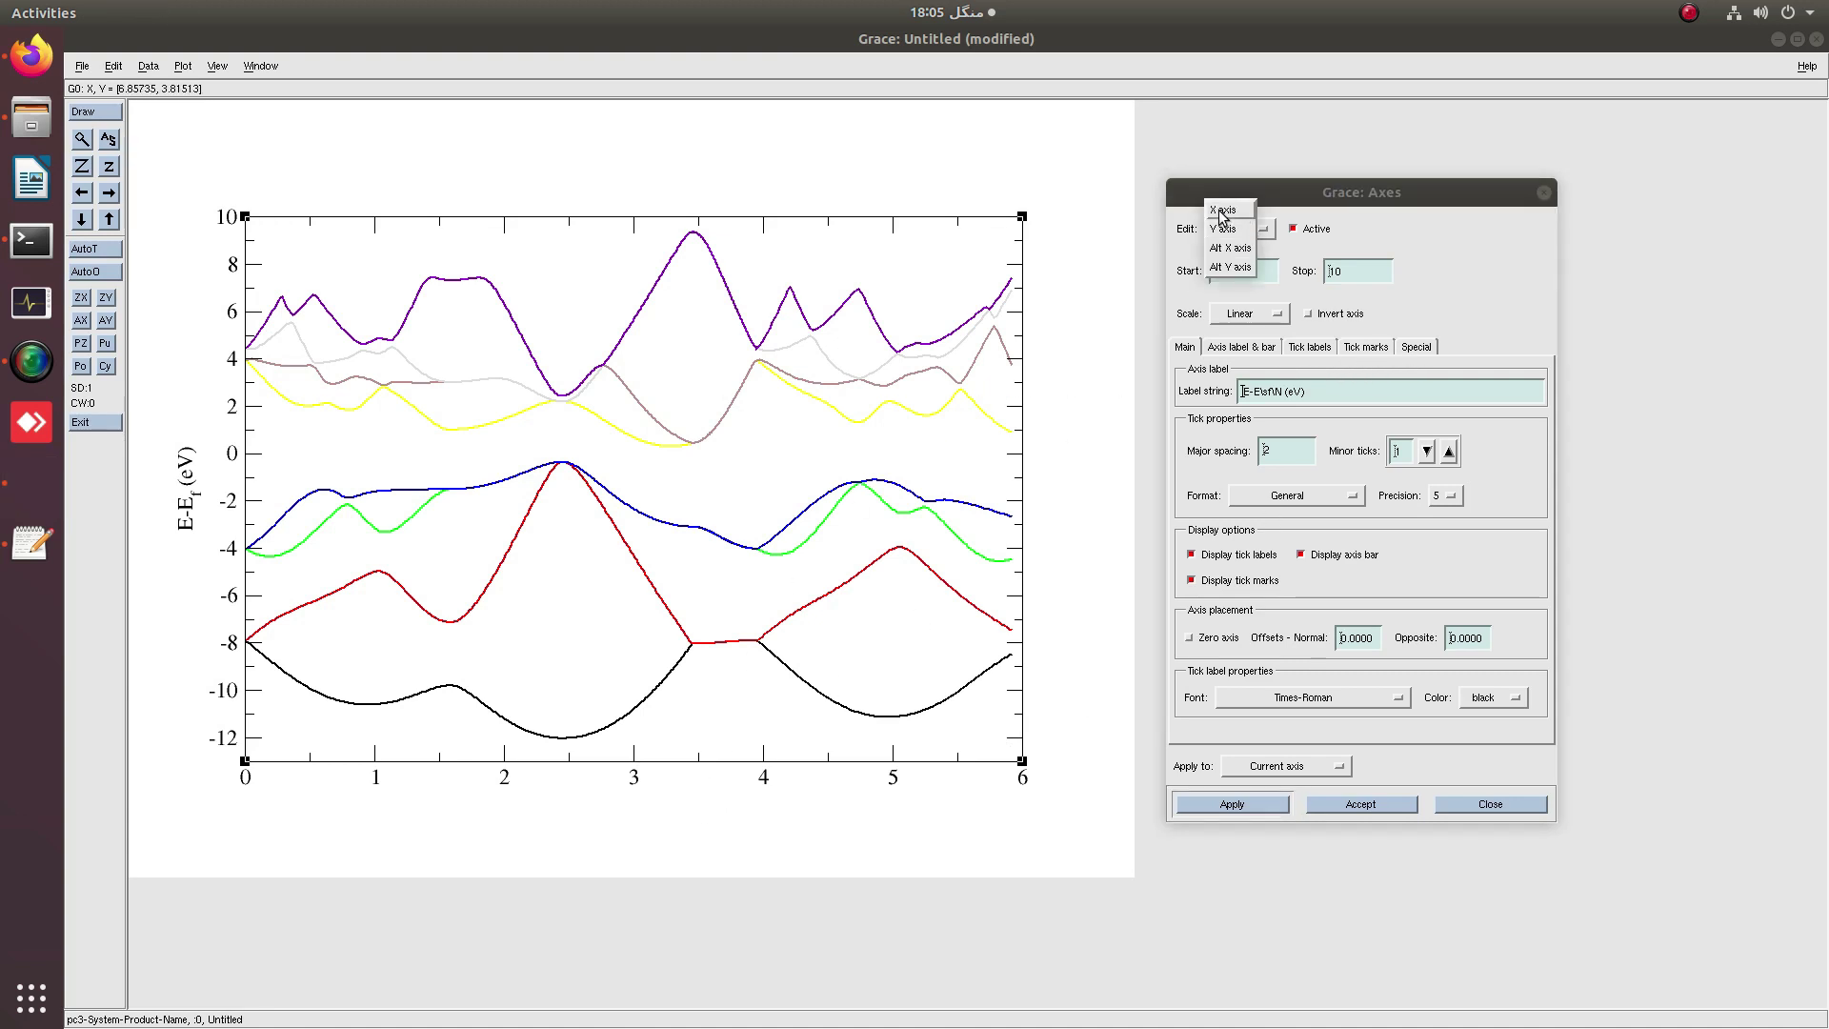
{"action": "left_click", "coordinate": [1223, 210]}
{"action": "left_click", "coordinate": [856, 671]}
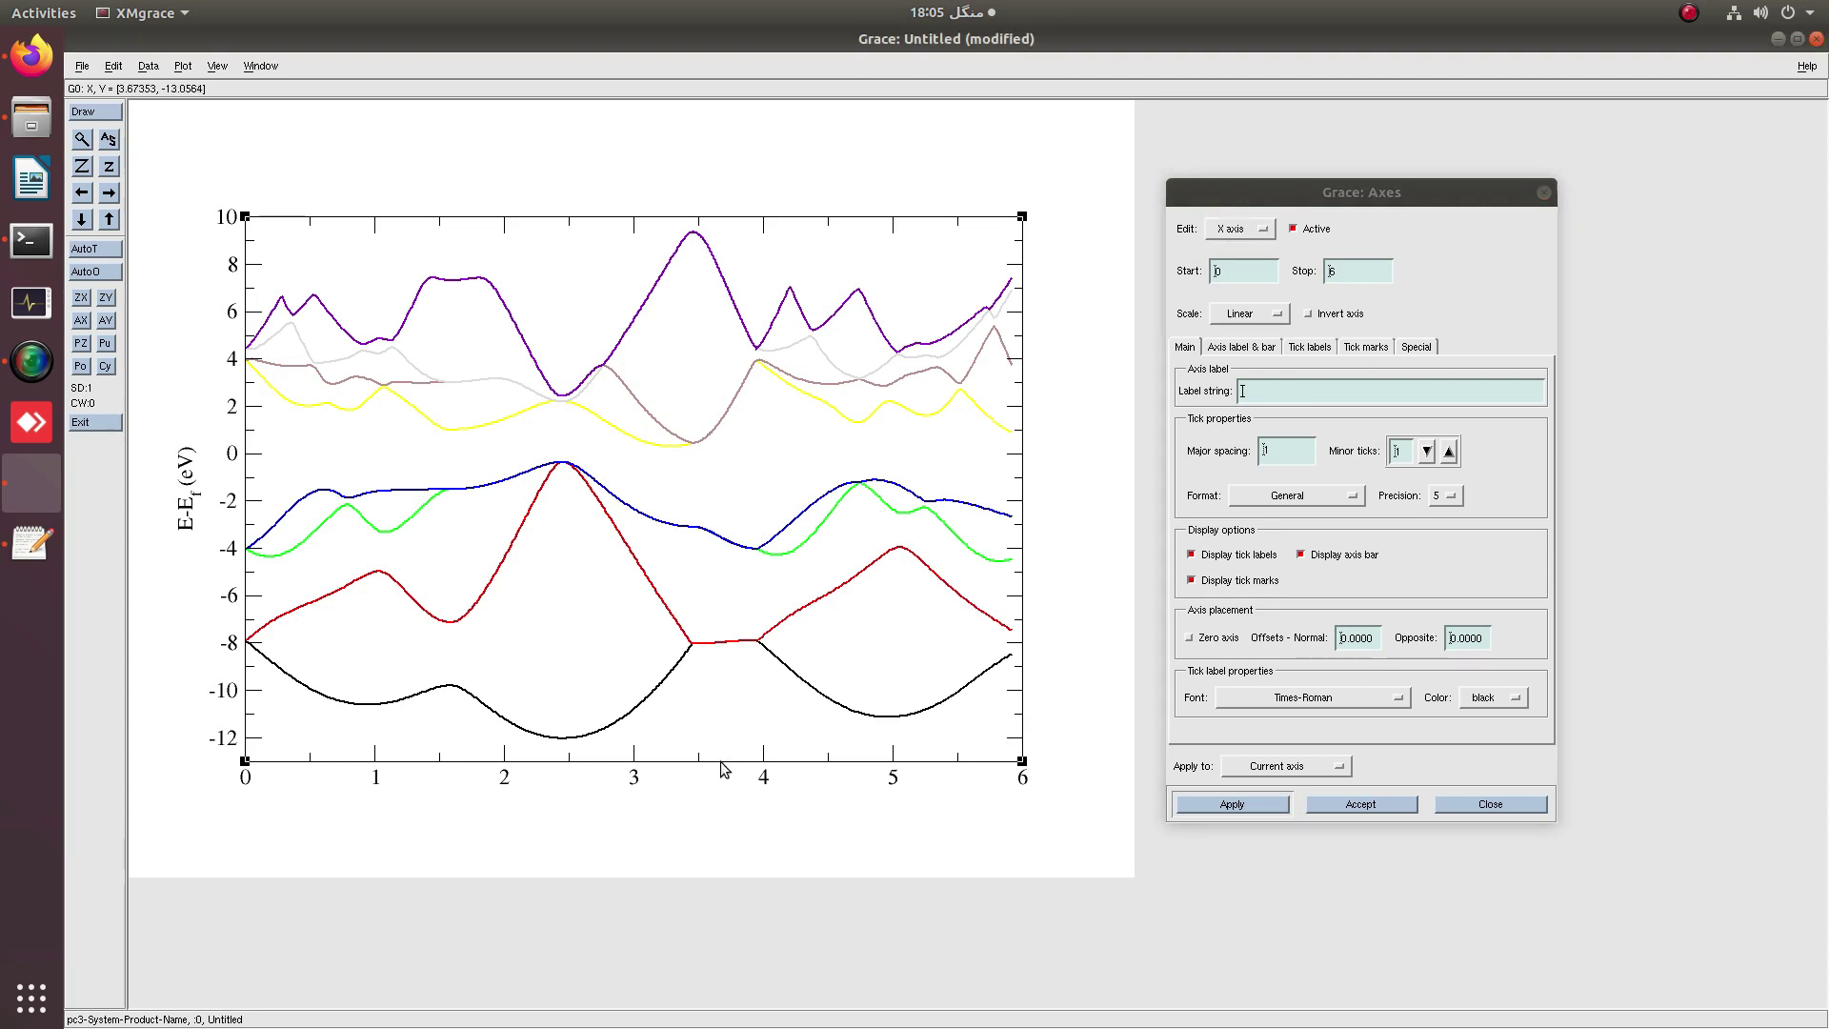
{"action": "left_click", "coordinate": [1417, 348]}
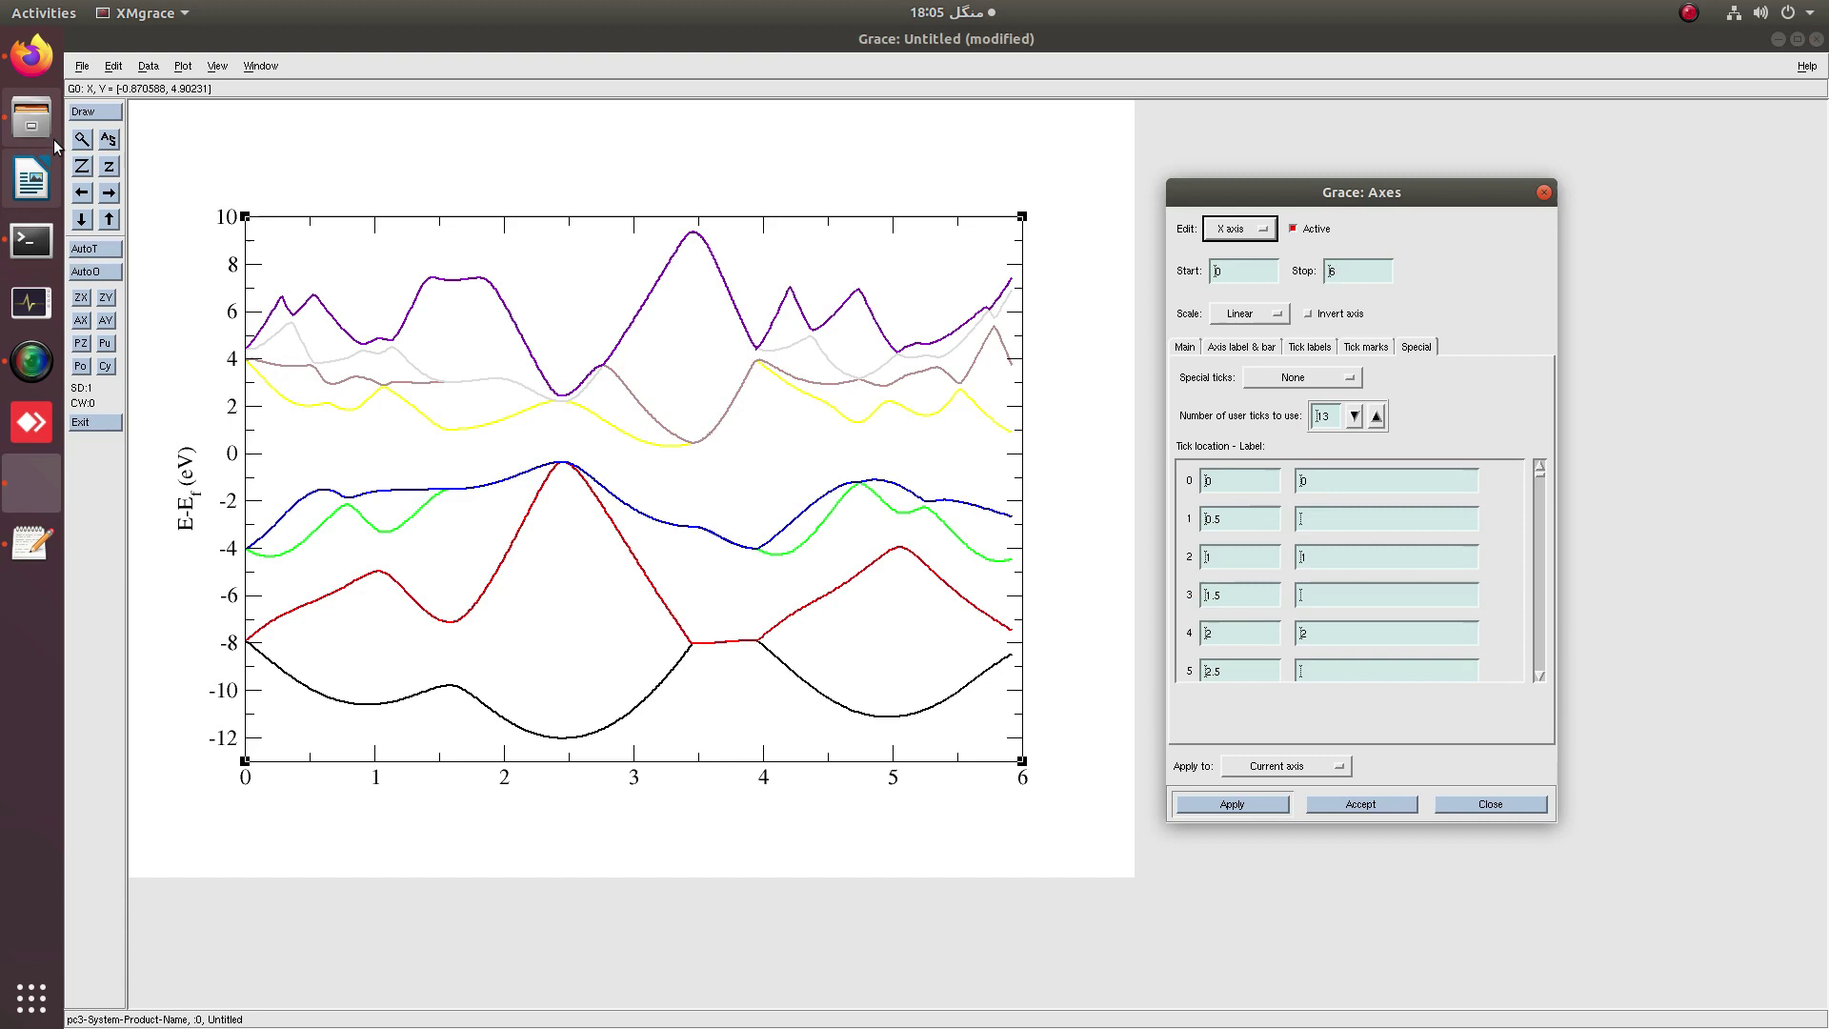
{"action": "left_click", "coordinate": [32, 119]}
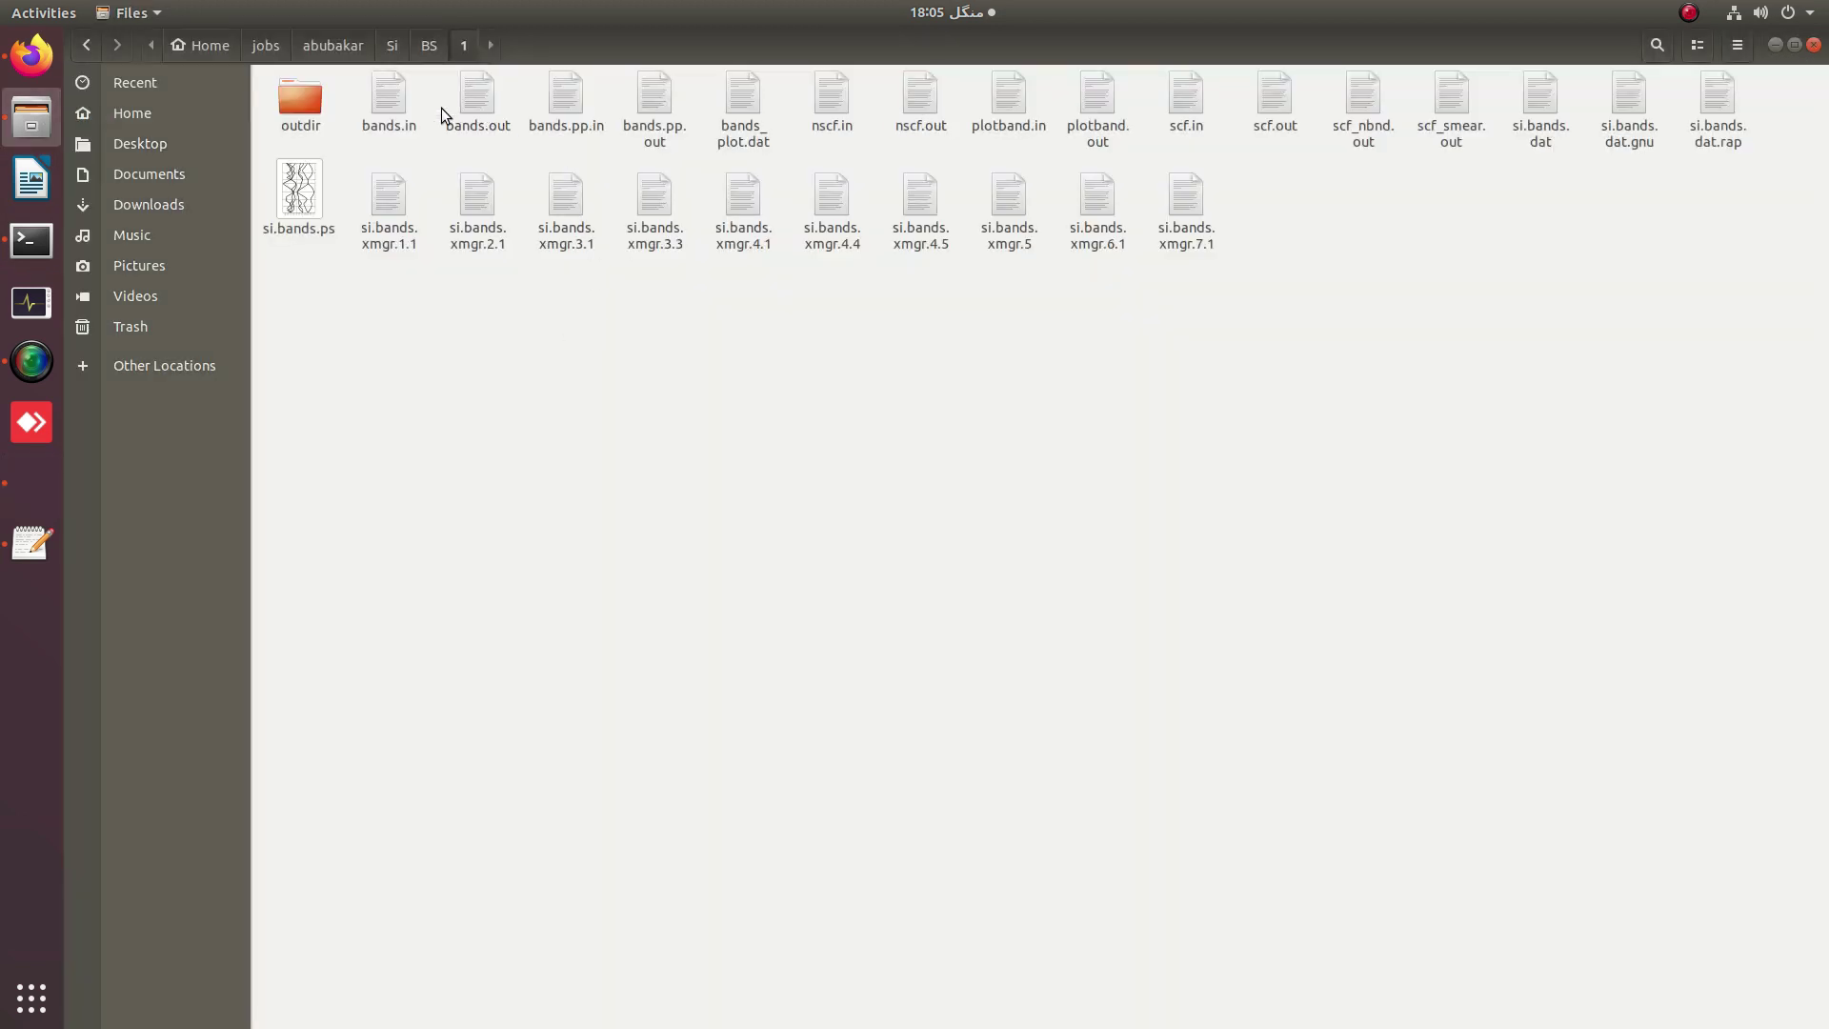
Open bands.in to read the K path W–L–Gamma–X–W–K, then minimise the editor.
{"action": "double_click", "coordinate": [389, 100]}
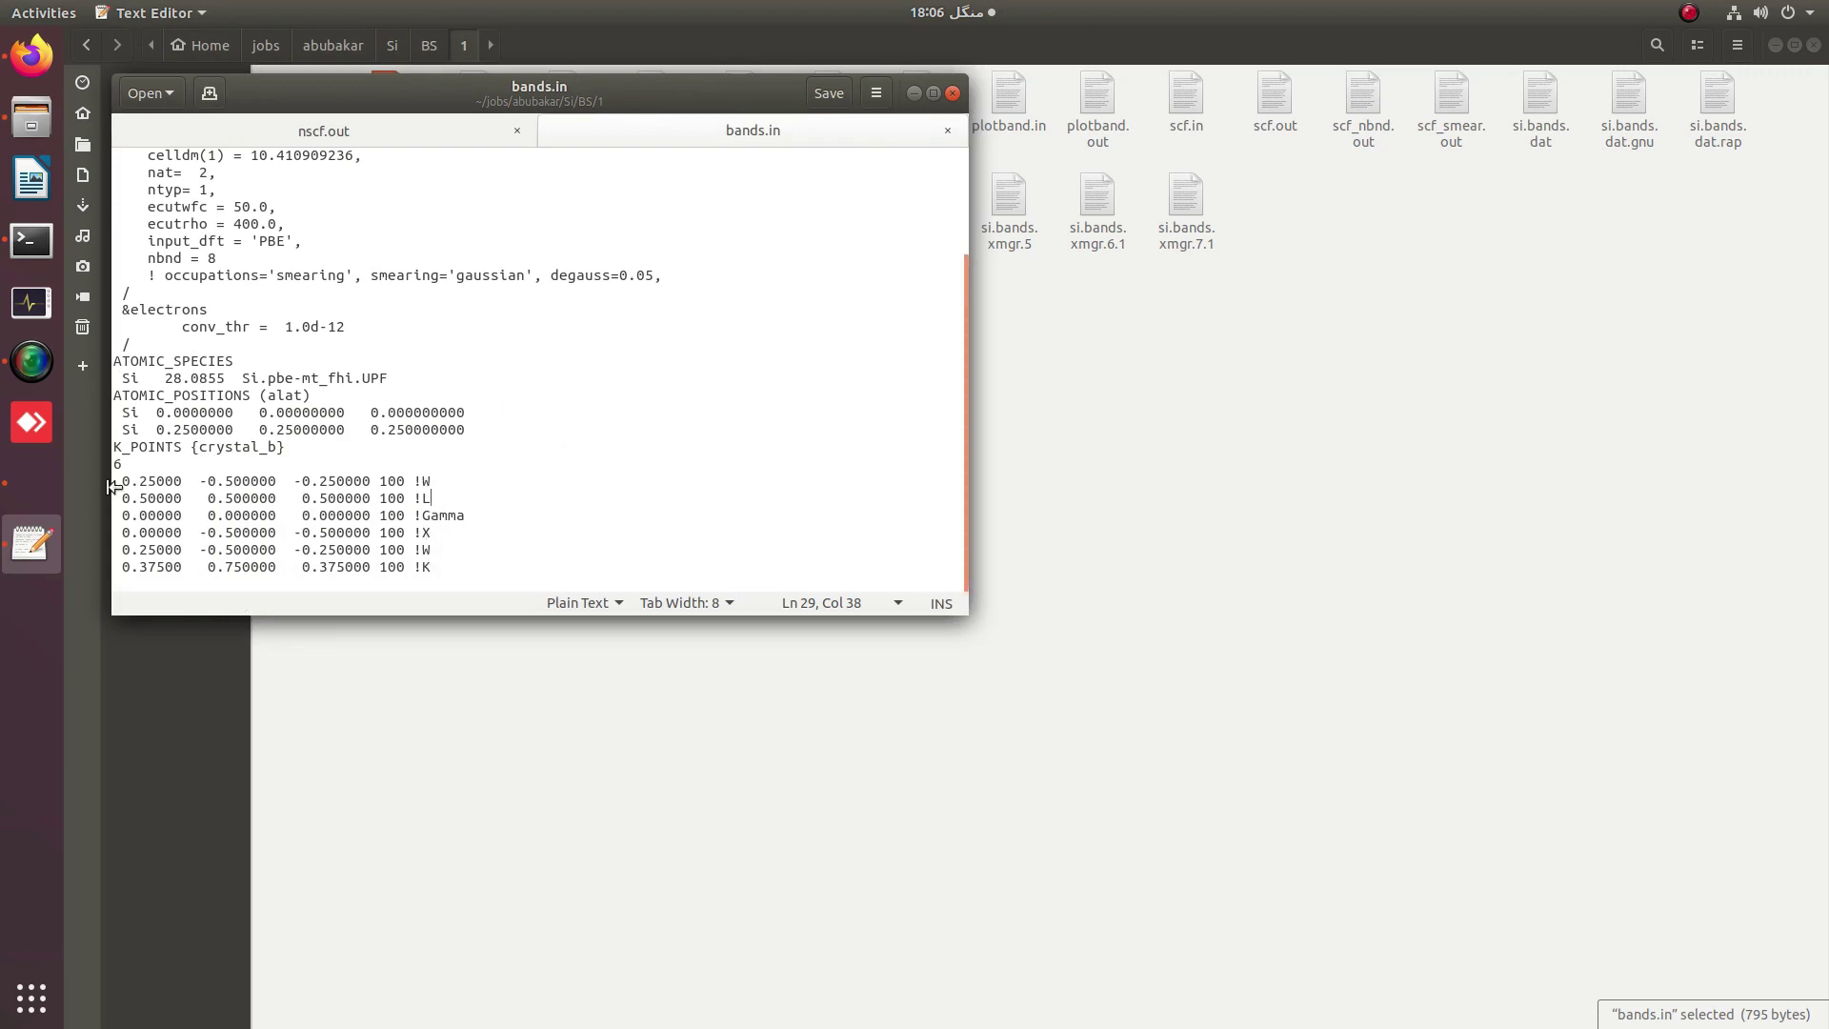
{"action": "left_click", "coordinate": [914, 92]}
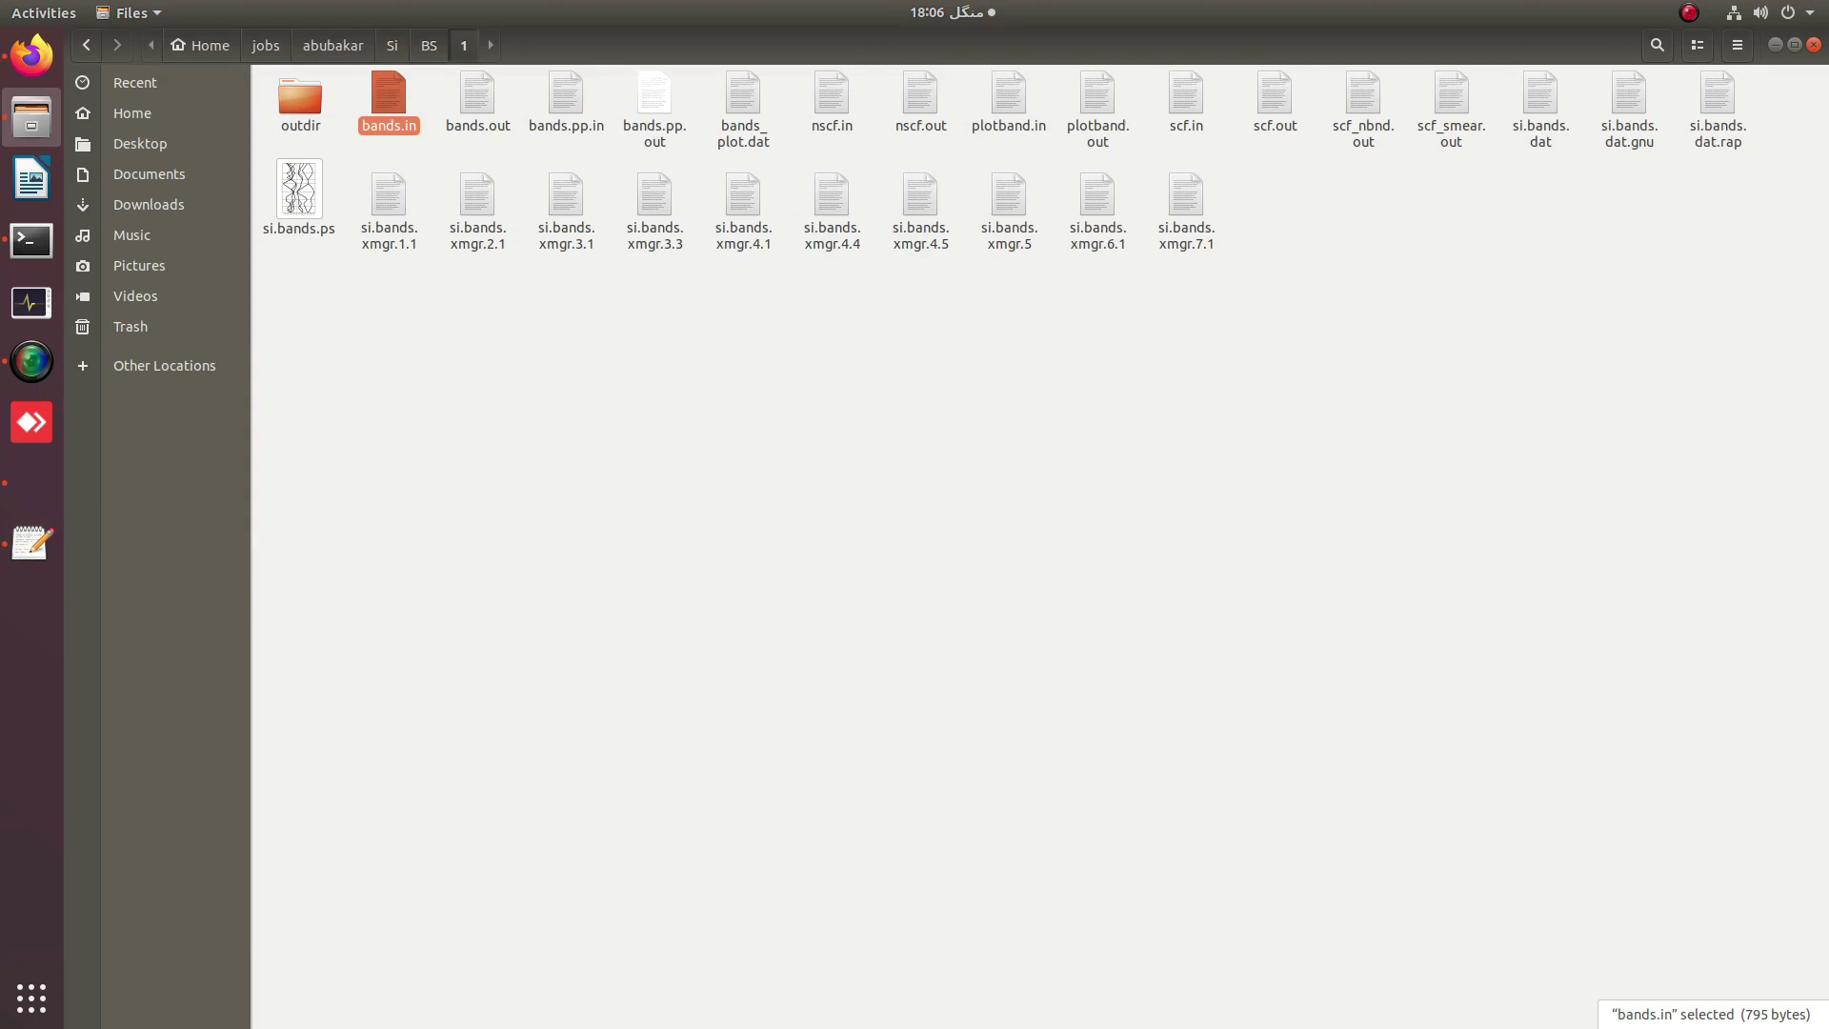
Open bands.pp.out and mark high-symmetry x coordinates 0.0000, 2.4472, 3.4472, 3.9472, 5.9157.
{"action": "double_click", "coordinate": [654, 100]}
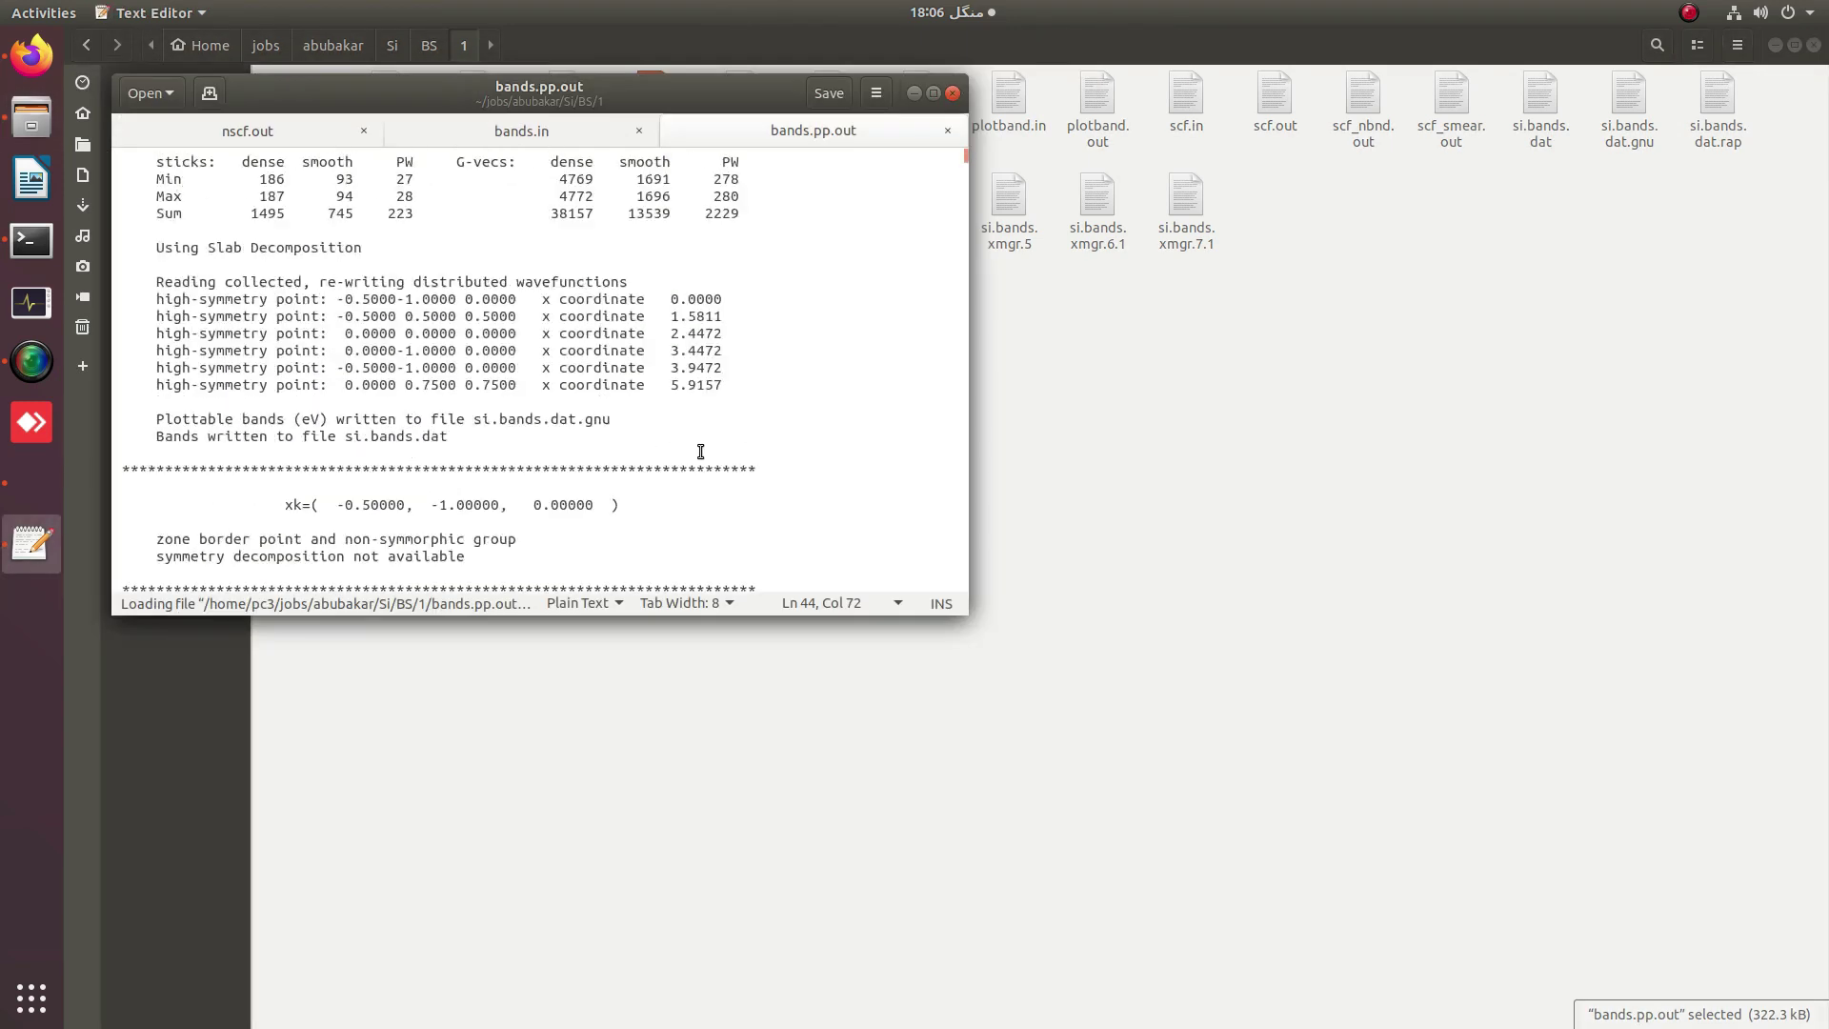
{"action": "scroll", "coordinate": [679, 444], "scroll_direction": "up", "scroll_amount": 3}
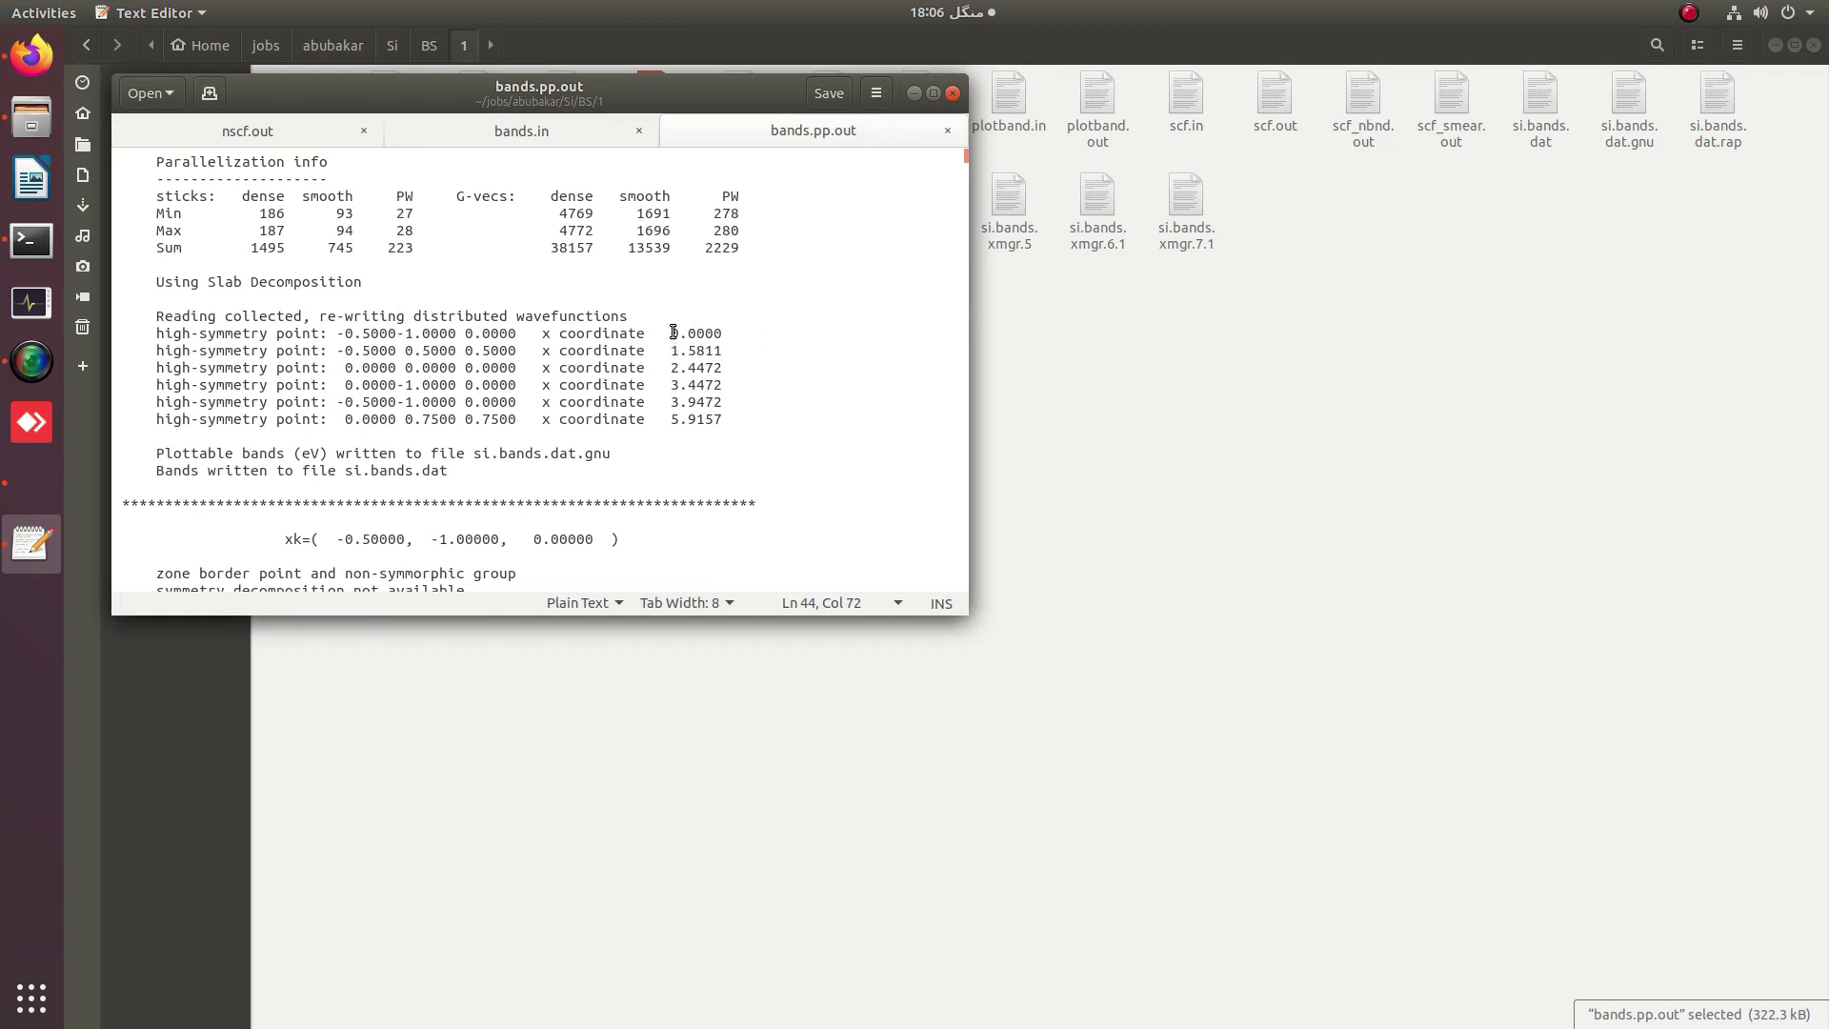
{"action": "left_click_drag", "start_coordinate": [672, 333], "coordinate": [710, 361]}
{"action": "left_click_drag", "start_coordinate": [671, 368], "coordinate": [723, 366]}
{"action": "left_click_drag", "start_coordinate": [673, 385], "coordinate": [723, 383]}
{"action": "left_click_drag", "start_coordinate": [671, 402], "coordinate": [724, 404]}
{"action": "left_click_drag", "start_coordinate": [670, 420], "coordinate": [724, 420]}
Switch the x-axis to custom 'Tick marks and labels' and label the tick at 0 'W'.
{"action": "left_click", "coordinate": [912, 93]}
{"action": "left_click", "coordinate": [19, 486]}
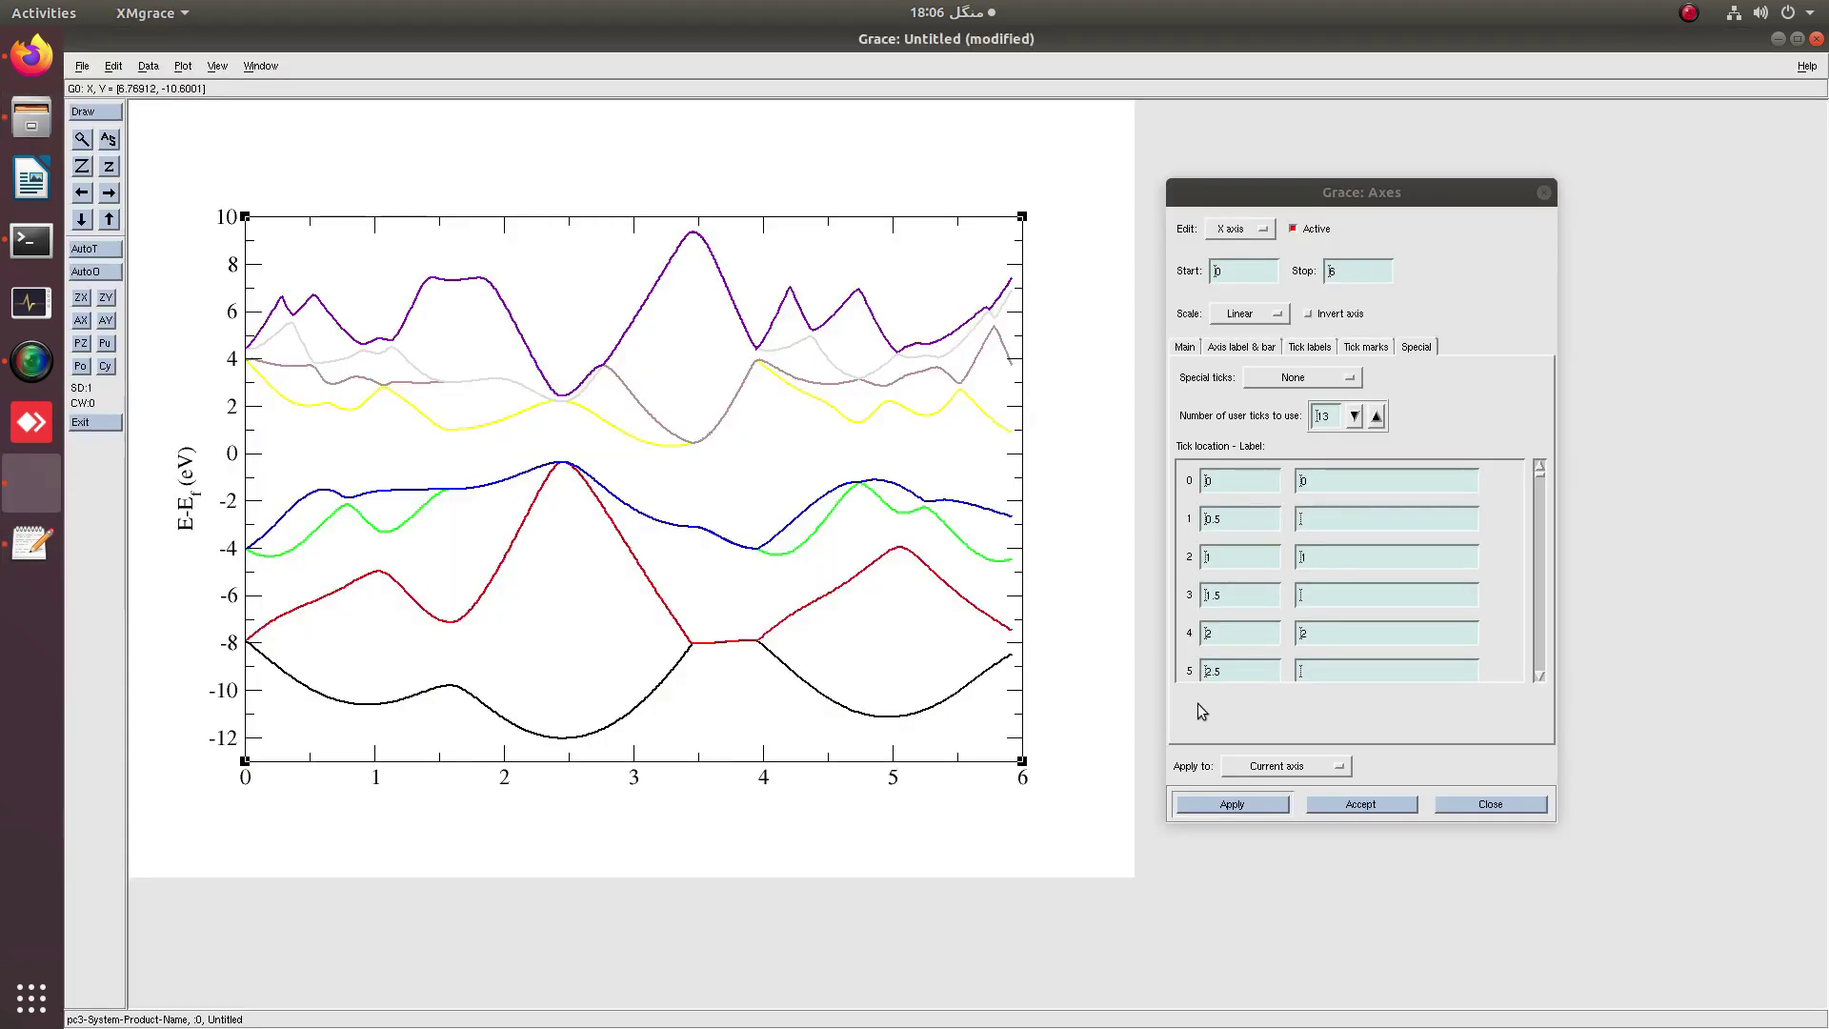
{"action": "left_click", "coordinate": [1332, 490]}
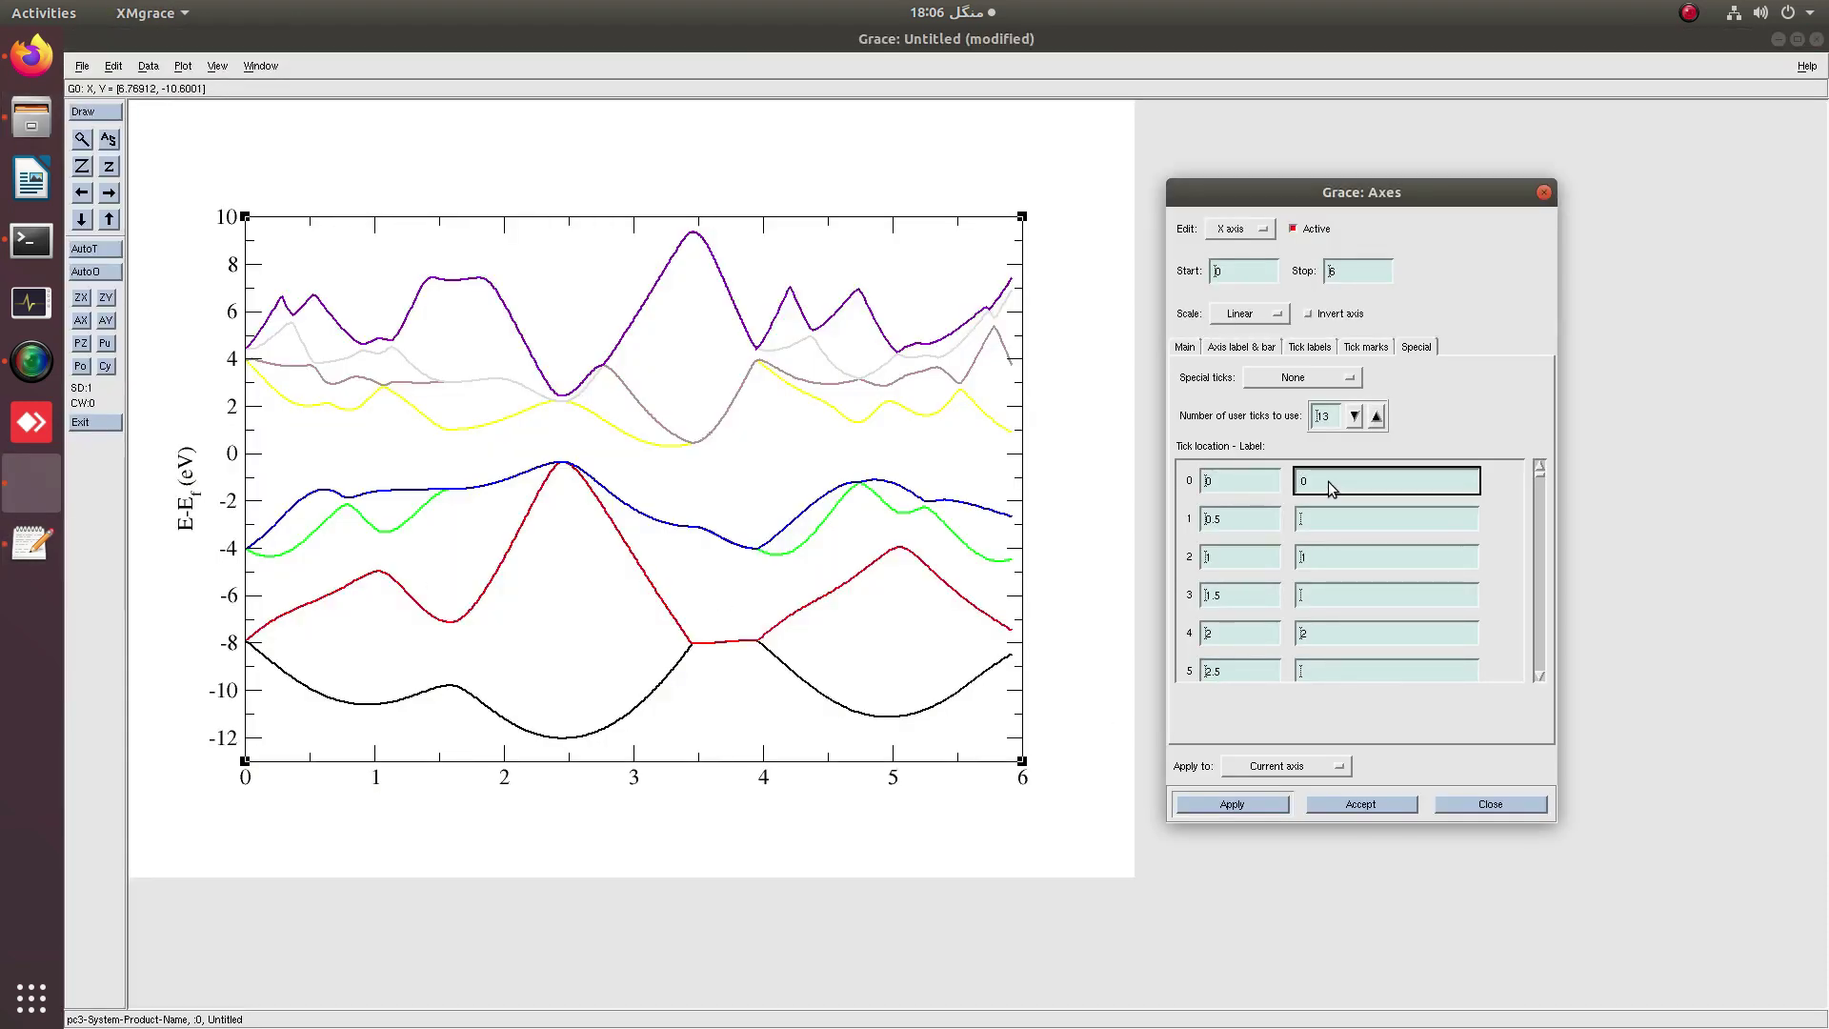
{"action": "type", "text": "W"}
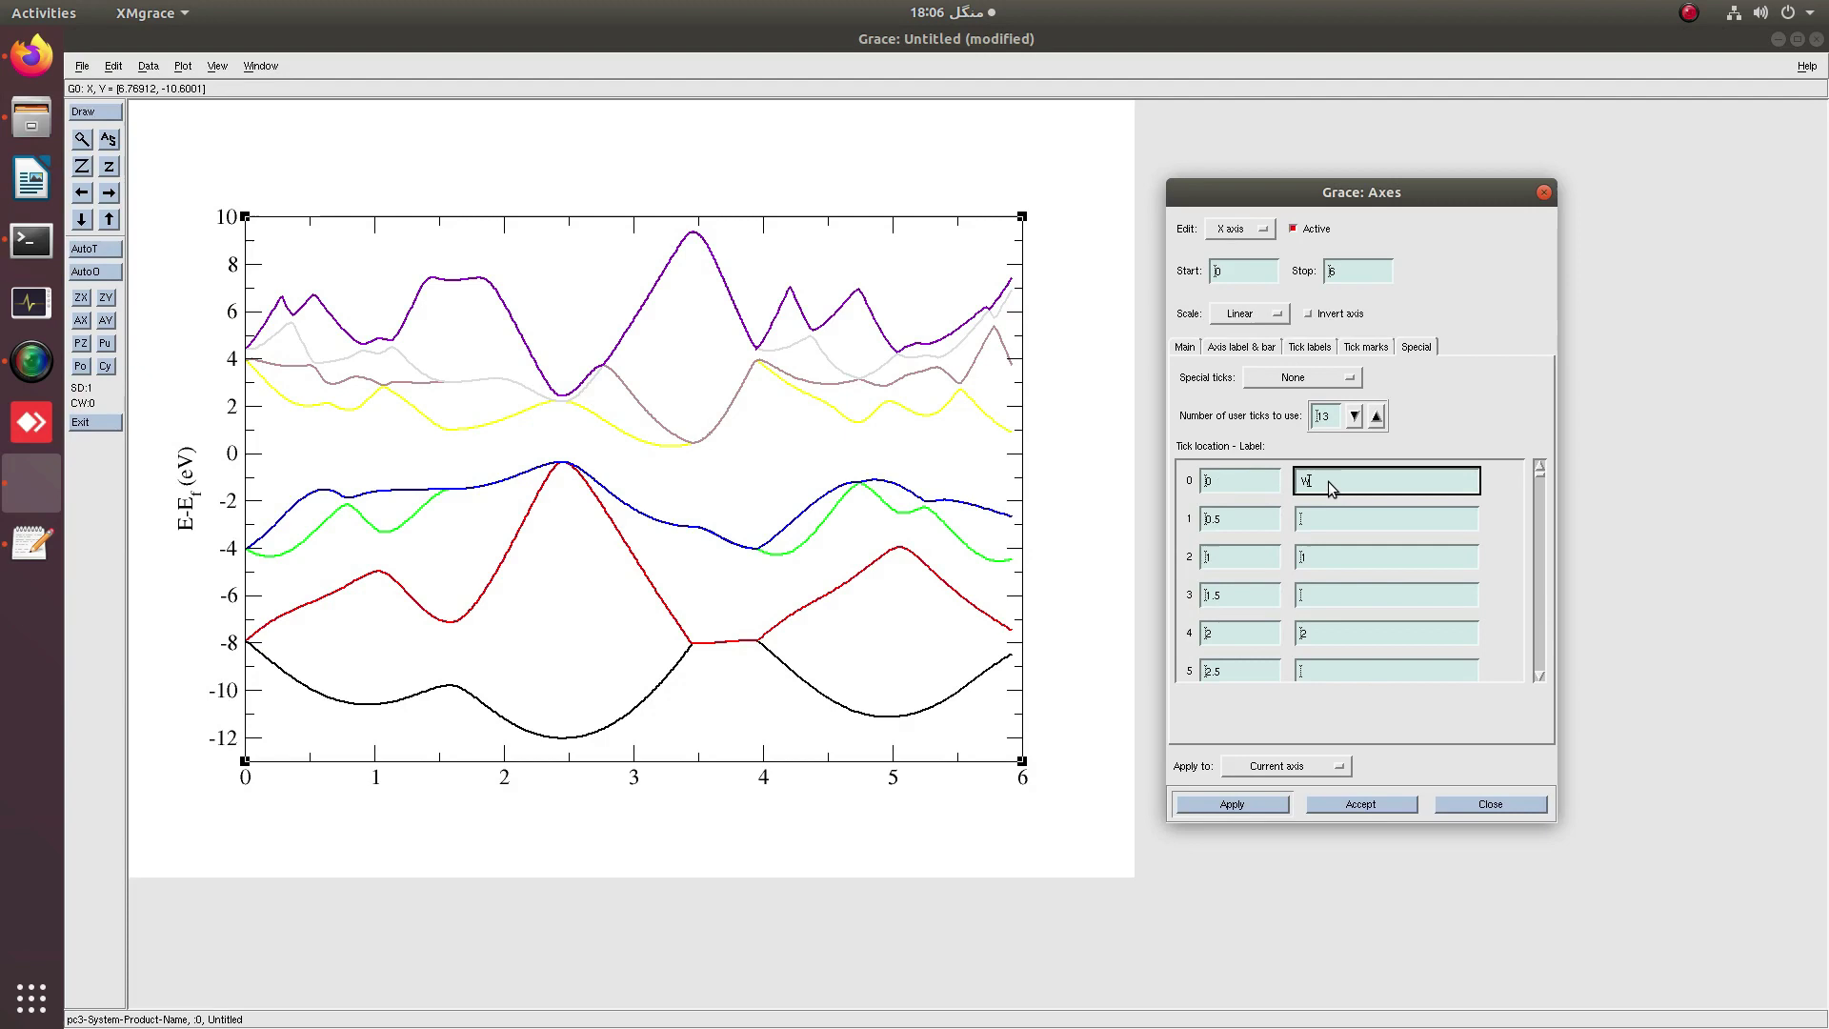
{"action": "left_click", "coordinate": [1233, 805]}
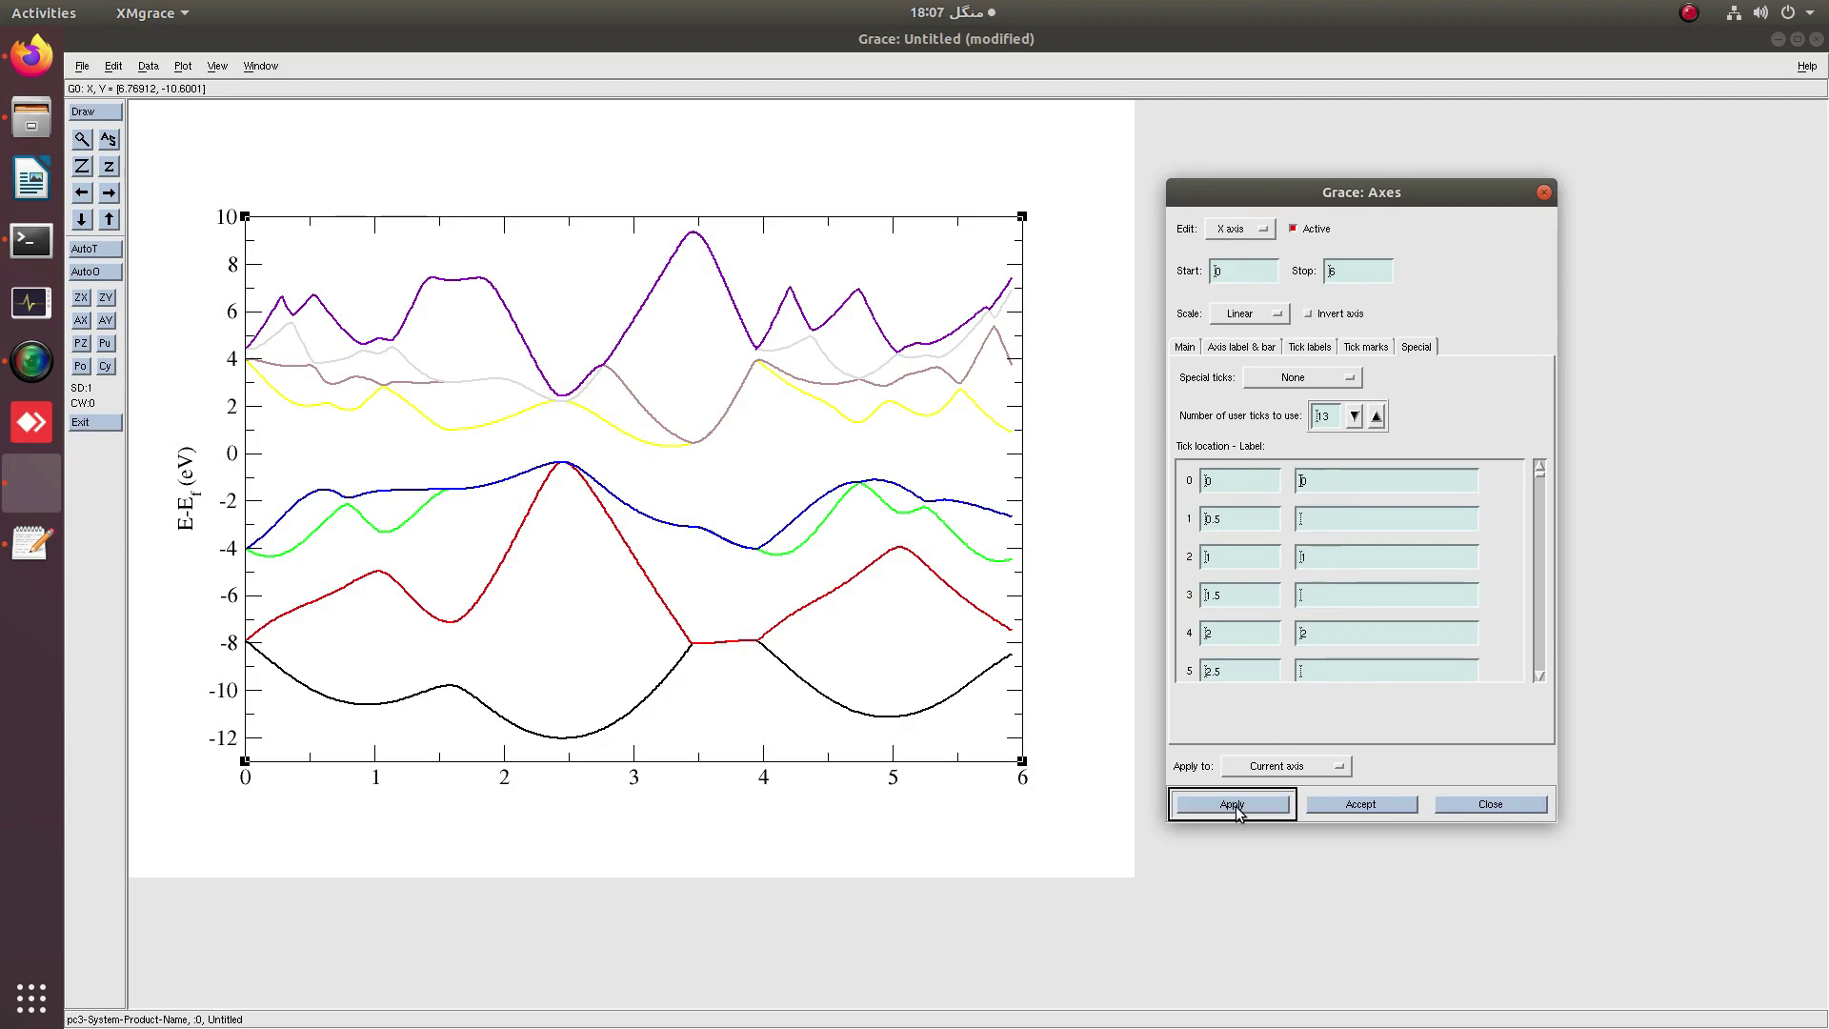
{"action": "left_click", "coordinate": [1318, 375]}
{"action": "left_click", "coordinate": [1275, 416]}
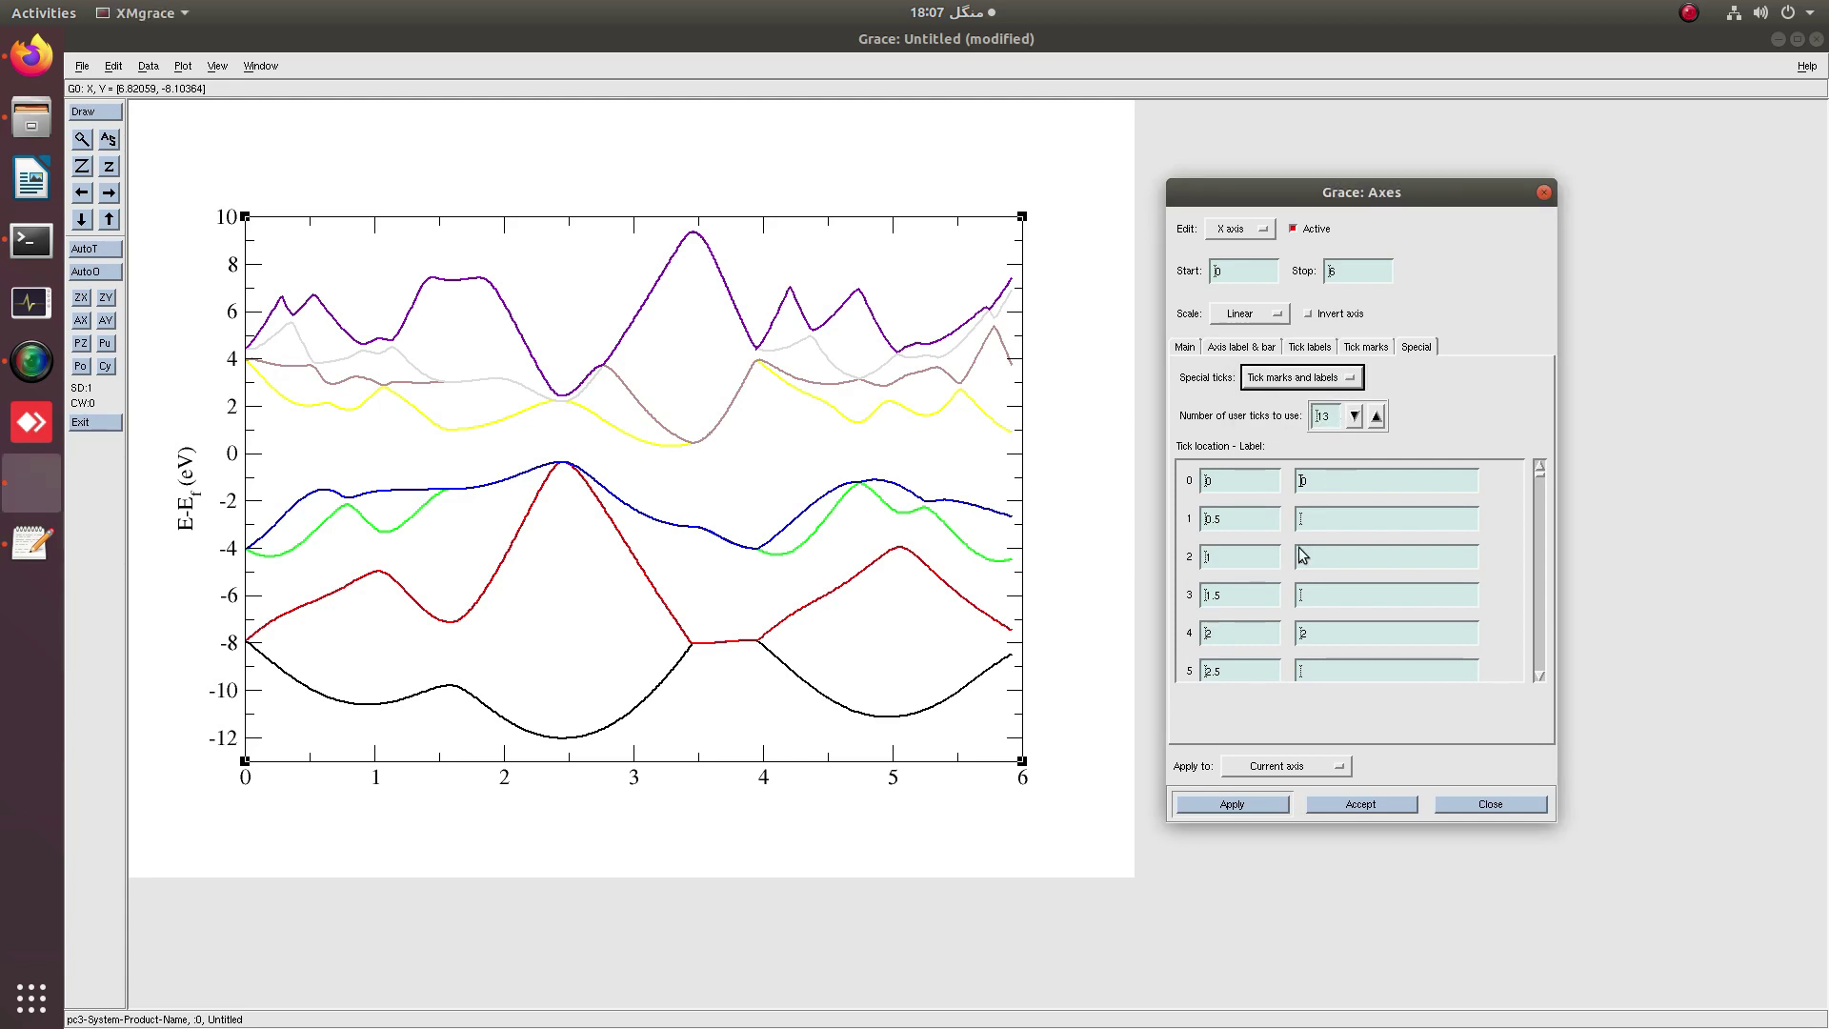
{"action": "left_click", "coordinate": [1334, 483]}
{"action": "type", "text": "W"}
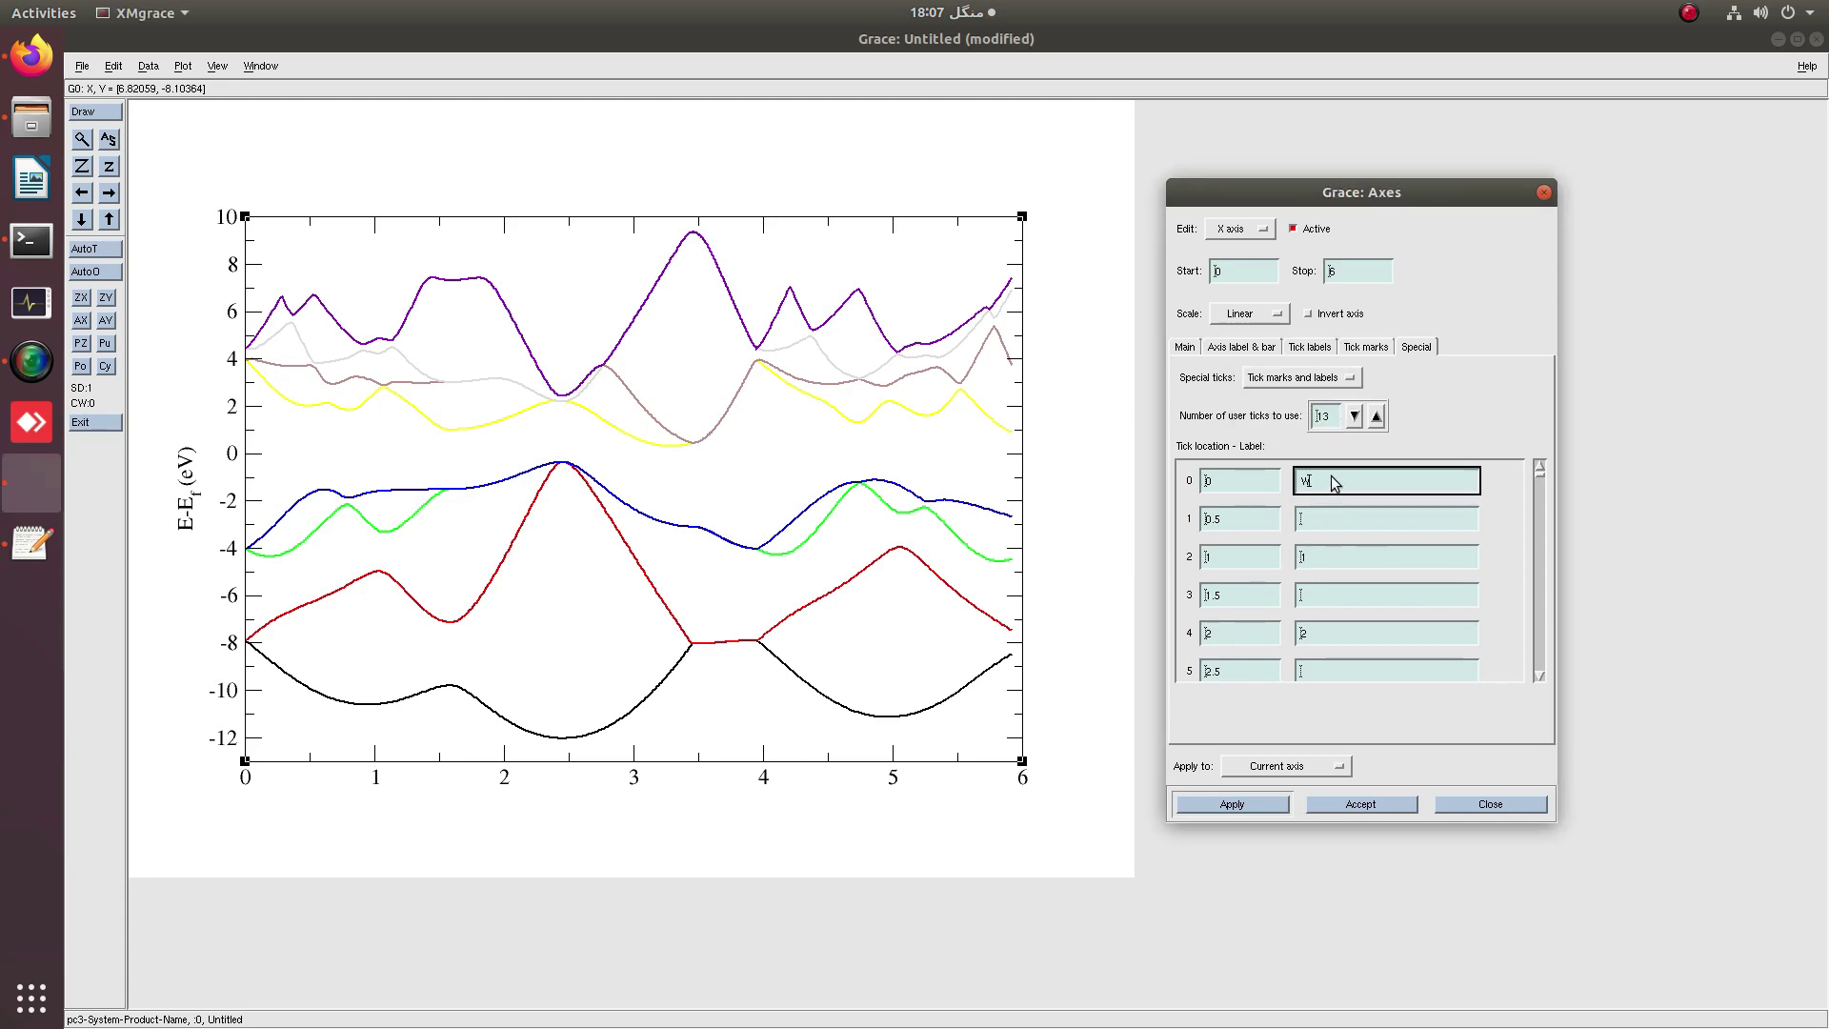
{"action": "left_click", "coordinate": [1269, 805]}
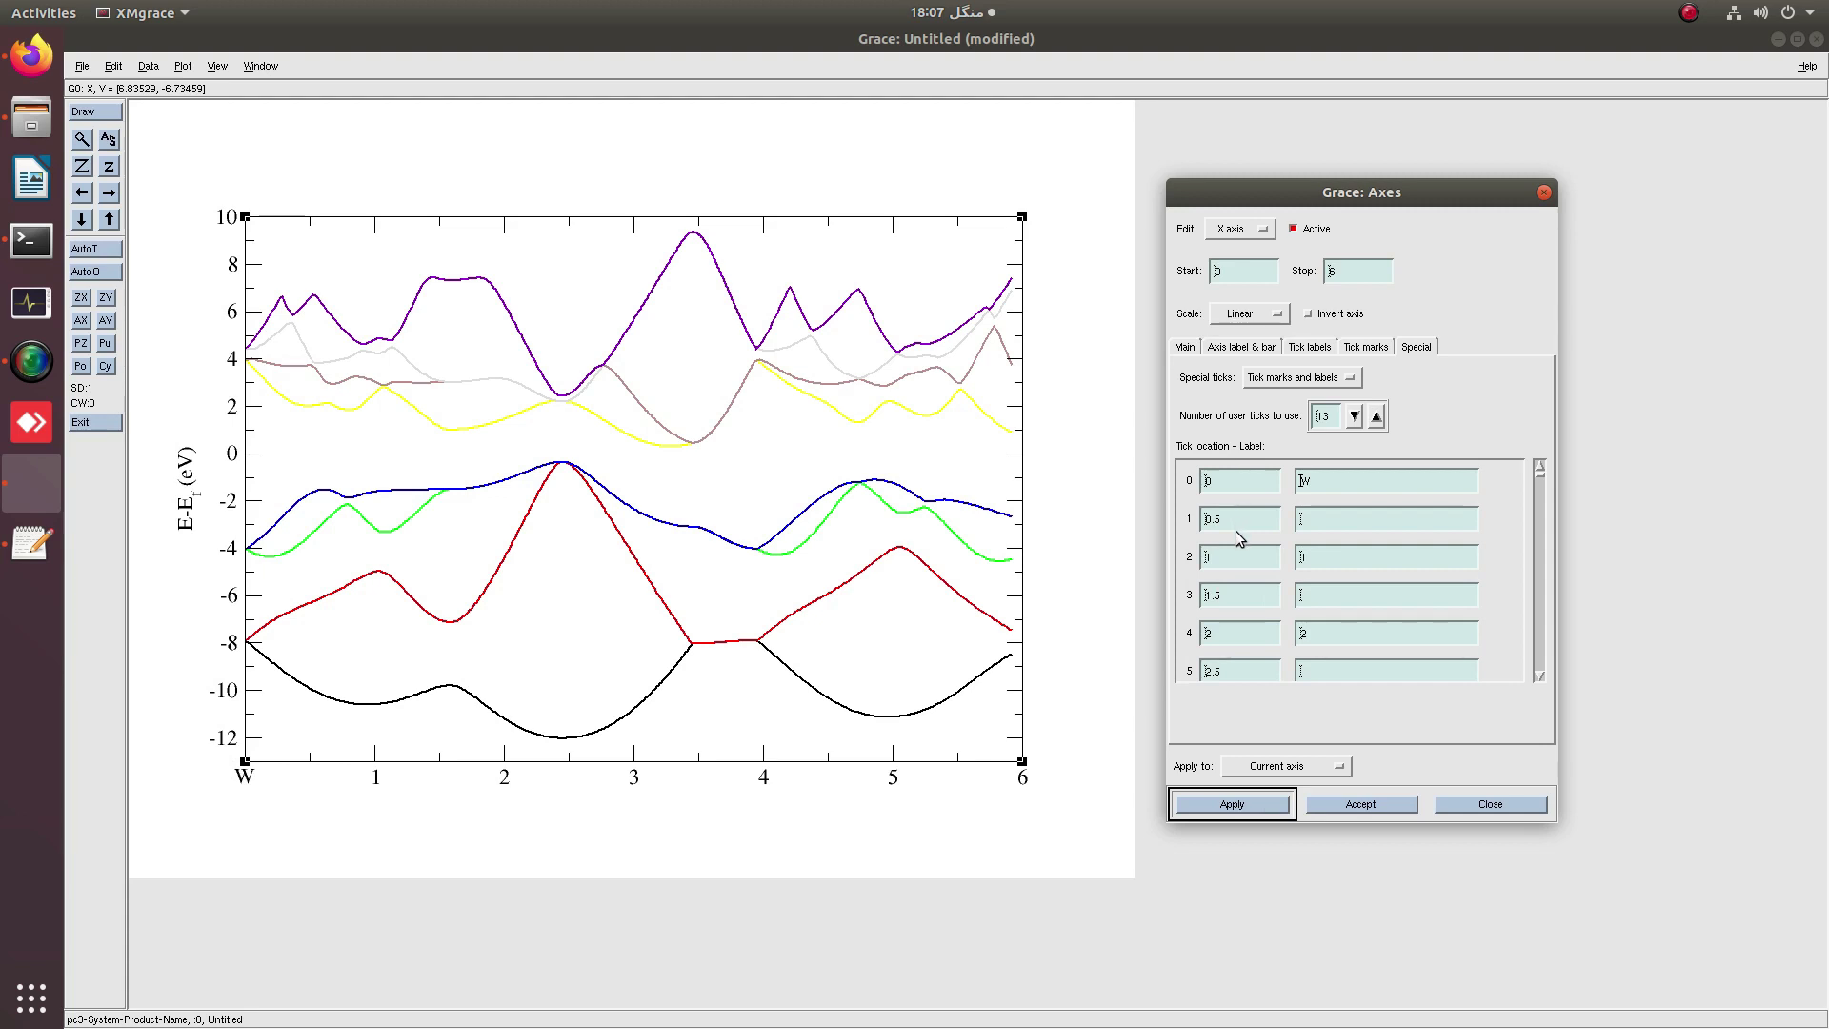
Set tick 3 to position 1.5811 and label it 'L'.
{"action": "left_click", "coordinate": [1237, 596]}
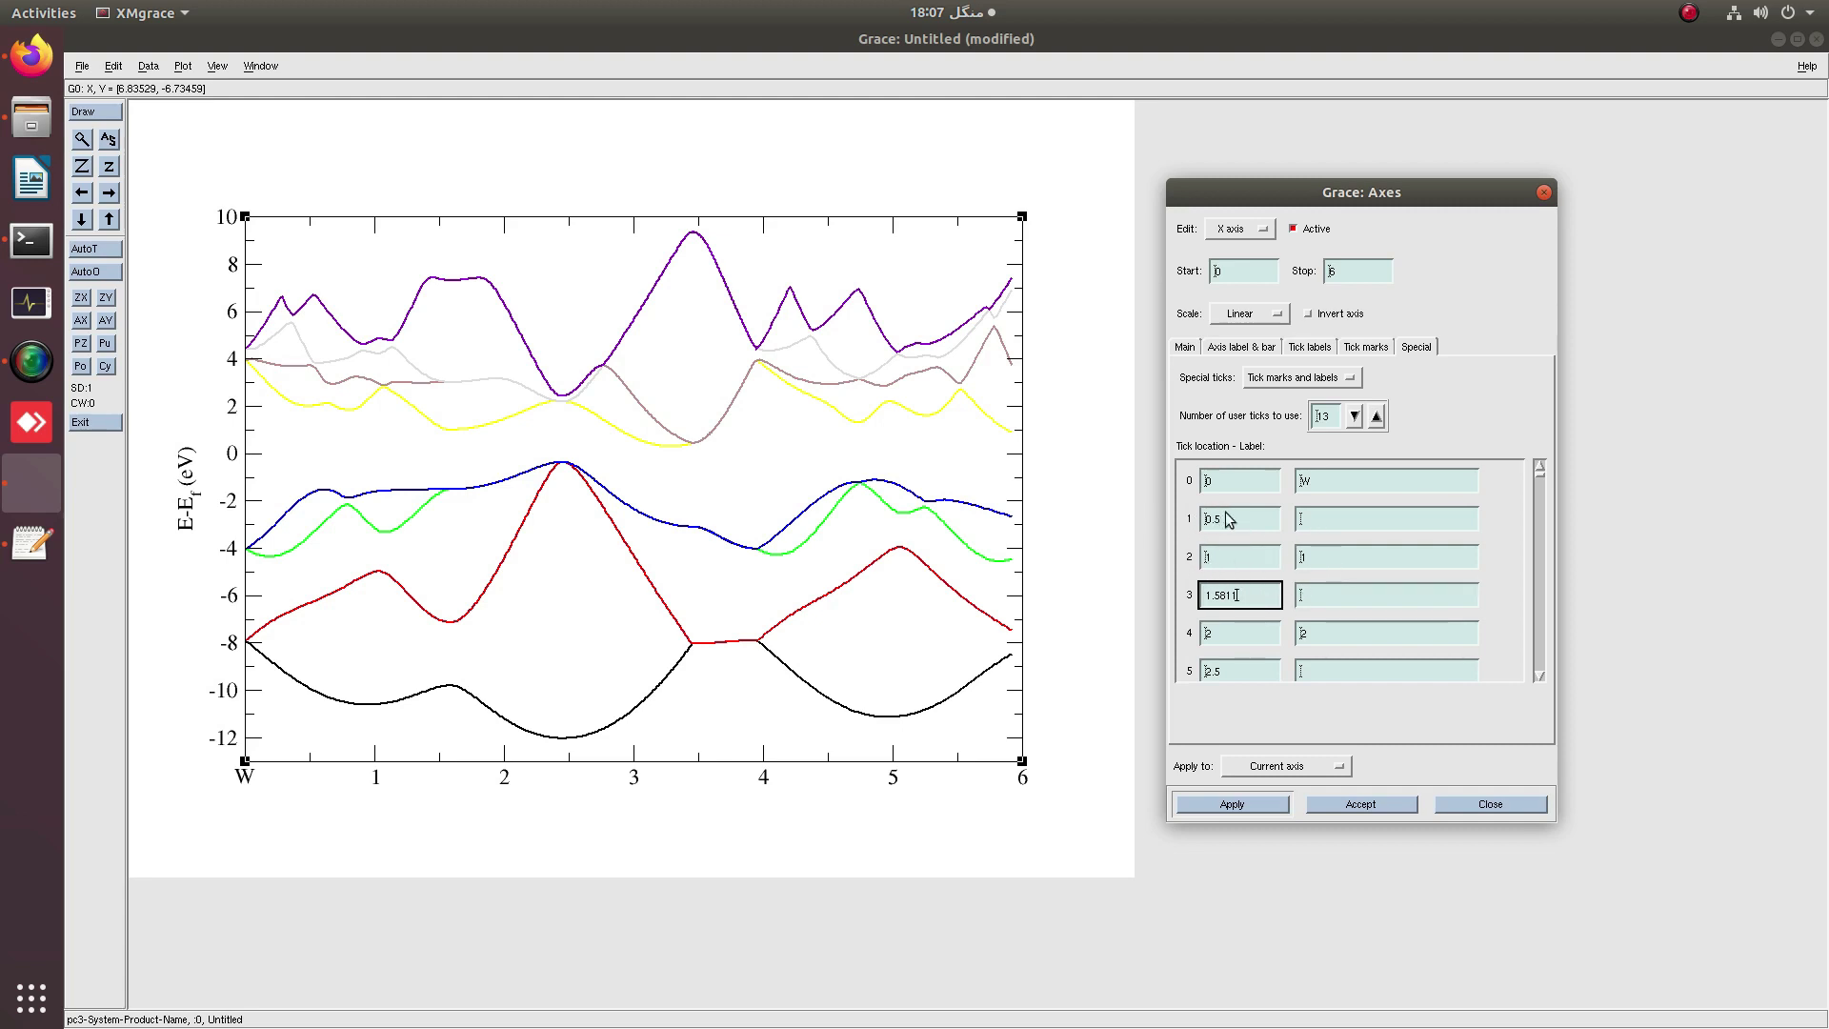
{"action": "type", "text": "811"}
{"action": "left_click", "coordinate": [1308, 523]}
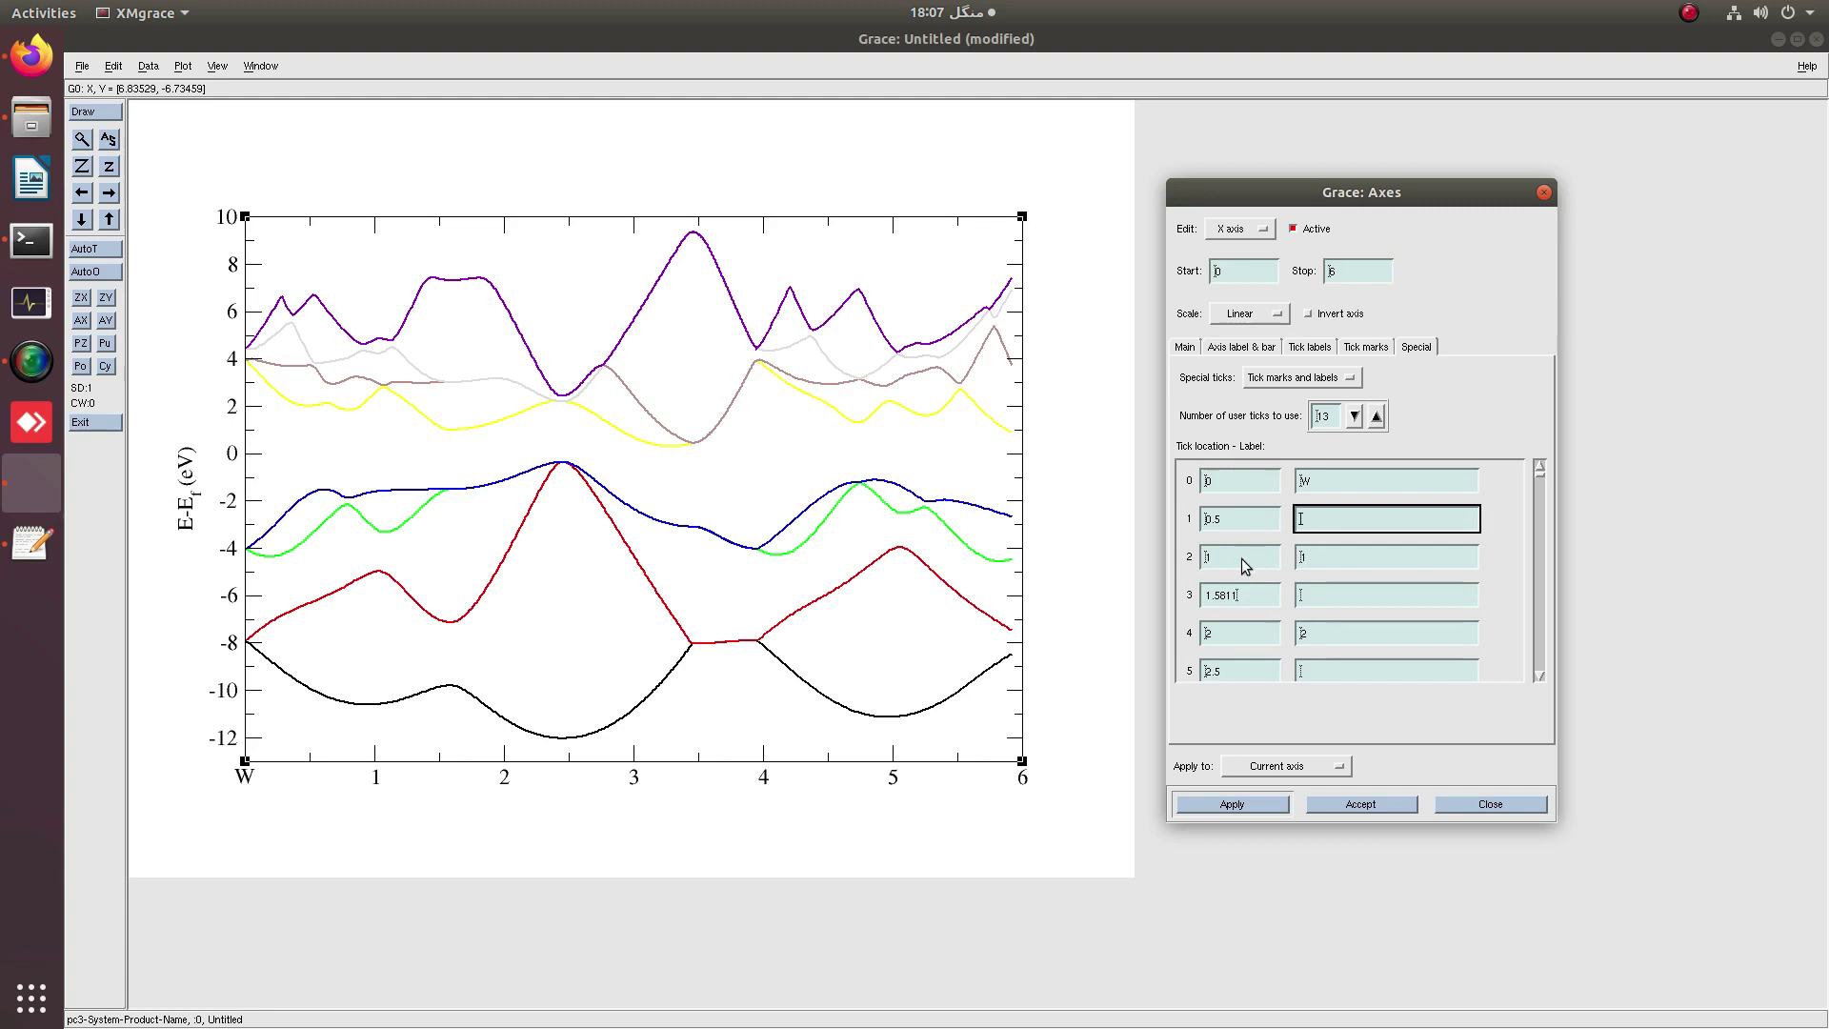
{"action": "left_click", "coordinate": [1269, 563]}
{"action": "left_click", "coordinate": [1318, 561]}
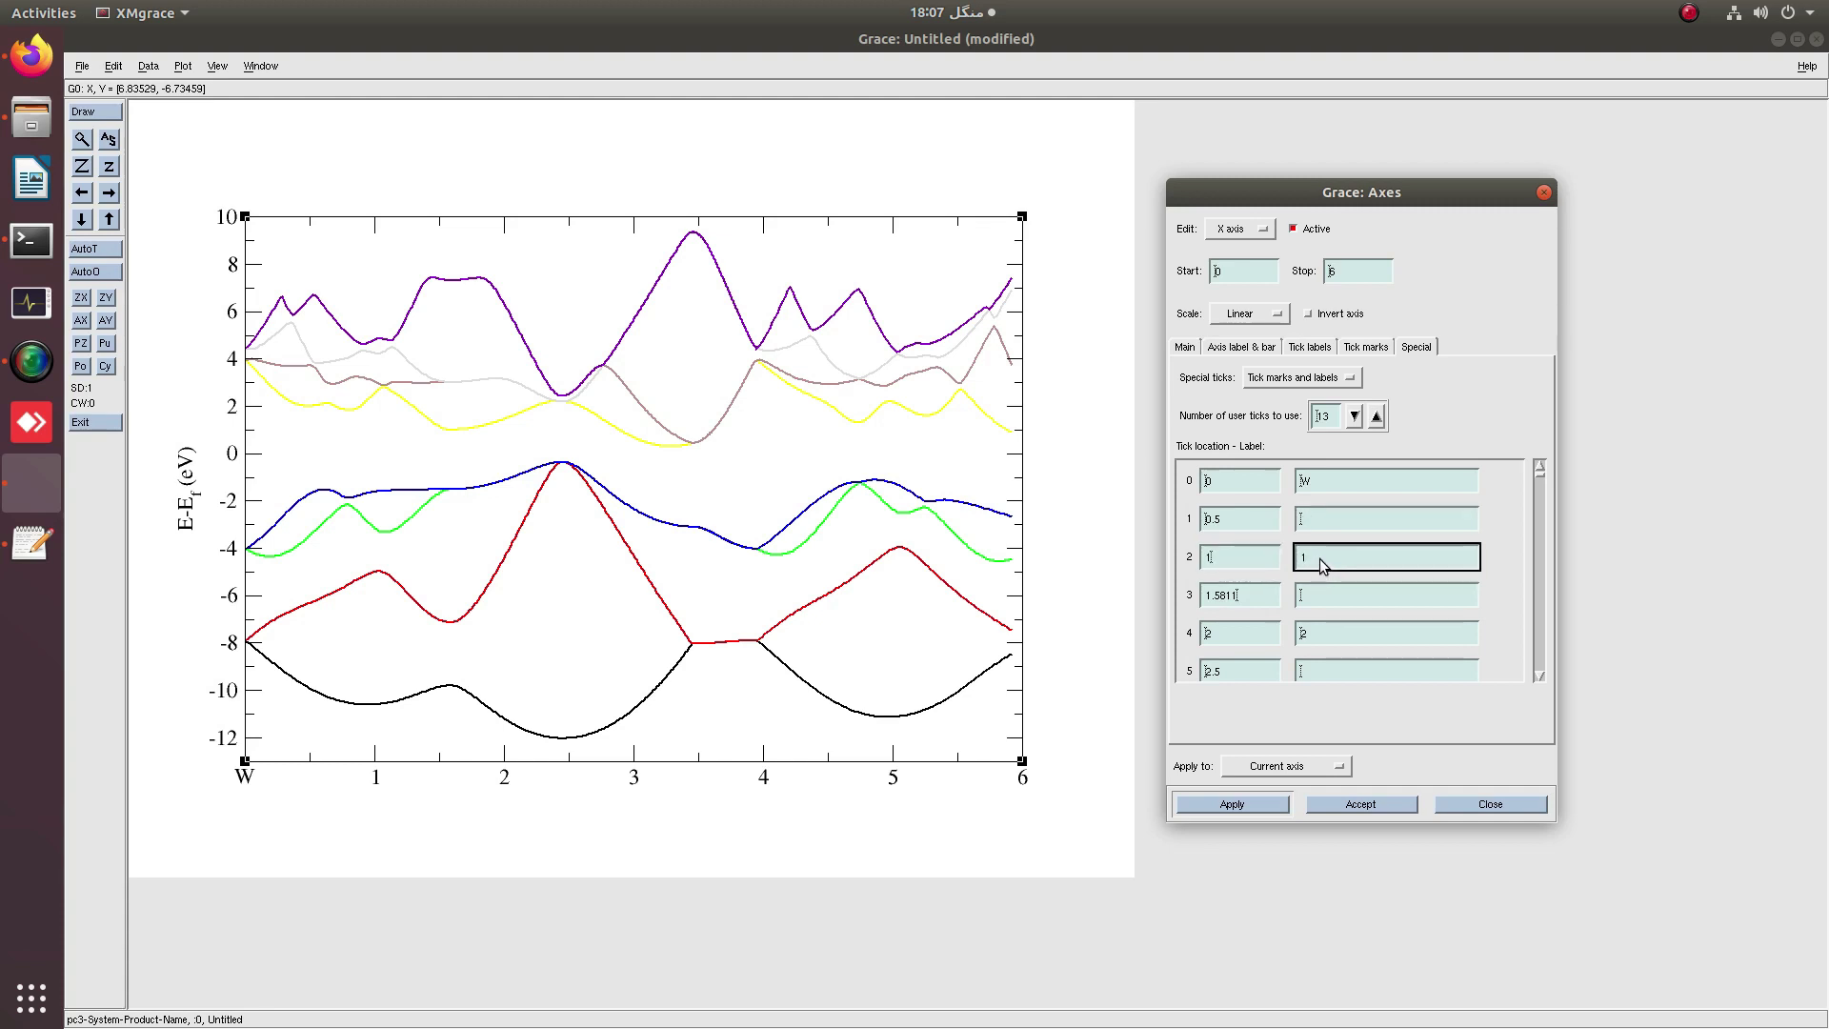
{"action": "left_click", "coordinate": [1320, 600]}
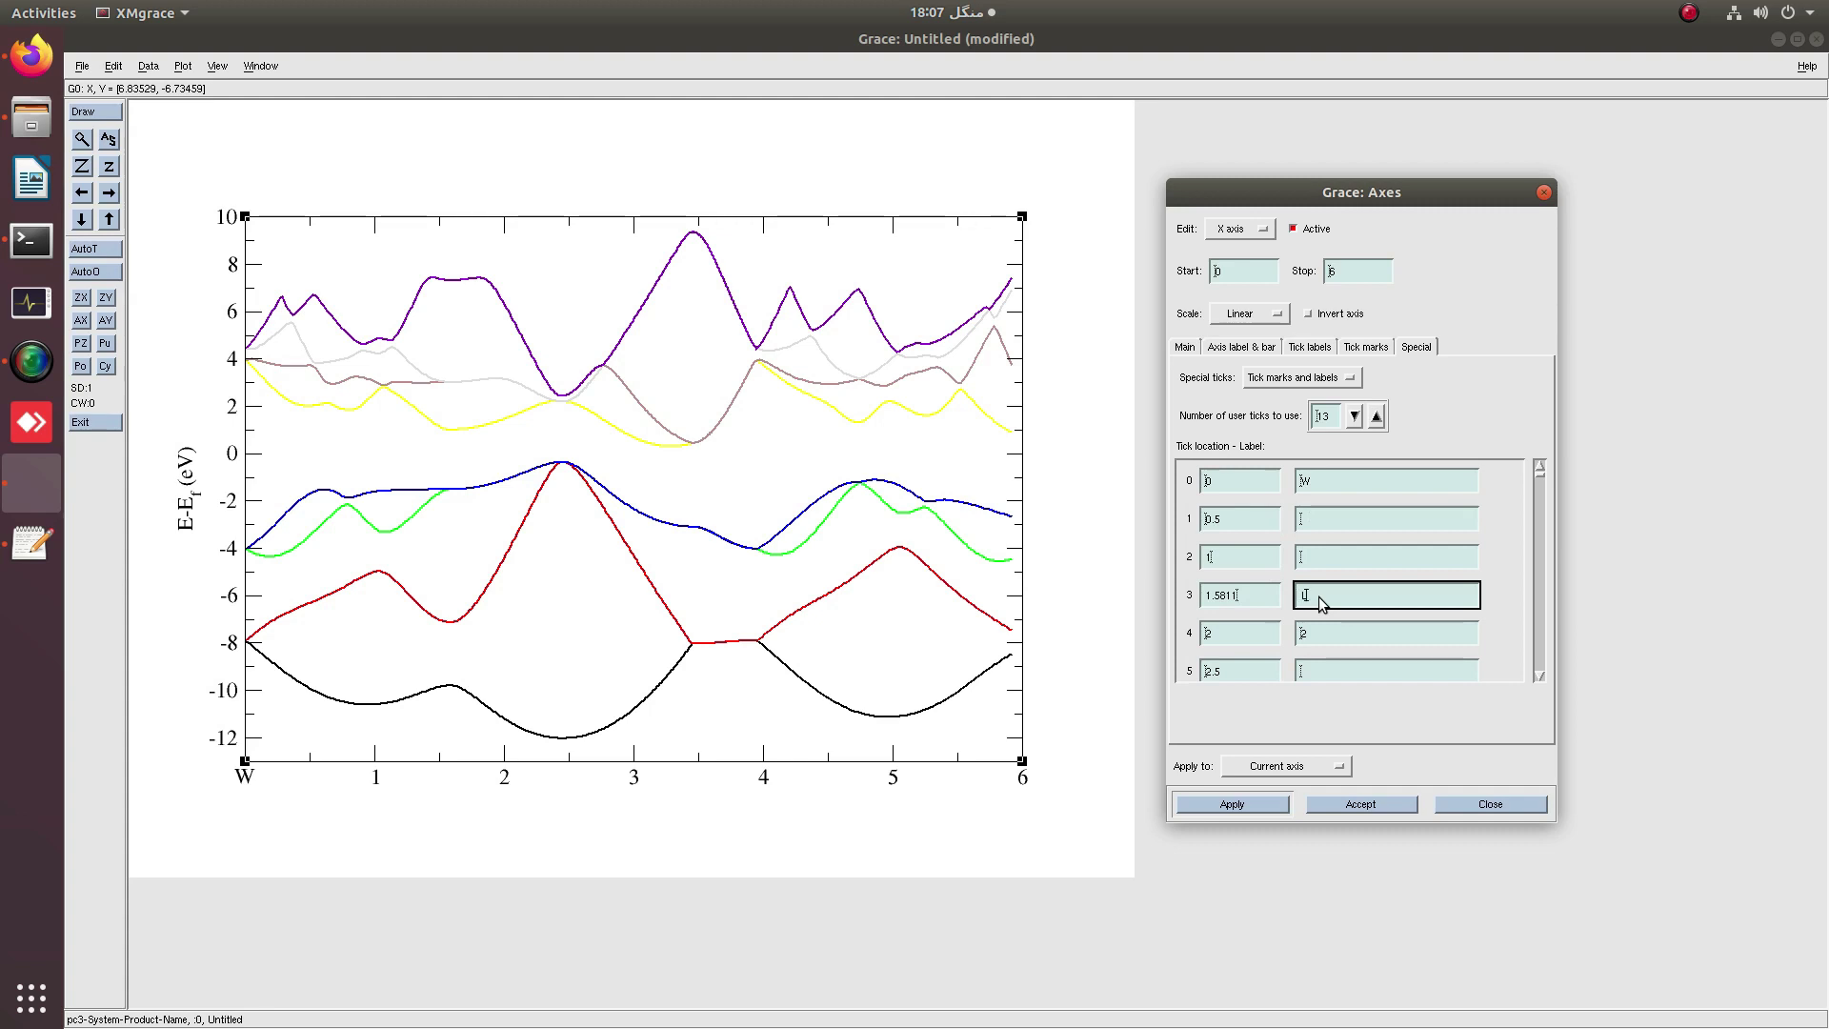
{"action": "left_click", "coordinate": [1254, 808]}
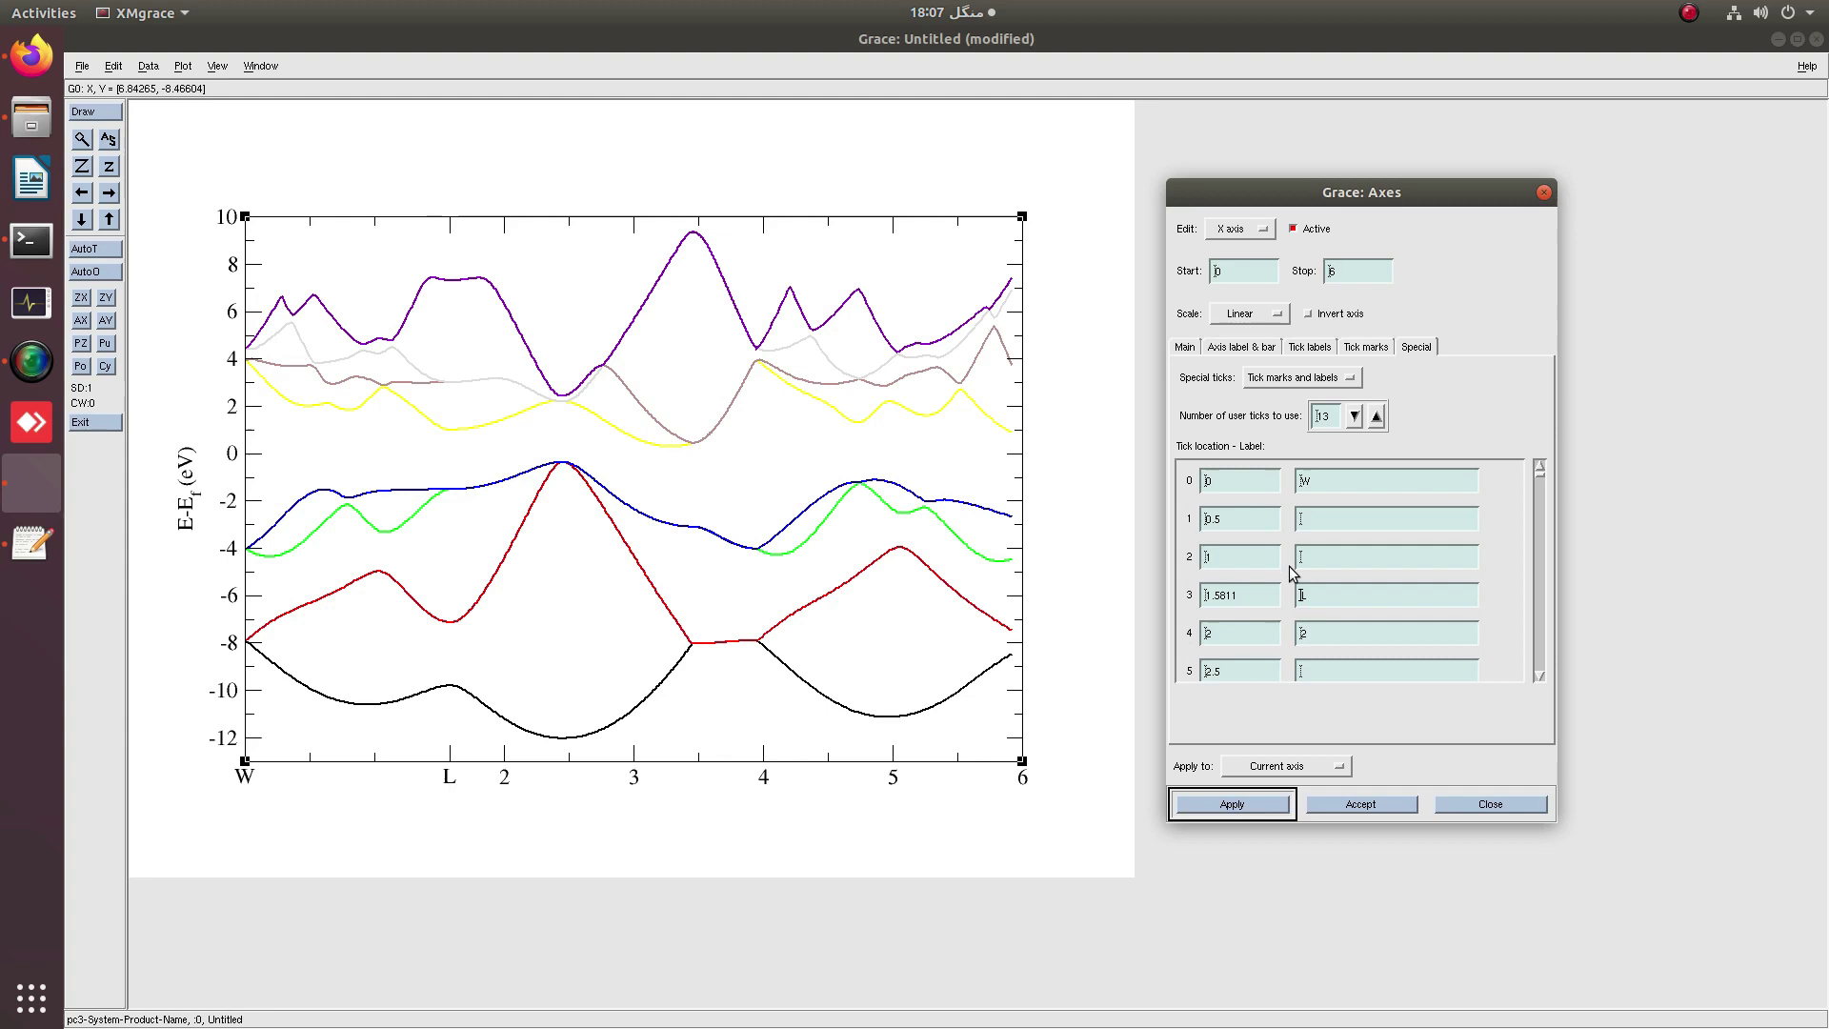
Set tick 4 at 2.4472 with a Symbol-font G label showing Γ.
{"action": "left_click", "coordinate": [1245, 638]}
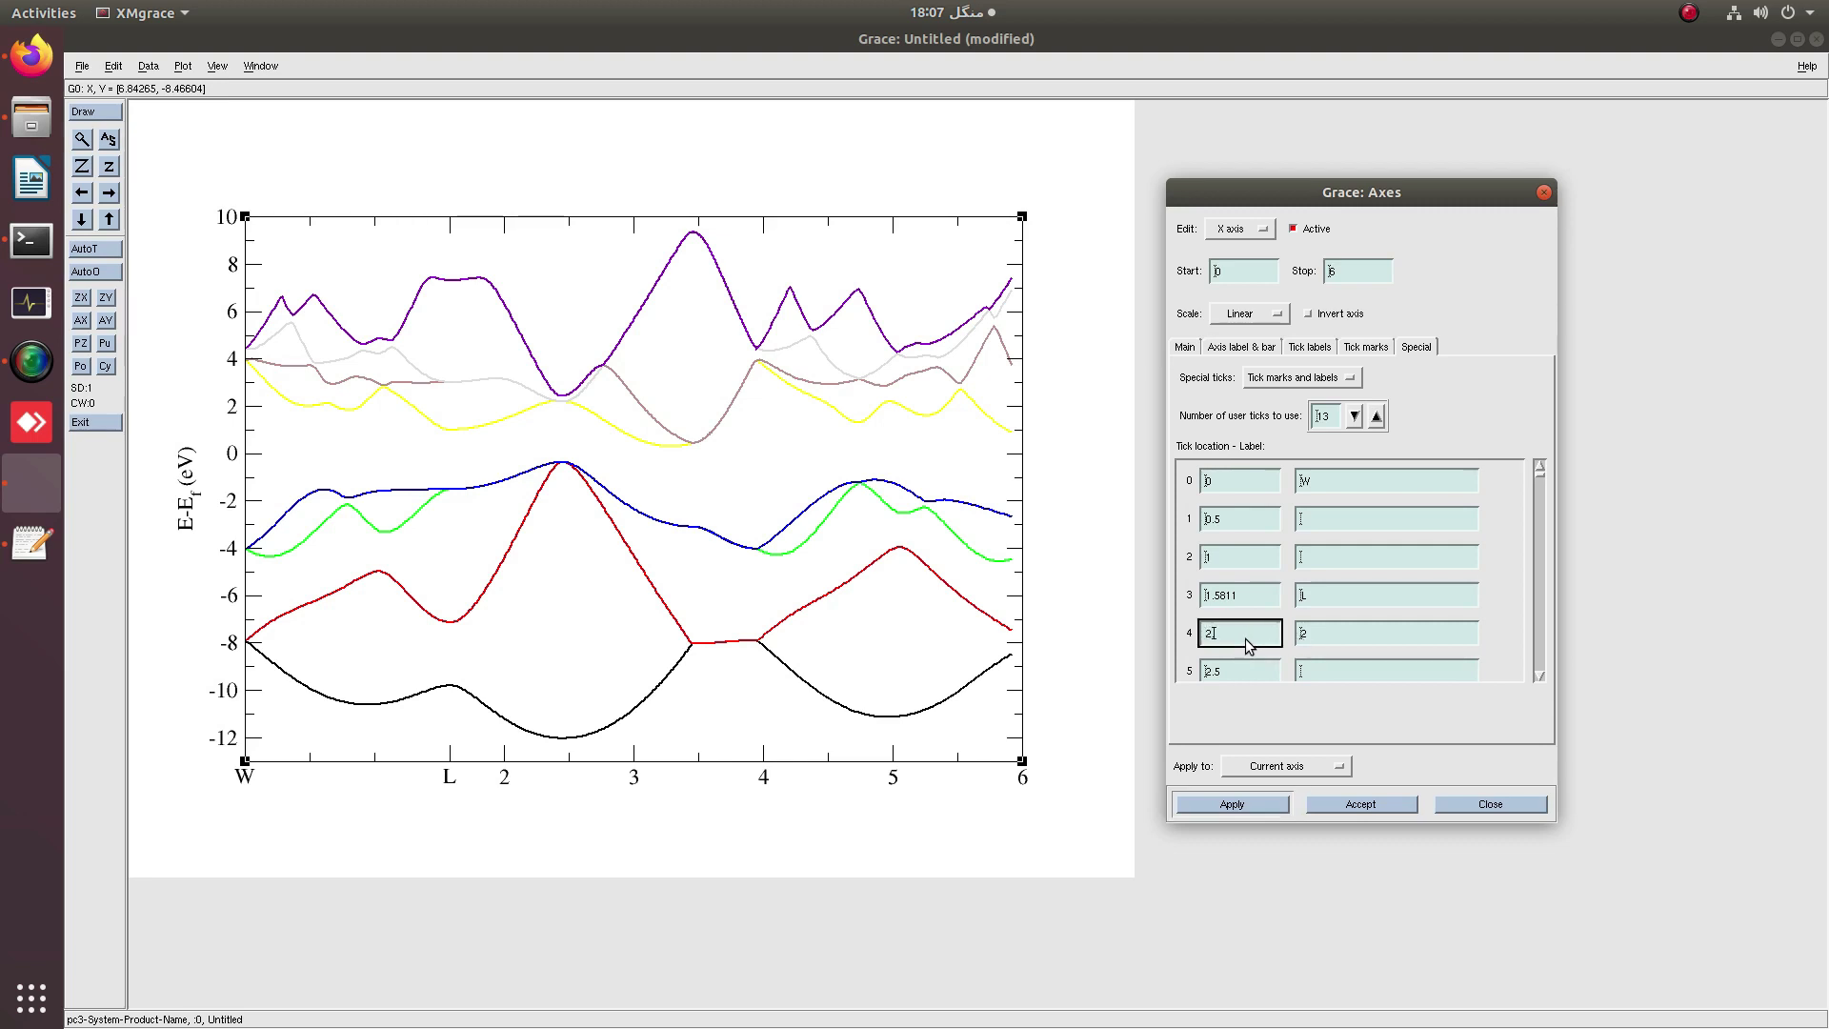
{"action": "left_click", "coordinate": [1335, 631]}
{"action": "type", "text": "W"}
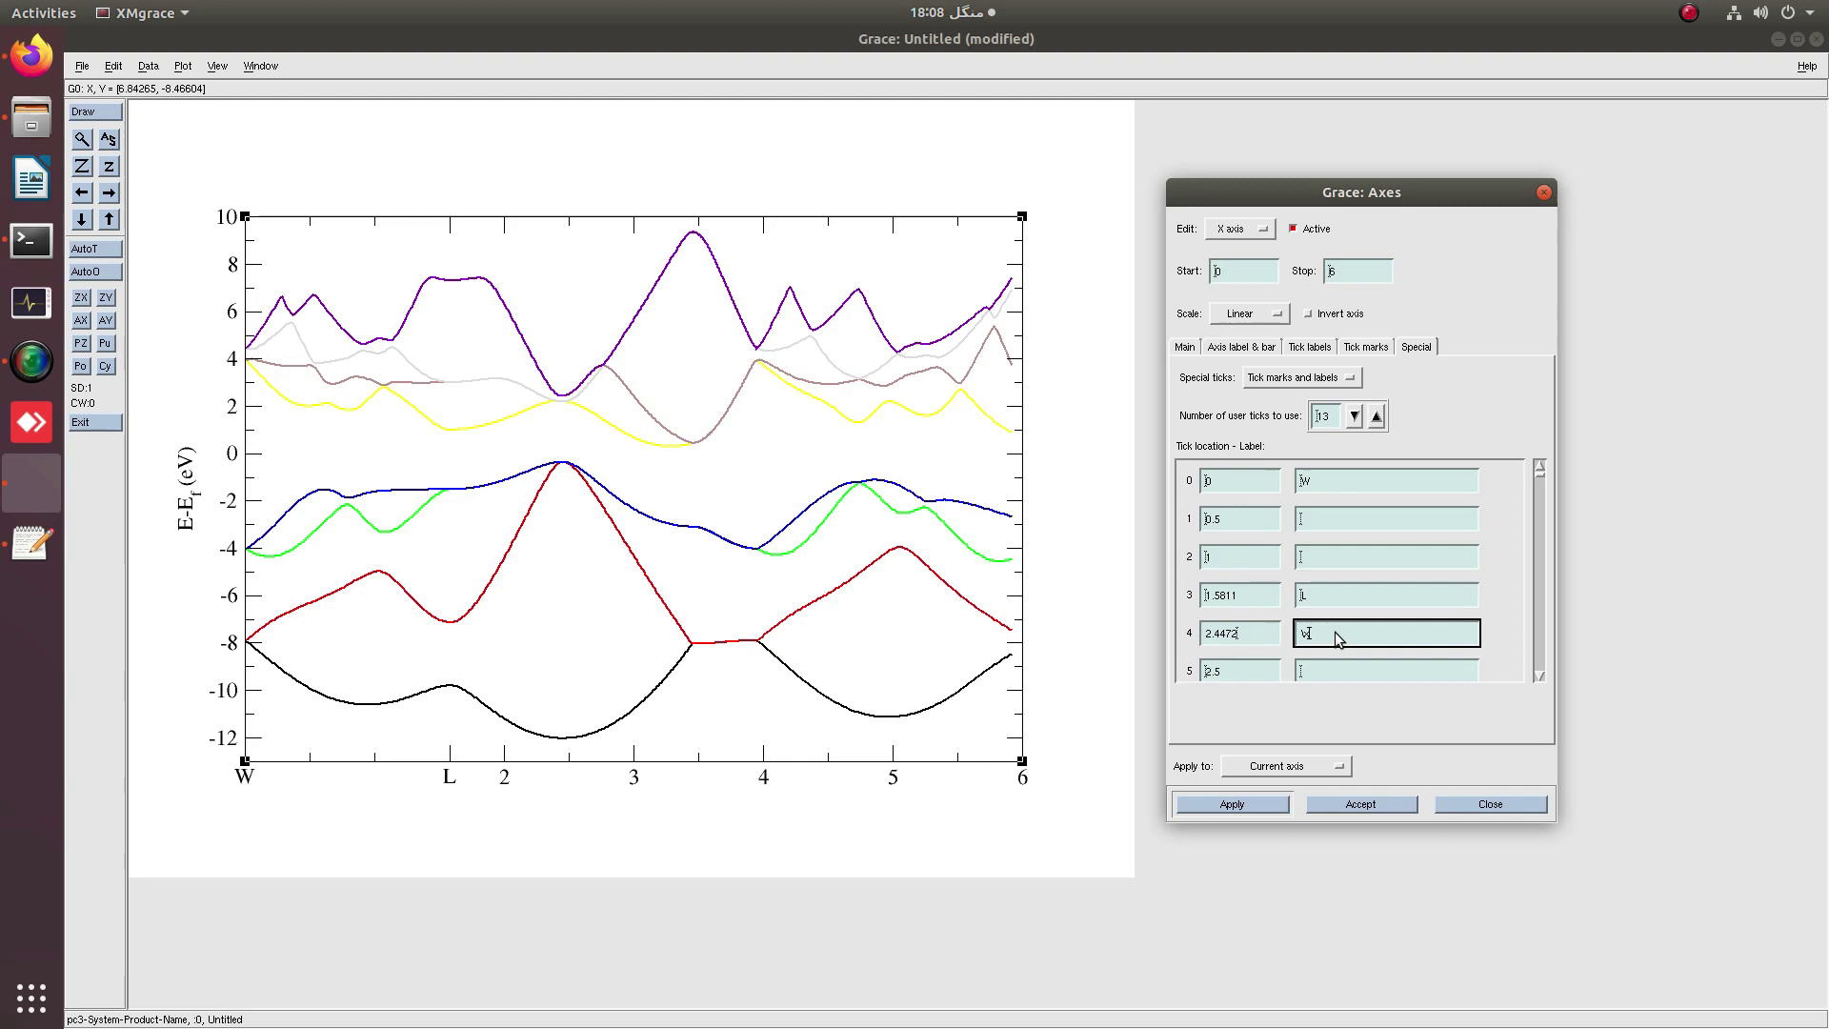
{"action": "type", "text": "G"}
{"action": "type", "text": "\f{}"}
{"action": "left_click", "coordinate": [1232, 804]}
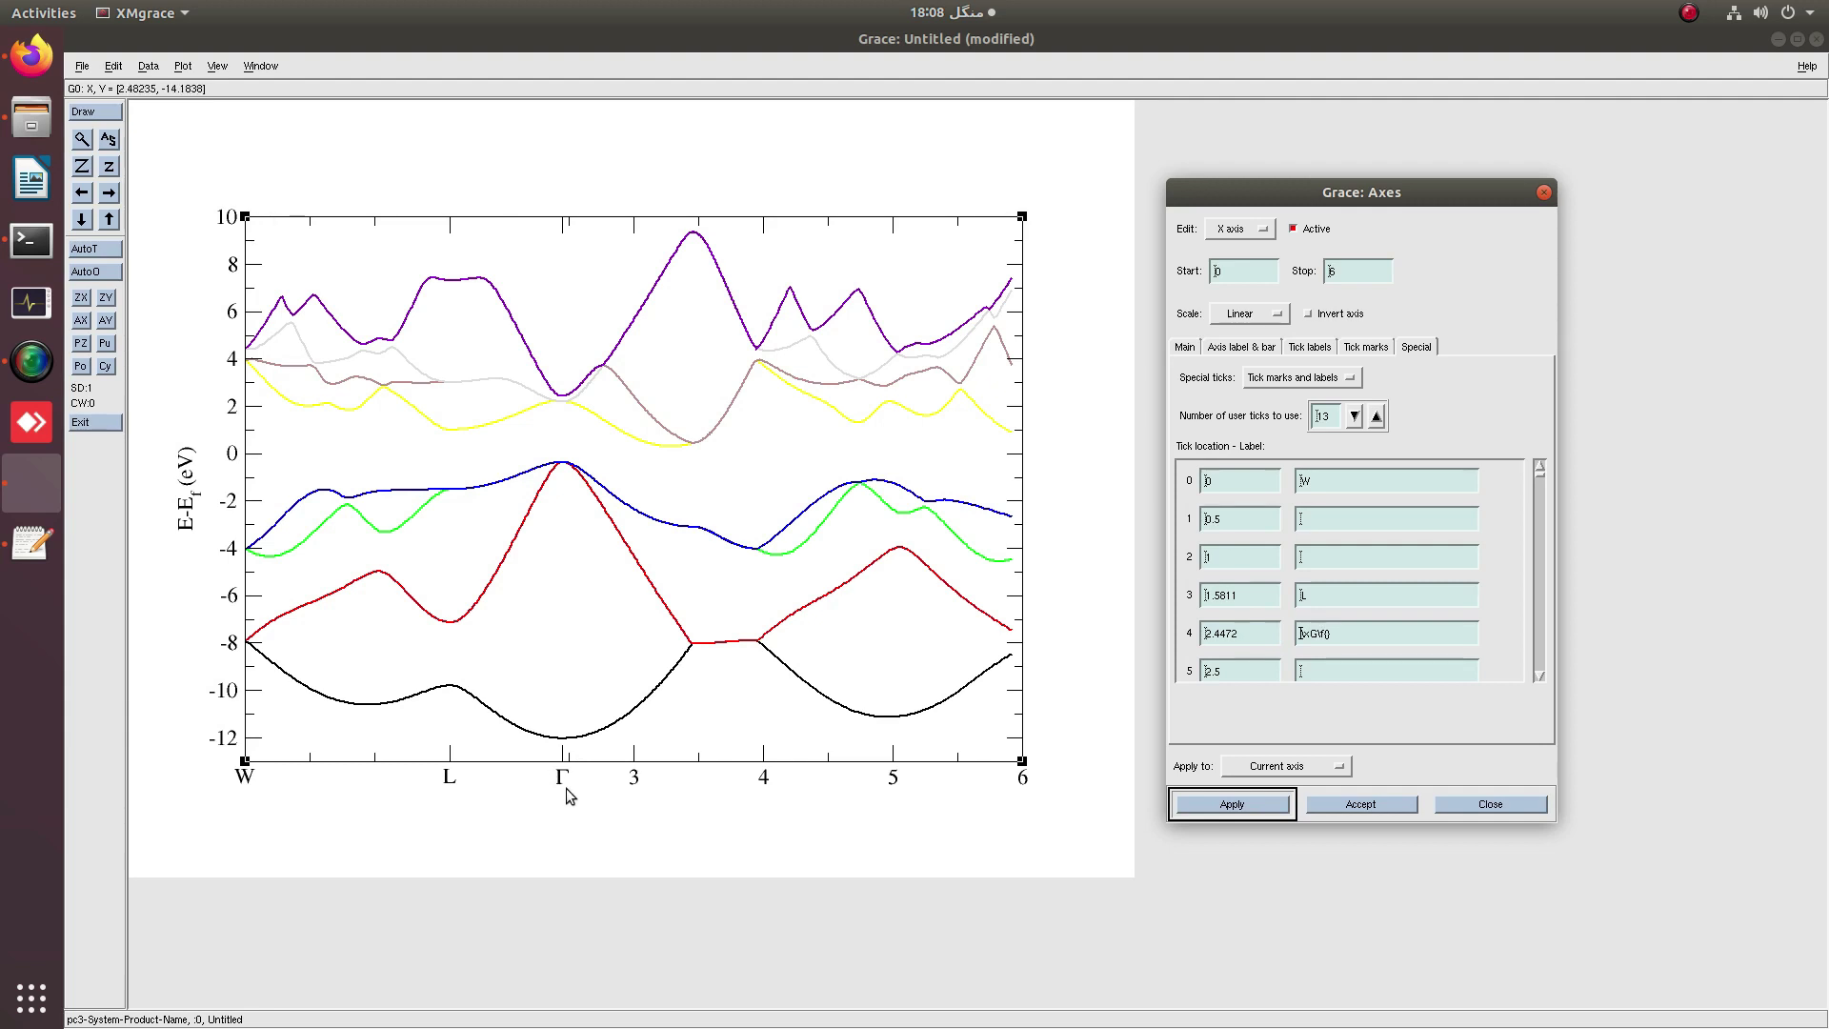
Set tick 6 to position 3.4472 and label it 'X'.
{"action": "scroll", "coordinate": [1540, 671], "scroll_direction": "down", "scroll_amount": 5}
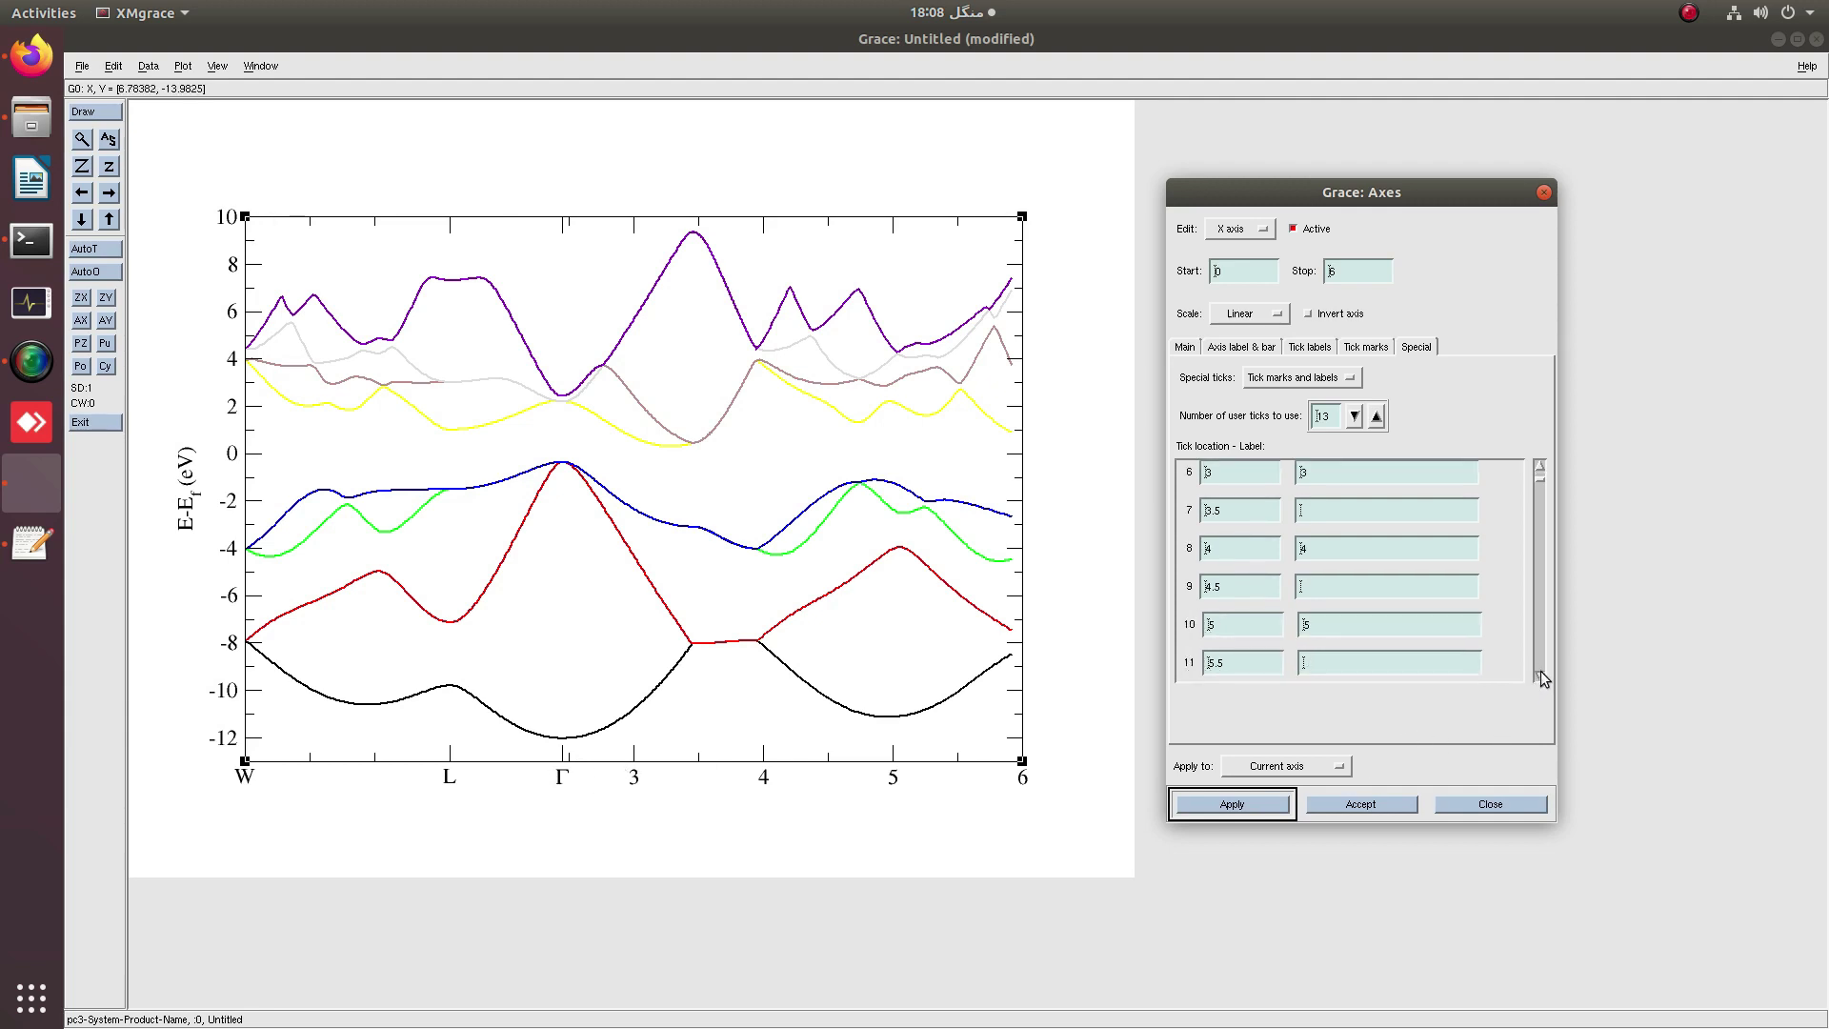
{"action": "scroll", "coordinate": [1541, 473], "scroll_direction": "up", "scroll_amount": 3}
{"action": "left_click", "coordinate": [1540, 473]}
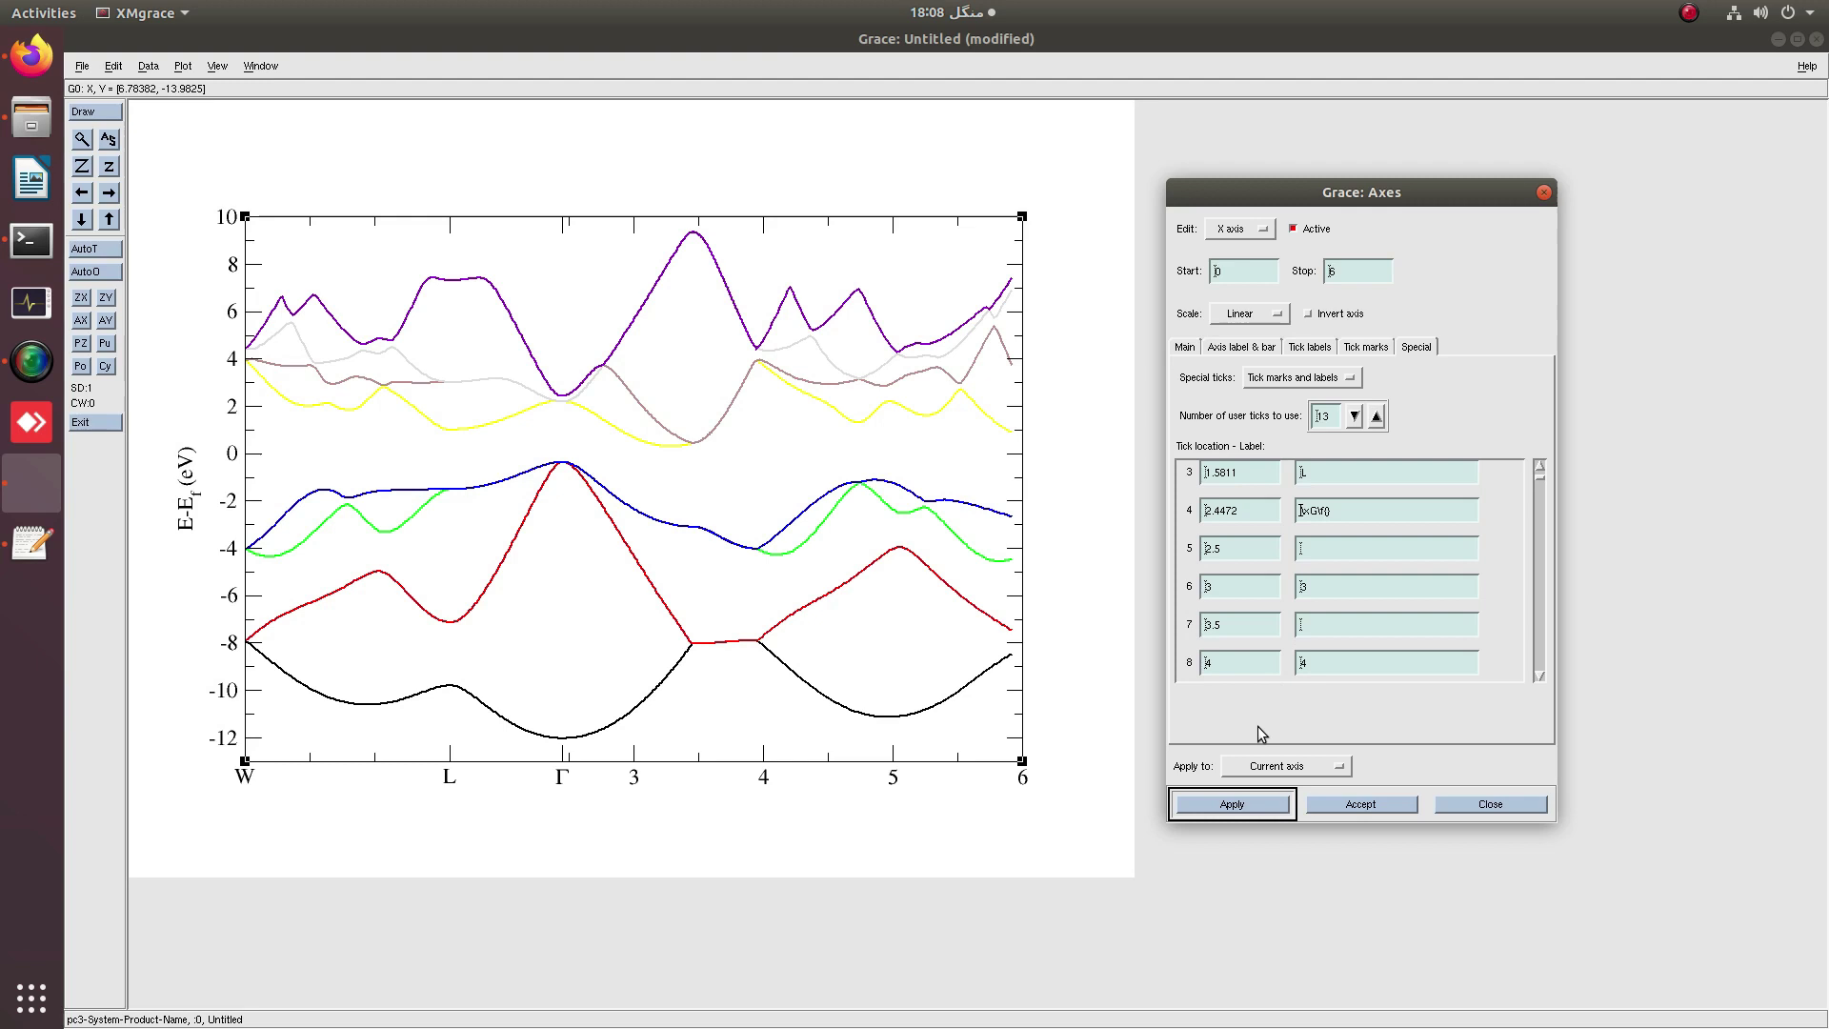
{"action": "left_click", "coordinate": [1234, 597]}
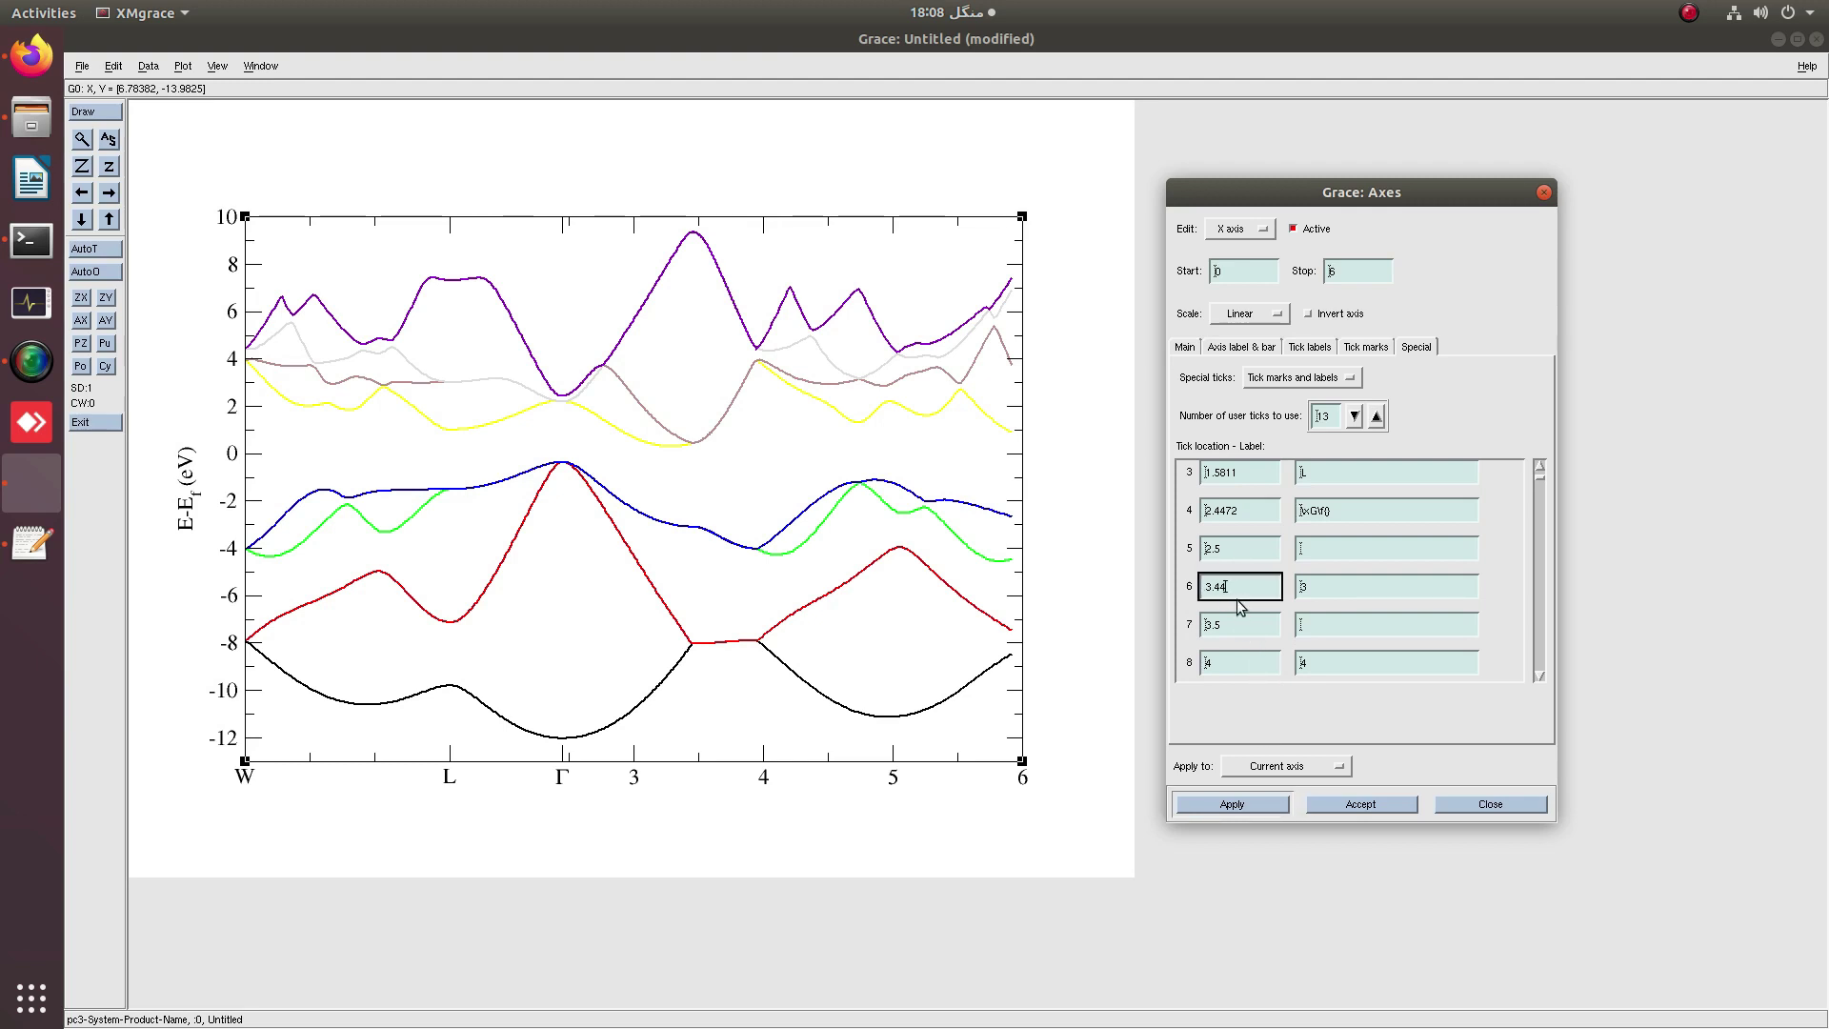
{"action": "type", "text": ".4472"}
{"action": "left_click", "coordinate": [1327, 598]}
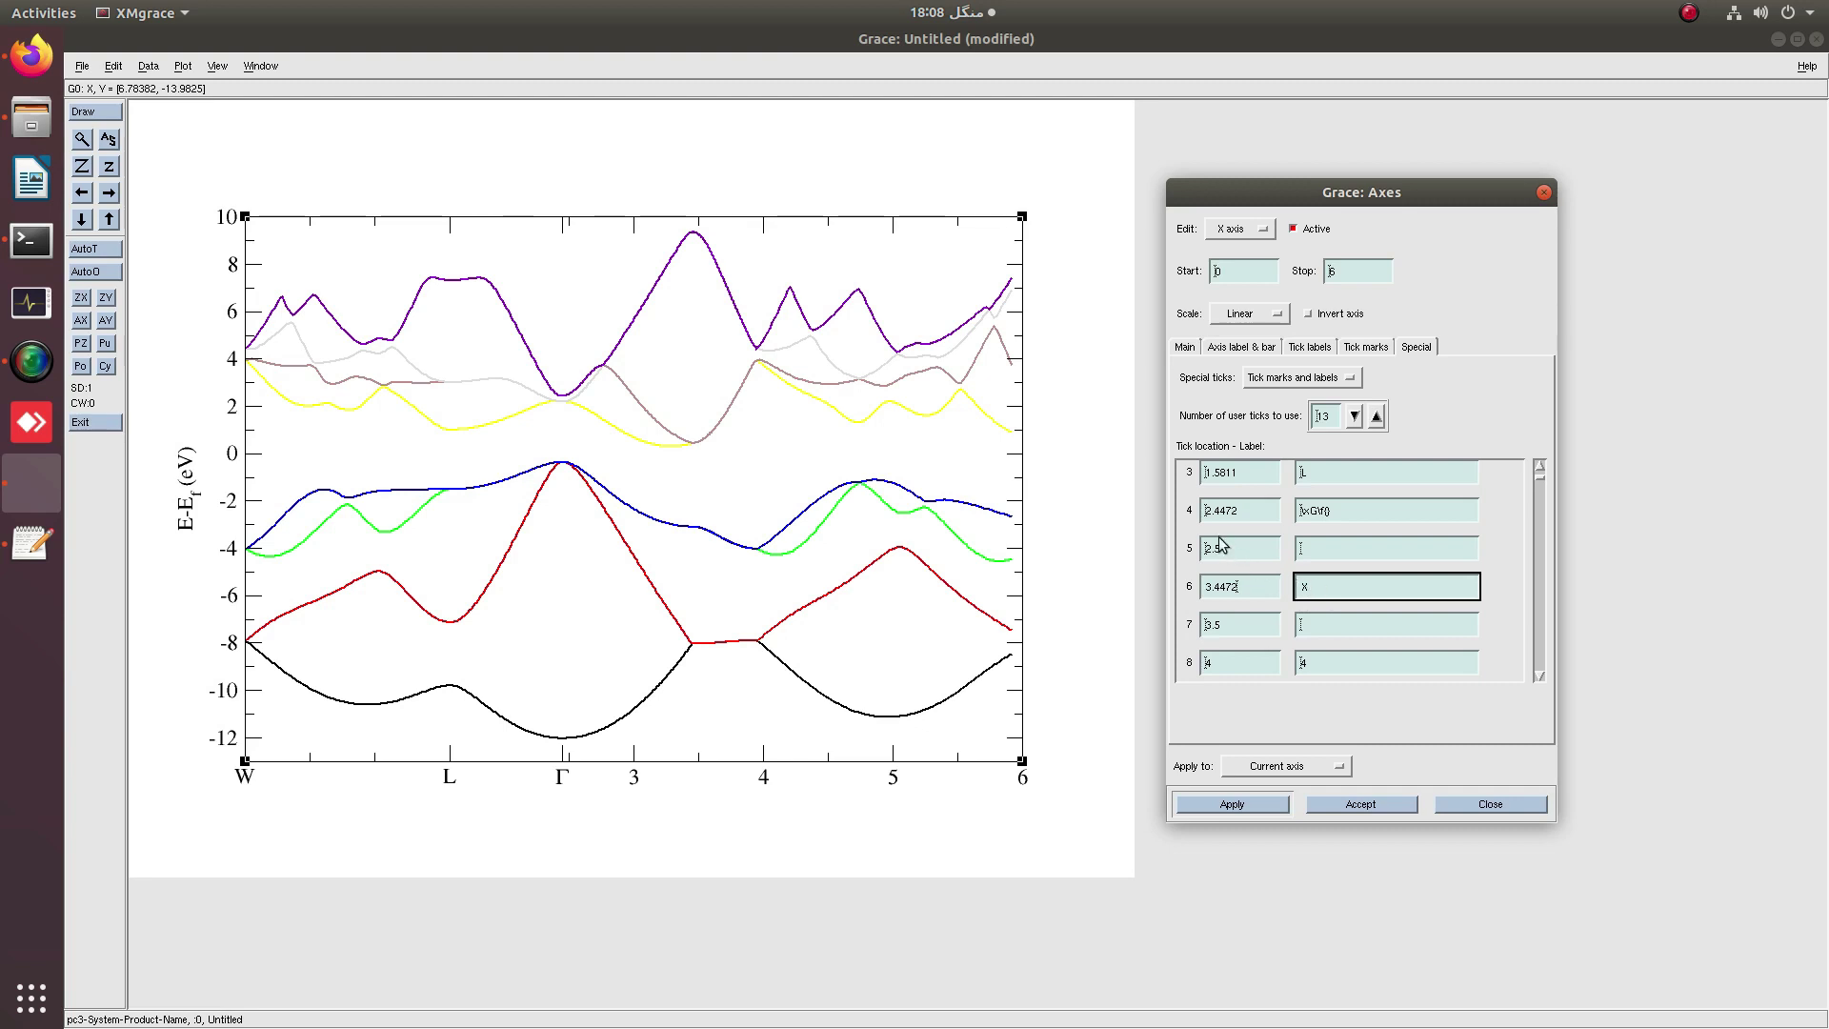
{"action": "type", "text": "X"}
{"action": "left_click", "coordinate": [1232, 805]}
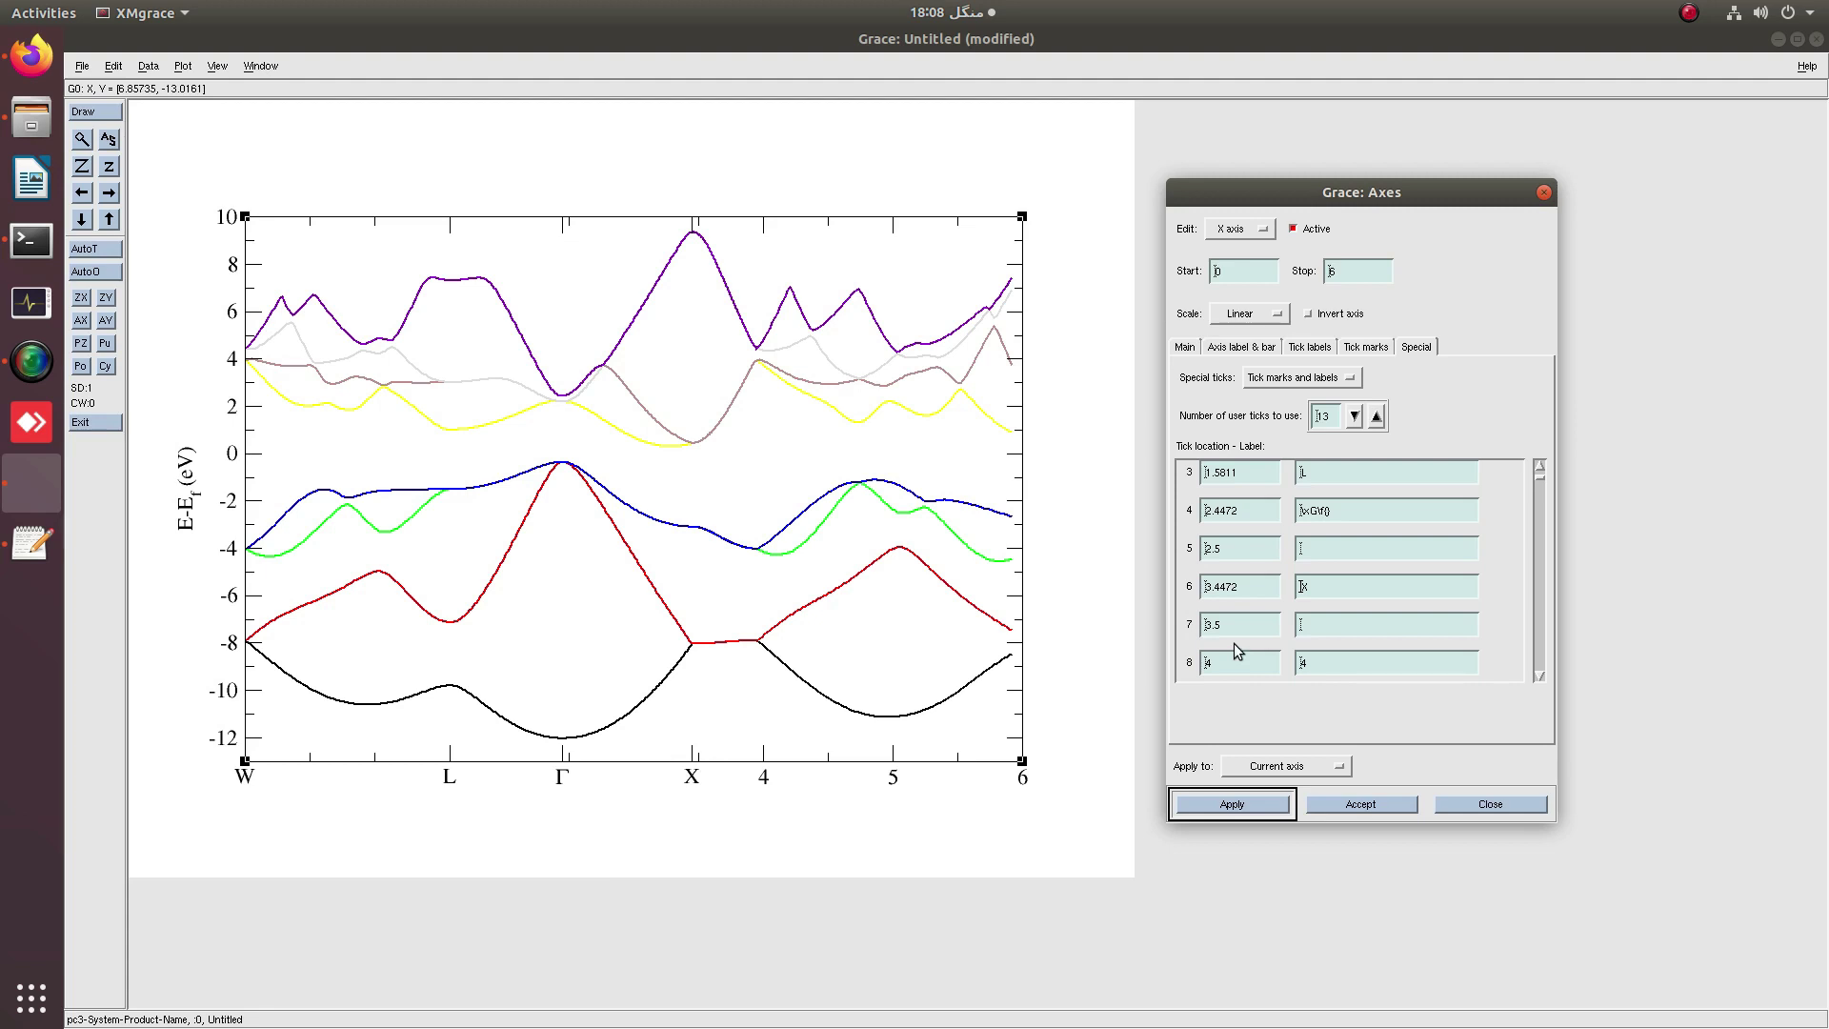
Add tick 8 at 3.9472 labelled 'W'.
{"action": "left_click", "coordinate": [1540, 676]}
{"action": "left_click", "coordinate": [1227, 629]}
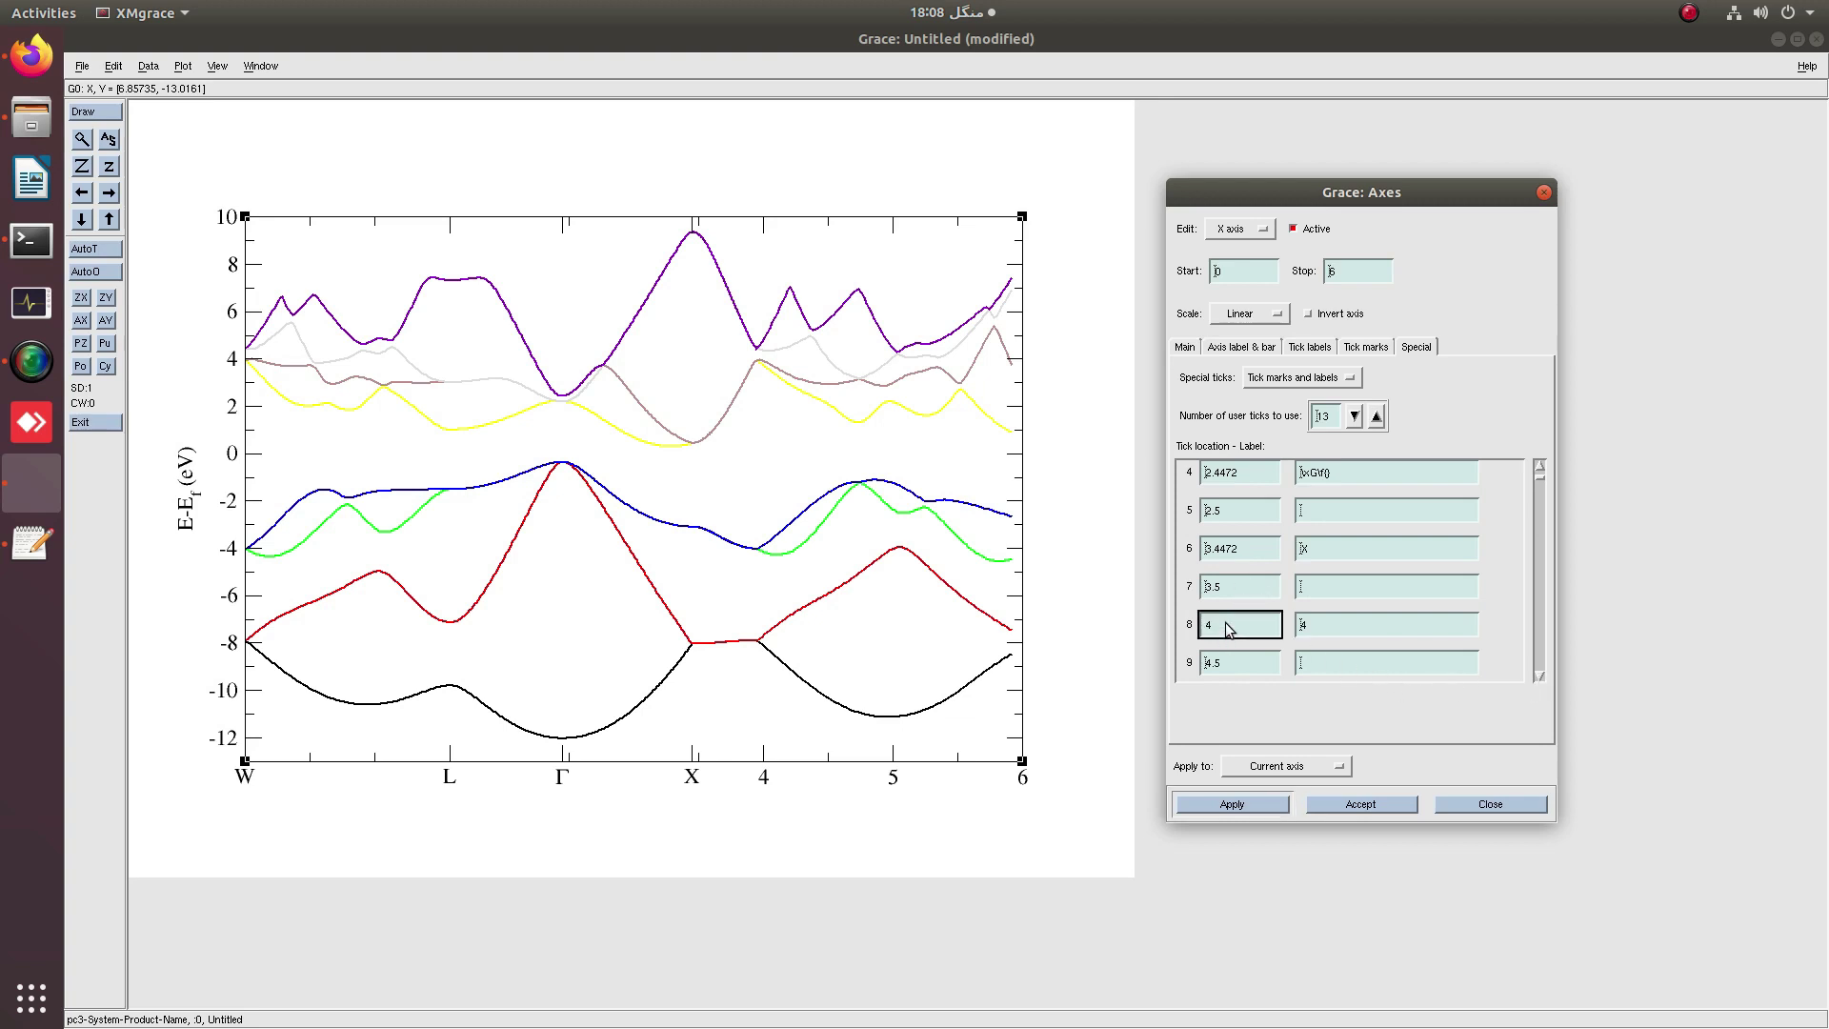
{"action": "type", "text": "3.9472"}
{"action": "key", "text": "Tab"}
{"action": "type", "text": "W"}
{"action": "left_click", "coordinate": [1249, 806]}
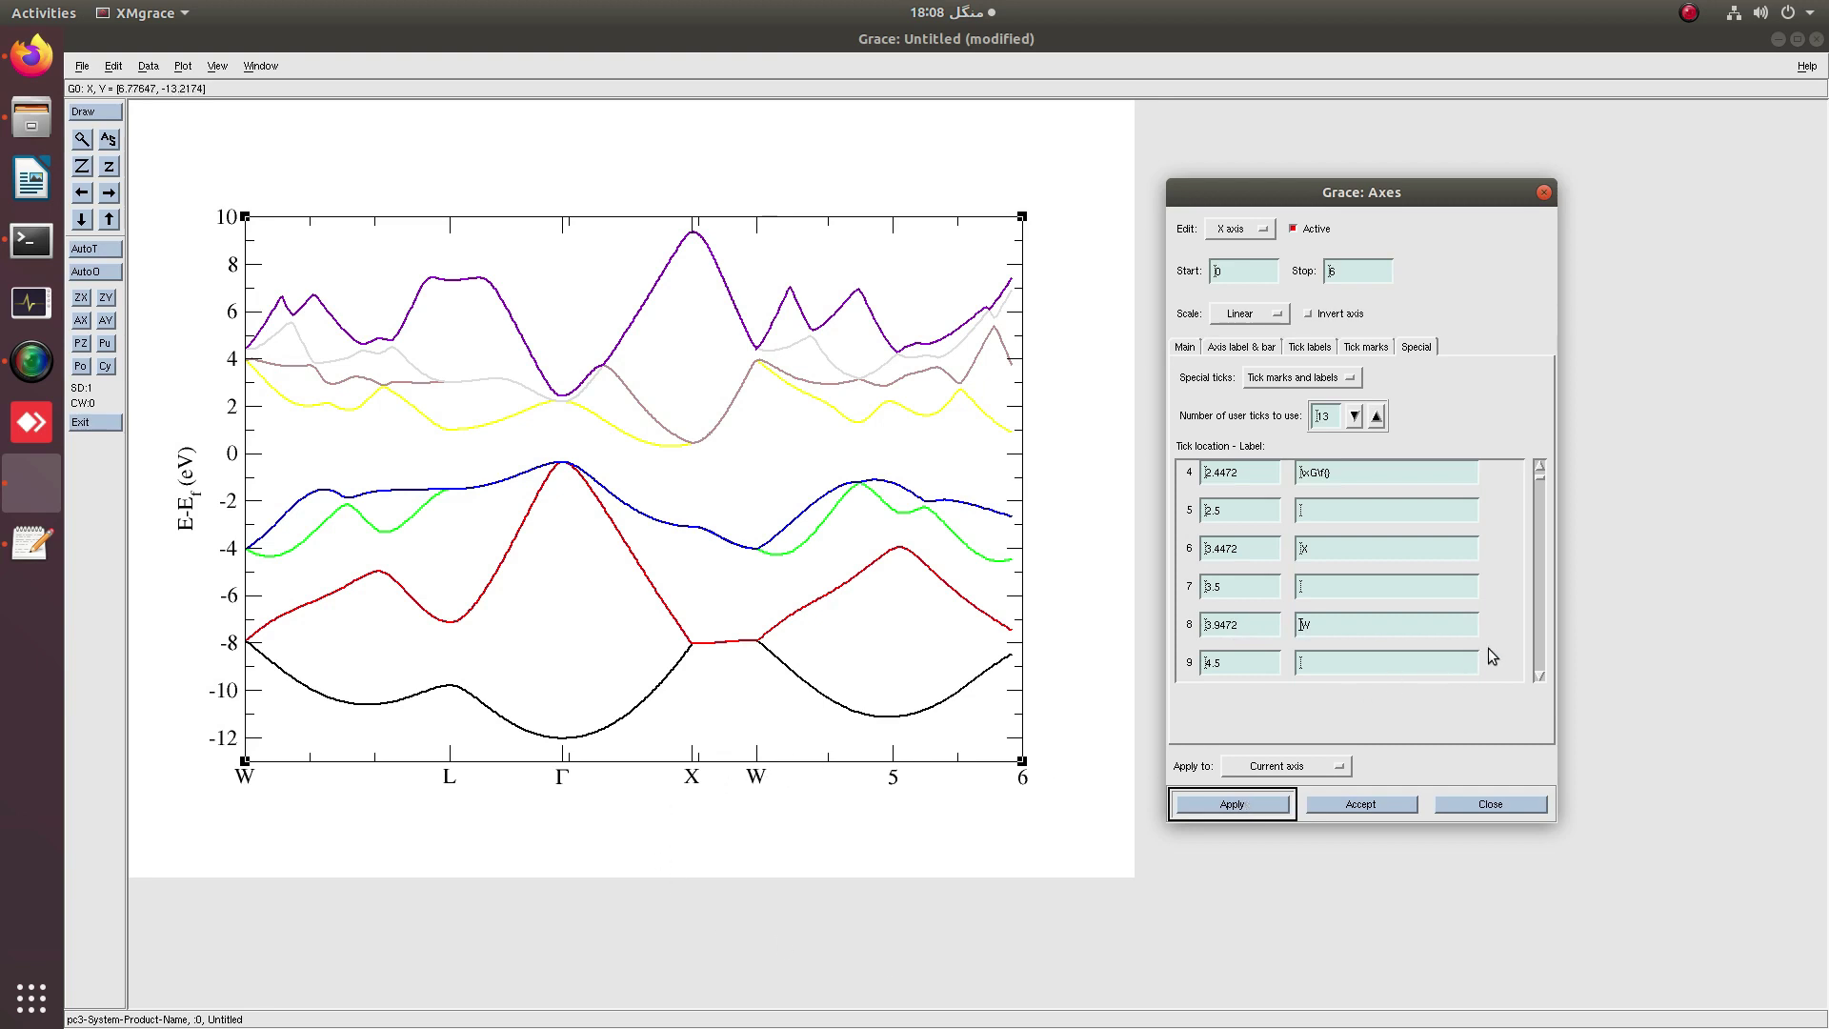
Add tick 11 labelled 'K' and correct its position to 5.9157.
{"action": "left_click", "coordinate": [1541, 676]}
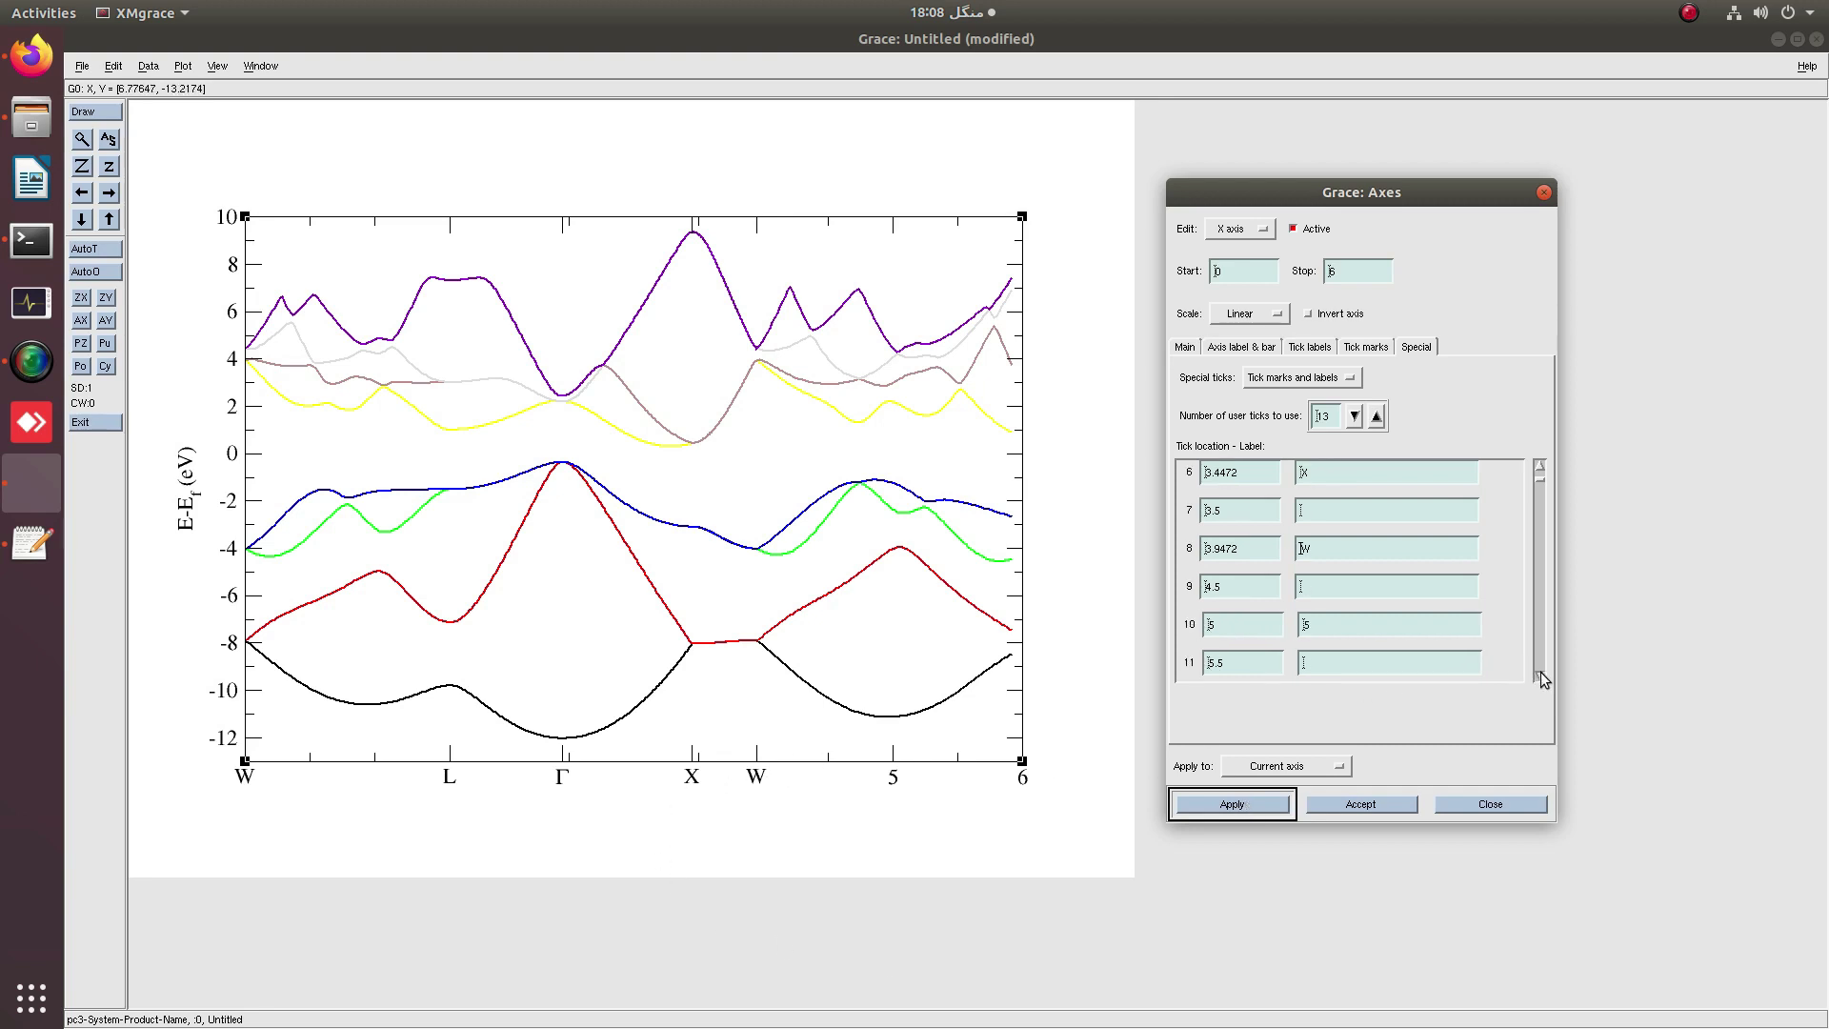
{"action": "left_click", "coordinate": [1233, 663]}
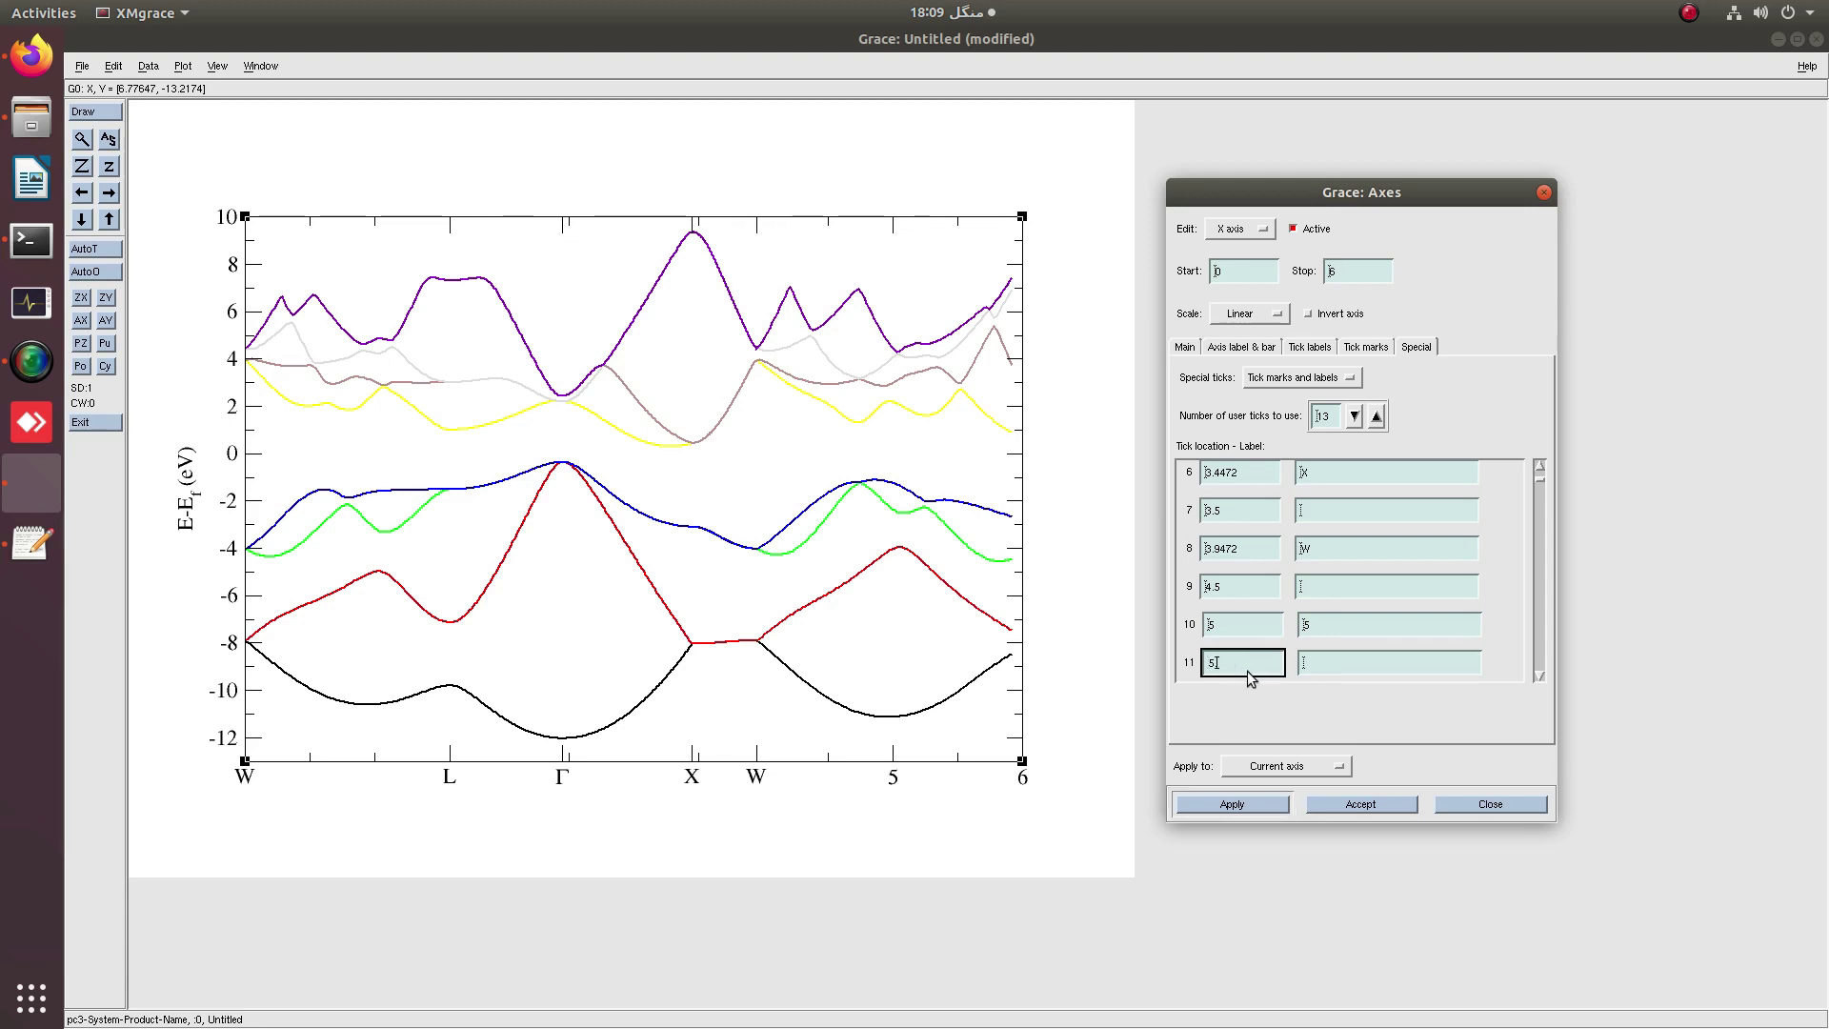
{"action": "type", "text": "7"}
{"action": "key", "text": "Tab"}
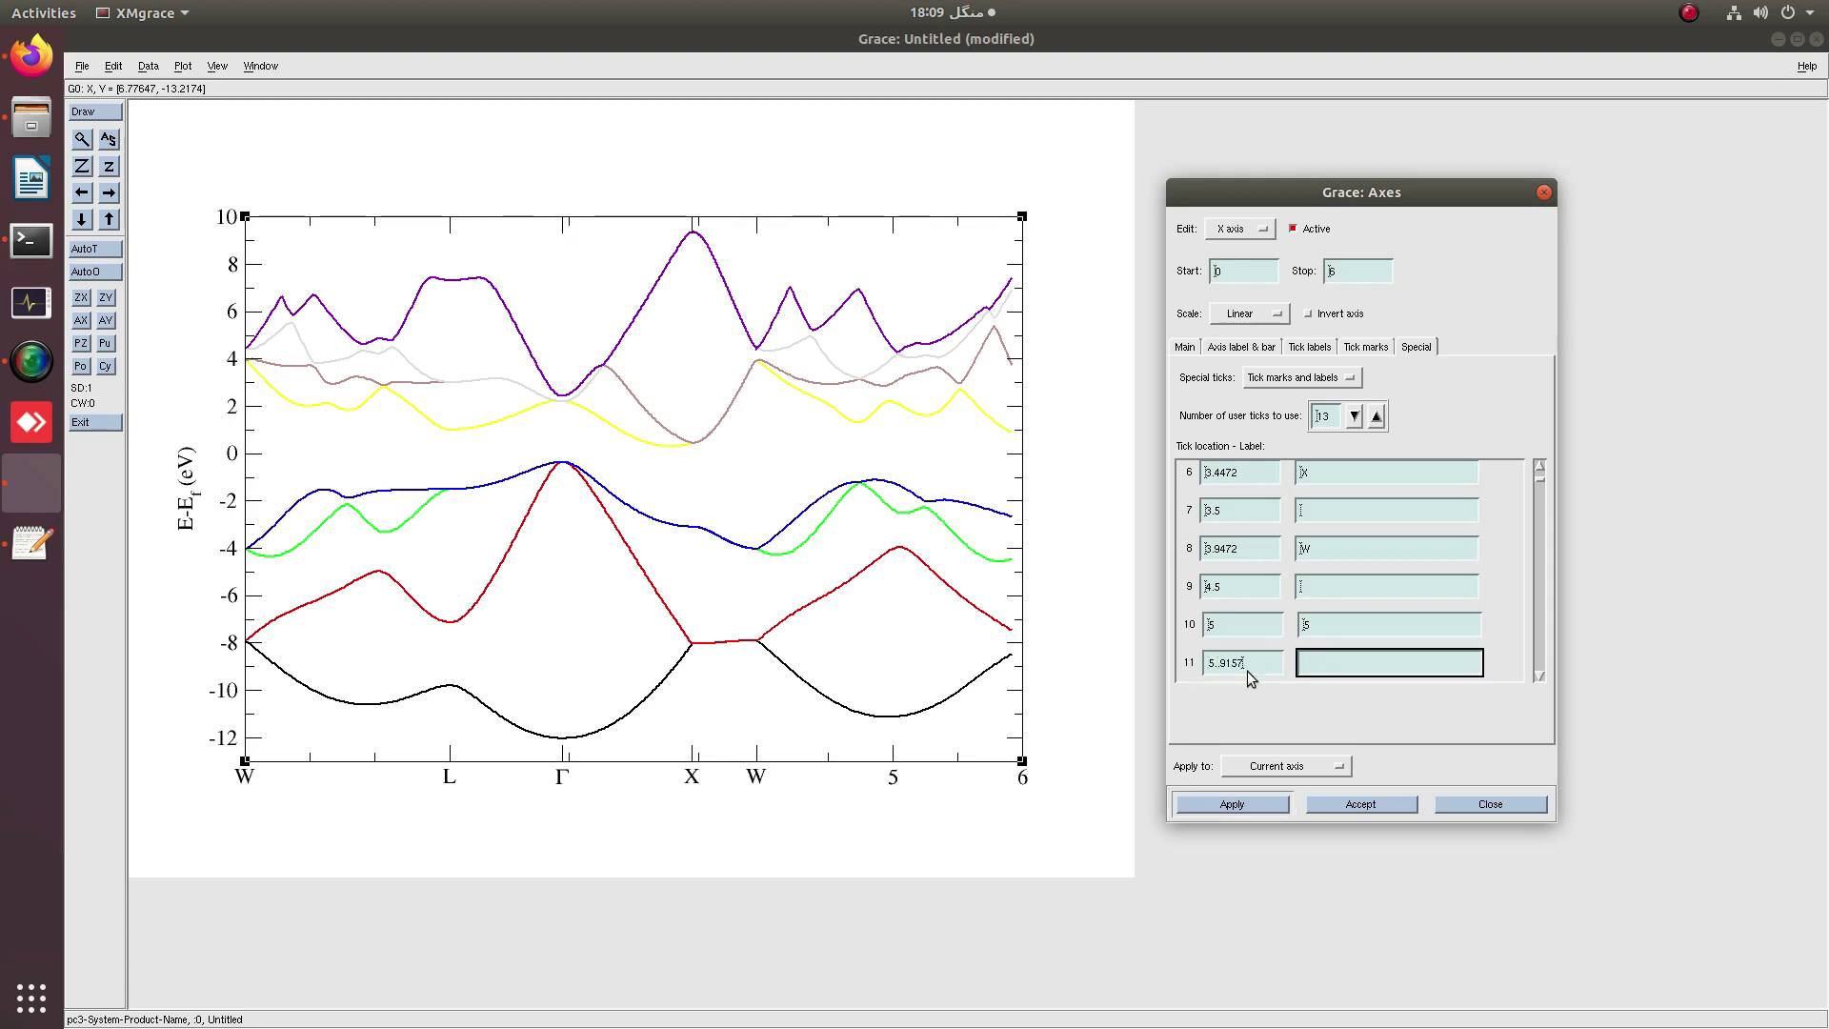
{"action": "type", "text": "K"}
{"action": "left_click", "coordinate": [1319, 624]}
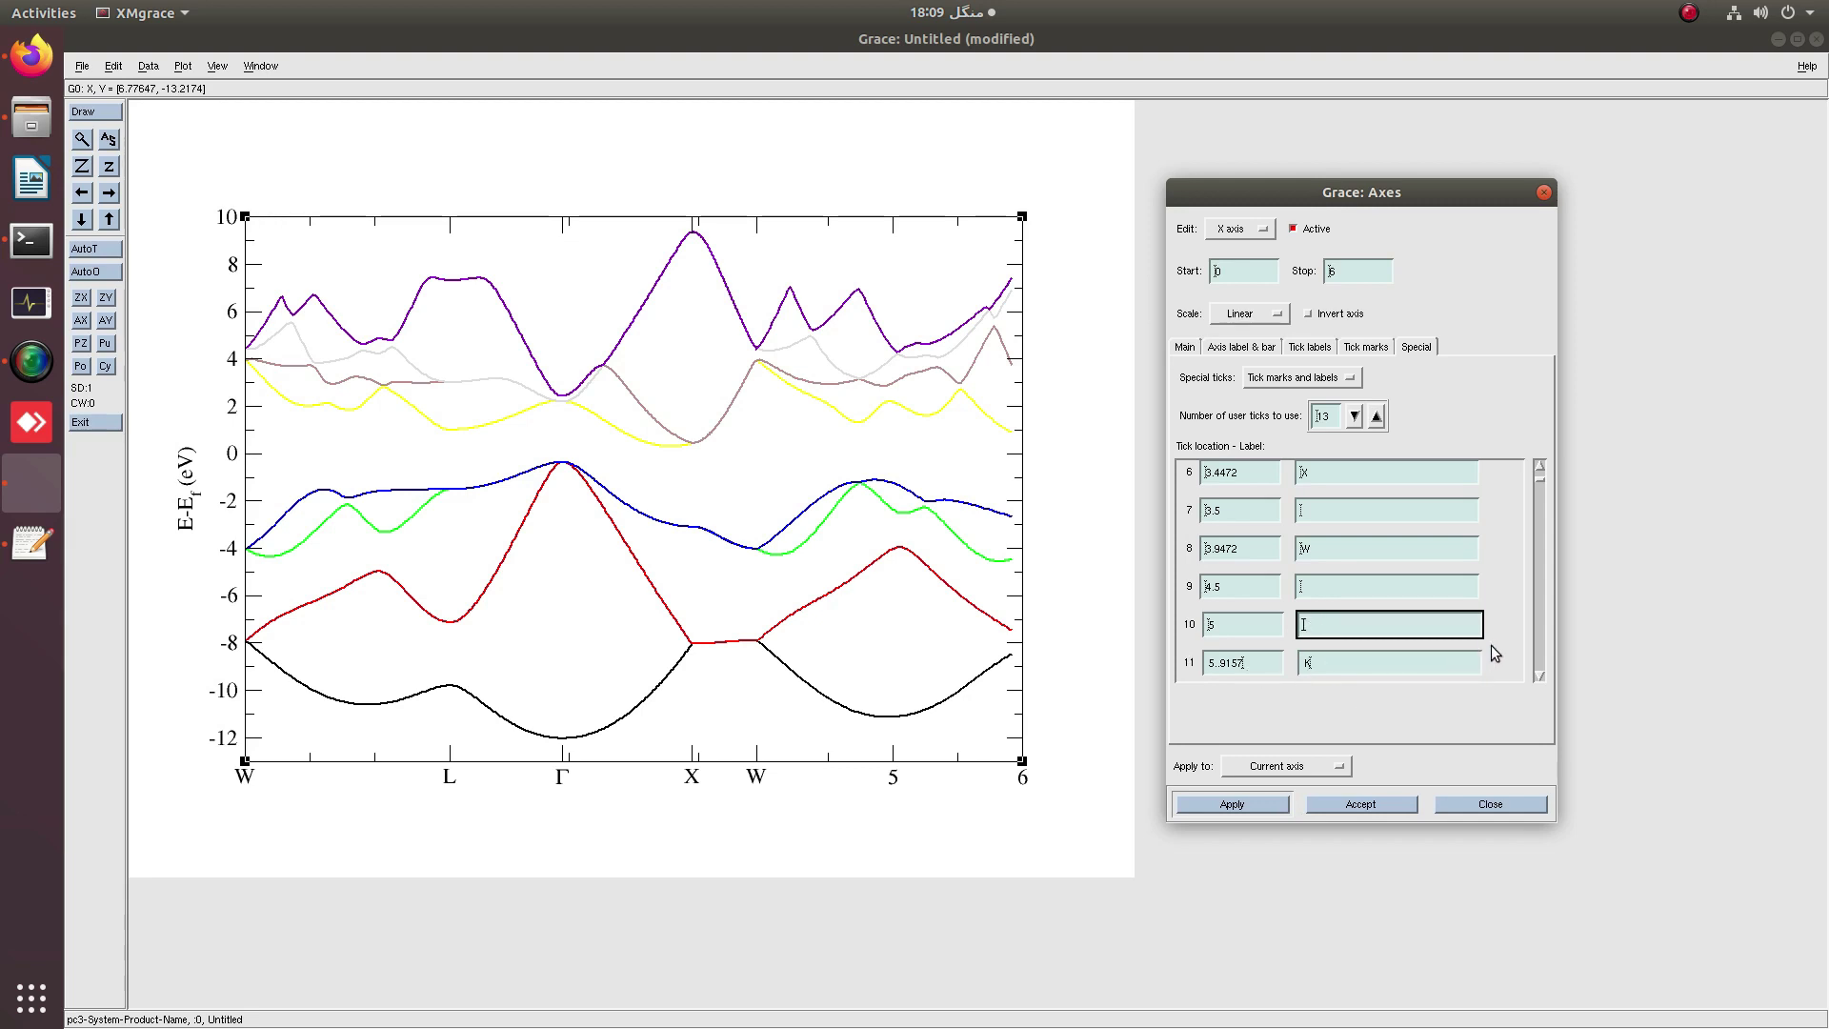
{"action": "left_click", "coordinate": [1540, 677]}
{"action": "left_click", "coordinate": [1541, 676]}
{"action": "left_click", "coordinate": [1540, 676]}
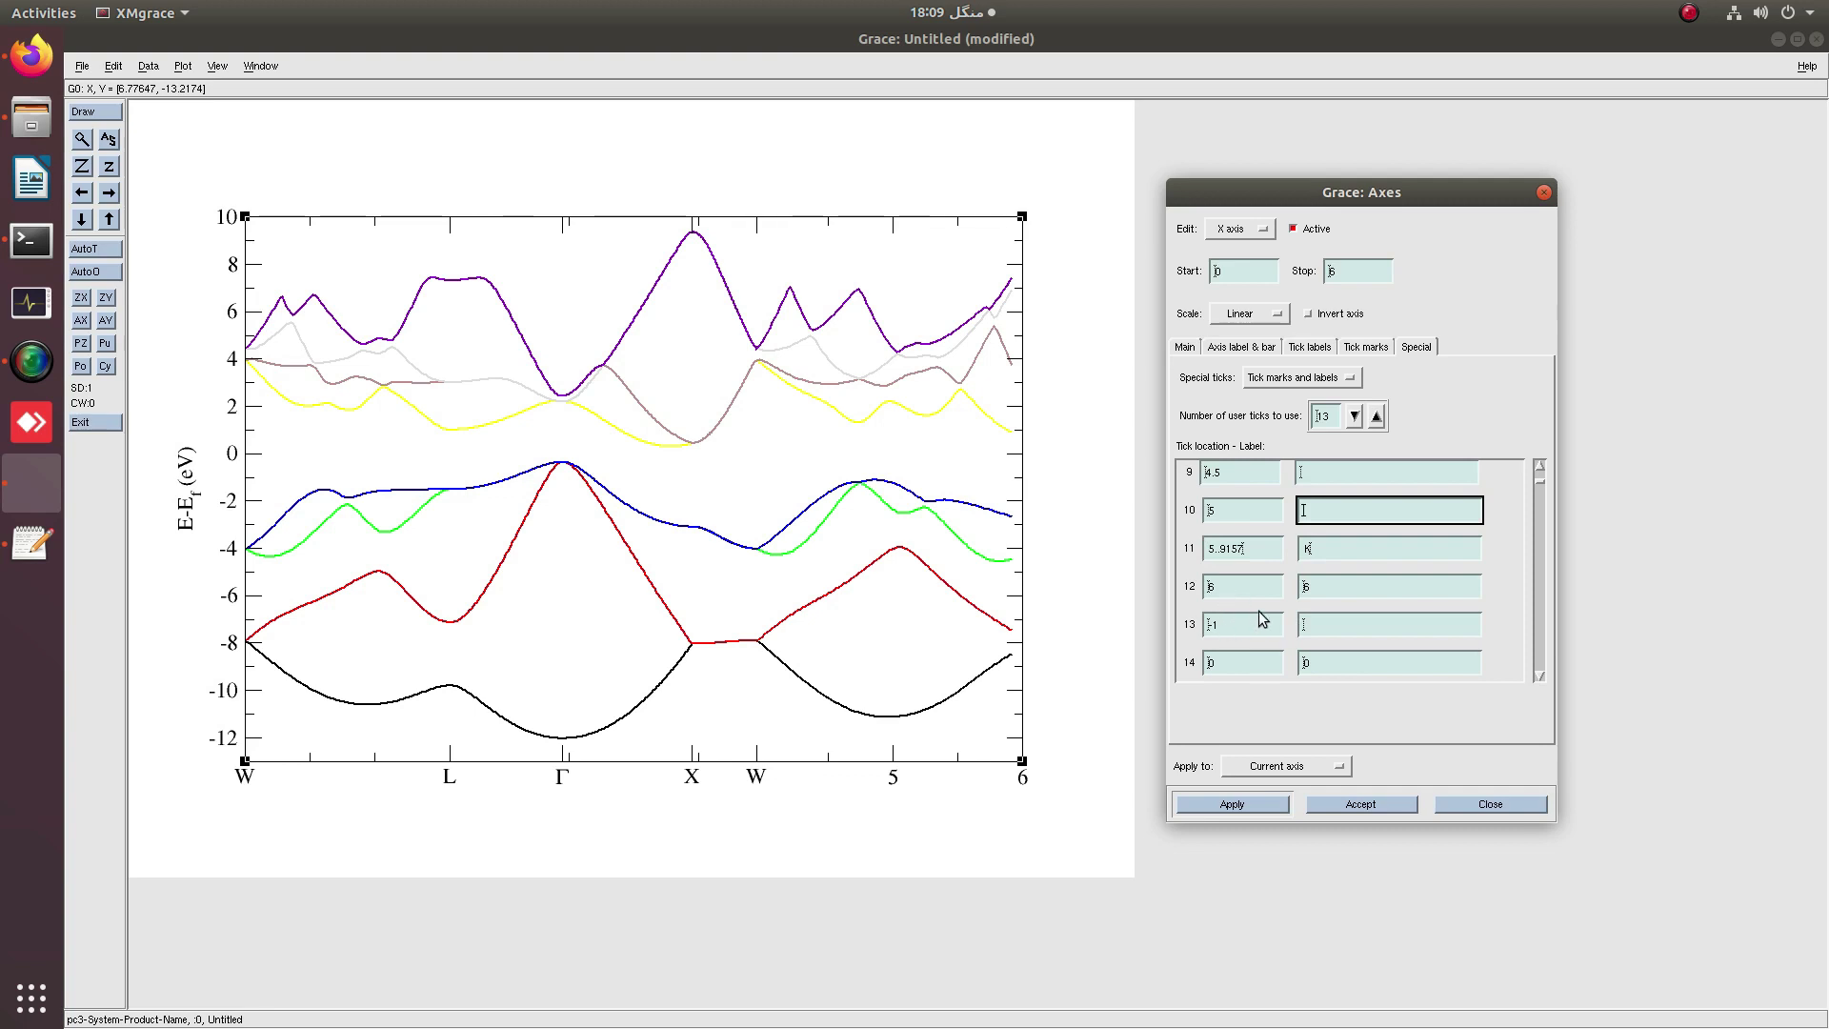
{"action": "left_click", "coordinate": [1234, 805]}
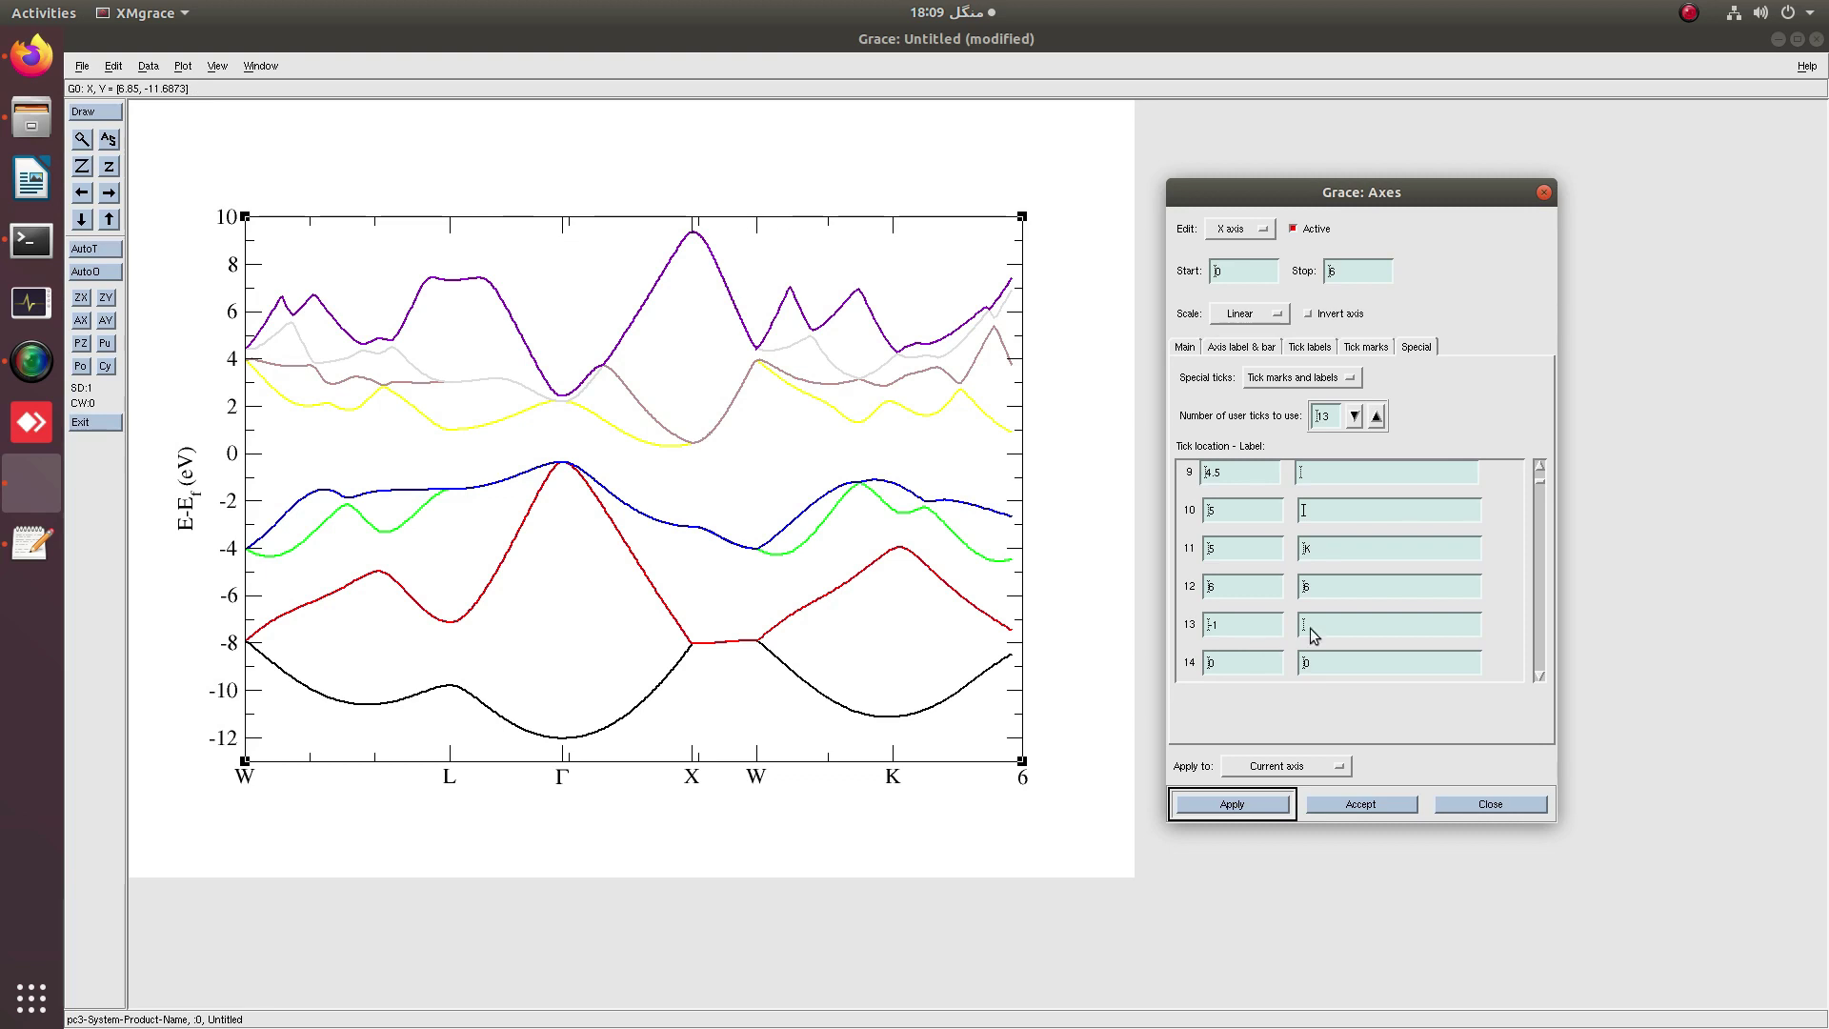
{"action": "left_click", "coordinate": [1539, 467]}
{"action": "left_click", "coordinate": [1540, 467]}
{"action": "left_click", "coordinate": [1229, 626]}
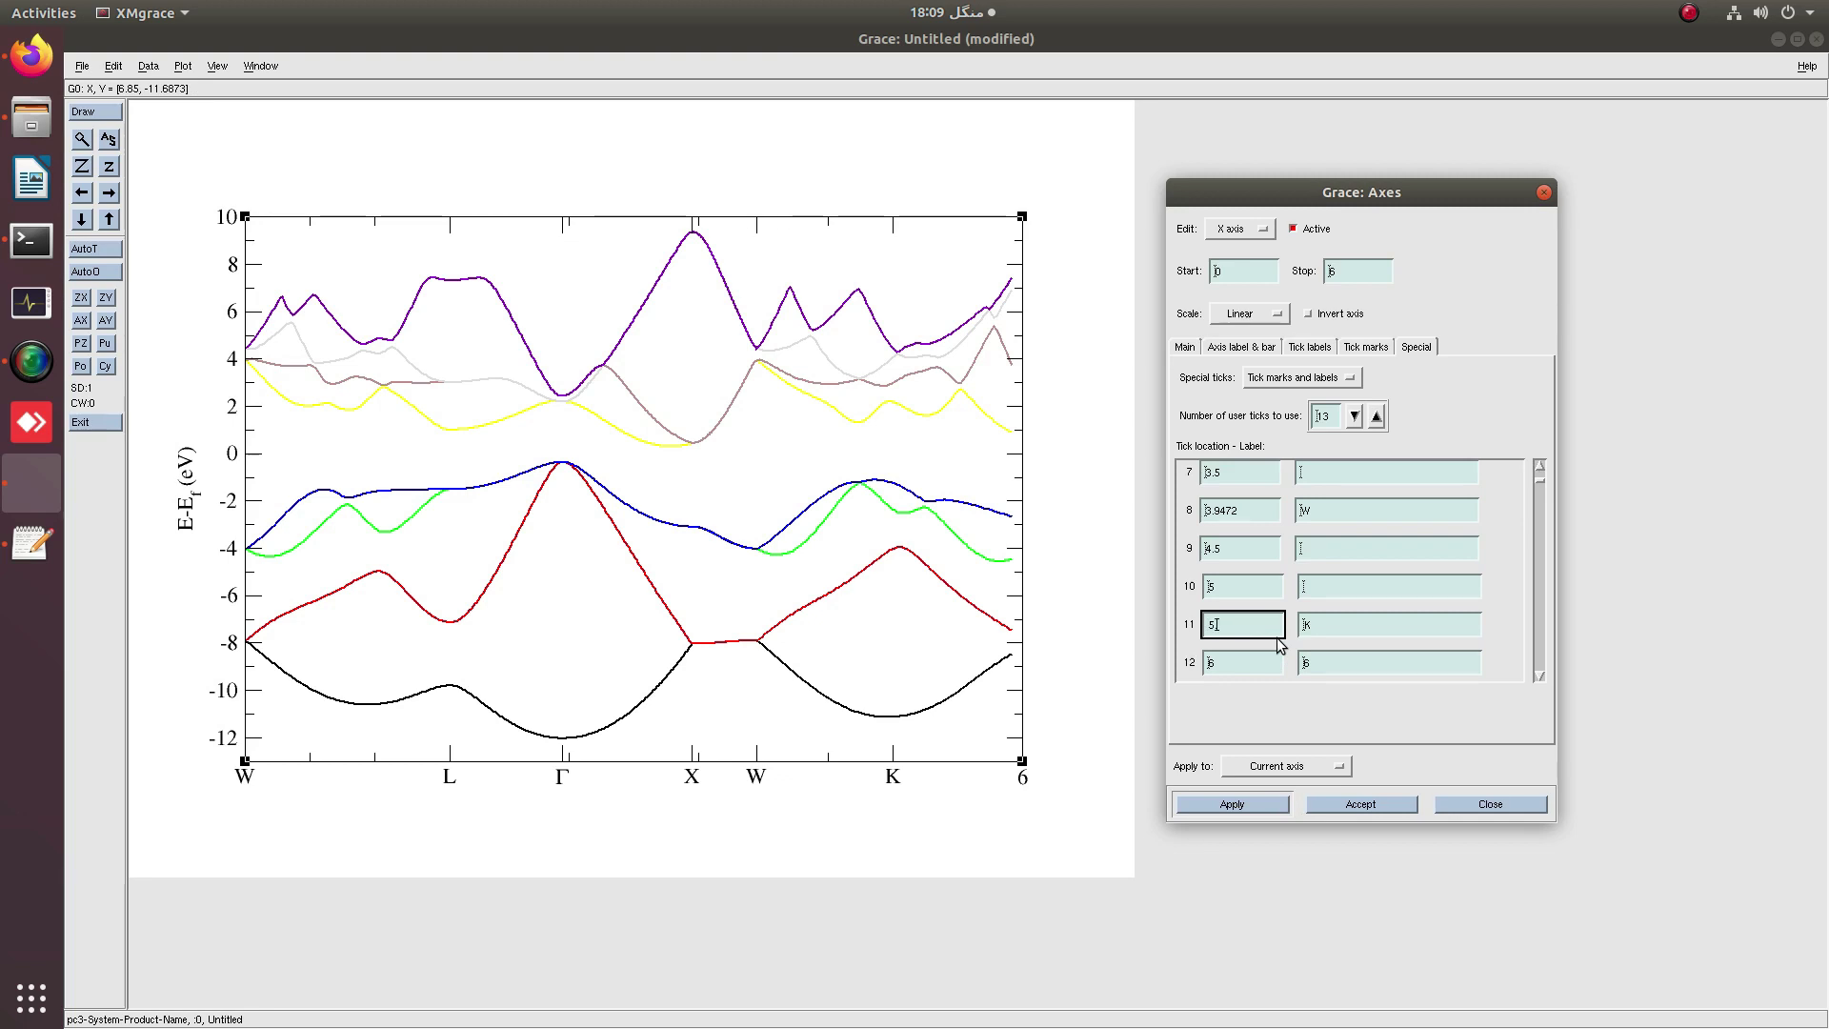
{"action": "type", "text": ".5"}
{"action": "left_click", "coordinate": [1232, 805]}
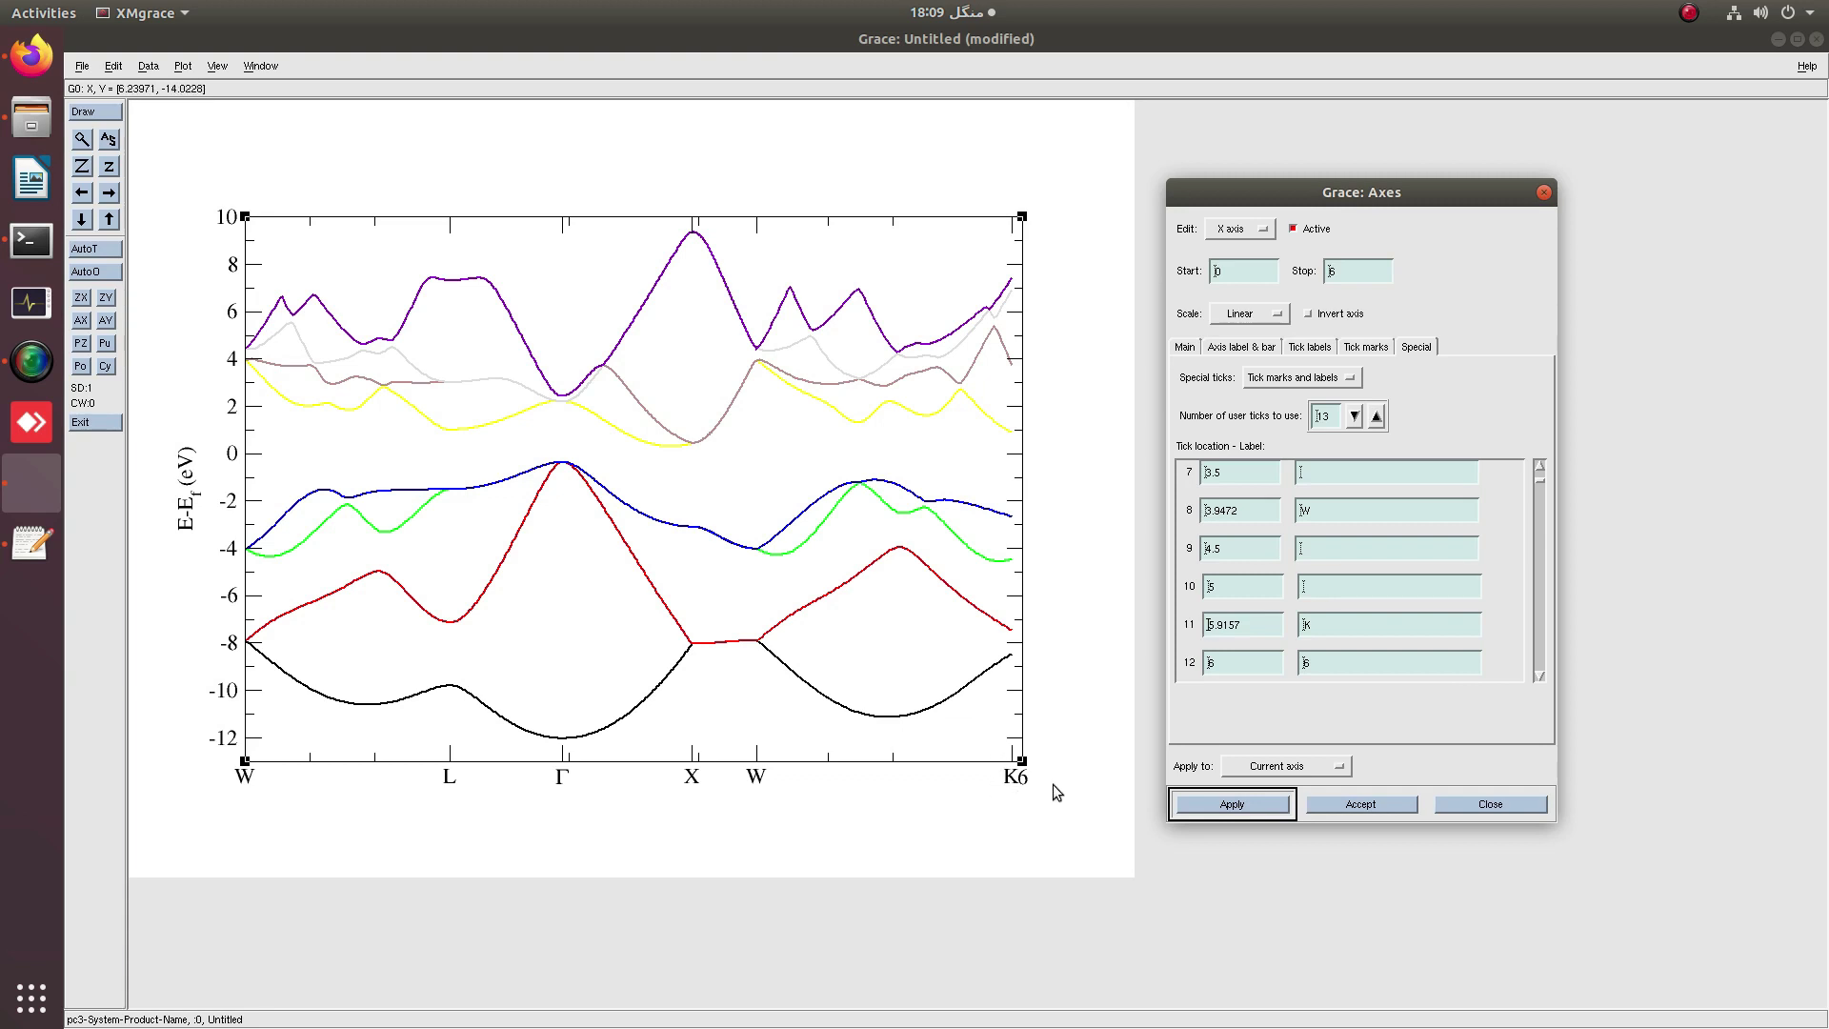
Set the x-axis stop value to 5.9157.
{"action": "left_click", "coordinate": [1337, 273]}
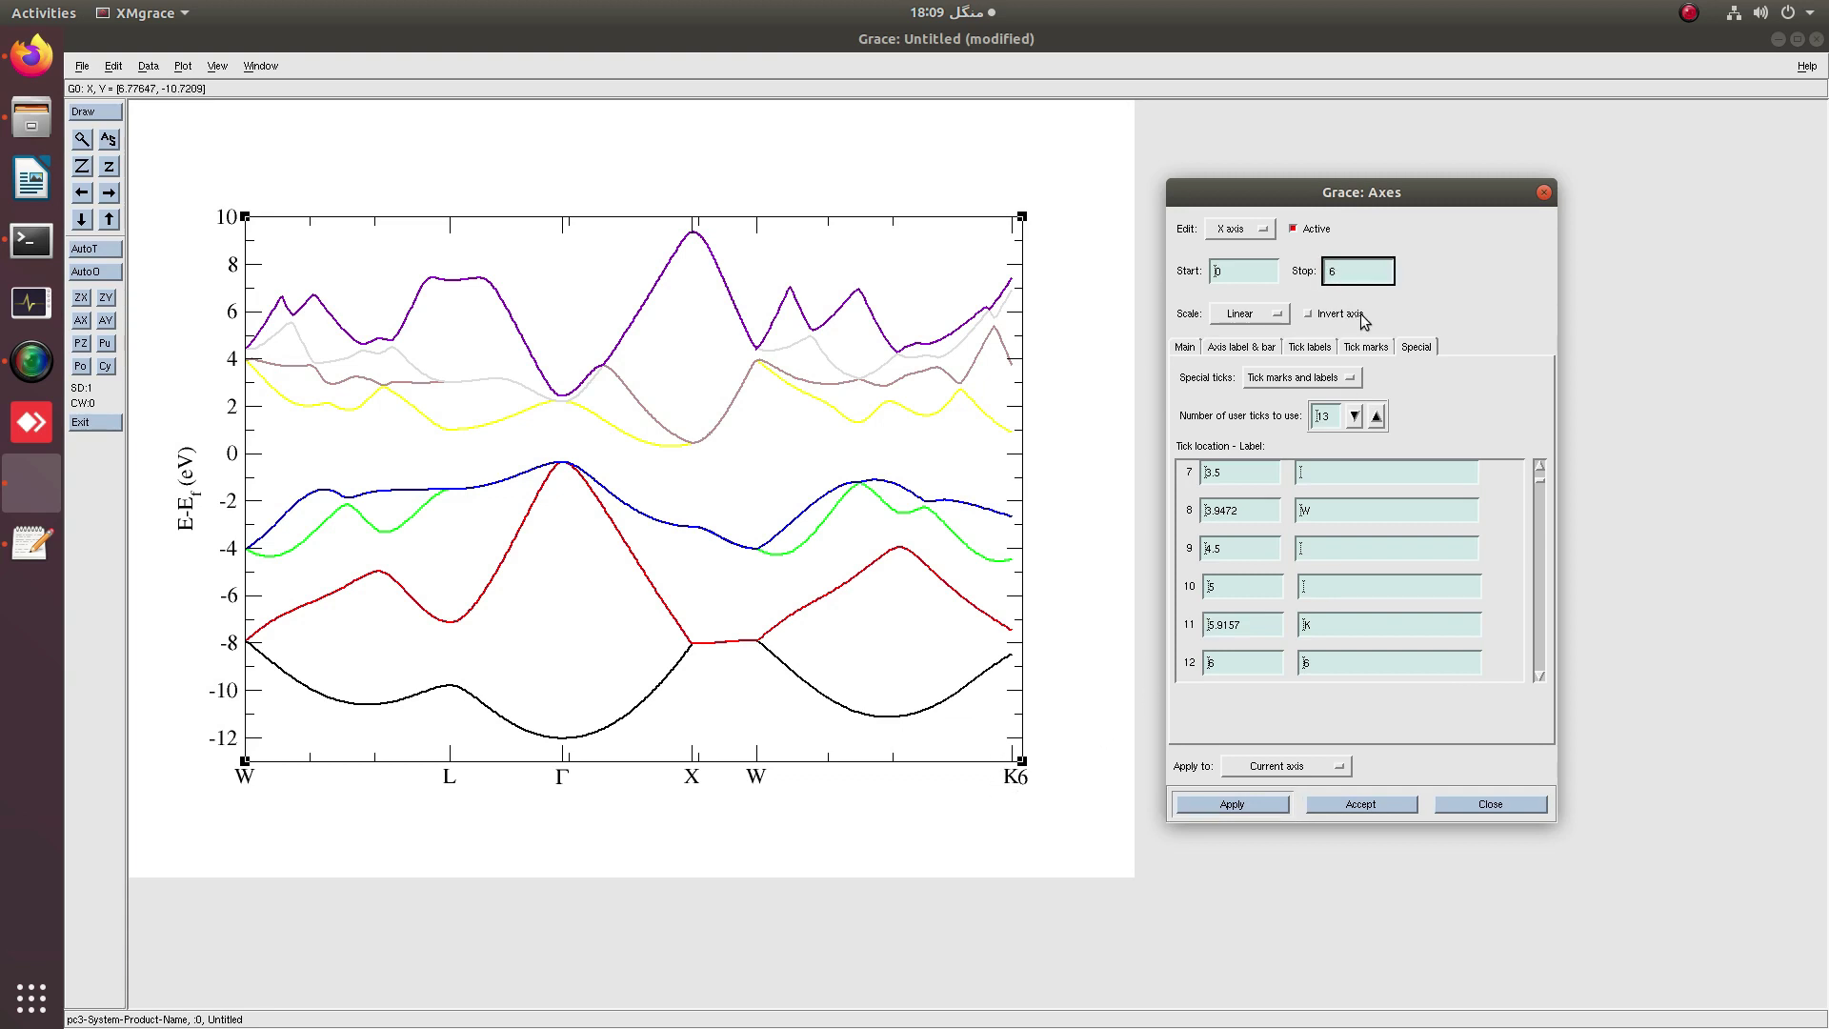
{"action": "key", "text": "BackSpace"}
{"action": "type", "text": "5.9157"}
{"action": "left_click", "coordinate": [1267, 805]}
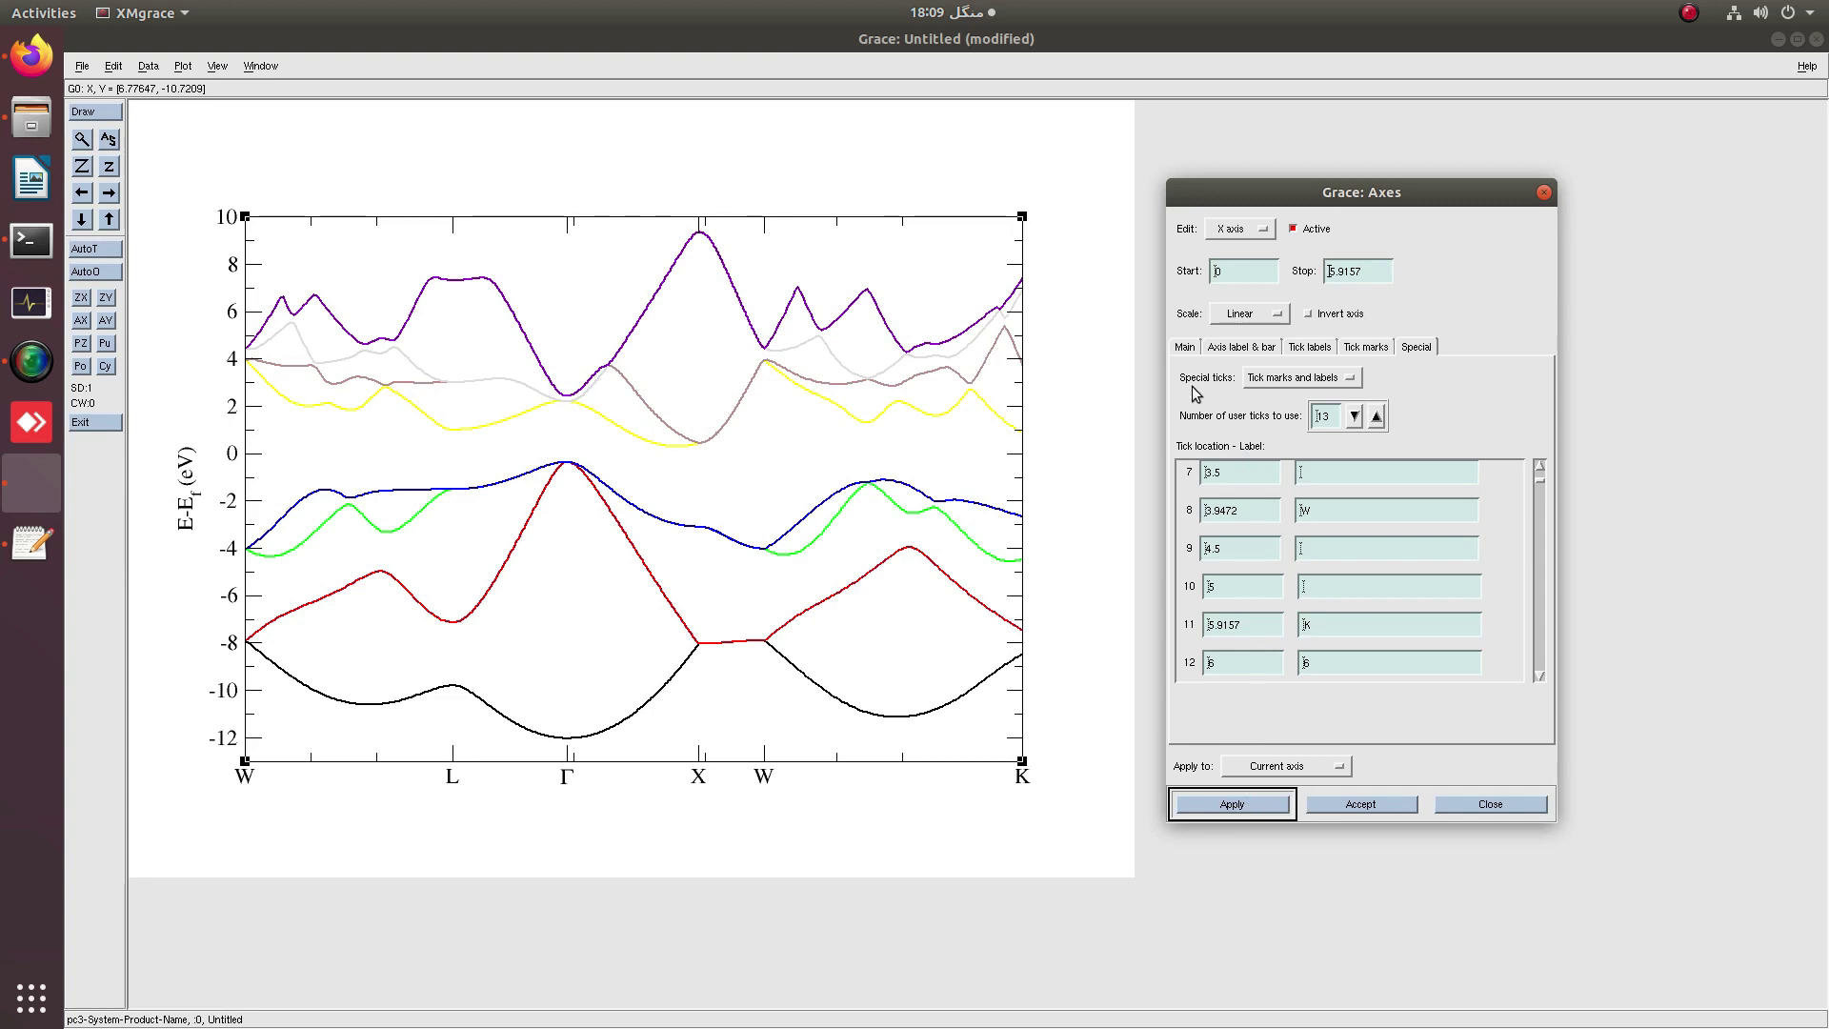
Set both major and minor x-axis tick lengths to 0.
{"action": "left_click", "coordinate": [1186, 350]}
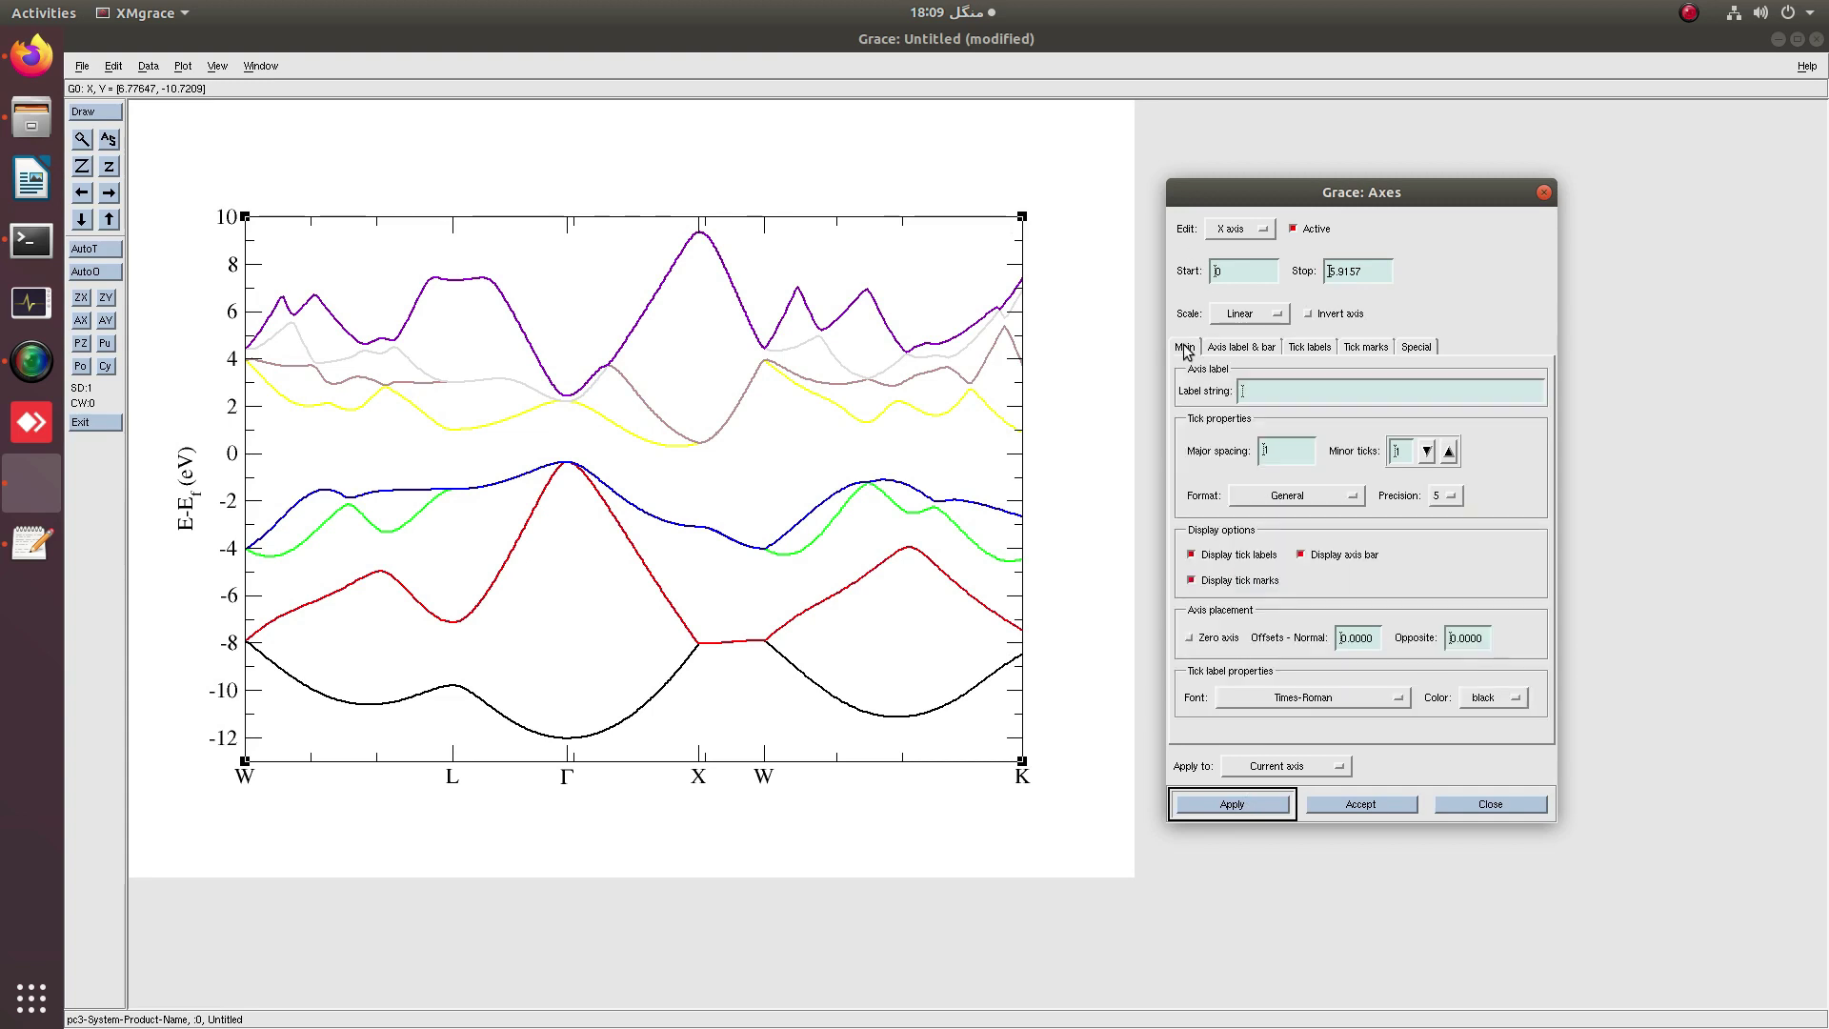
{"action": "left_click", "coordinate": [1366, 347]}
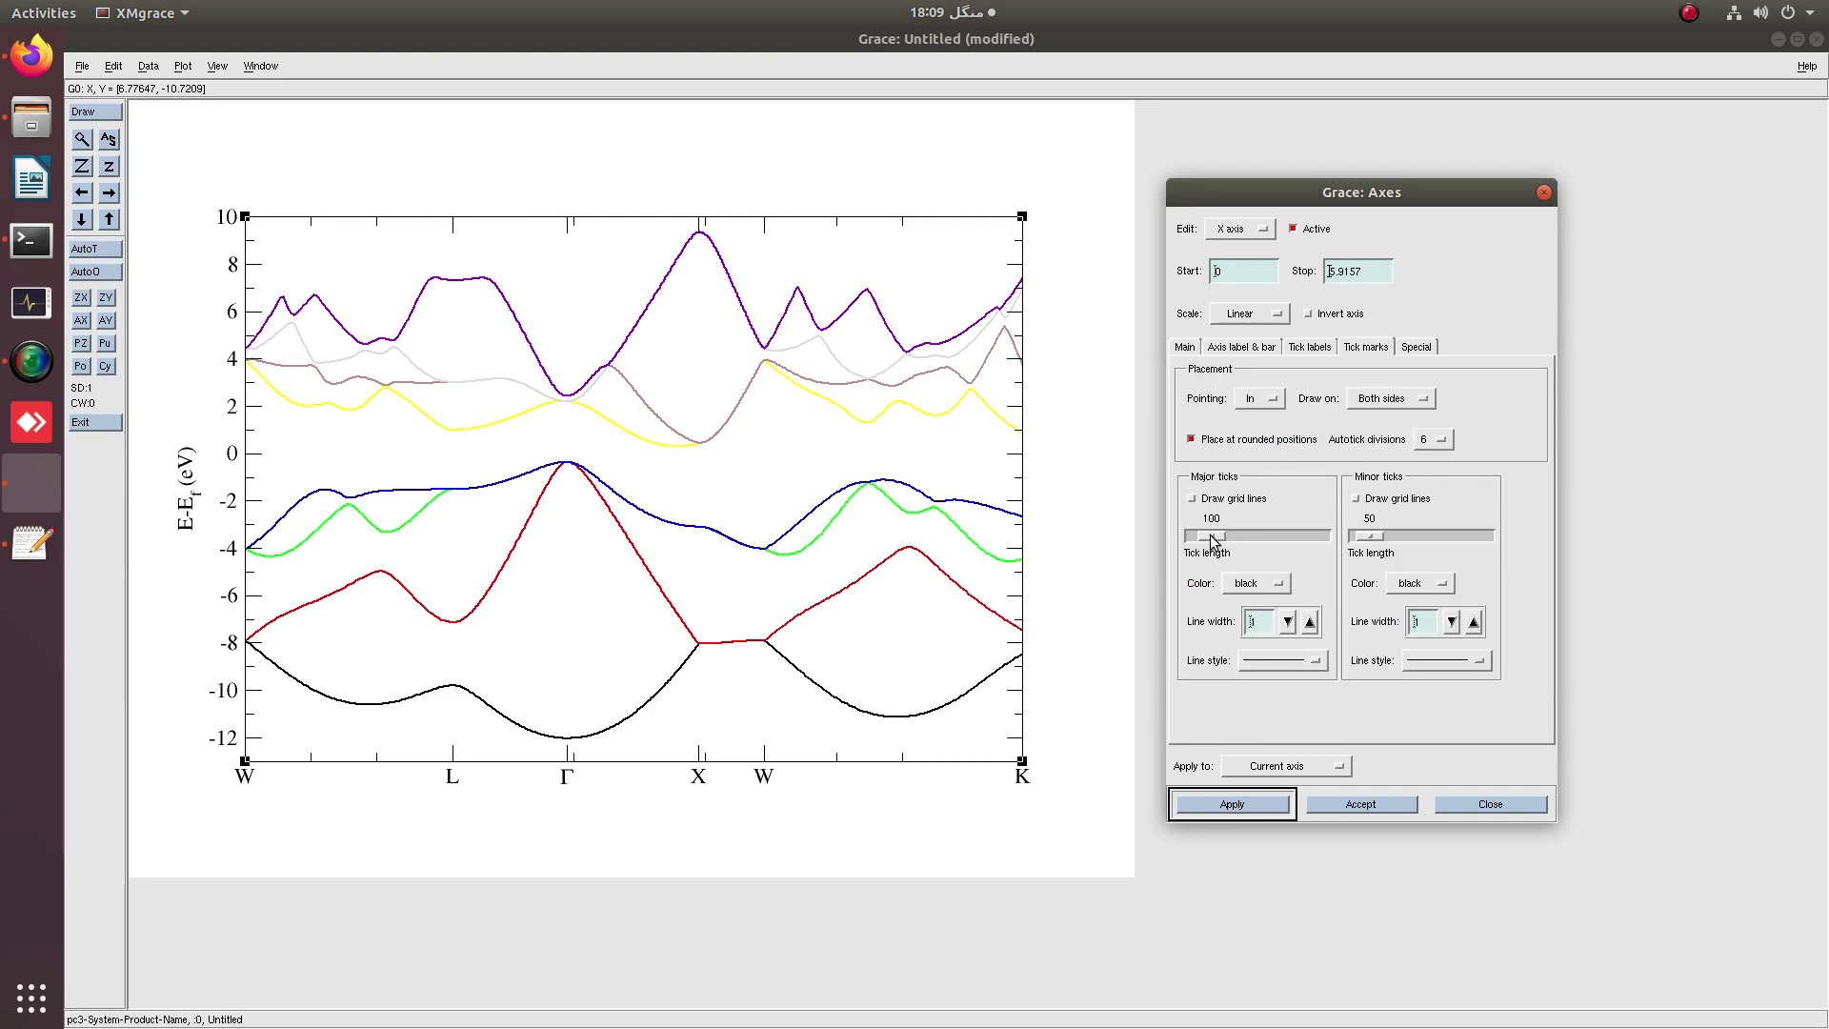
{"action": "left_click_drag", "start_coordinate": [1213, 538], "coordinate": [1198, 539]}
{"action": "left_click_drag", "start_coordinate": [1375, 539], "coordinate": [1353, 541]}
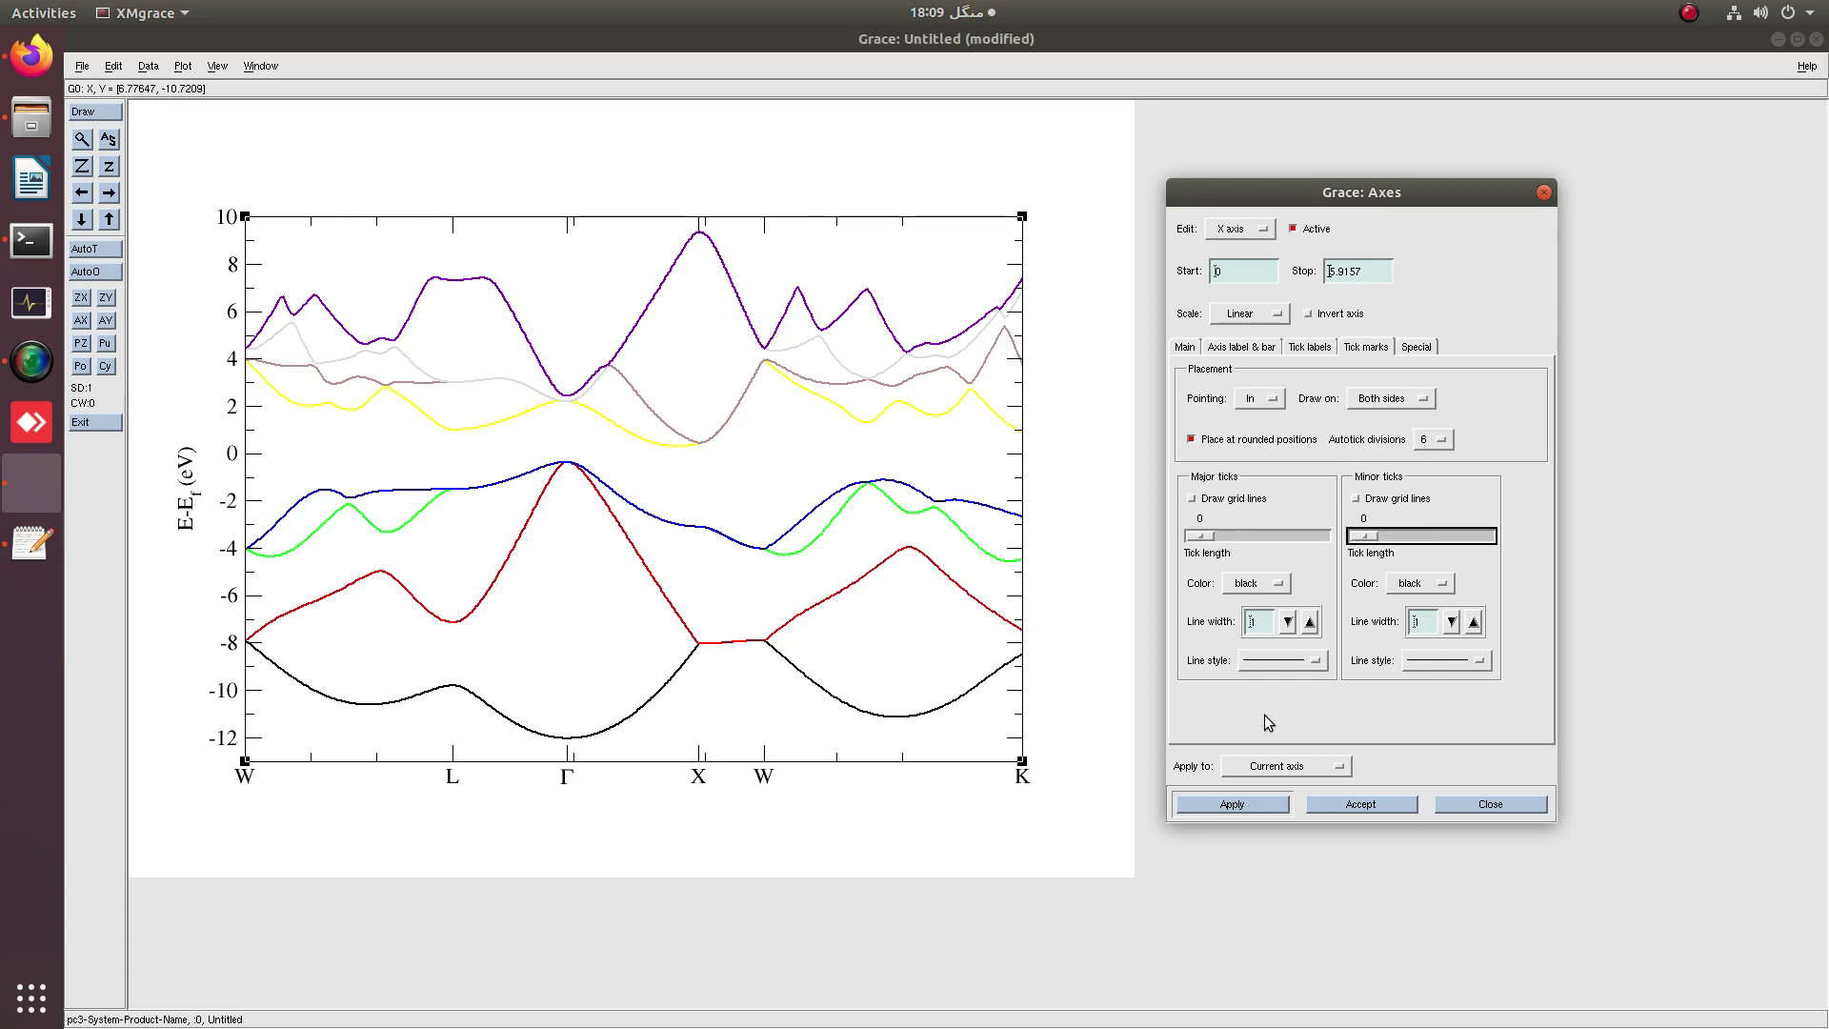
{"action": "left_click", "coordinate": [1254, 810]}
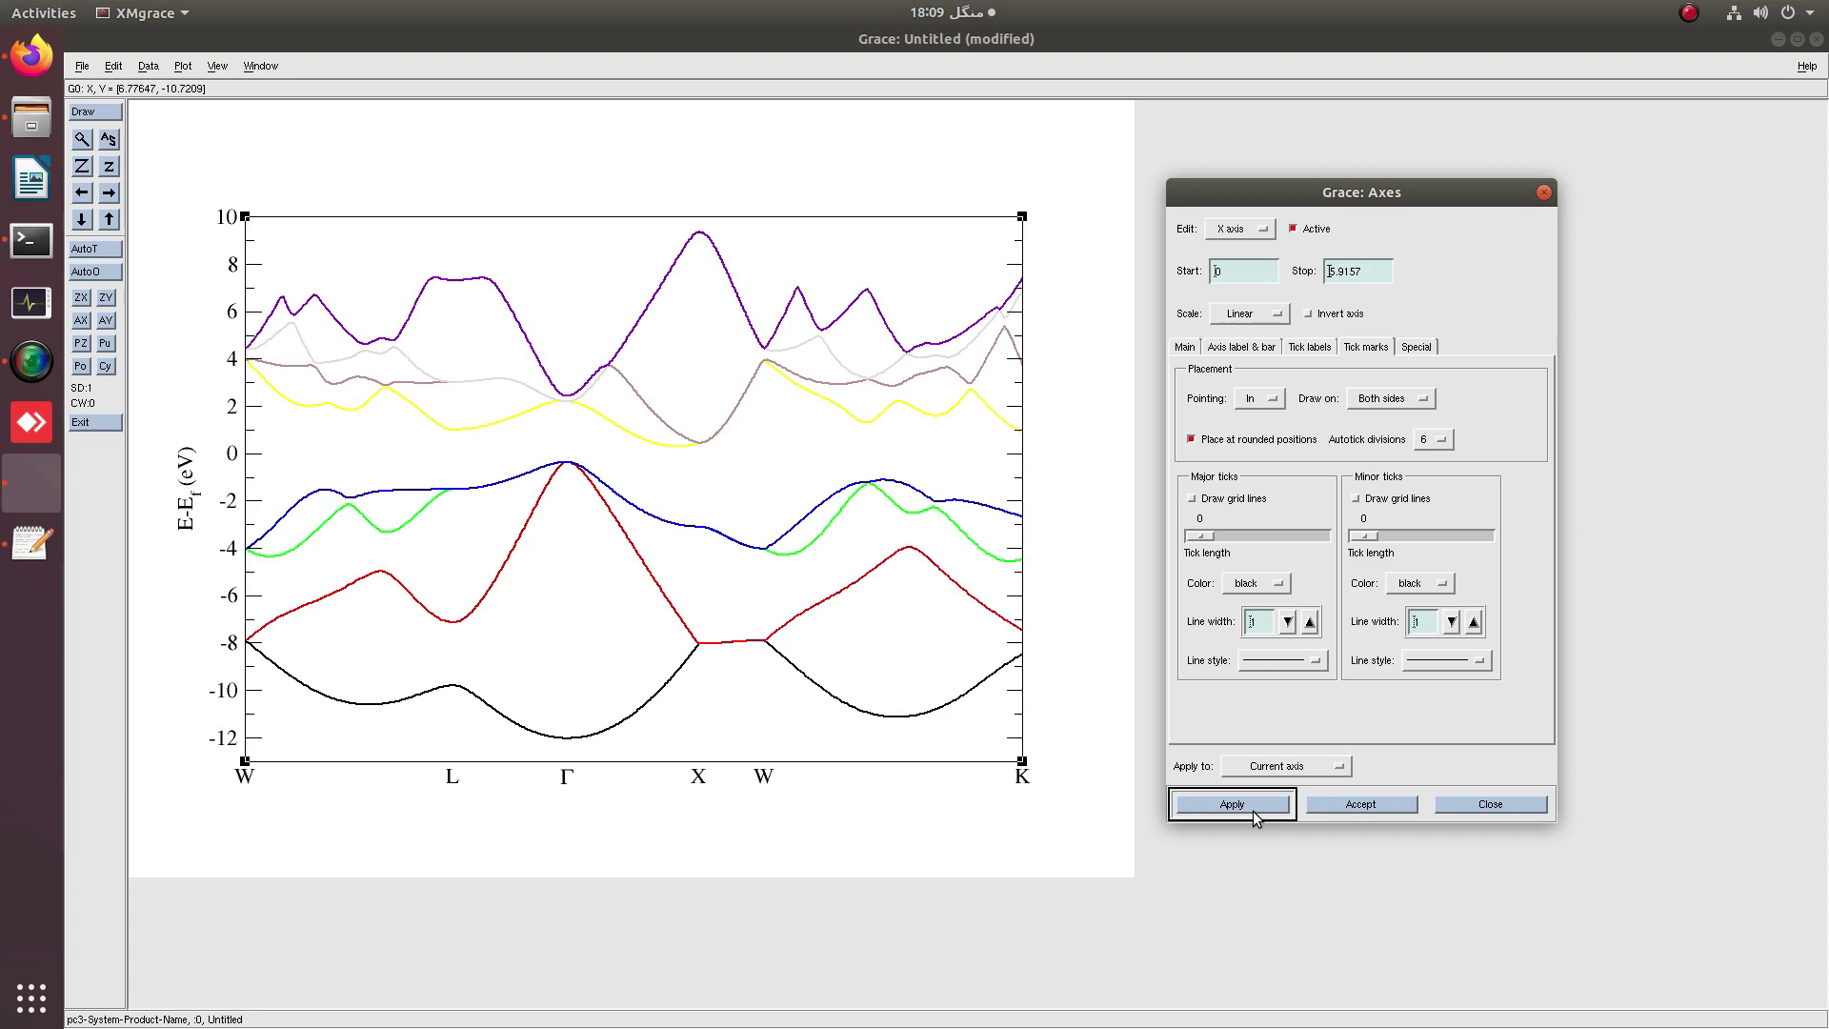
Turn on major-tick grid lines with tick length 0, then close the Axes dialog.
{"action": "left_click", "coordinate": [1195, 503]}
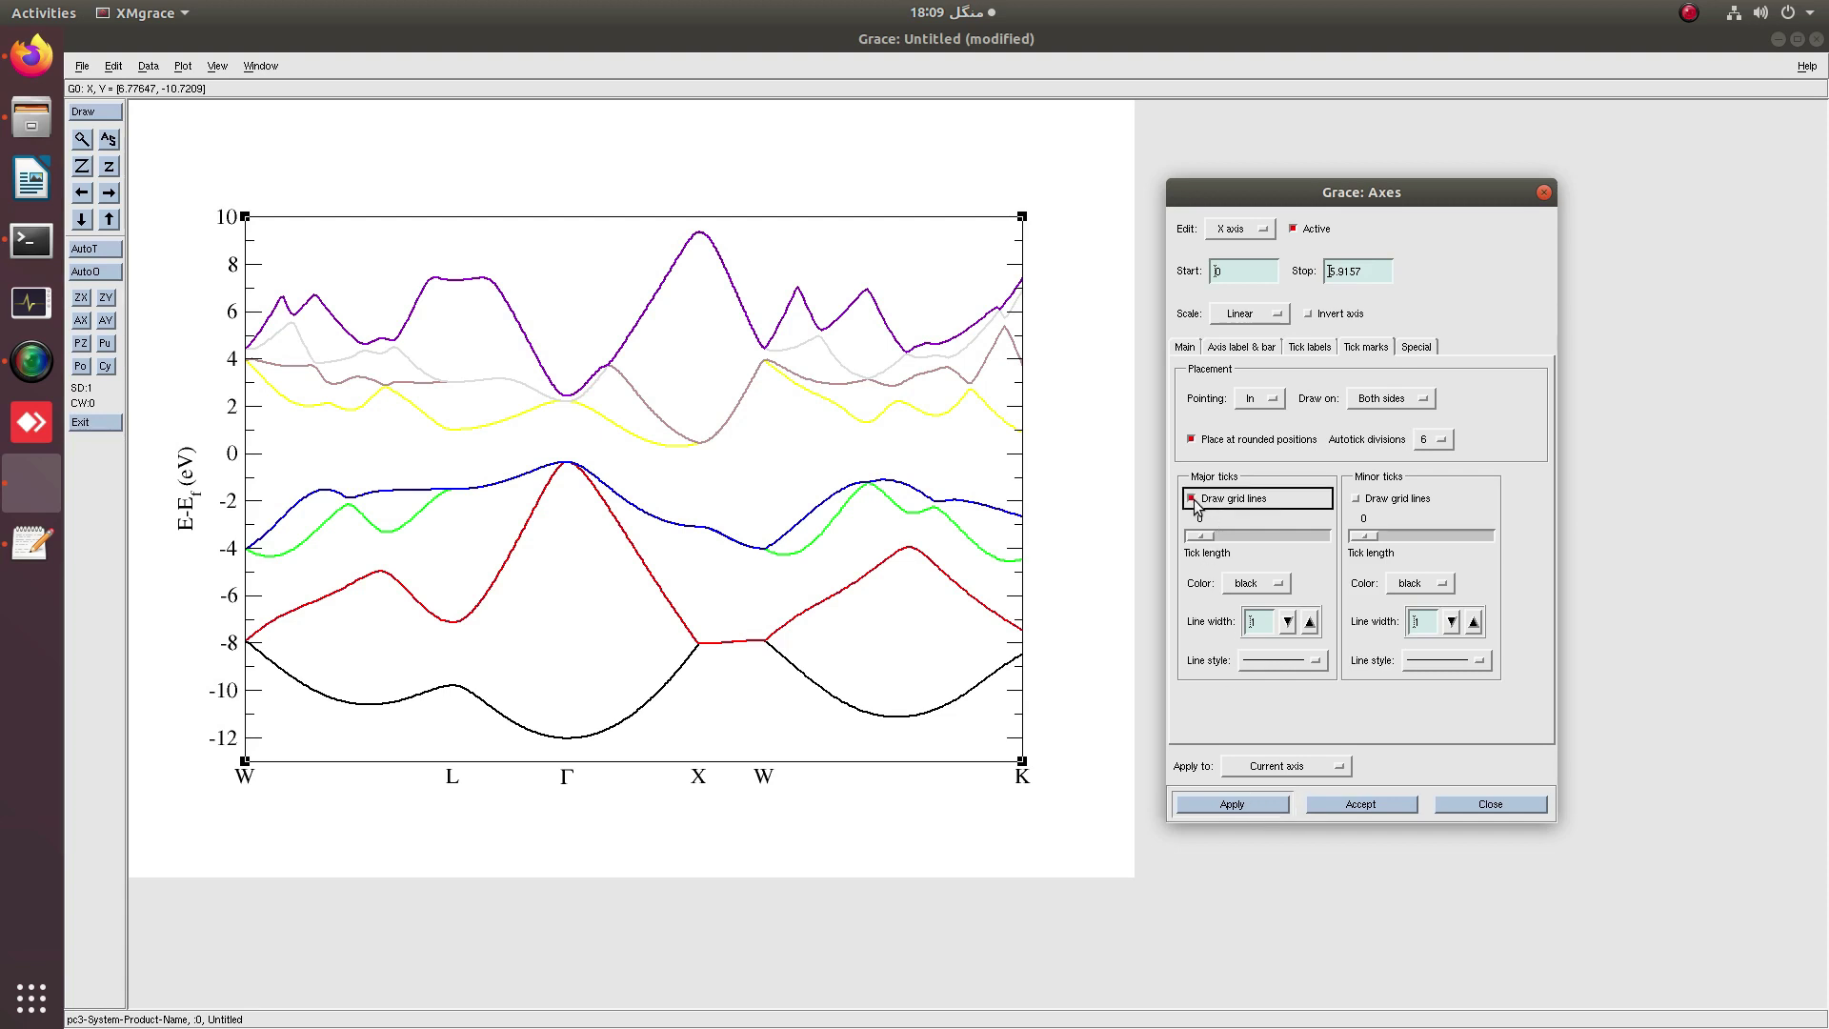
{"action": "left_click", "coordinate": [1230, 803]}
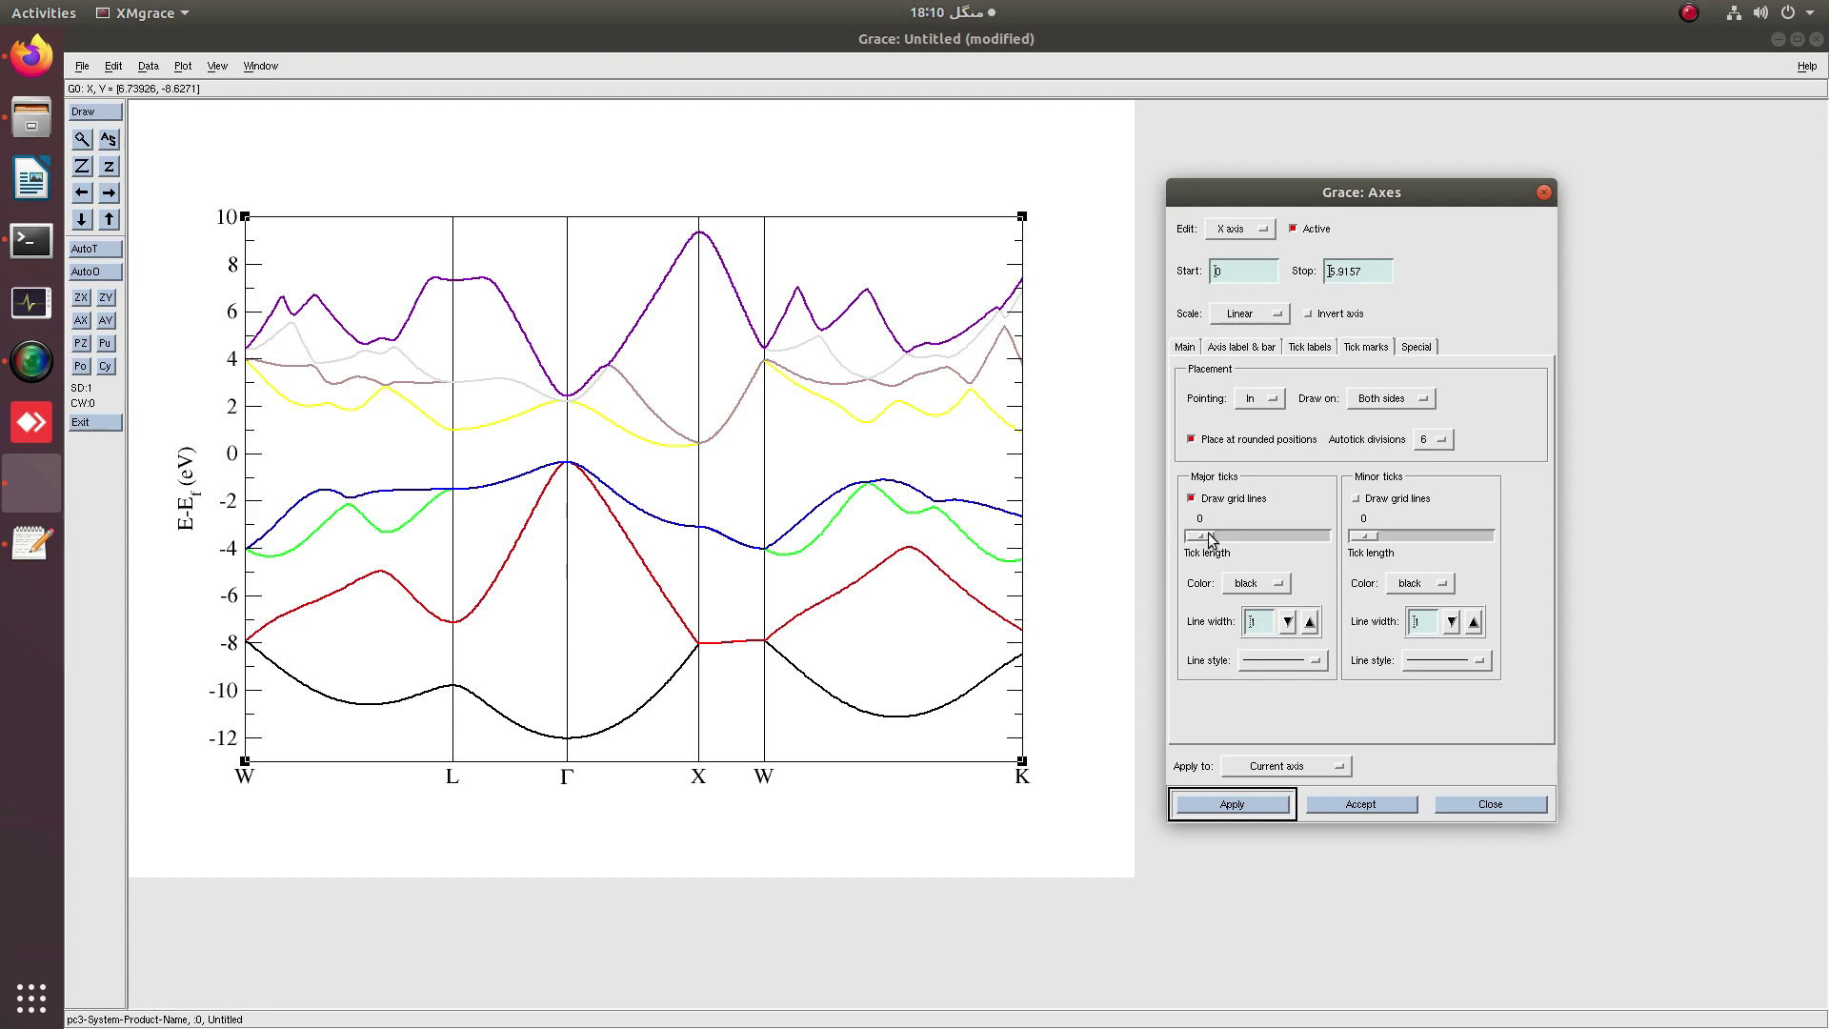
{"action": "mouse_move", "coordinate": [1208, 541]}
{"action": "left_mouse_down"}
{"action": "mouse_move", "coordinate": [1249, 541]}
{"action": "mouse_move", "coordinate": [1199, 544]}
{"action": "left_mouse_up"}
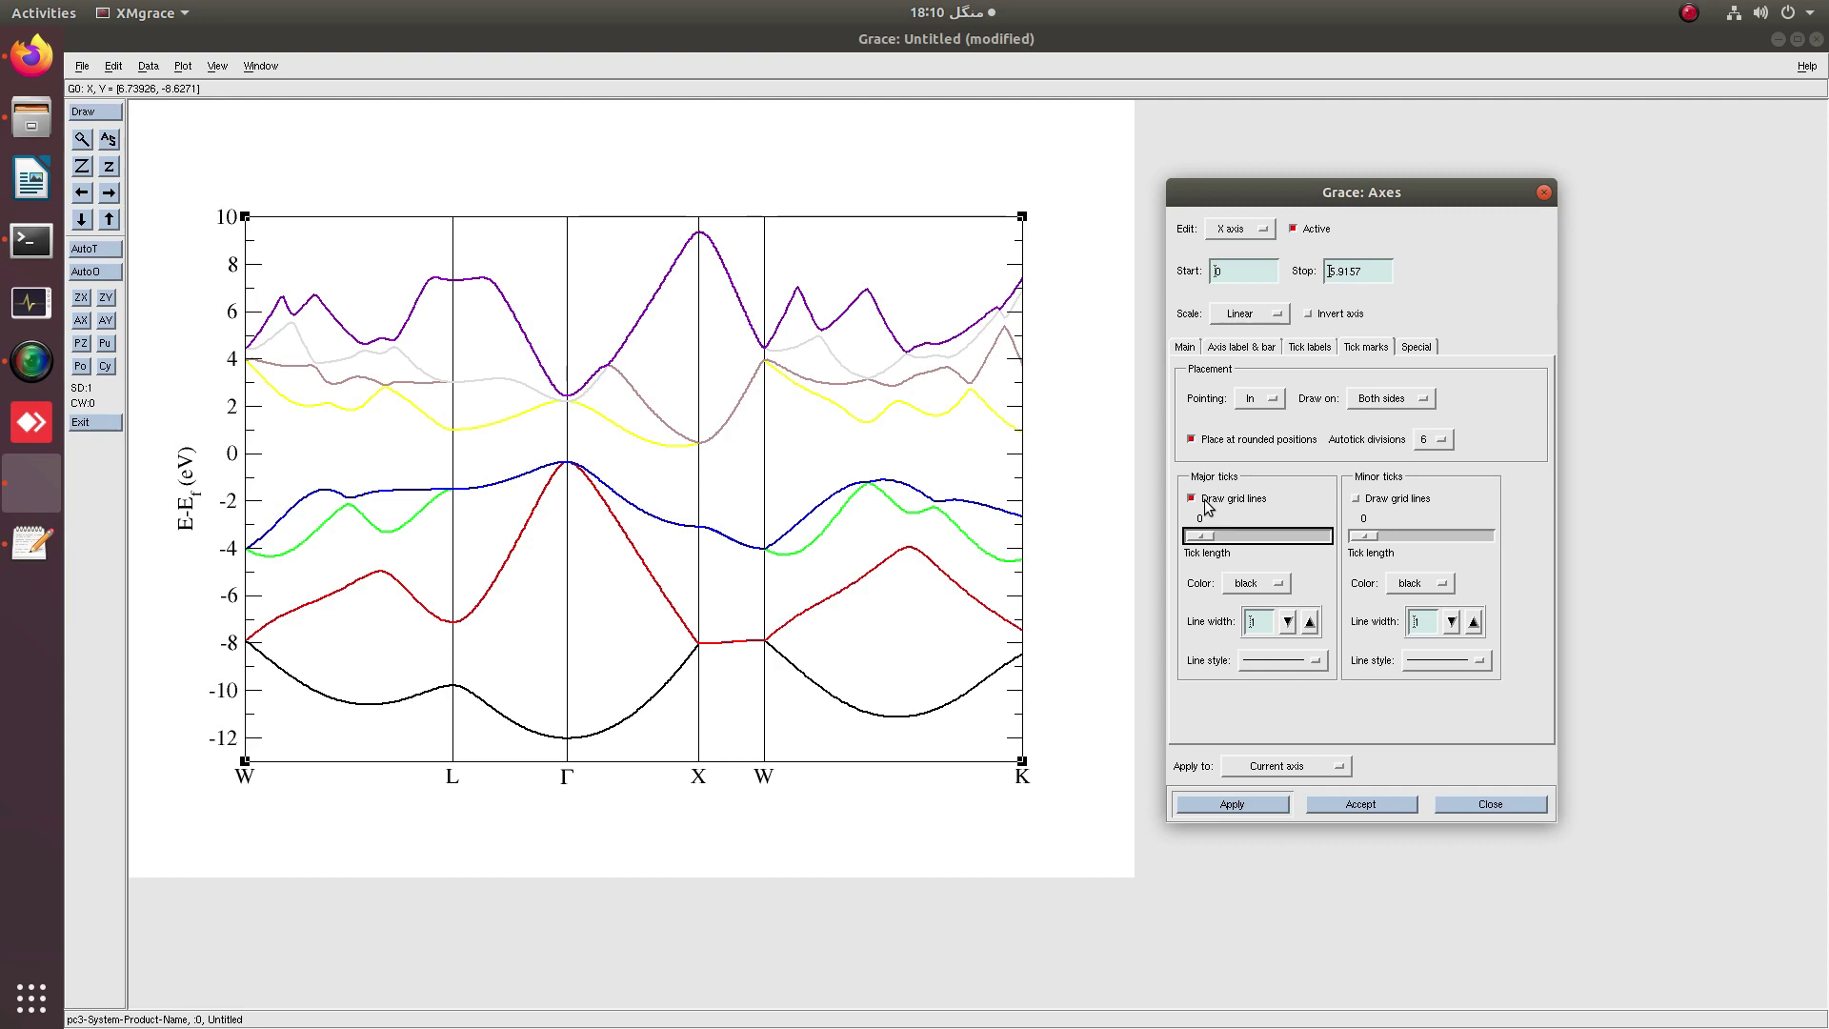
{"action": "left_click", "coordinate": [1208, 501]}
{"action": "left_click", "coordinate": [1208, 501]}
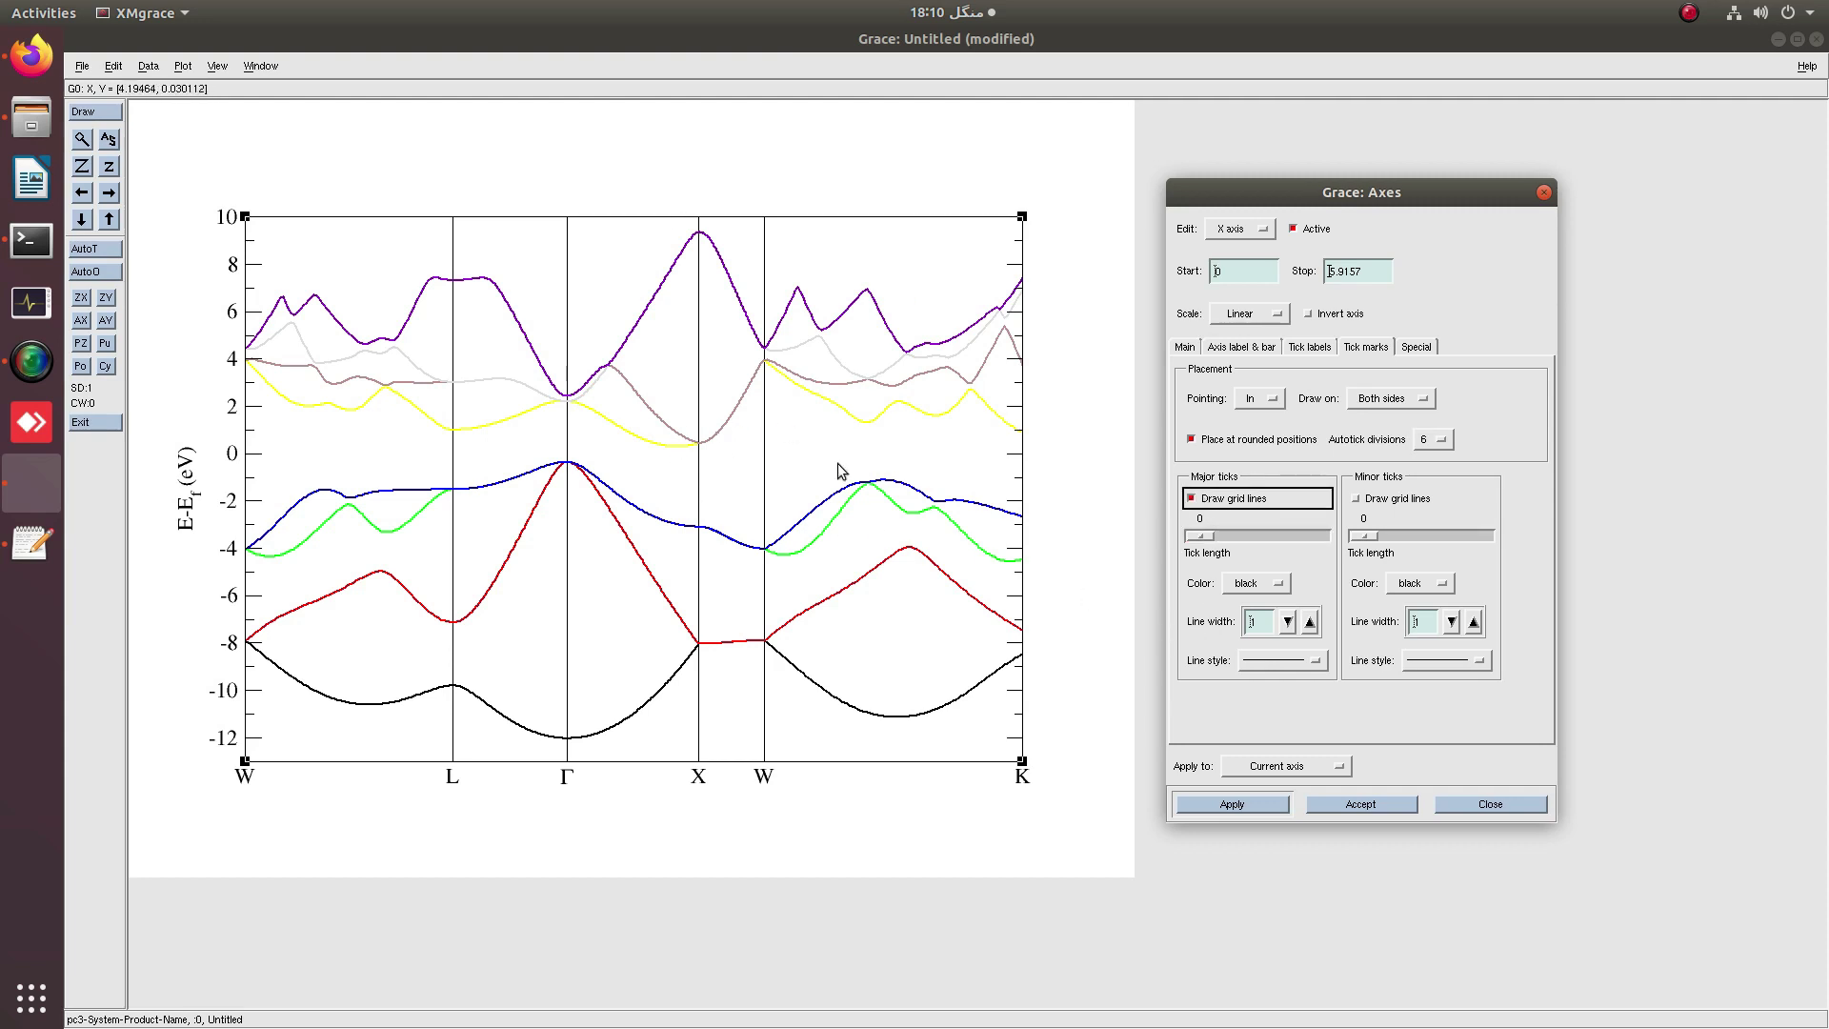
{"action": "left_click", "coordinate": [1255, 806]}
{"action": "left_click_drag", "start_coordinate": [1207, 540], "coordinate": [1221, 541]}
{"action": "left_click", "coordinate": [1244, 809]}
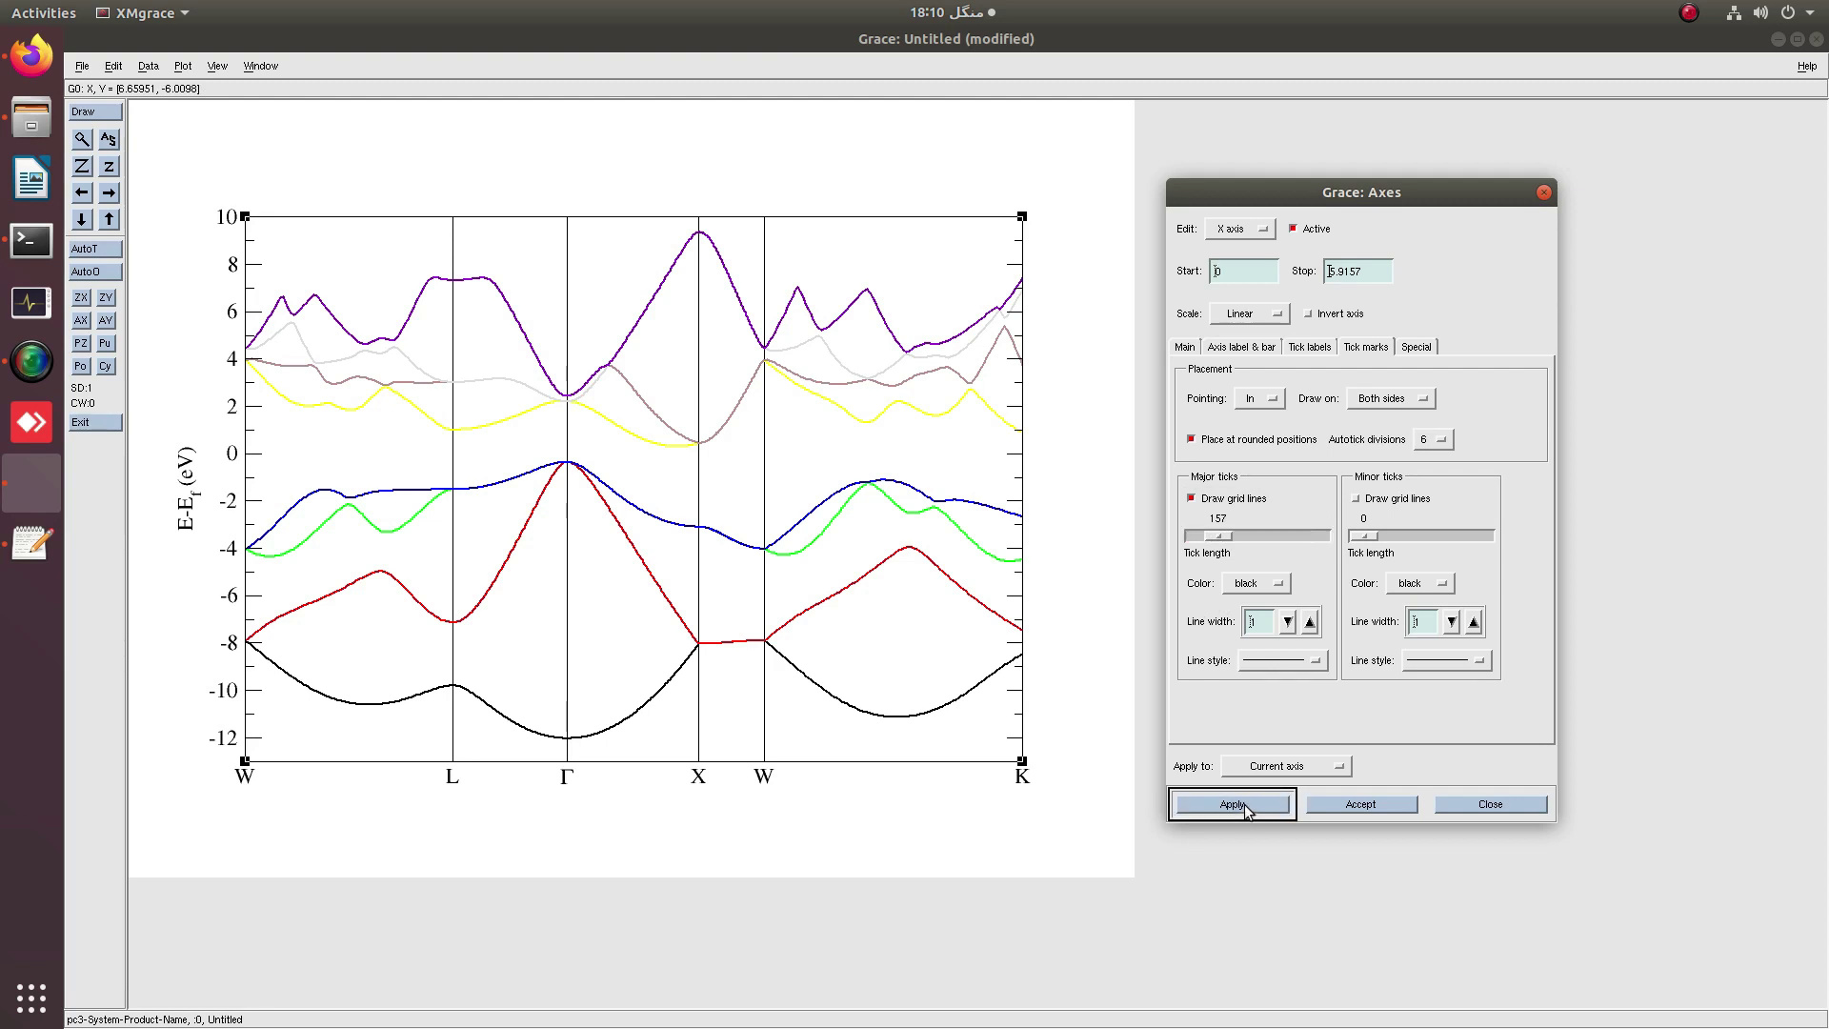
{"action": "left_click", "coordinate": [1243, 806]}
{"action": "left_click_drag", "start_coordinate": [1220, 536], "coordinate": [1158, 551]}
{"action": "left_click", "coordinate": [1245, 812]}
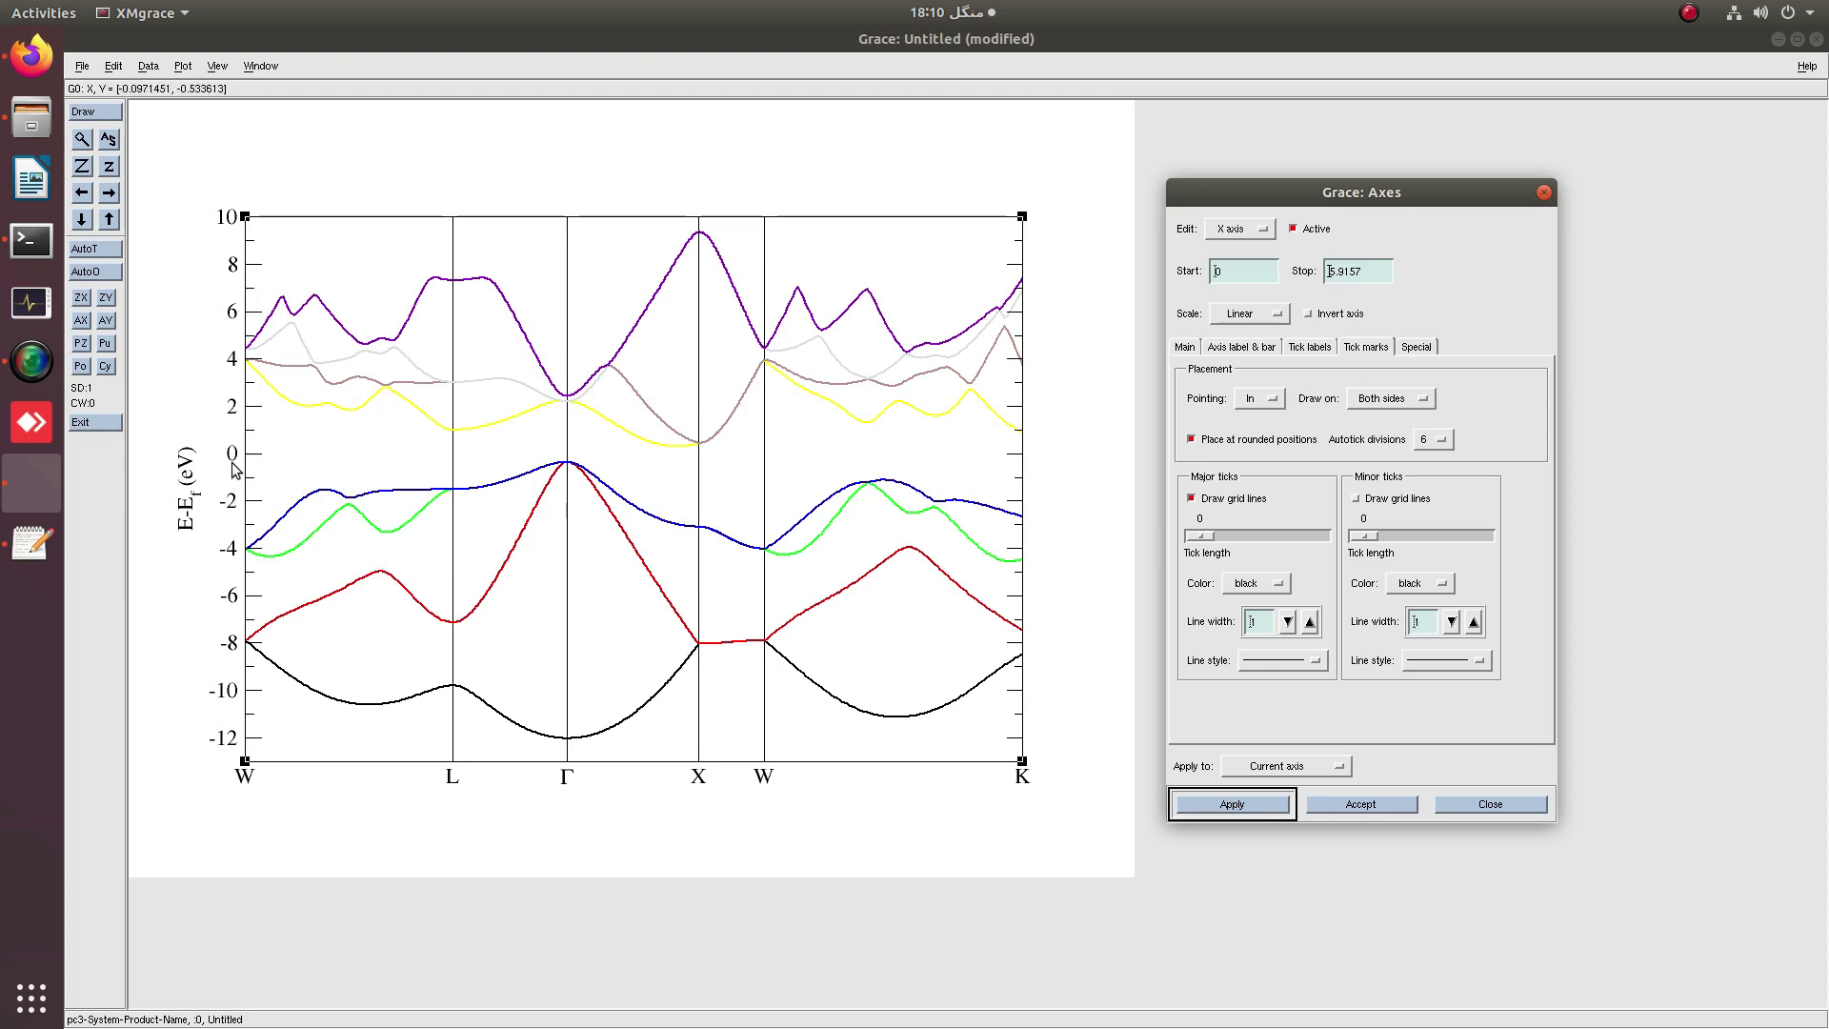
{"action": "left_click", "coordinate": [1490, 804]}
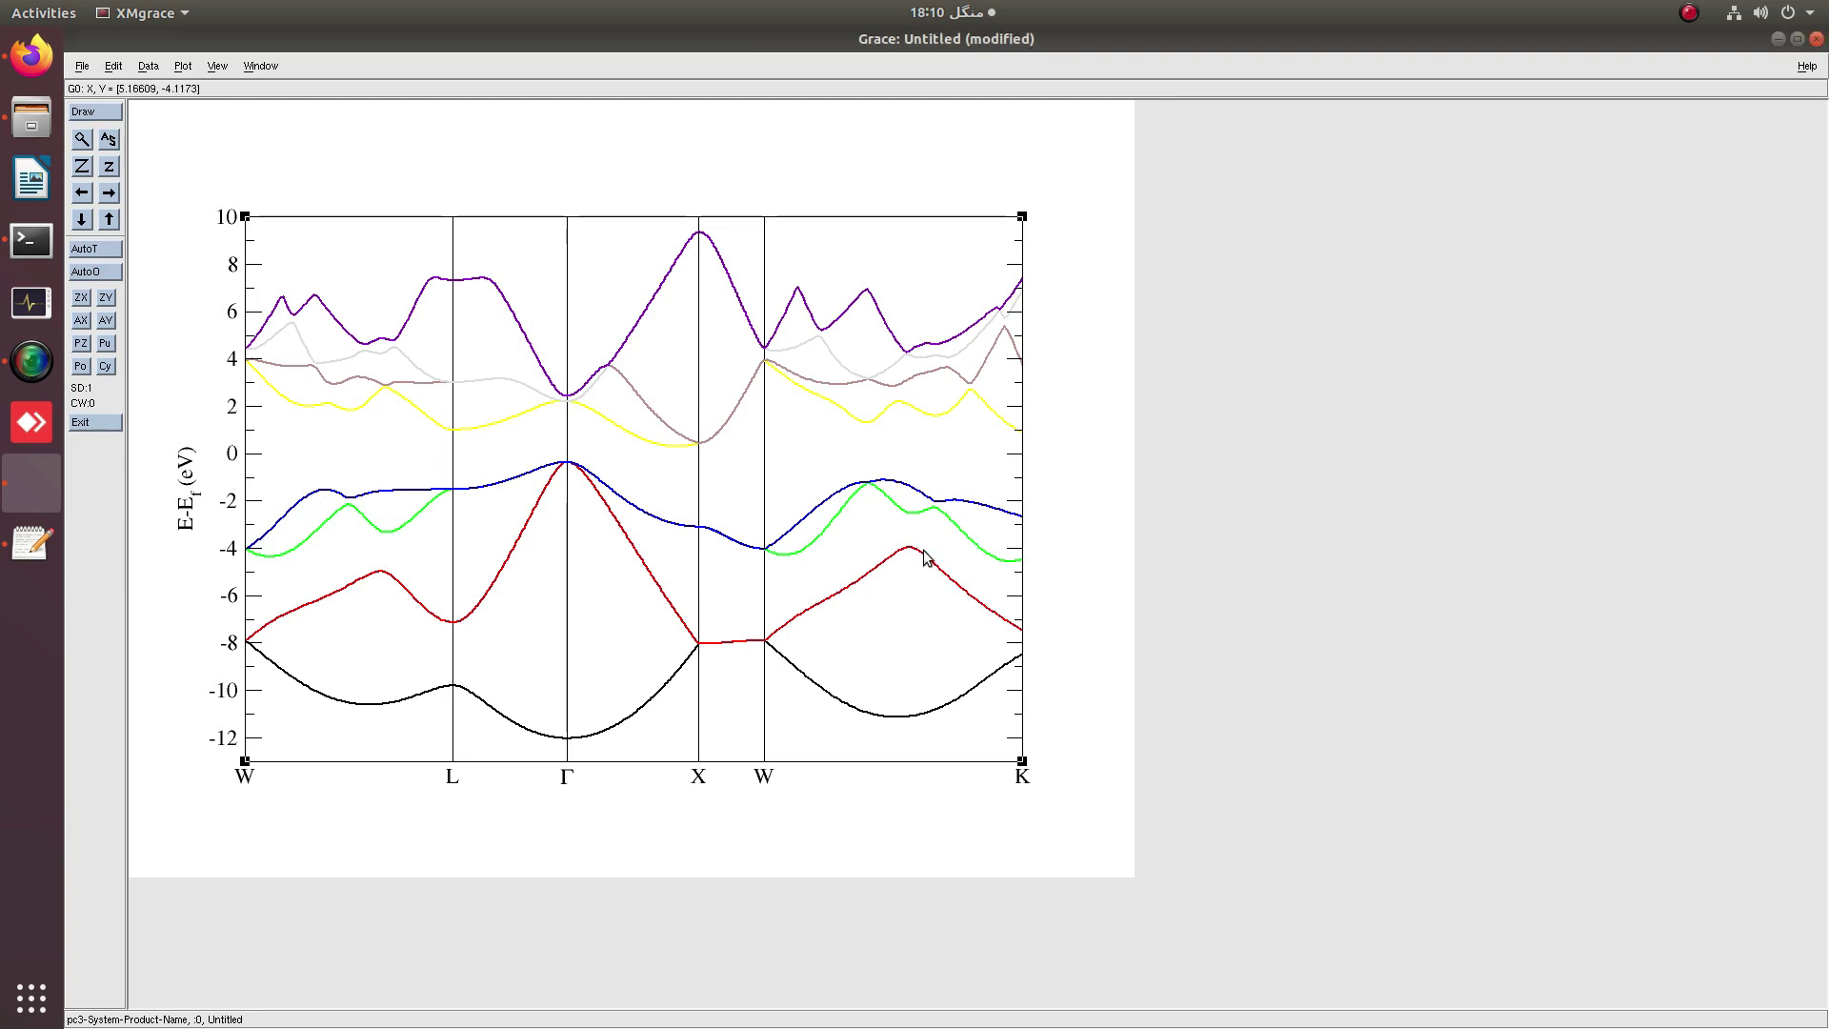
Draw a horizontal line at 0 eV from the left axis to the right edge.
{"action": "left_click", "coordinate": [259, 65]}
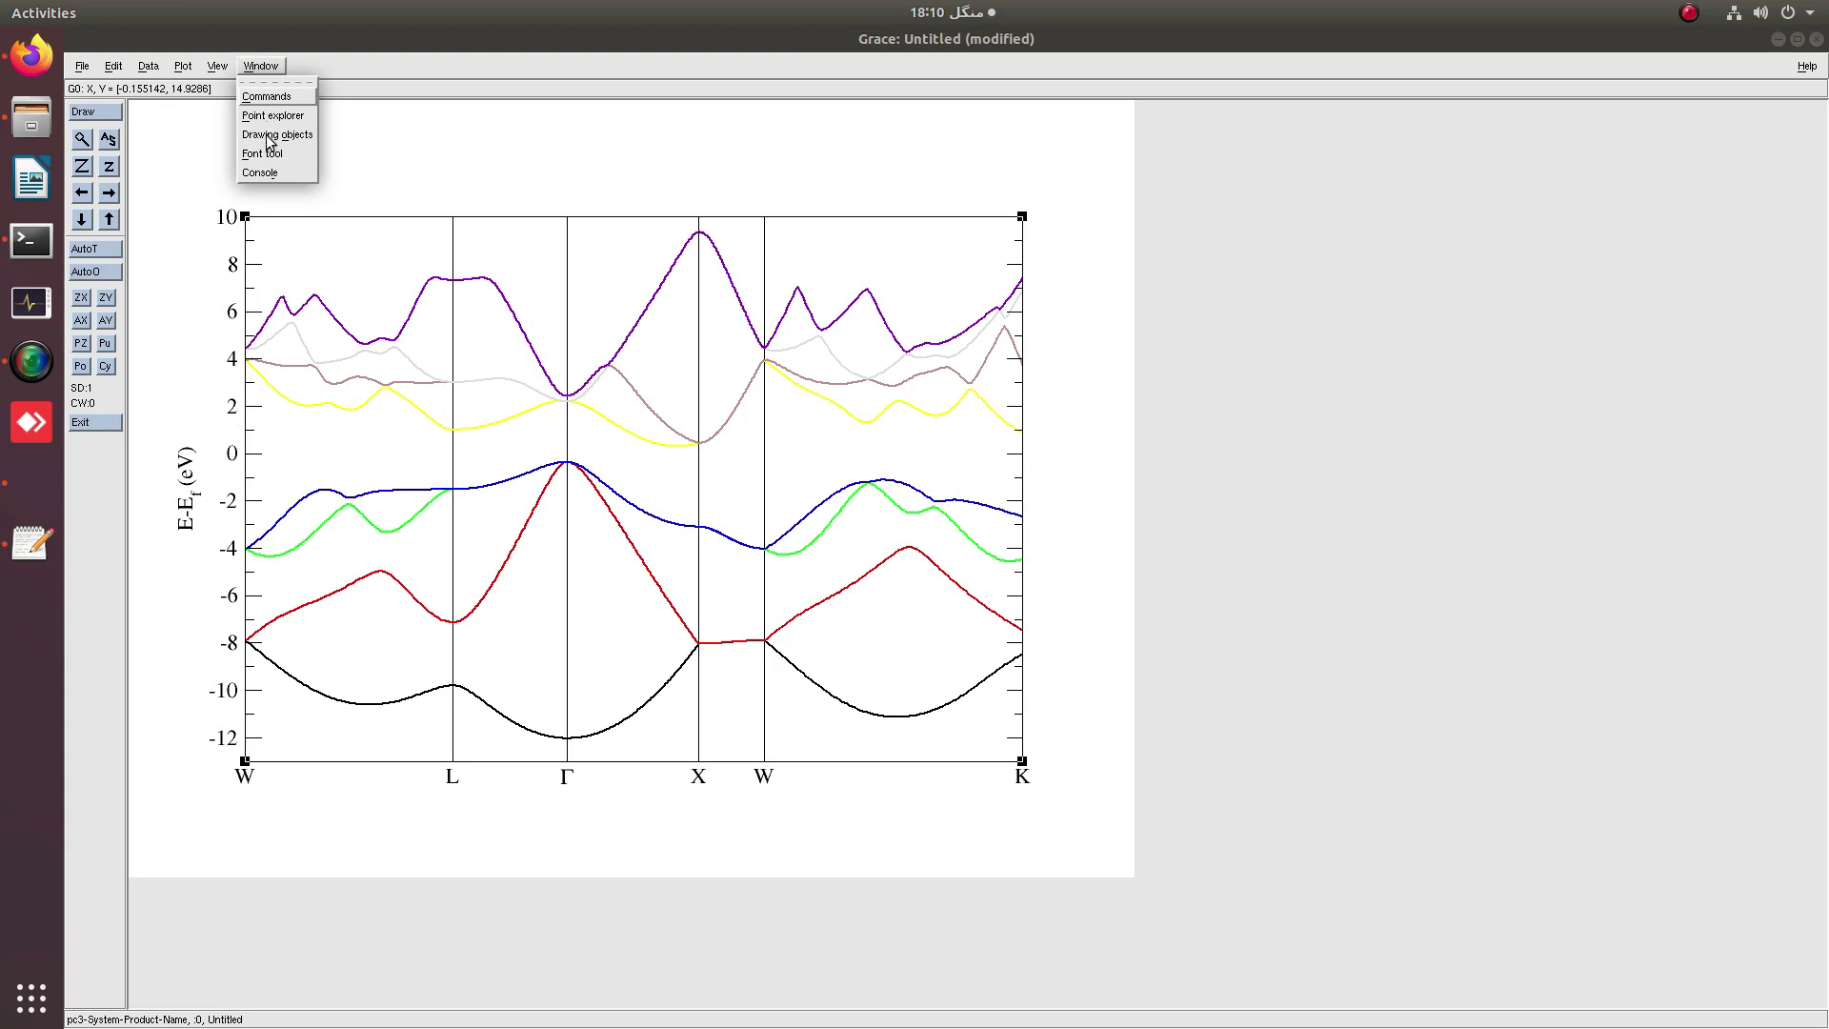
{"action": "left_click", "coordinate": [274, 135]}
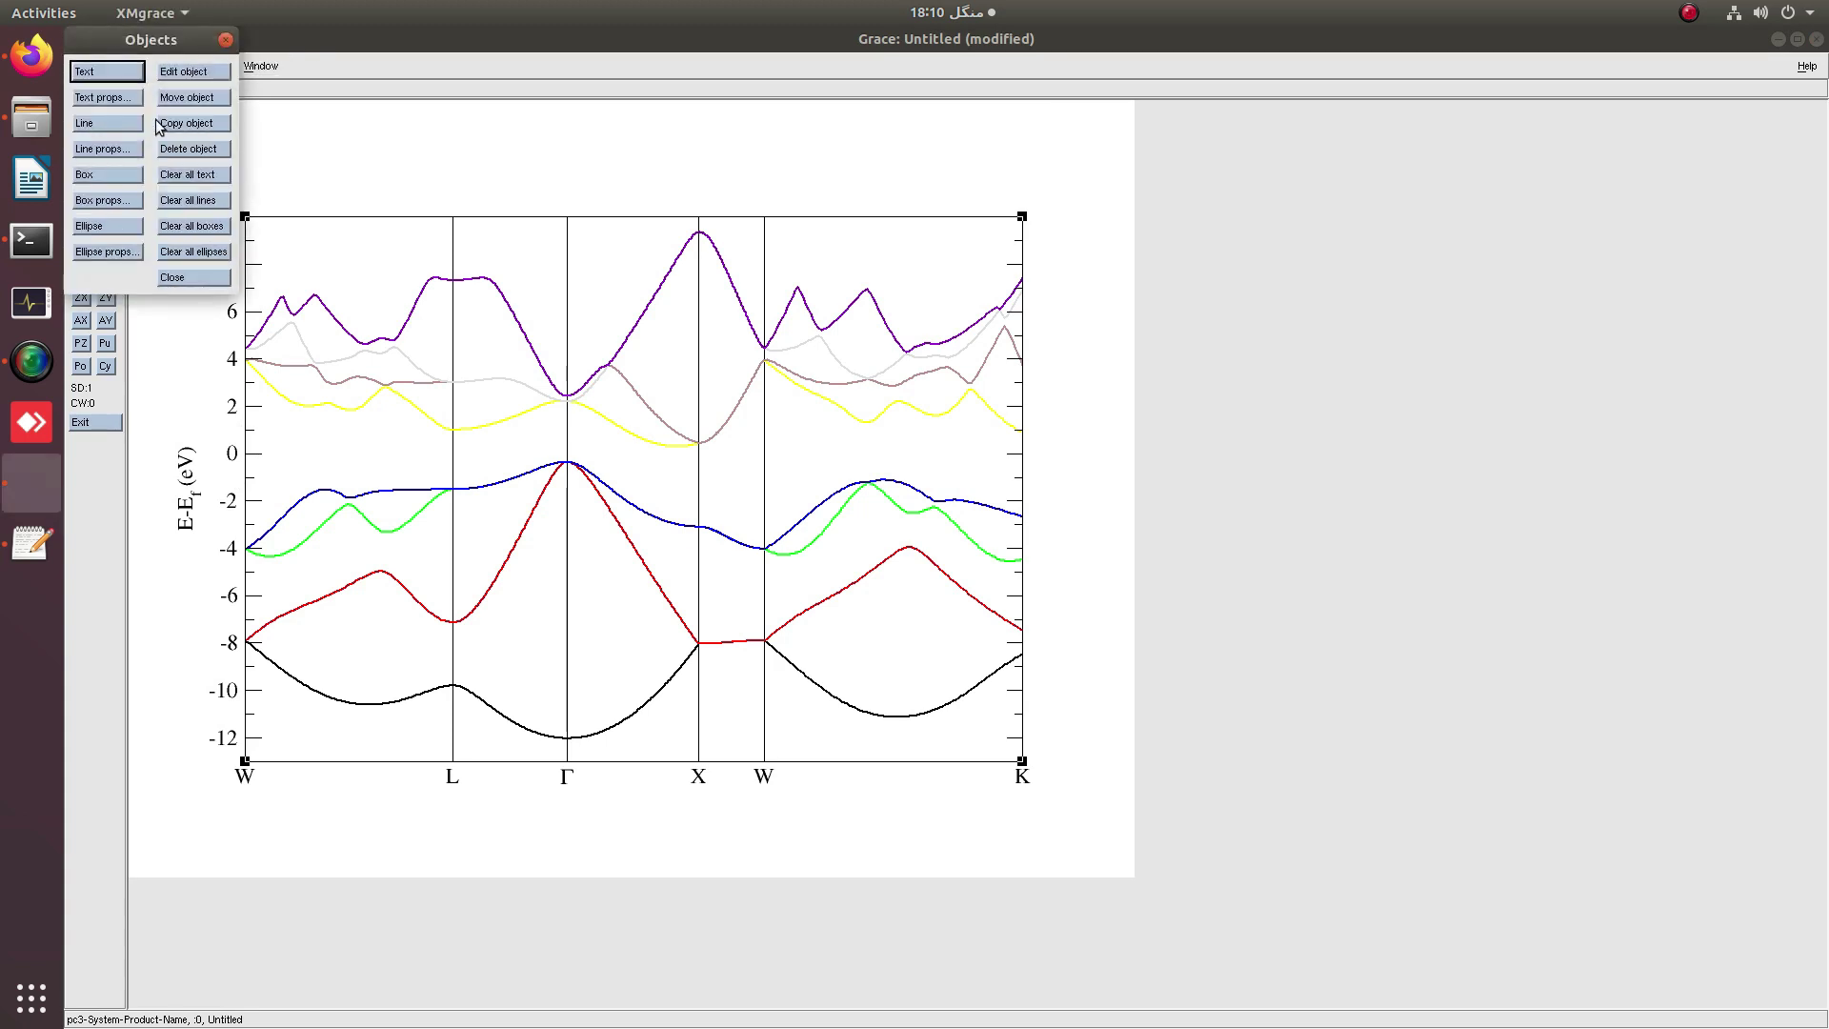
{"action": "left_click", "coordinate": [93, 122]}
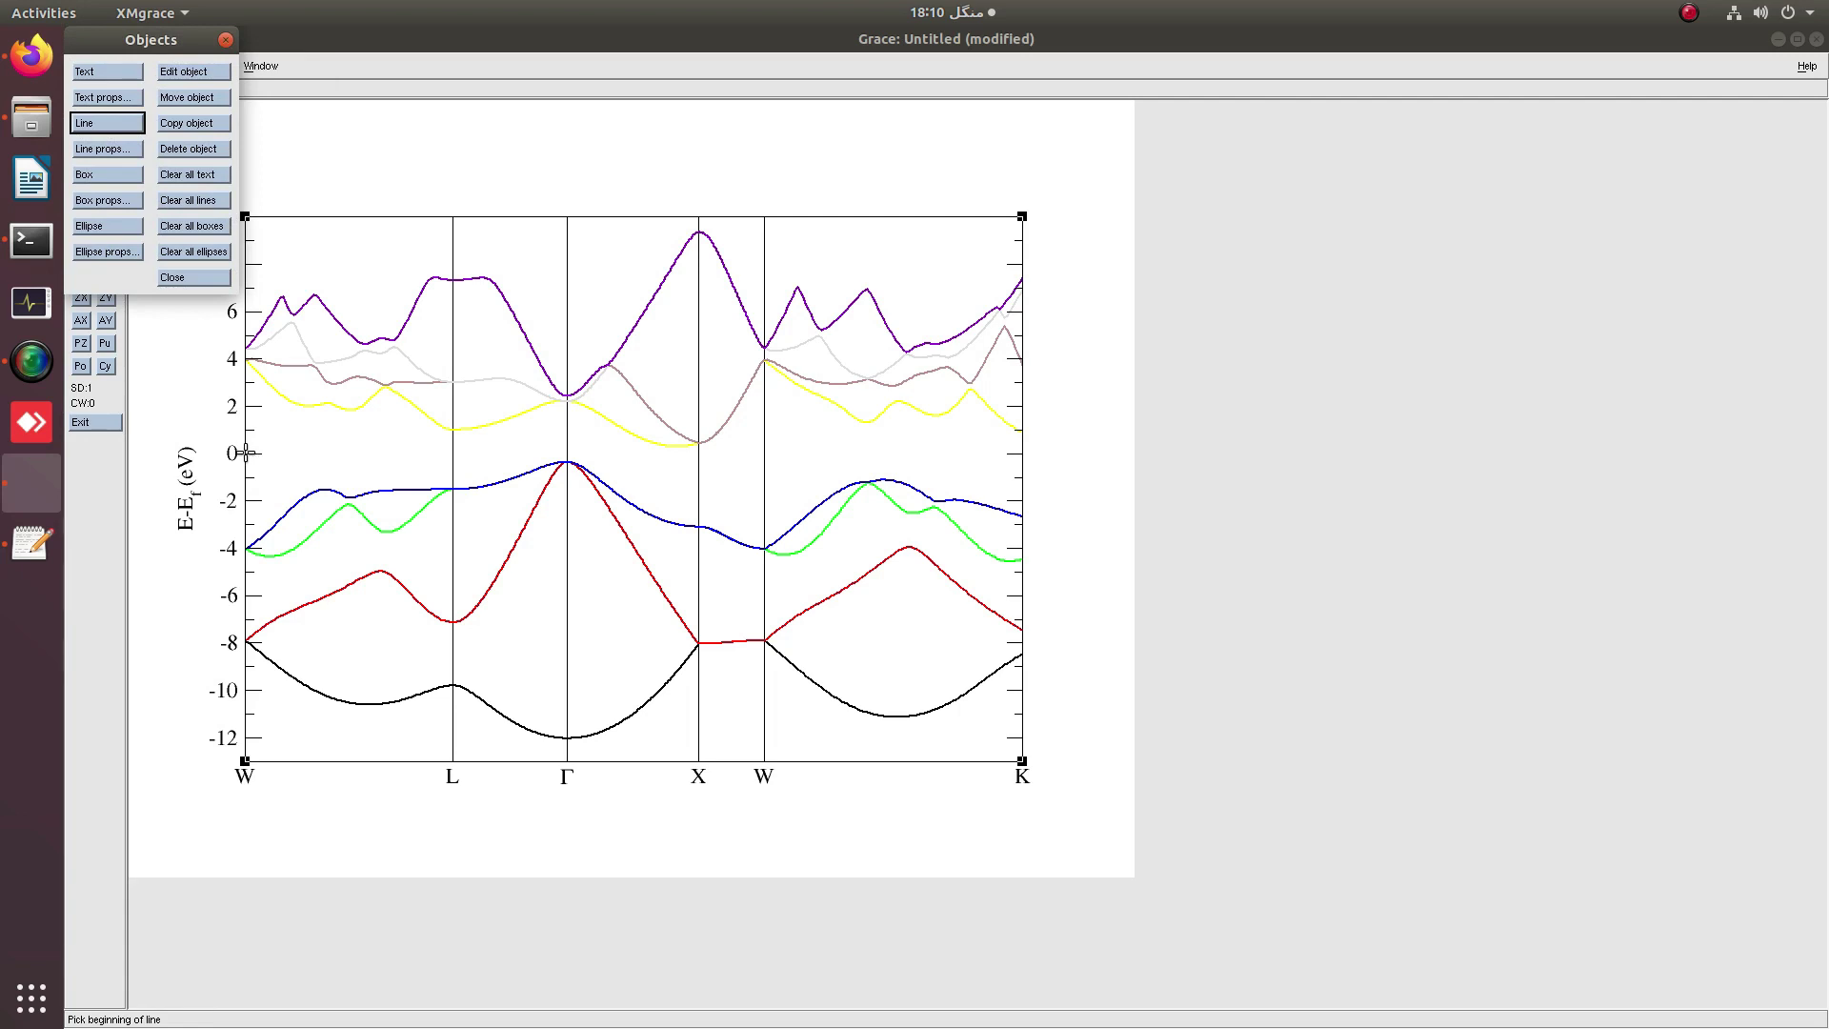
{"action": "left_click", "coordinate": [245, 453]}
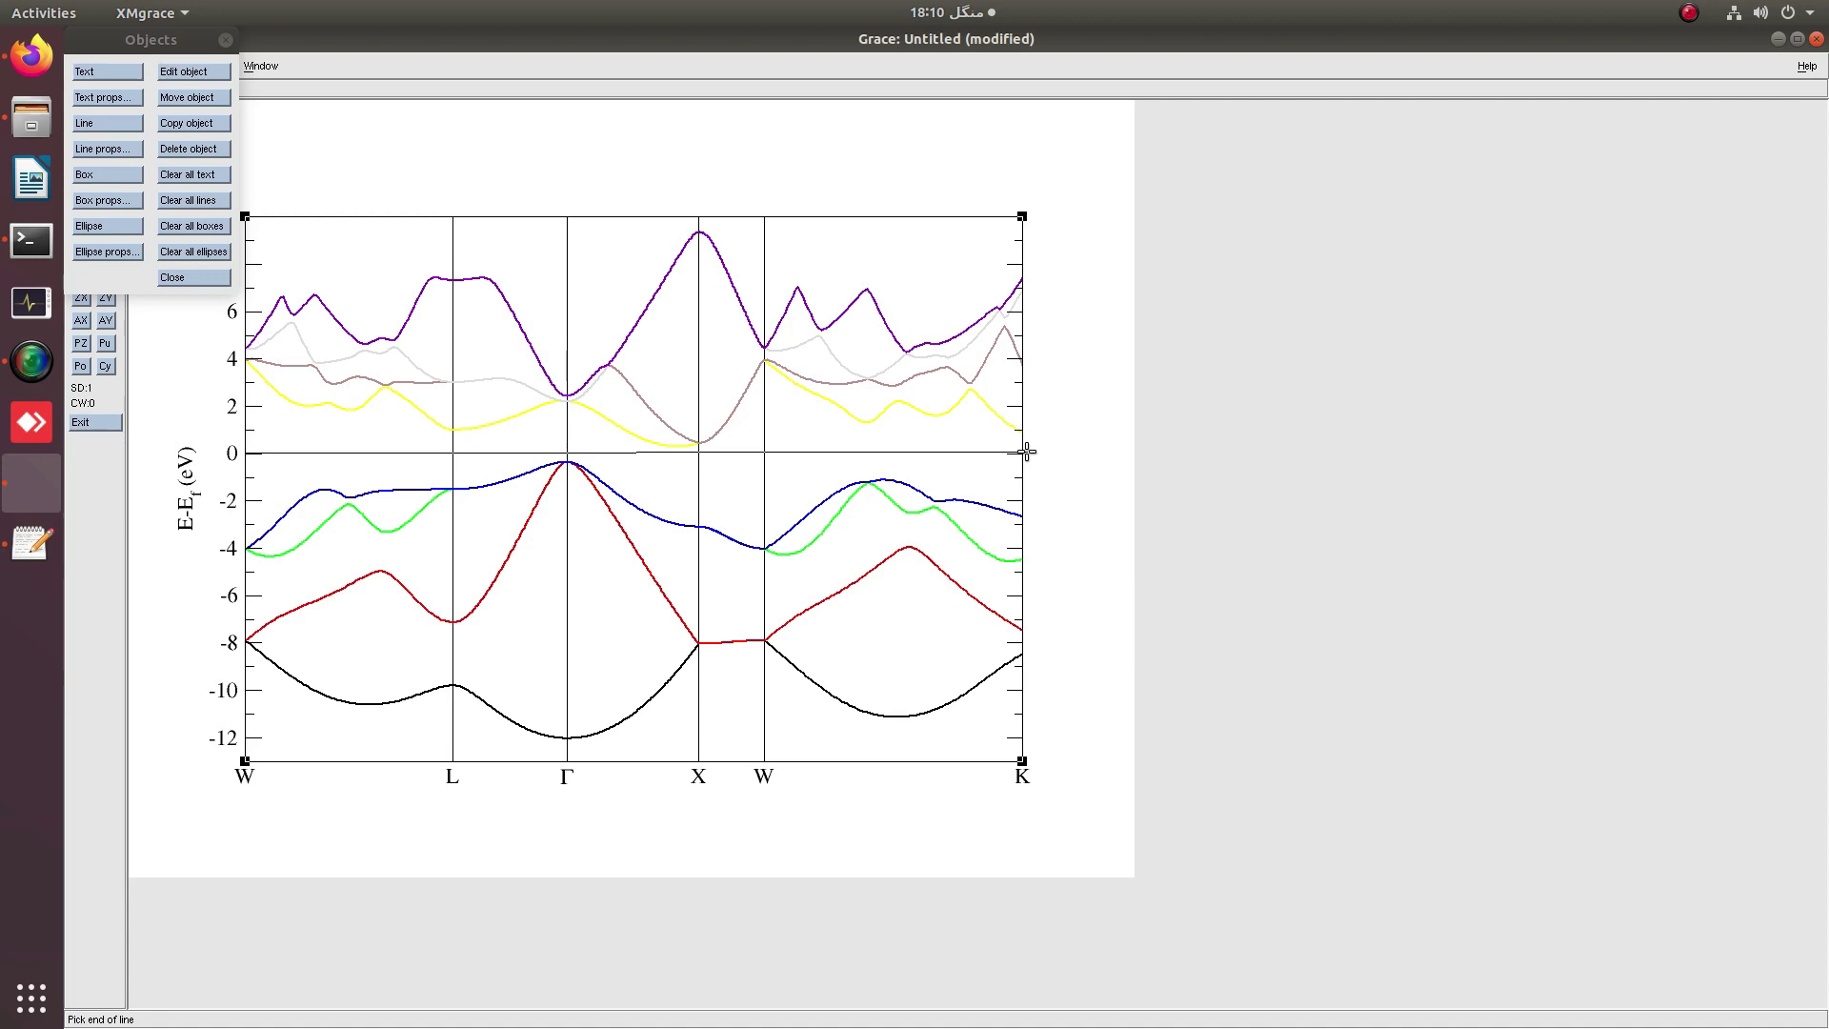
{"action": "left_click", "coordinate": [1027, 454]}
{"action": "left_click", "coordinate": [176, 284]}
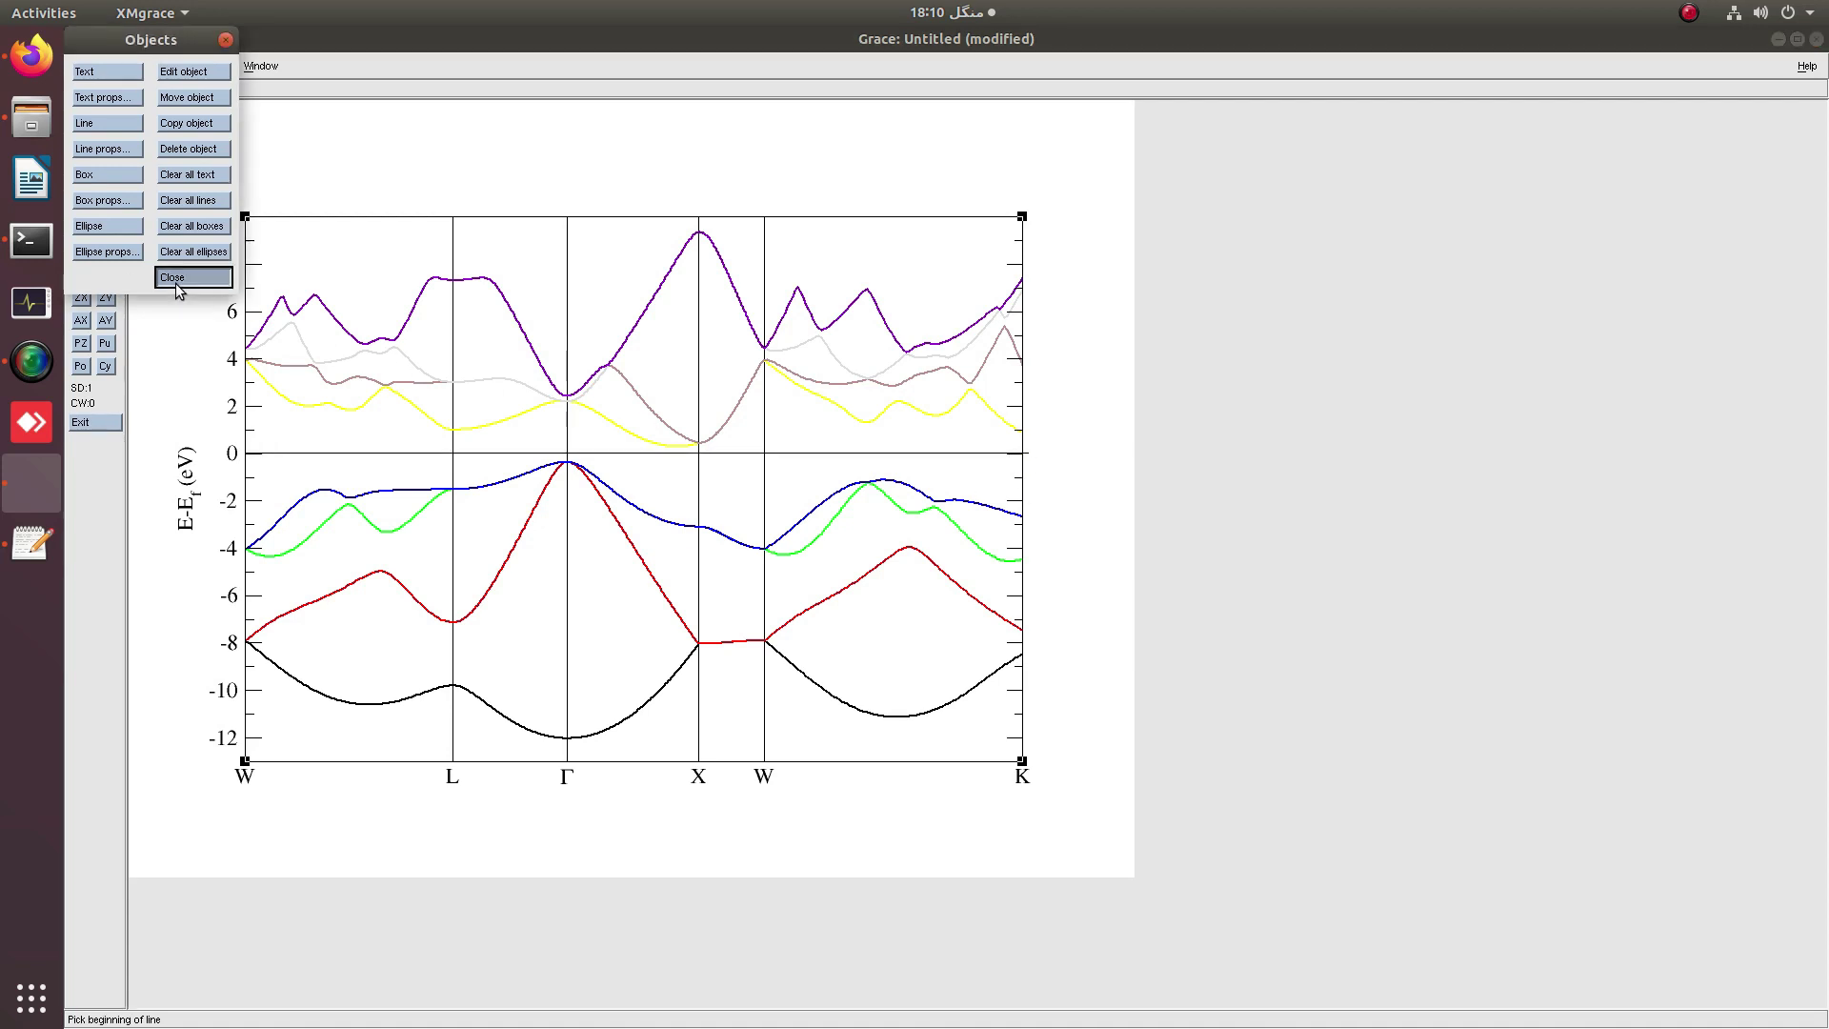
Make the zero line dashed with width 1.5.
{"action": "double_click", "coordinate": [830, 454]}
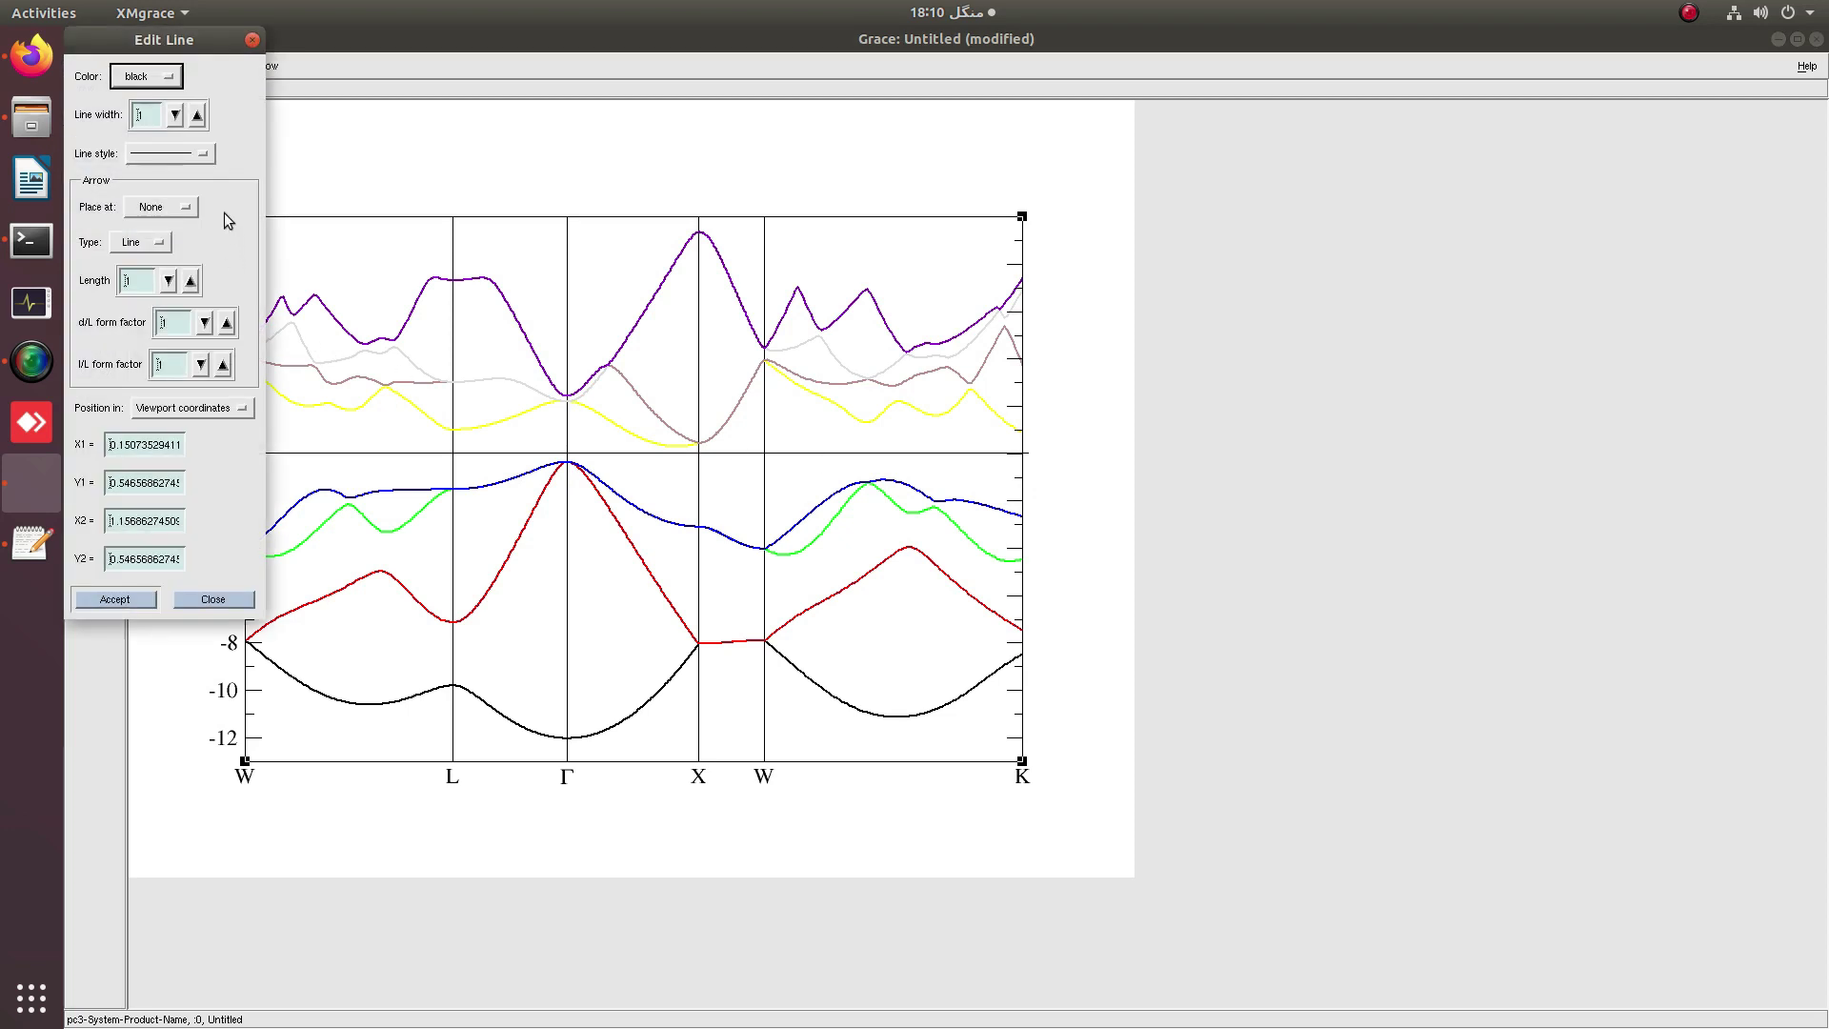
{"action": "left_click", "coordinate": [198, 155]}
{"action": "left_click", "coordinate": [163, 197]}
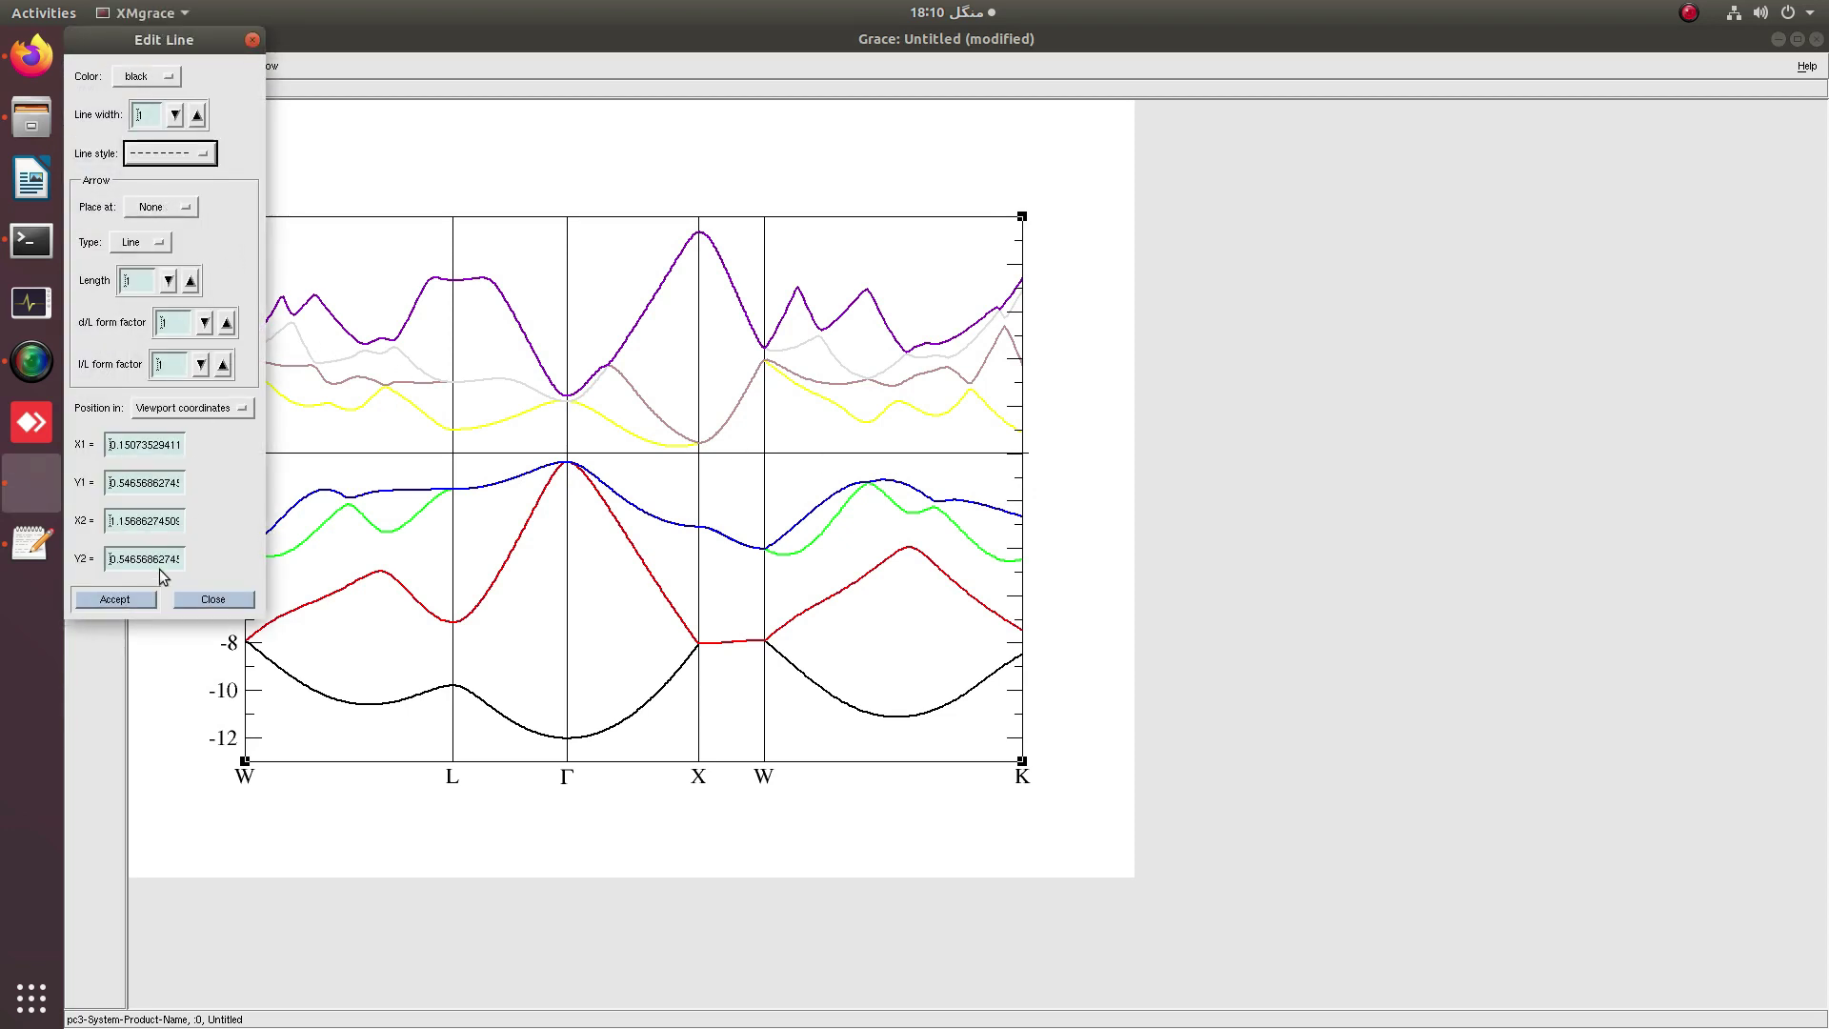
{"action": "left_click", "coordinate": [116, 602]}
{"action": "left_click", "coordinate": [198, 116]}
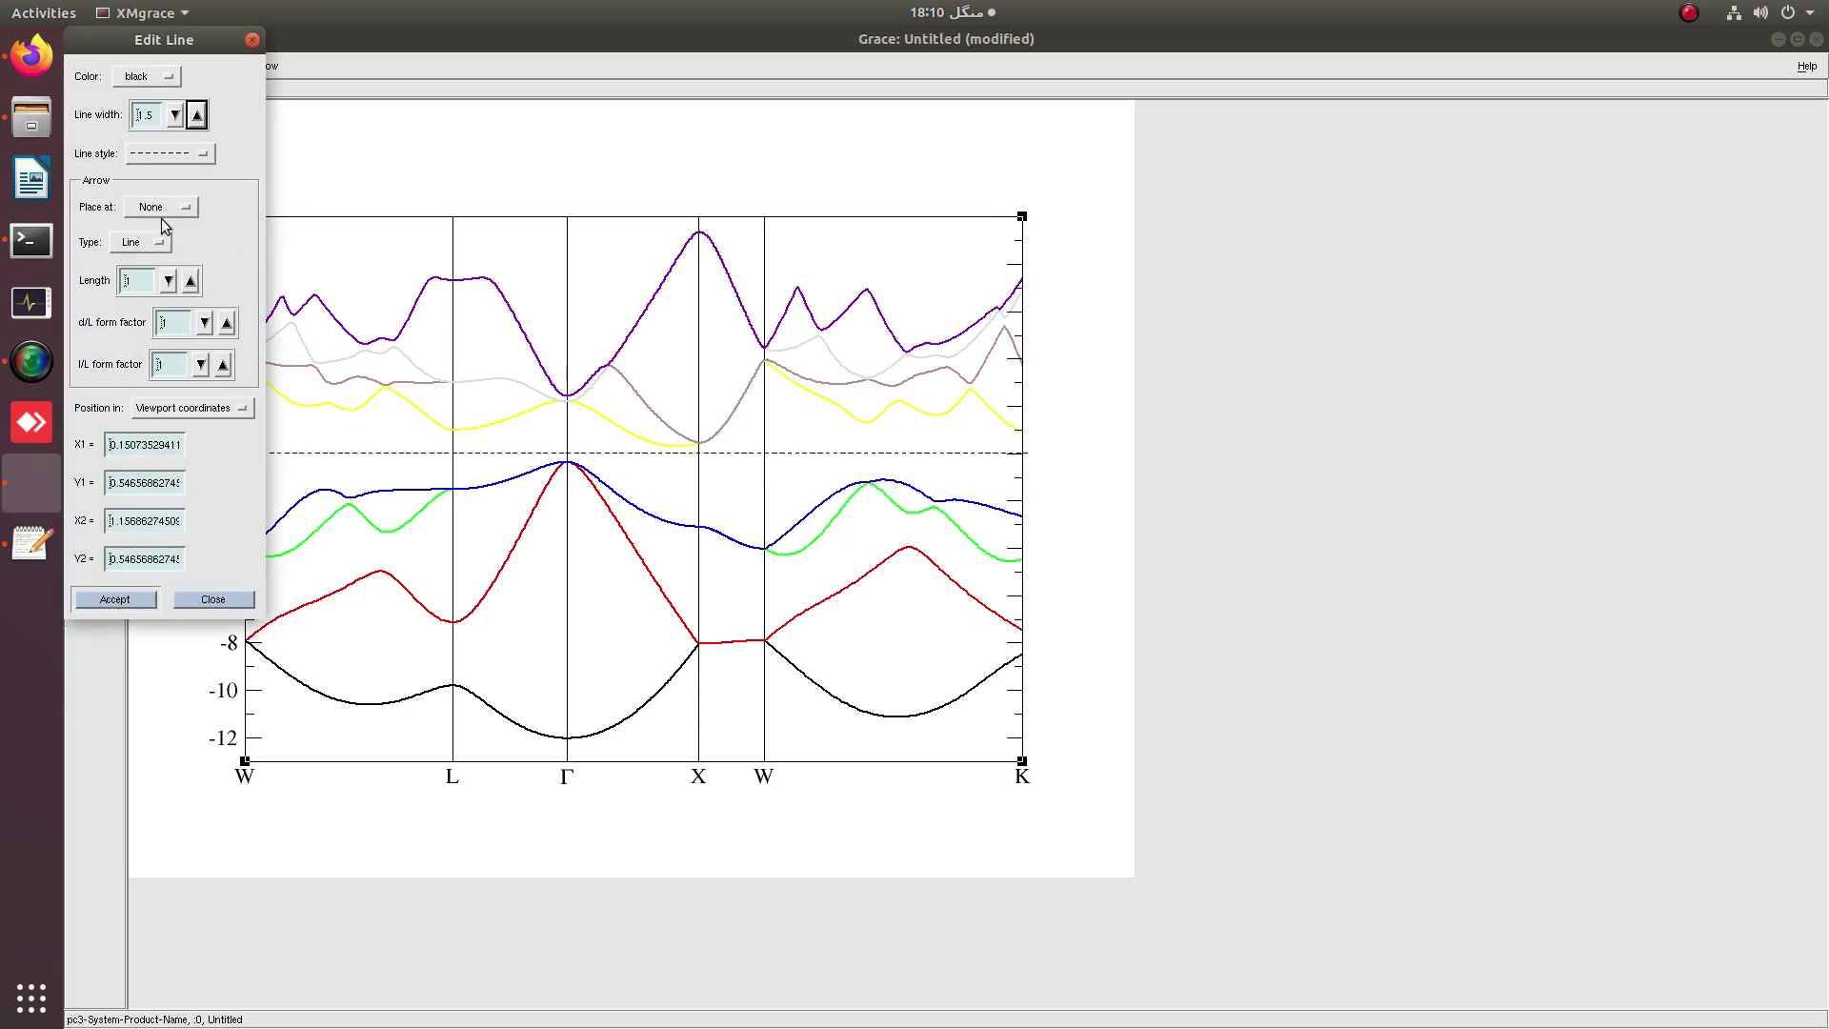
{"action": "left_click", "coordinate": [119, 604]}
{"action": "left_click", "coordinate": [213, 601]}
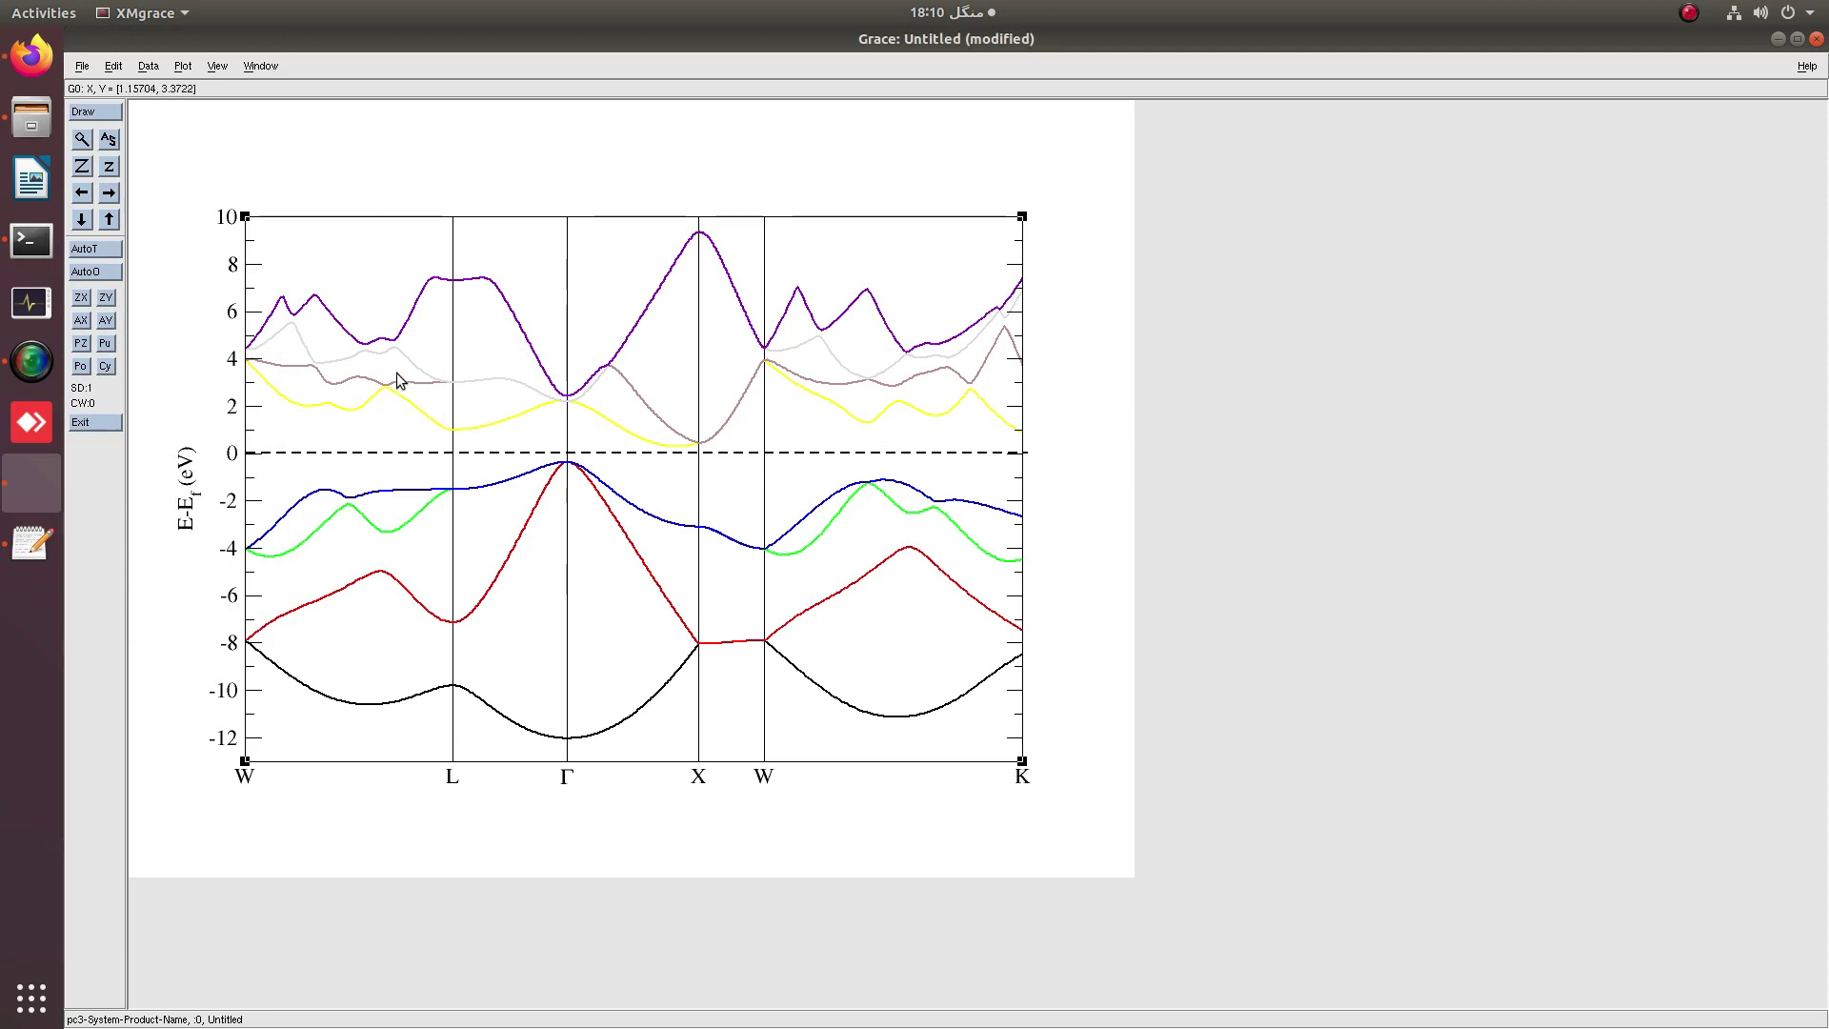
Save the project as bands.agr in the current folder.
{"action": "left_click", "coordinate": [82, 66]}
{"action": "left_click", "coordinate": [95, 154]}
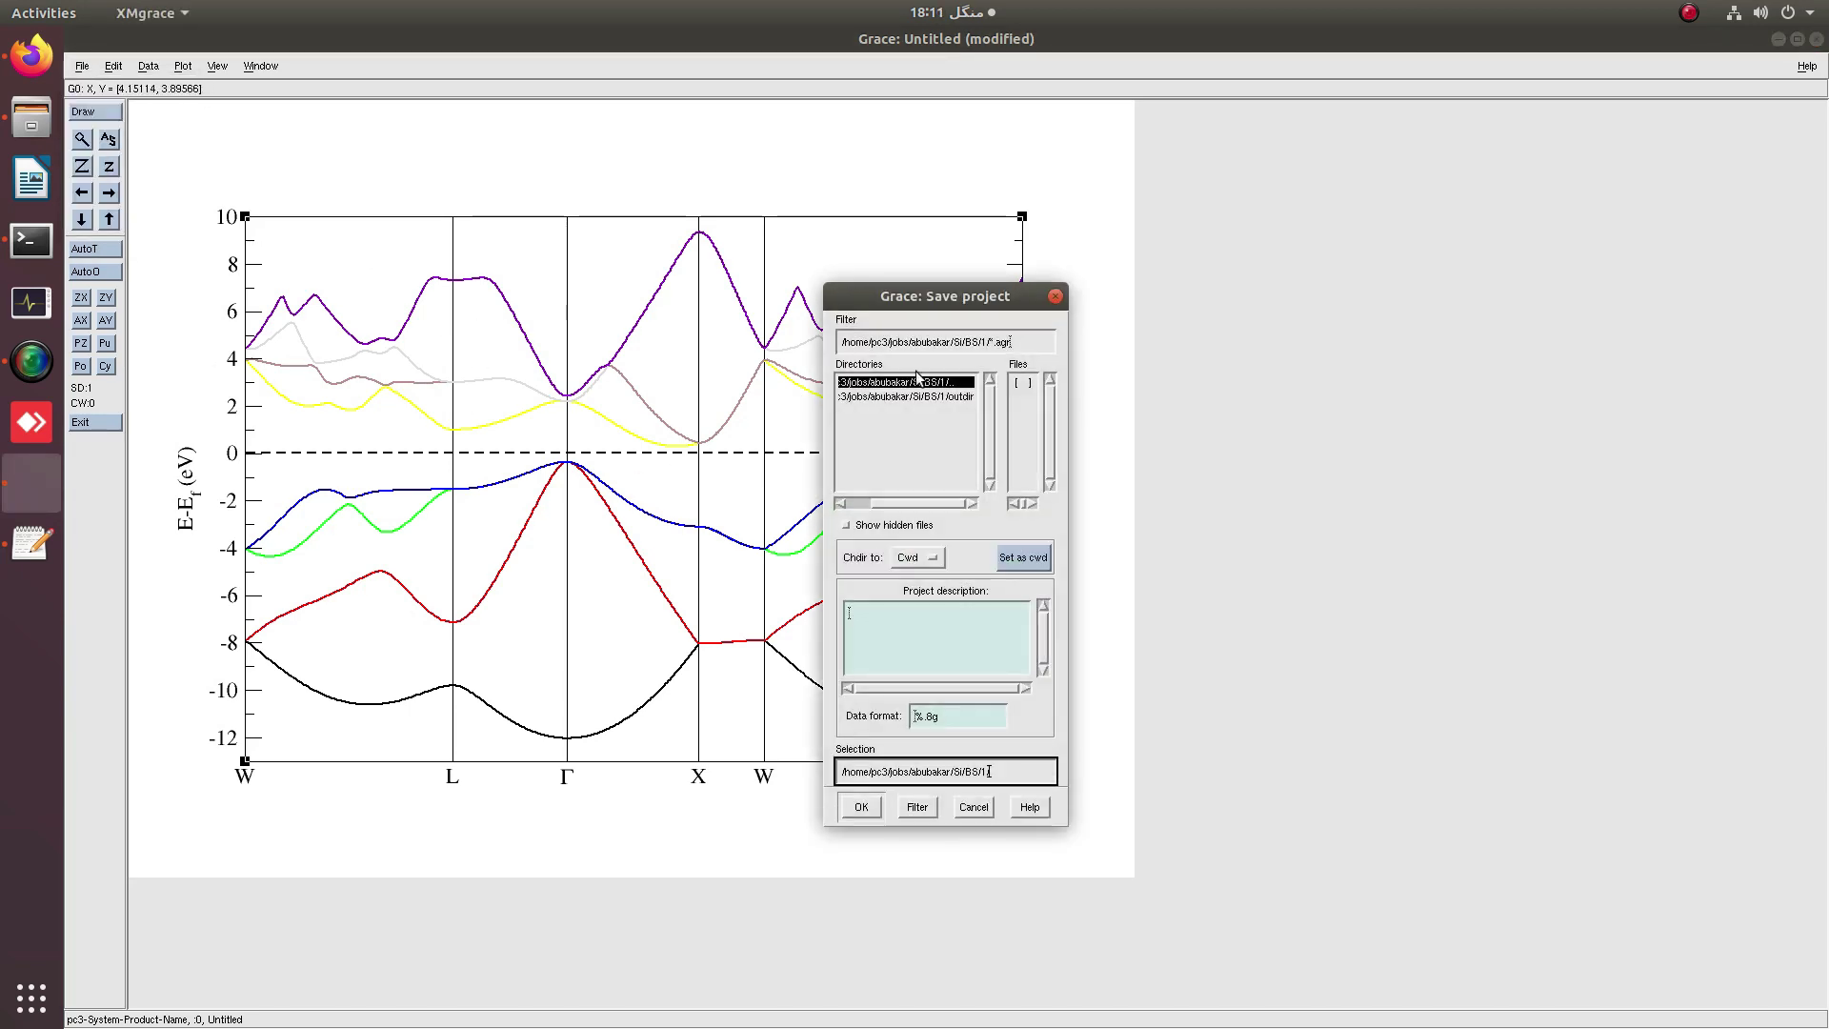
{"action": "left_click", "coordinate": [996, 349]}
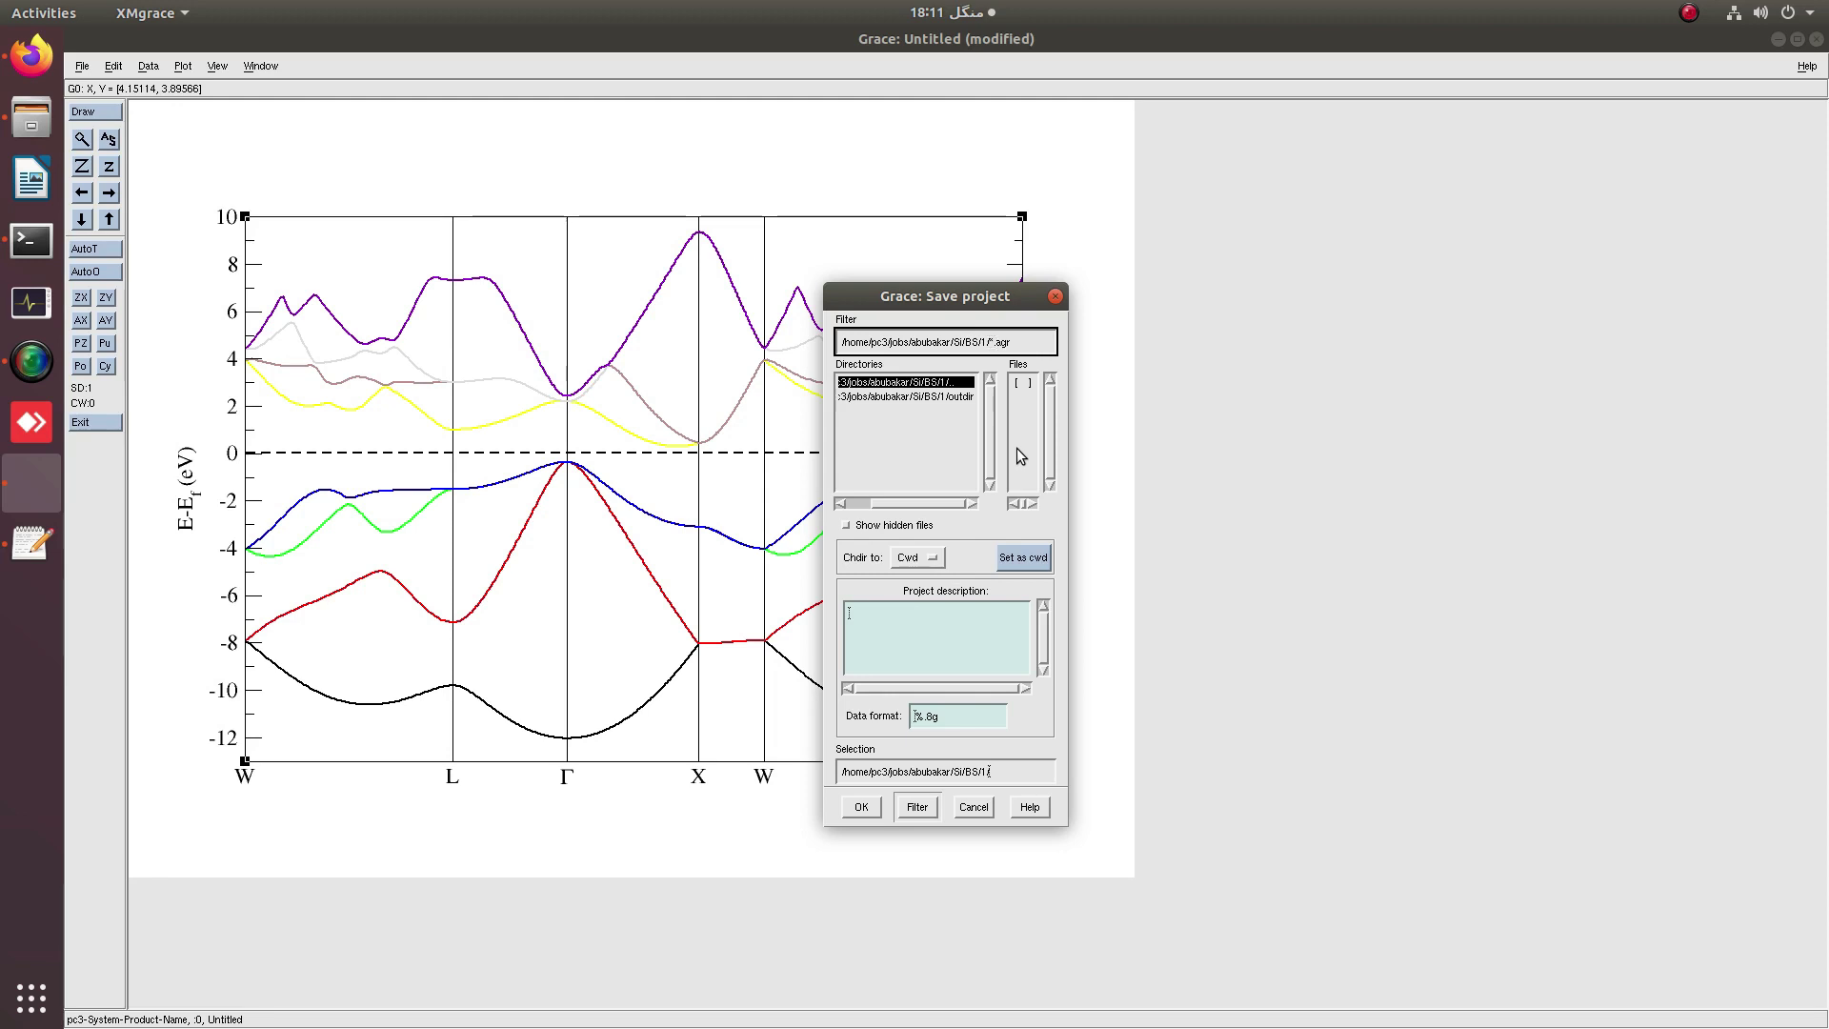
{"action": "key", "text": "BackSpace"}
{"action": "type", "text": "bands"}
{"action": "left_click", "coordinate": [1019, 773]}
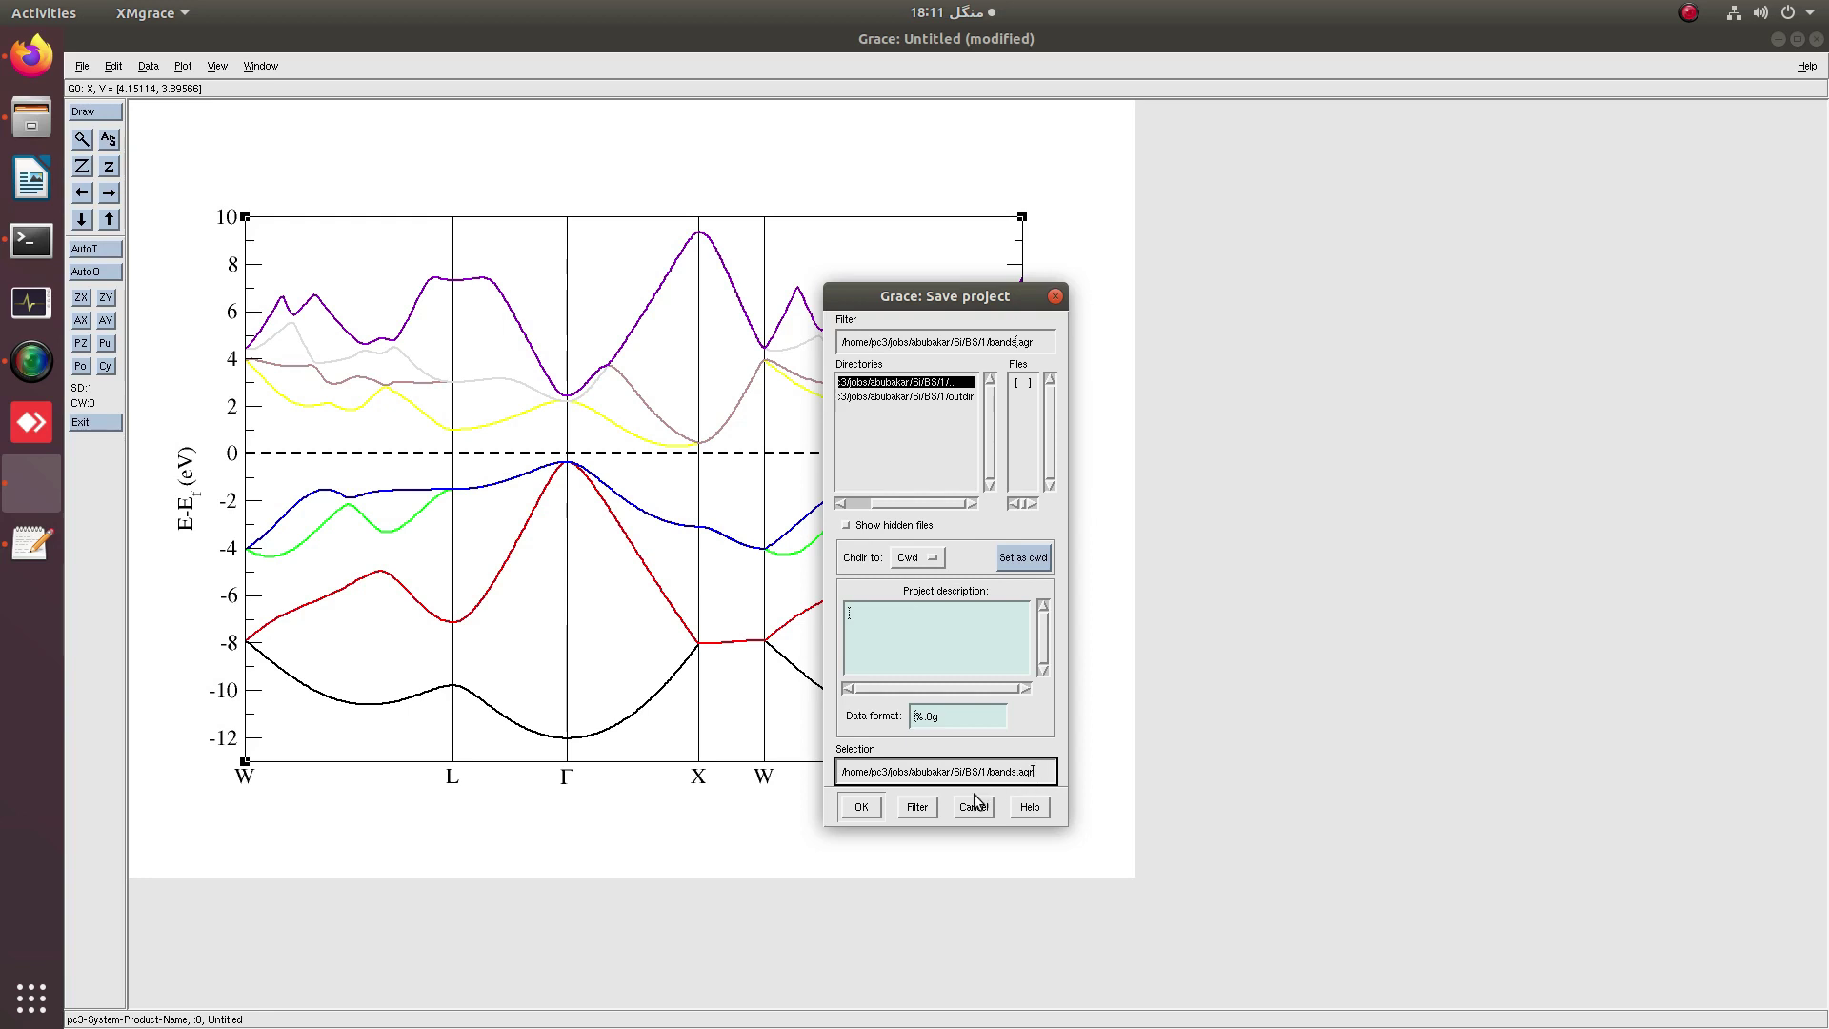
{"action": "left_click", "coordinate": [880, 806]}
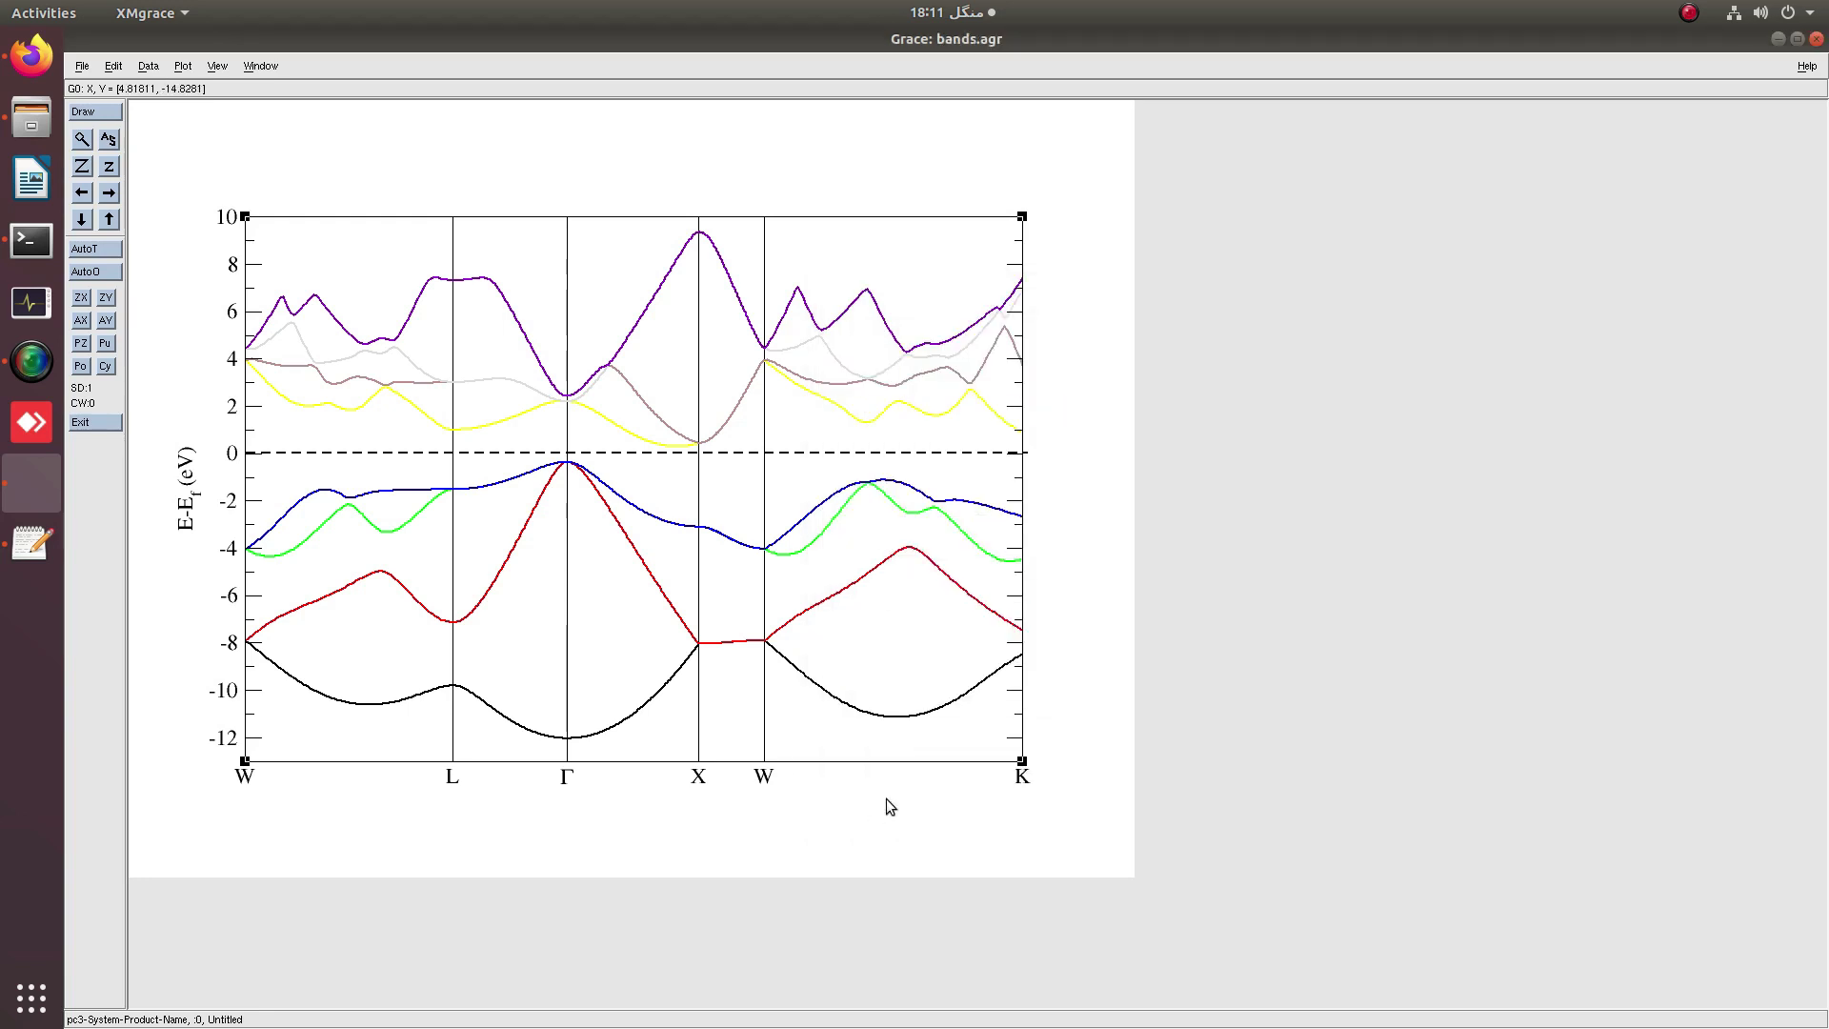
Minimize the plot to the file manager, then restore the XMgrace bands.agr window.
{"action": "left_click", "coordinate": [1778, 39]}
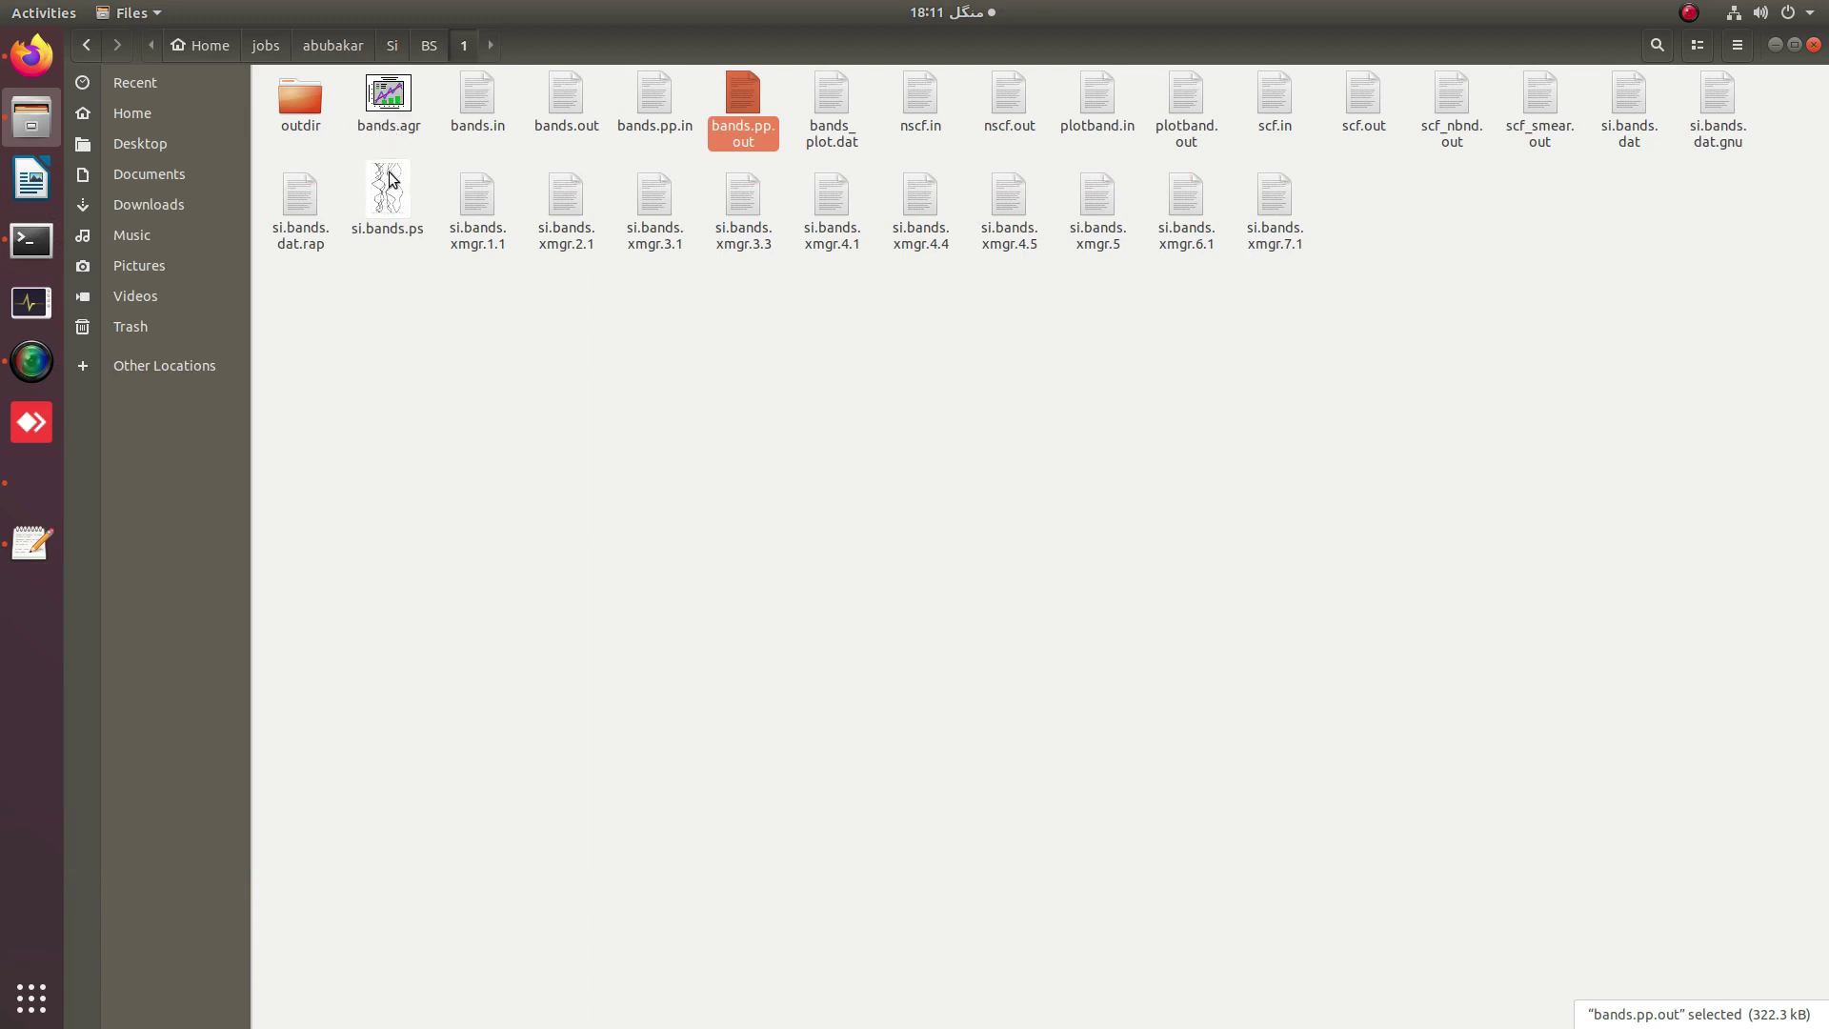
{"action": "left_click", "coordinate": [32, 484]}
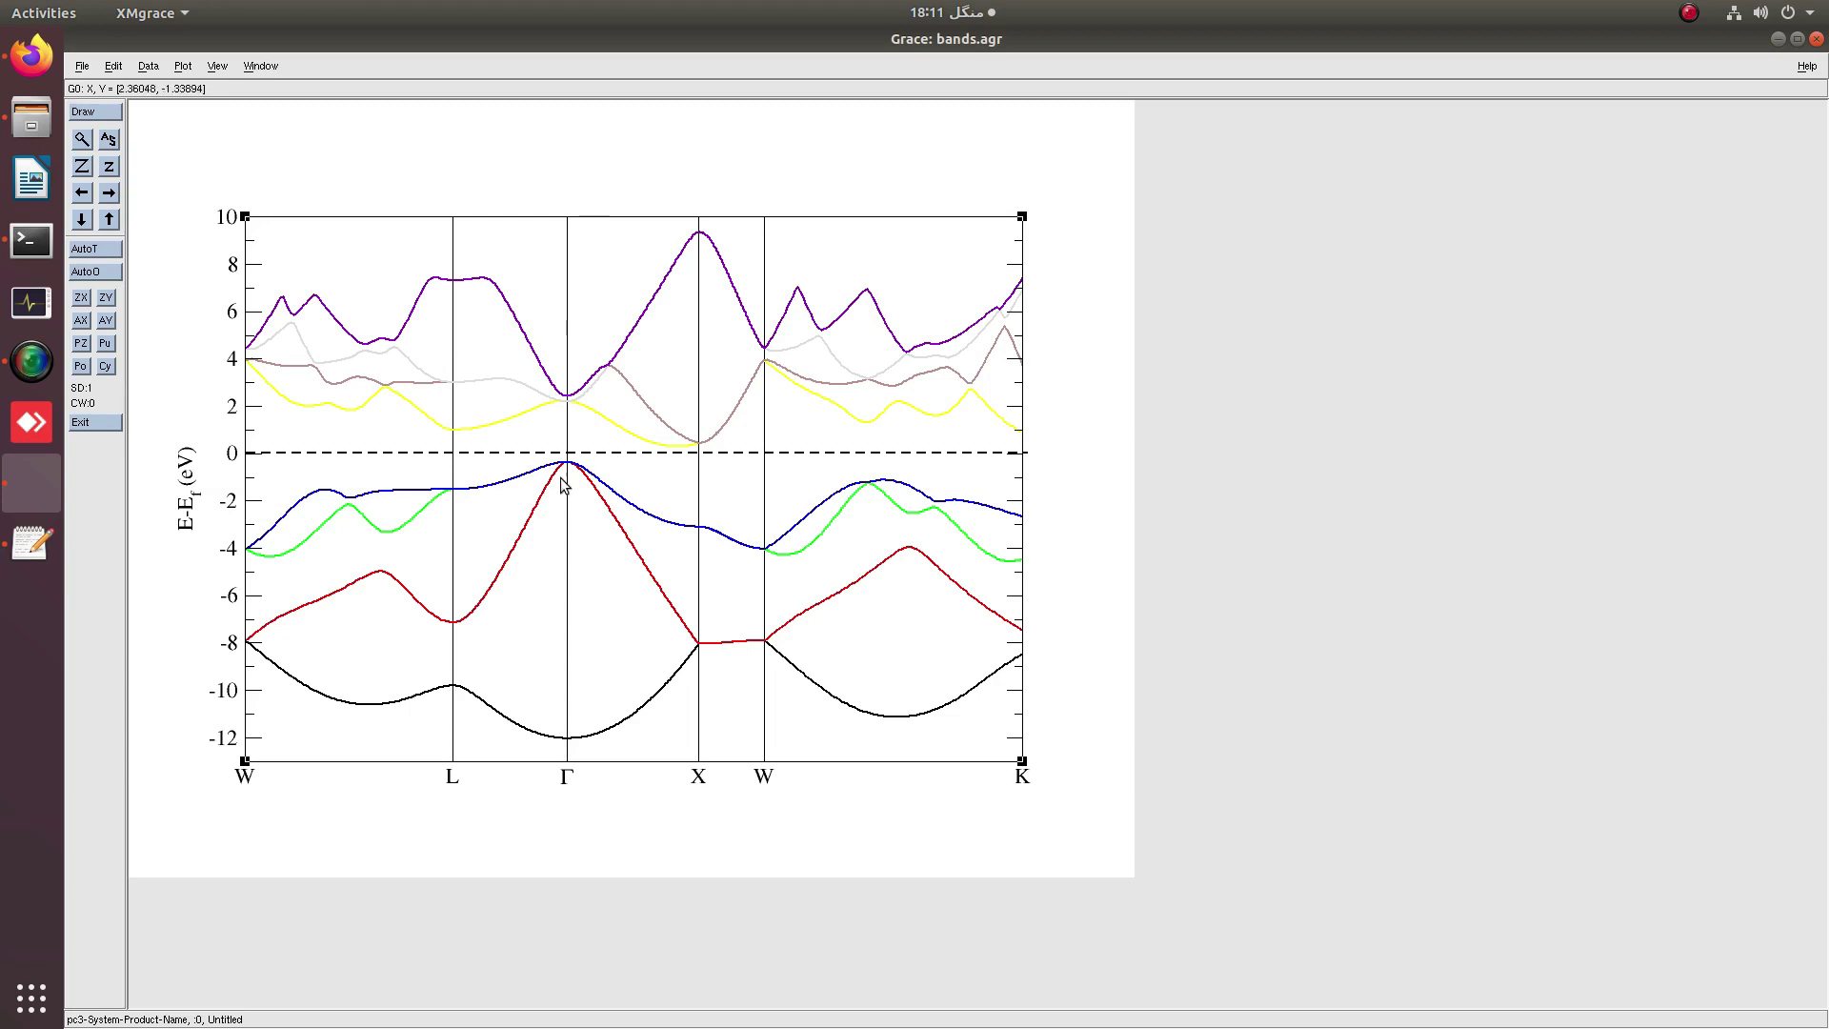
Choose EPS in the print device setup, then close it and cancel the file chooser.
{"action": "left_click", "coordinate": [81, 68]}
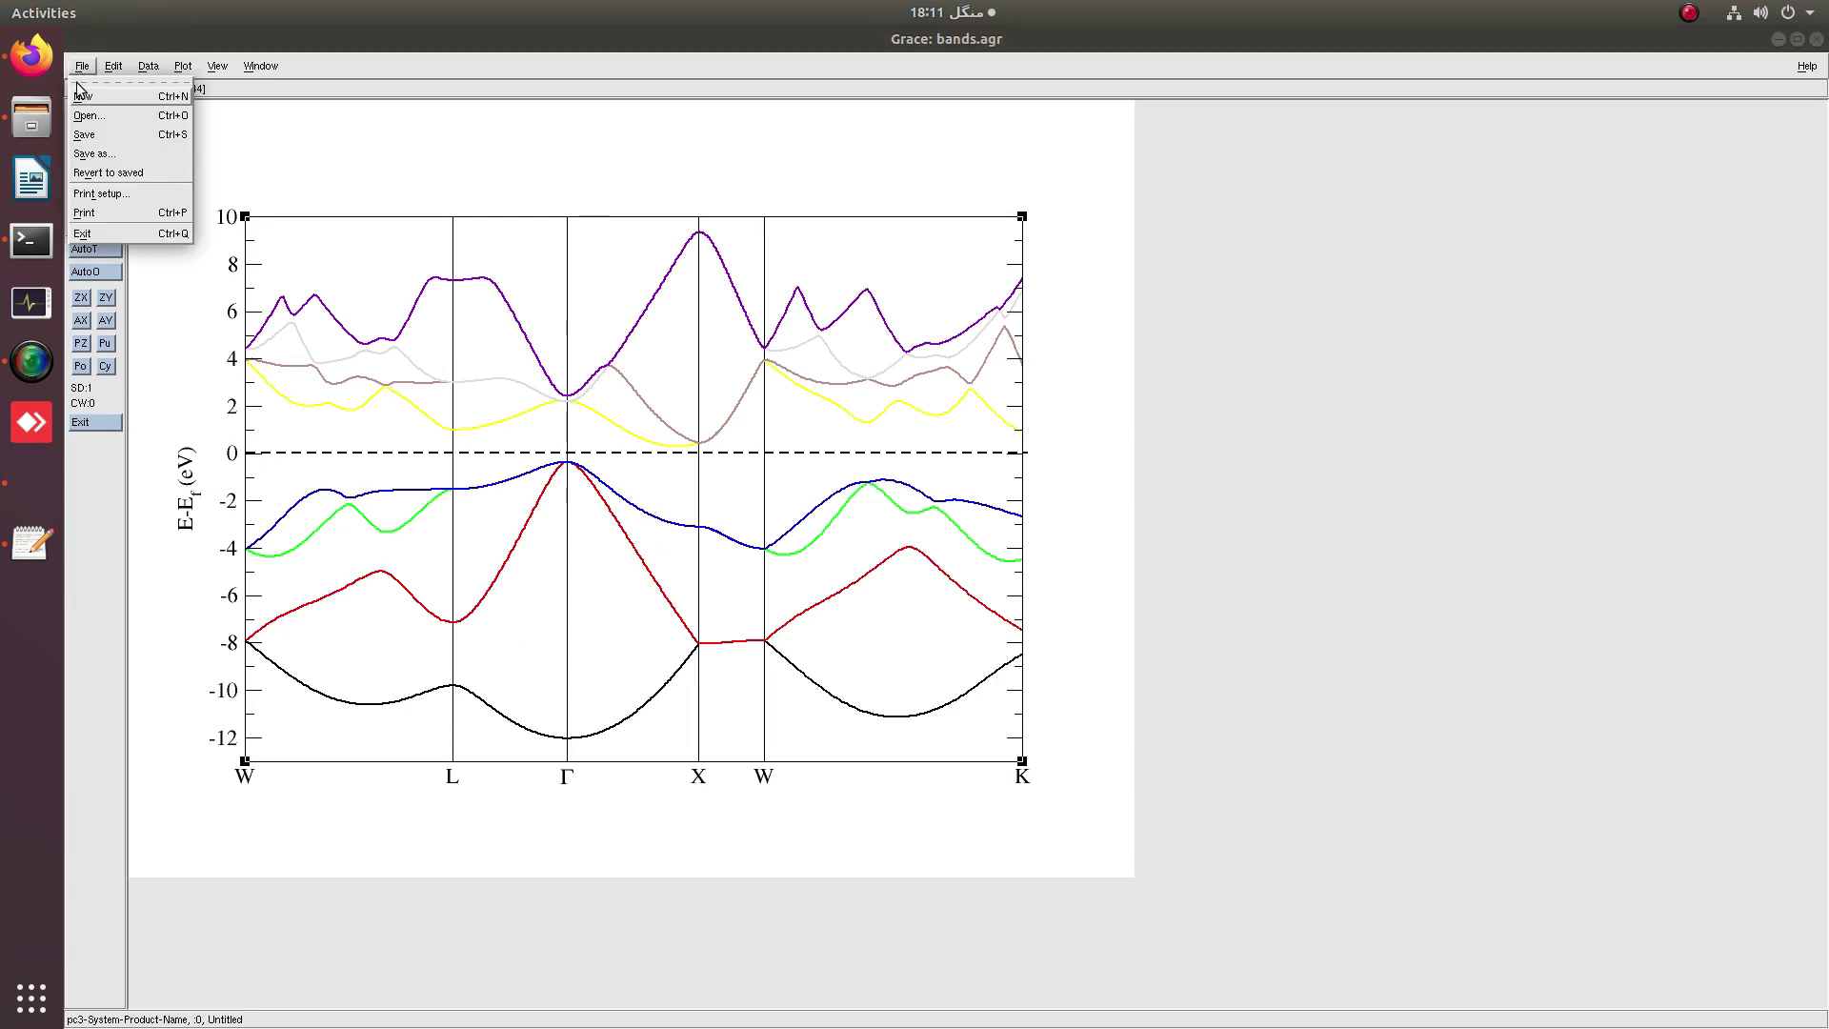
{"action": "left_click", "coordinate": [89, 196]}
{"action": "left_click", "coordinate": [905, 399]}
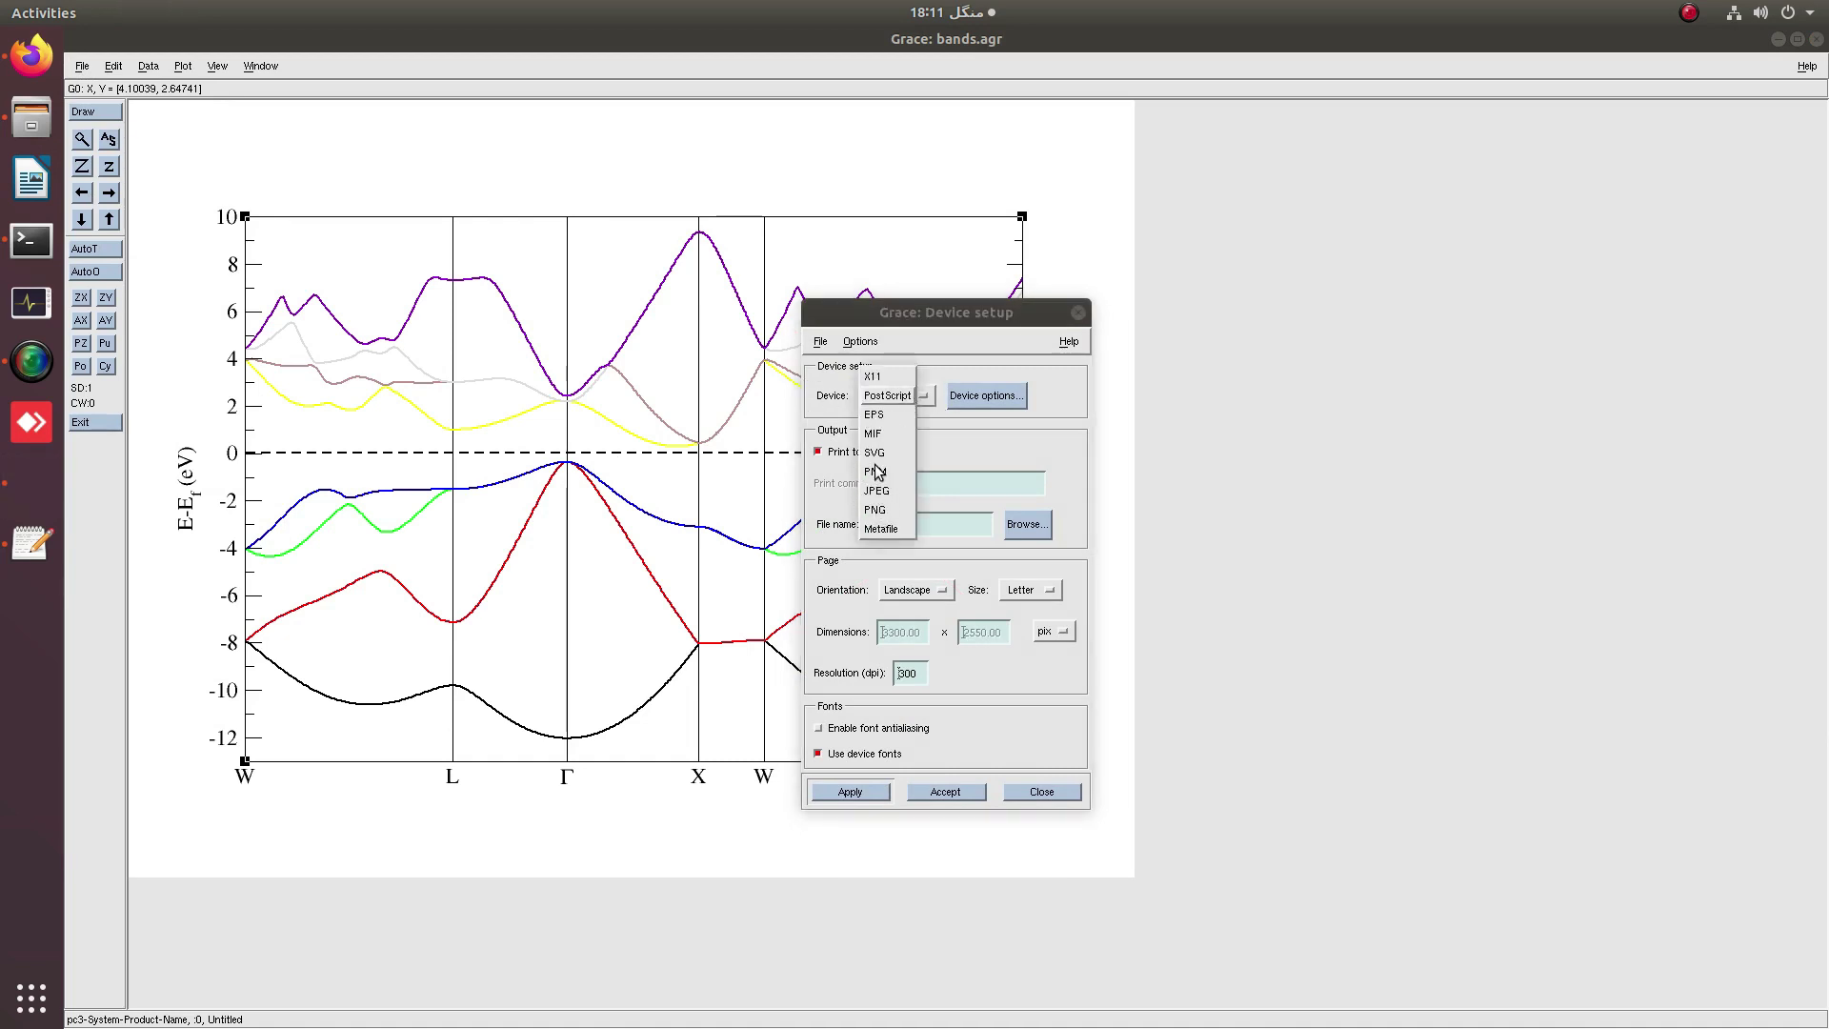
{"action": "left_click", "coordinate": [873, 415]}
{"action": "left_click", "coordinate": [1018, 523]}
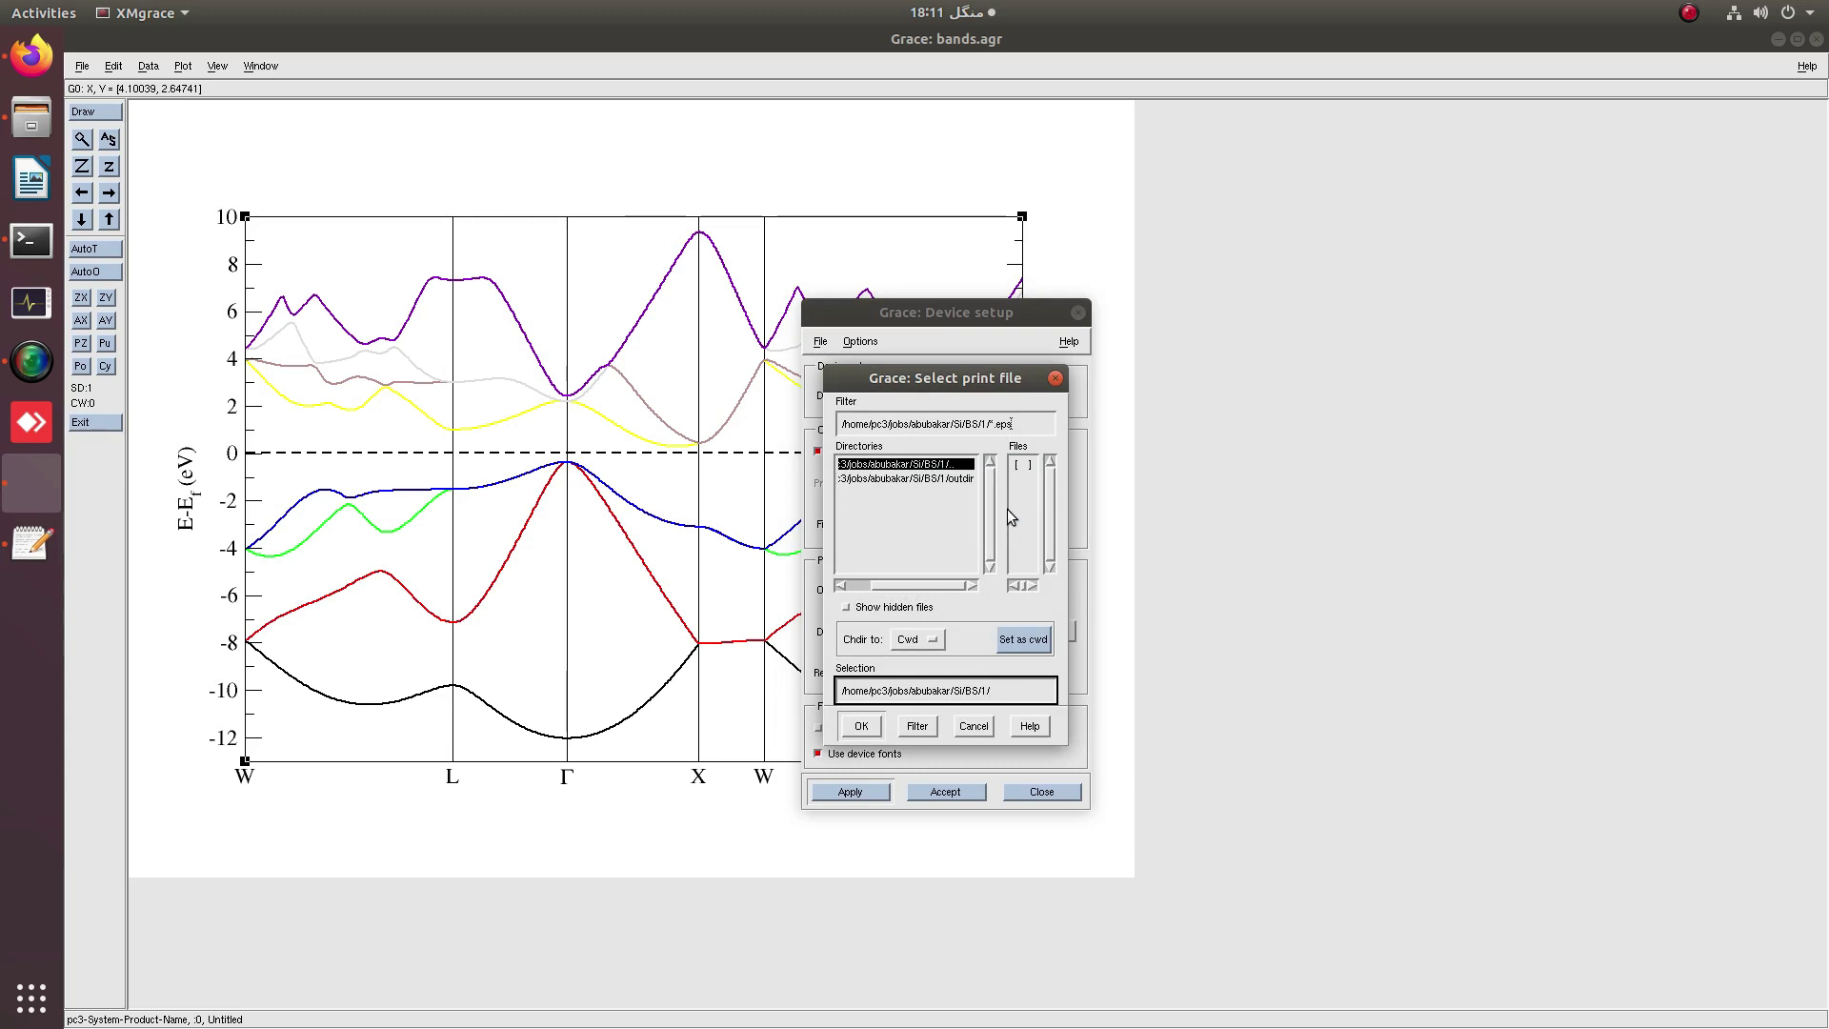
{"action": "left_click_drag", "start_coordinate": [909, 377], "coordinate": [1347, 356]}
{"action": "left_click", "coordinate": [970, 314]}
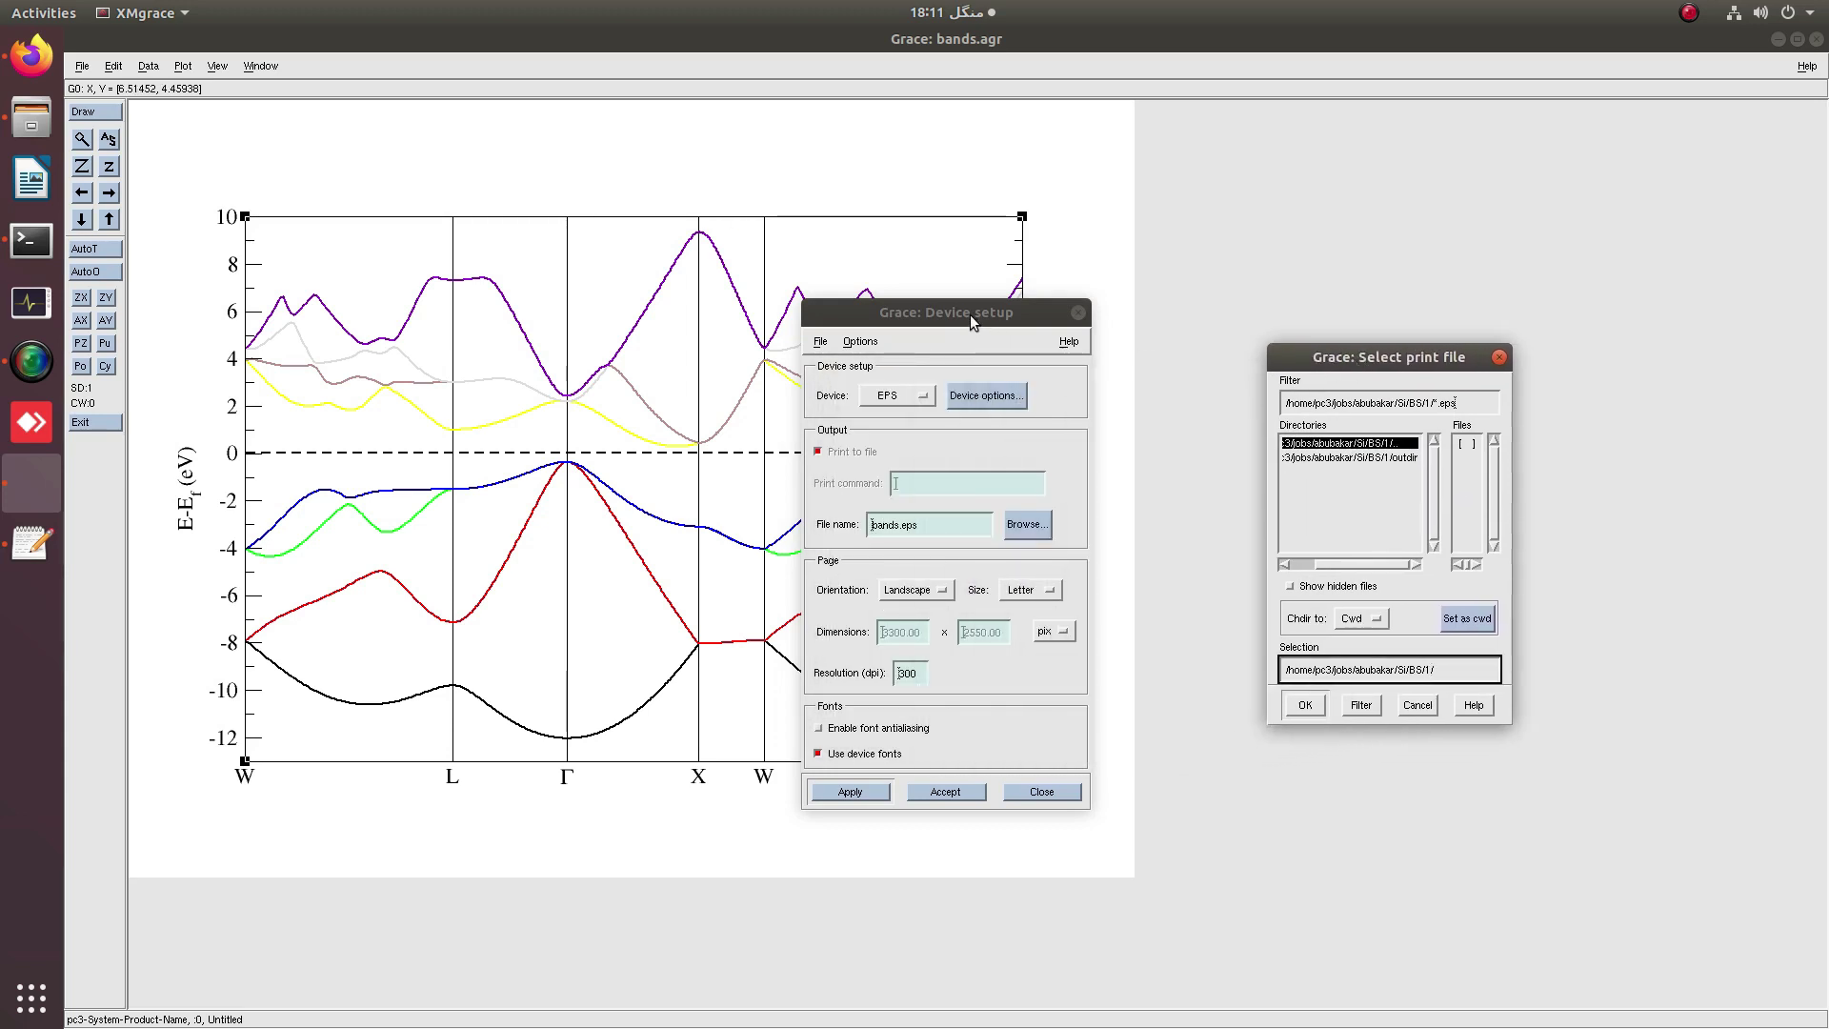
{"action": "left_click_drag", "start_coordinate": [970, 314], "coordinate": [1117, 286]}
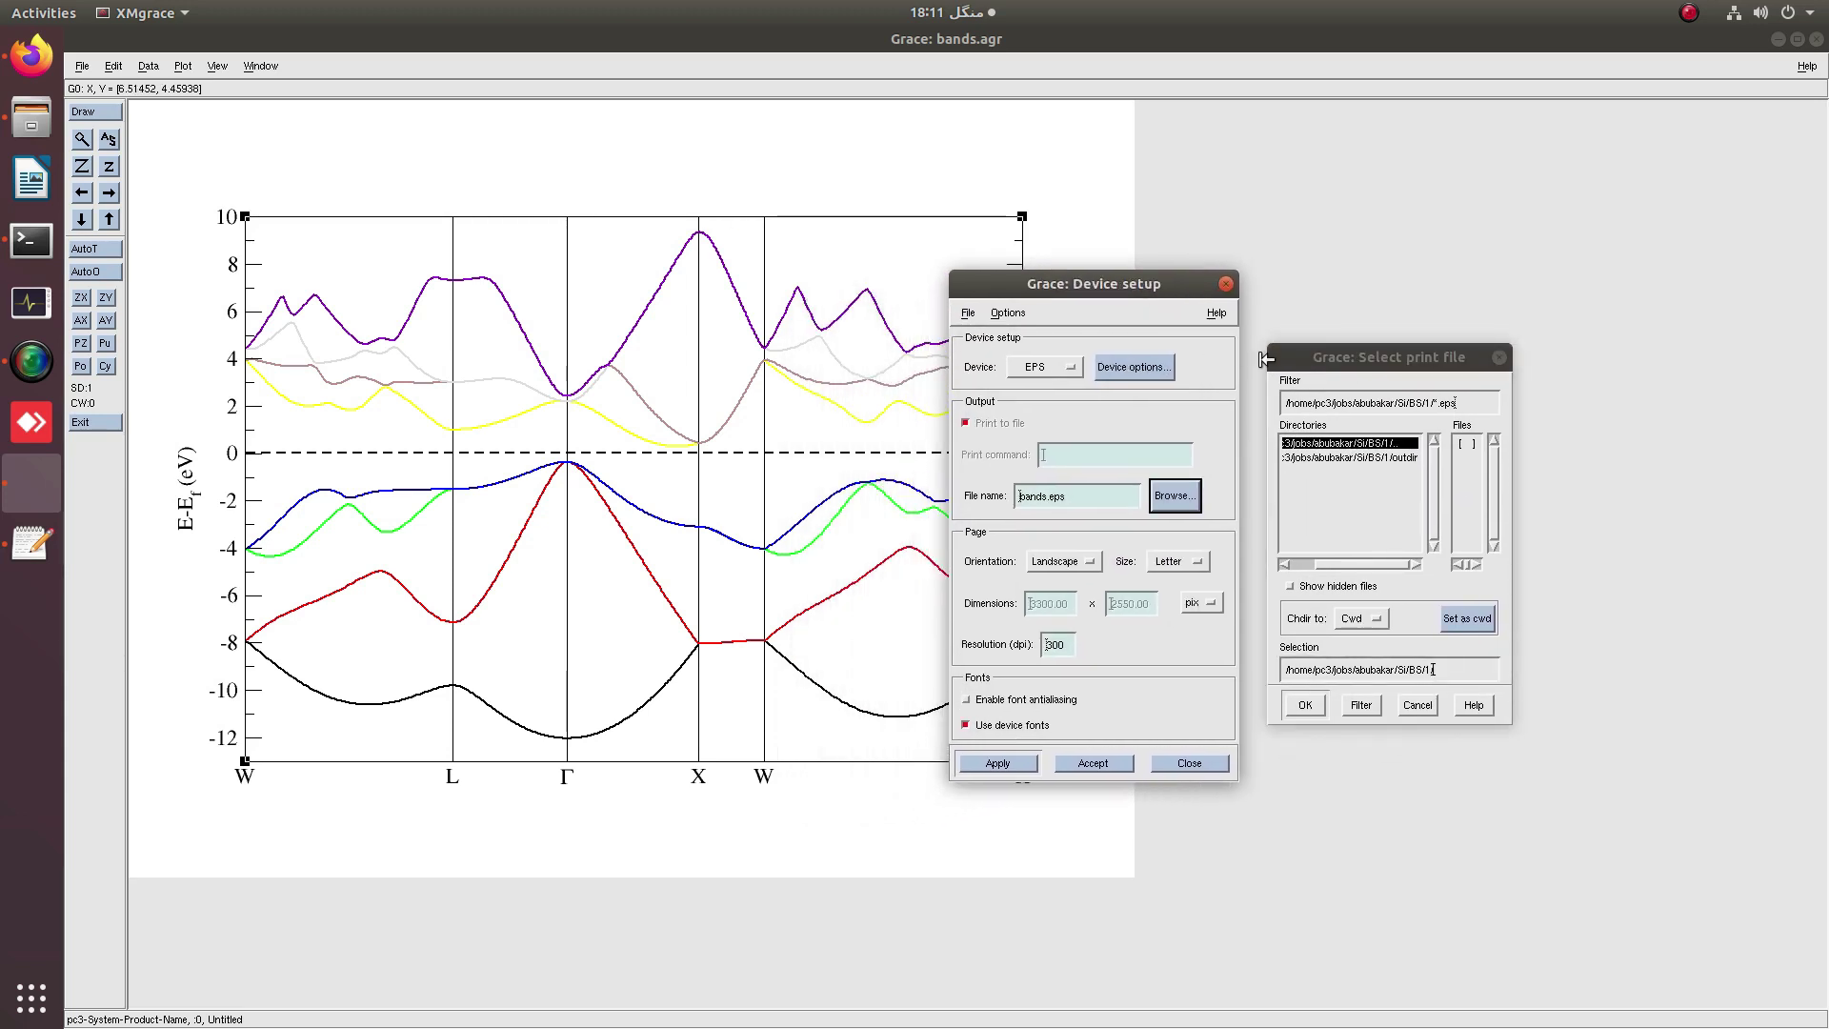
{"action": "left_click", "coordinate": [1191, 506]}
{"action": "left_click", "coordinate": [1176, 506]}
{"action": "left_click", "coordinate": [1185, 763]}
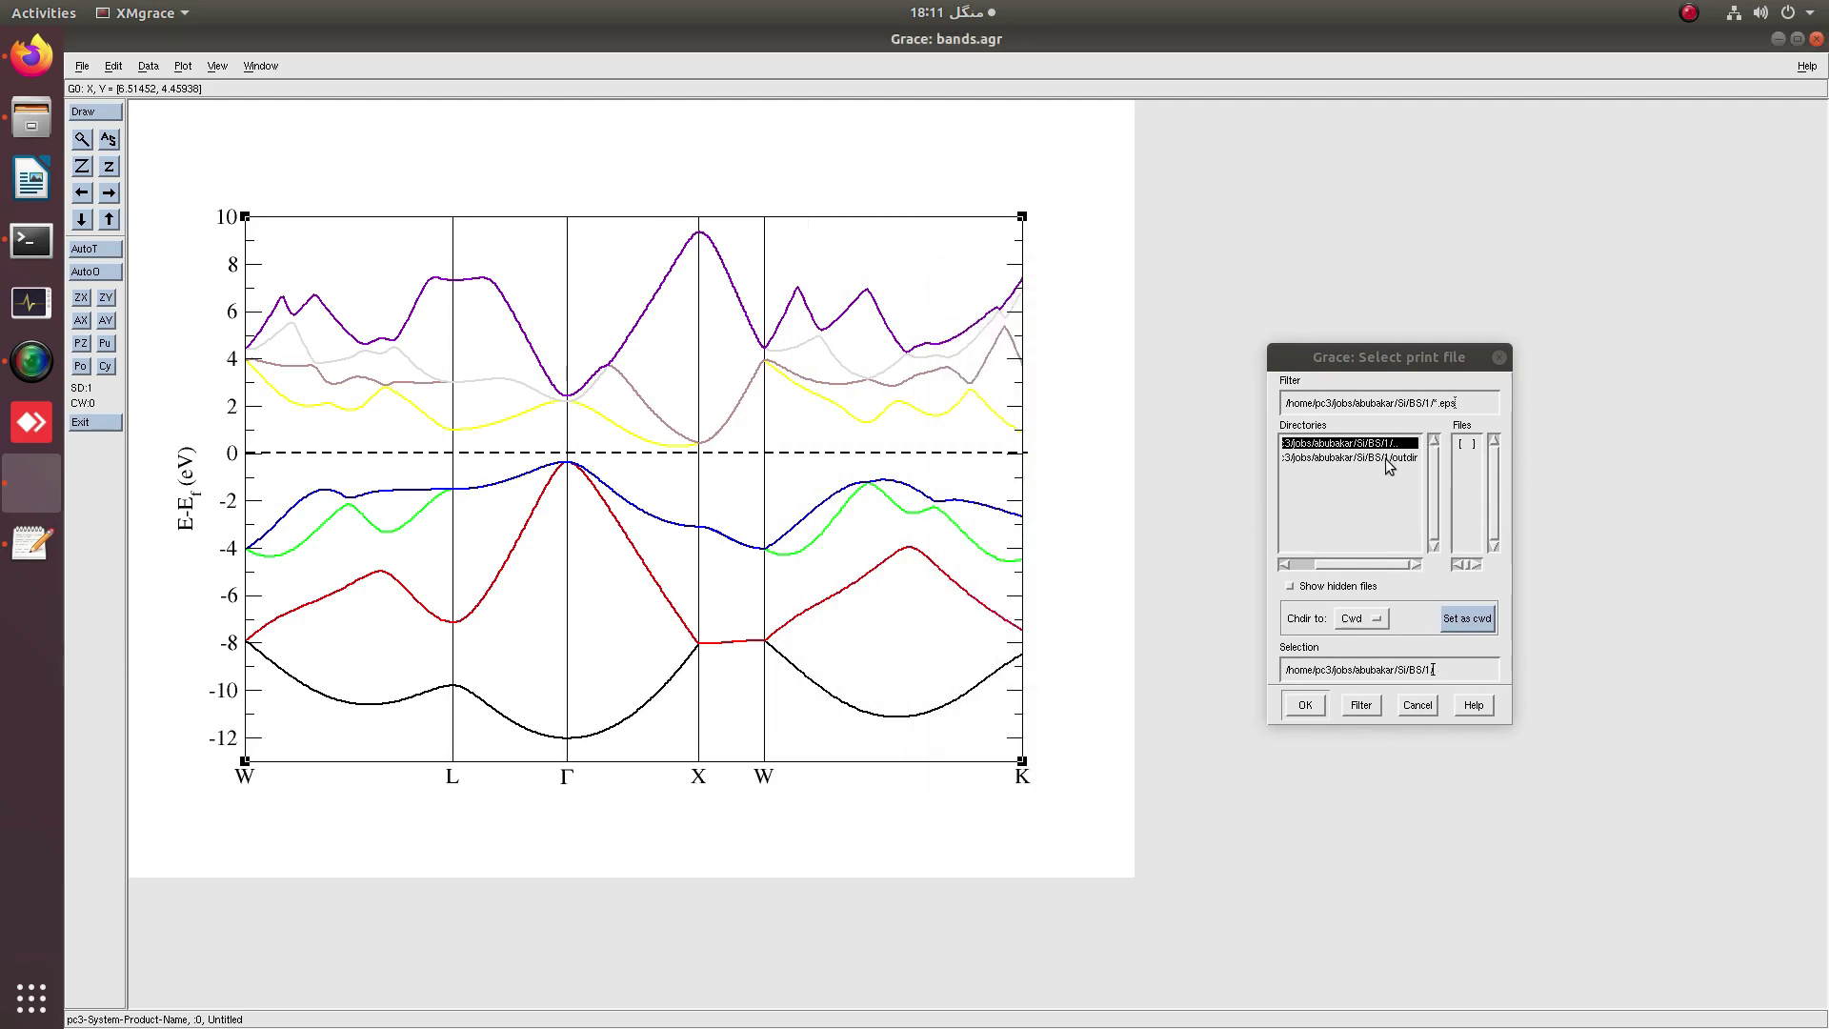
{"action": "left_click", "coordinate": [1408, 704]}
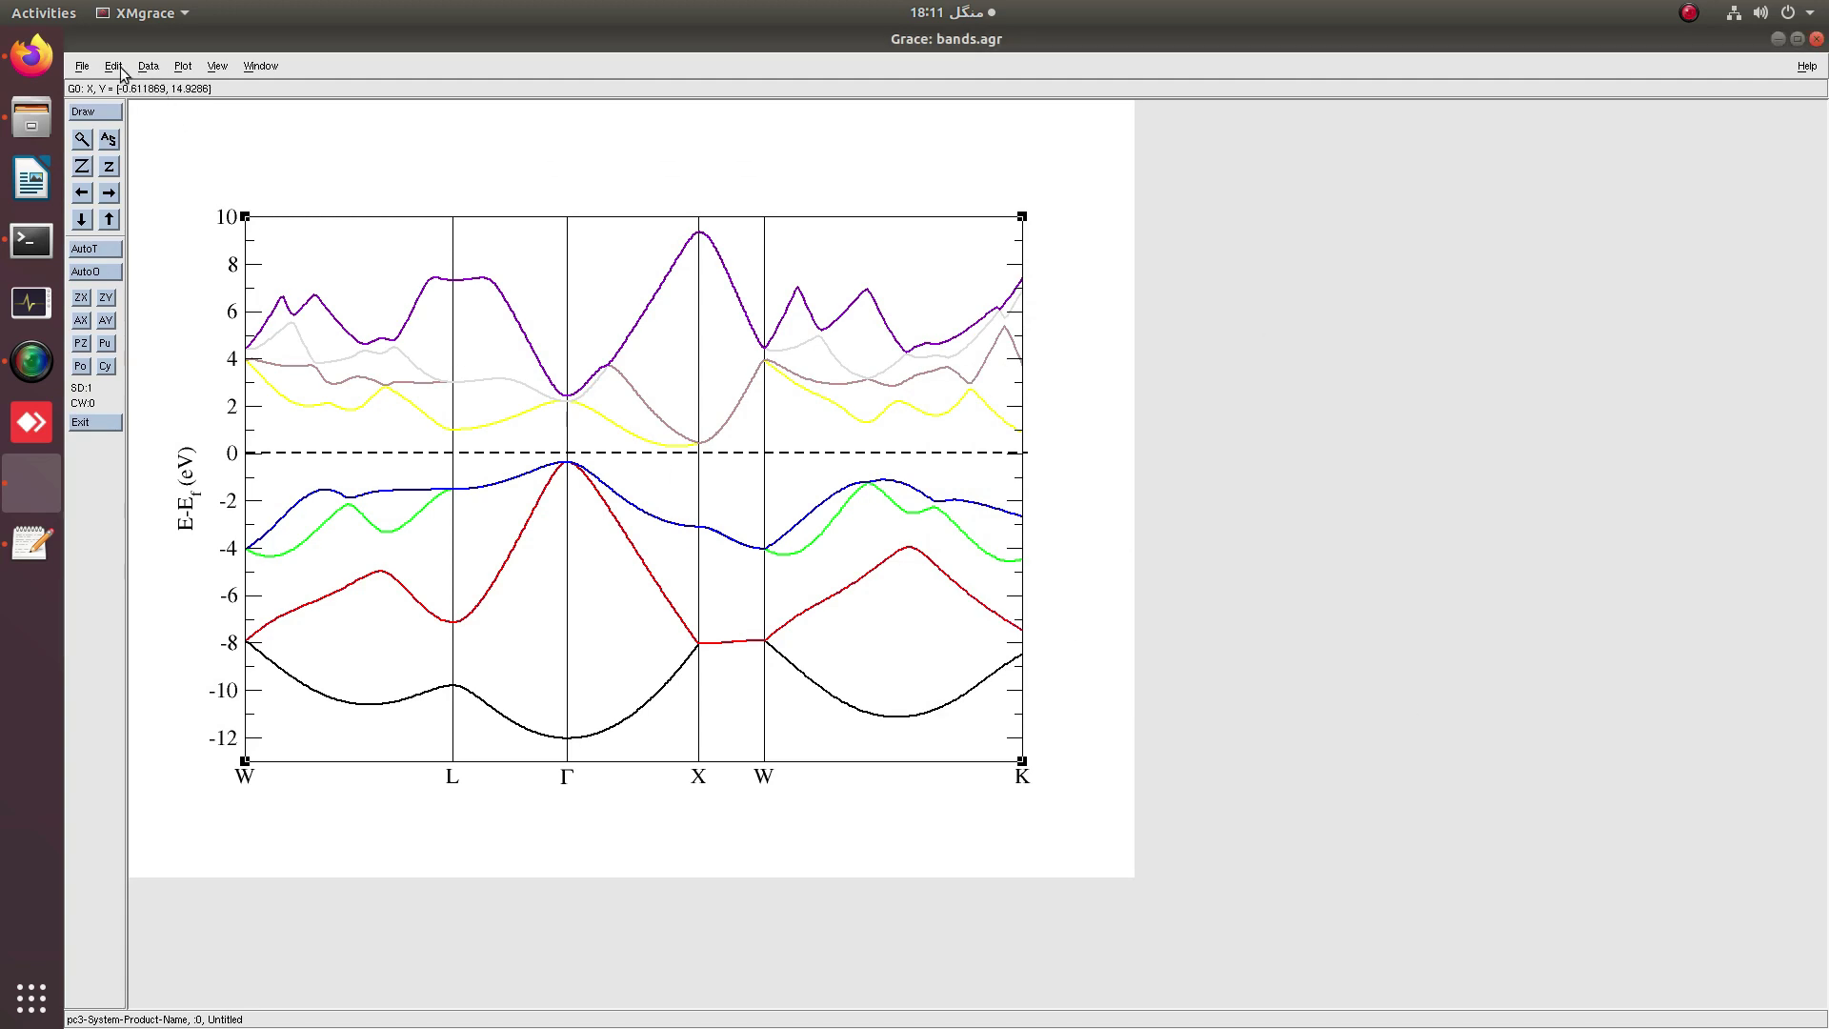
Reopen print setup, select EPS, and set the output file to bands.eps.
{"action": "left_click", "coordinate": [84, 67]}
{"action": "left_click", "coordinate": [107, 194]}
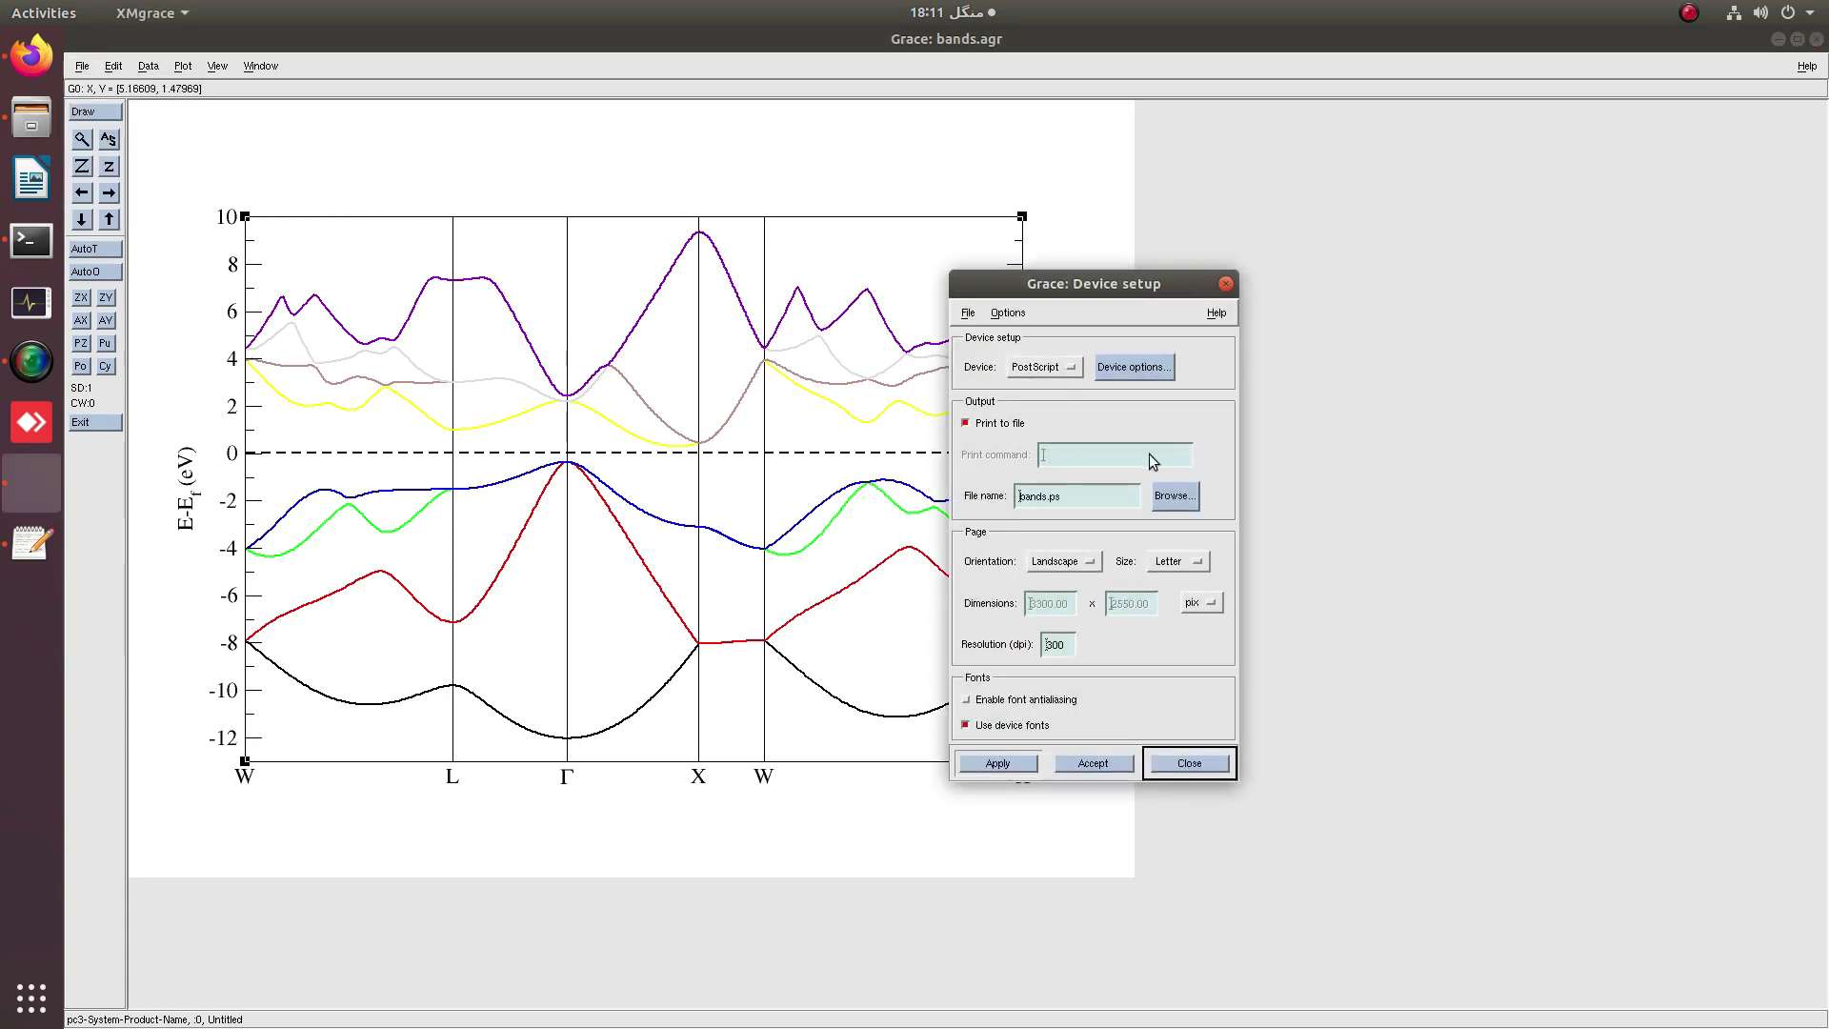
{"action": "left_click", "coordinate": [1057, 369]}
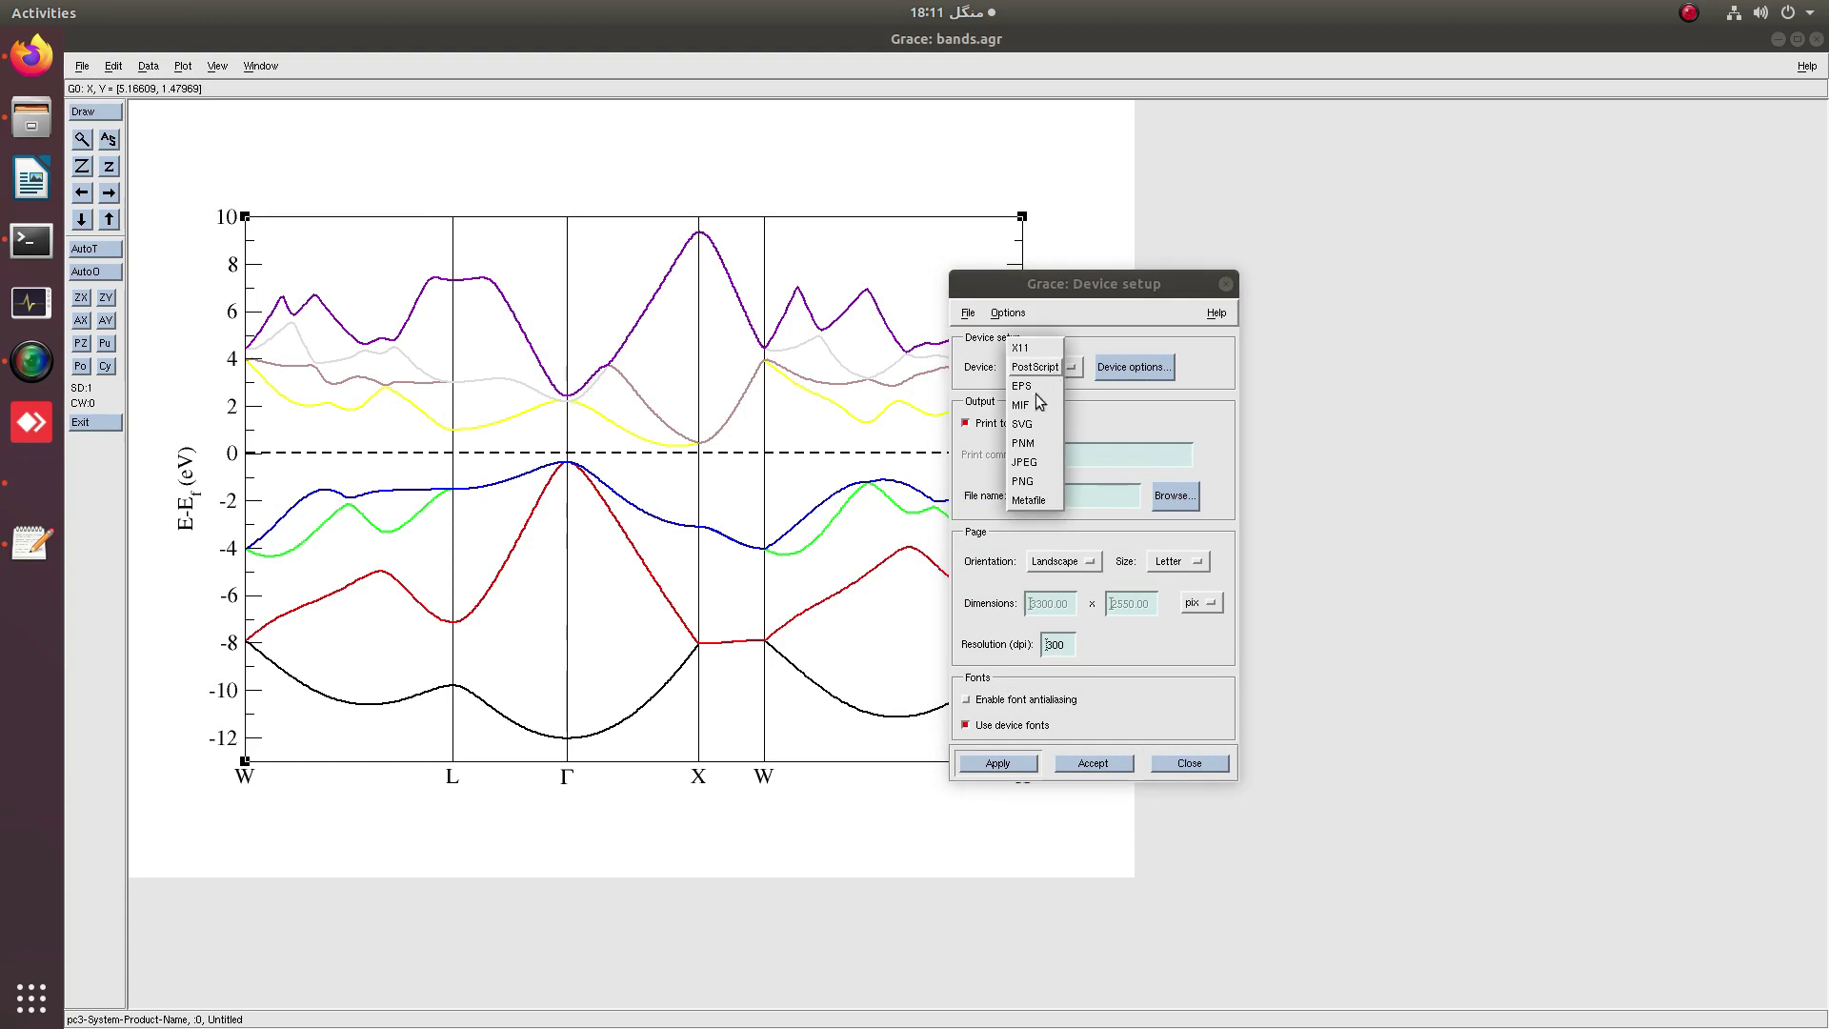
{"action": "left_click", "coordinate": [1036, 388]}
{"action": "left_click", "coordinate": [1171, 497]}
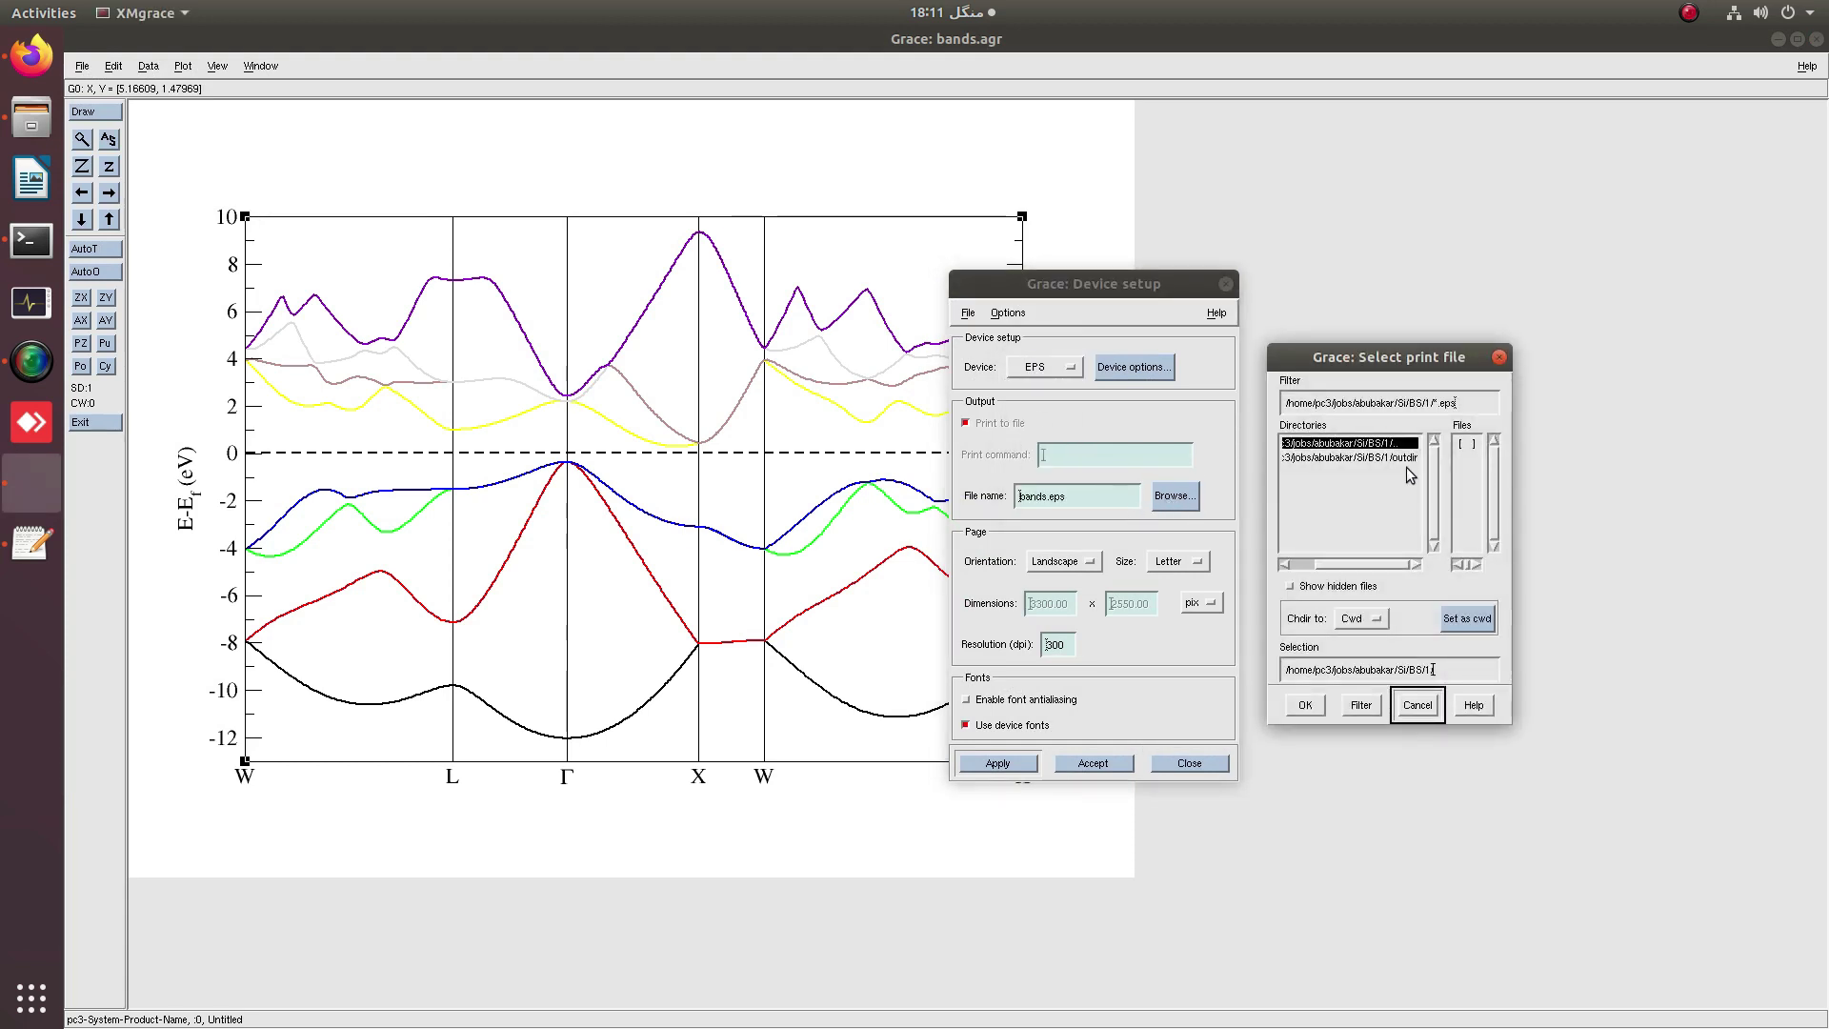
{"action": "left_click", "coordinate": [1437, 405]}
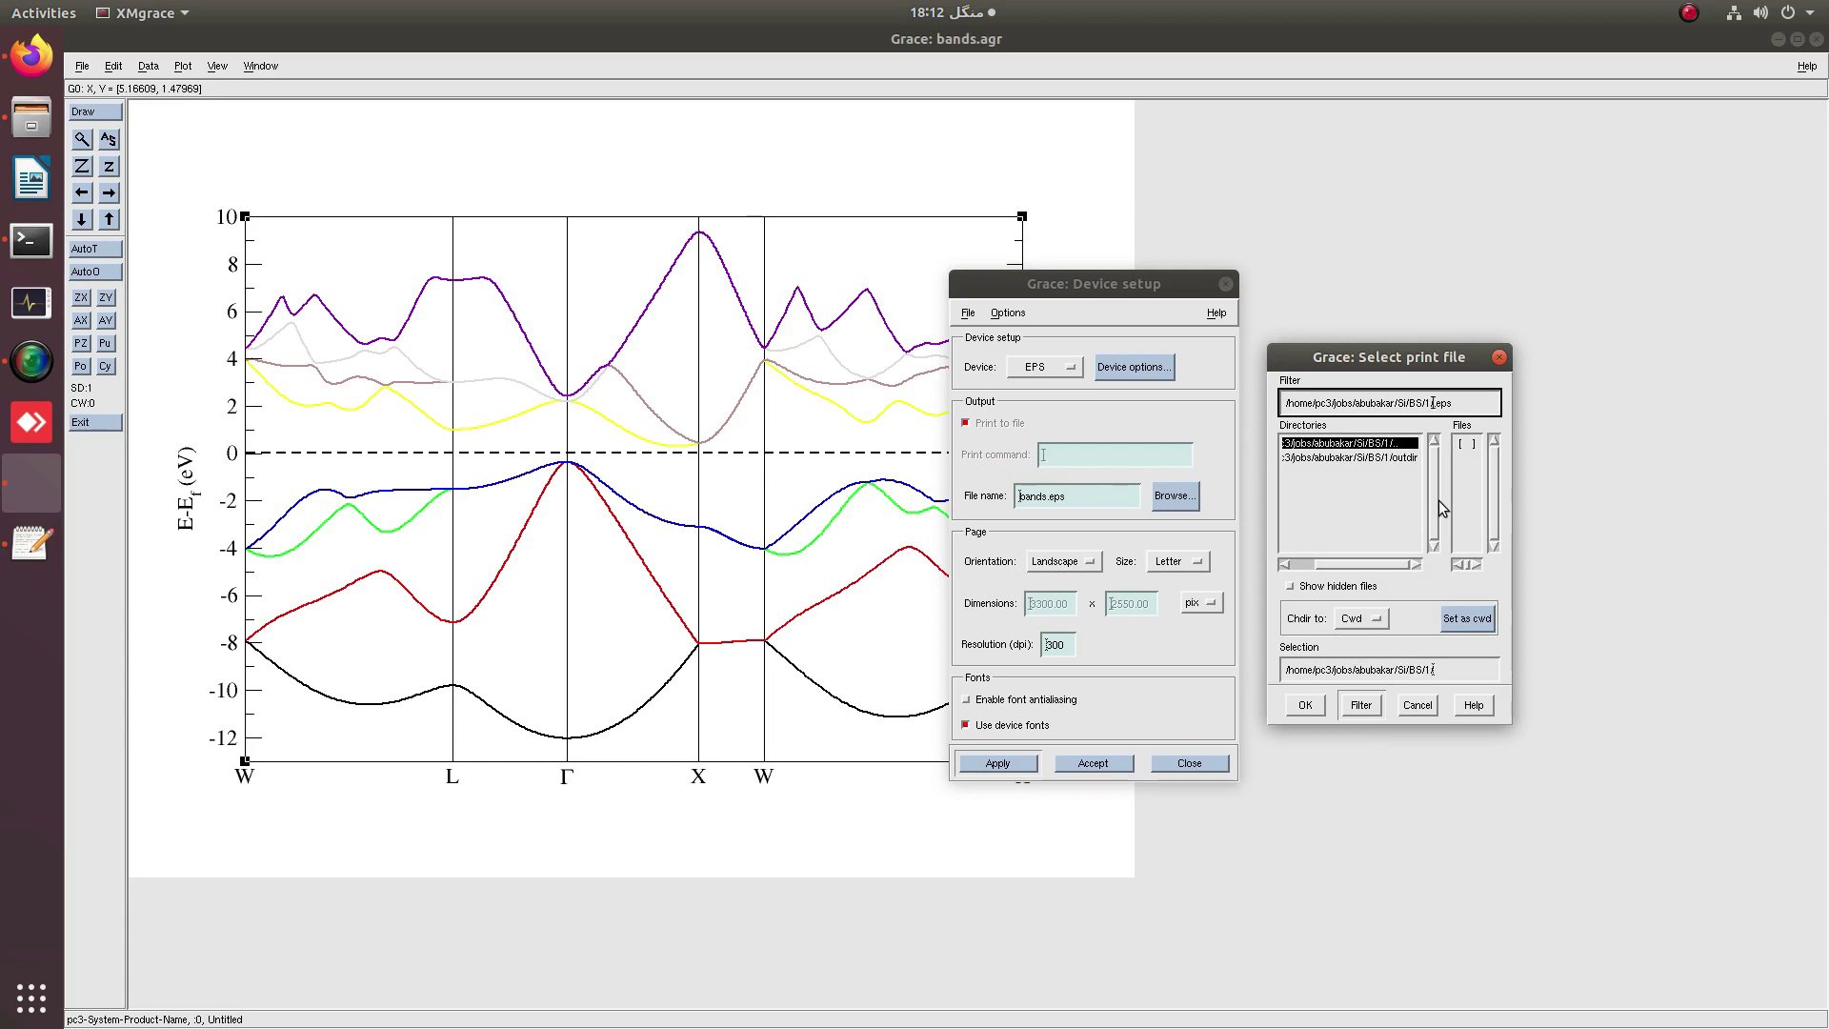
{"action": "key", "text": "BackSpace"}
{"action": "type", "text": "bands"}
{"action": "left_click", "coordinate": [1465, 667]}
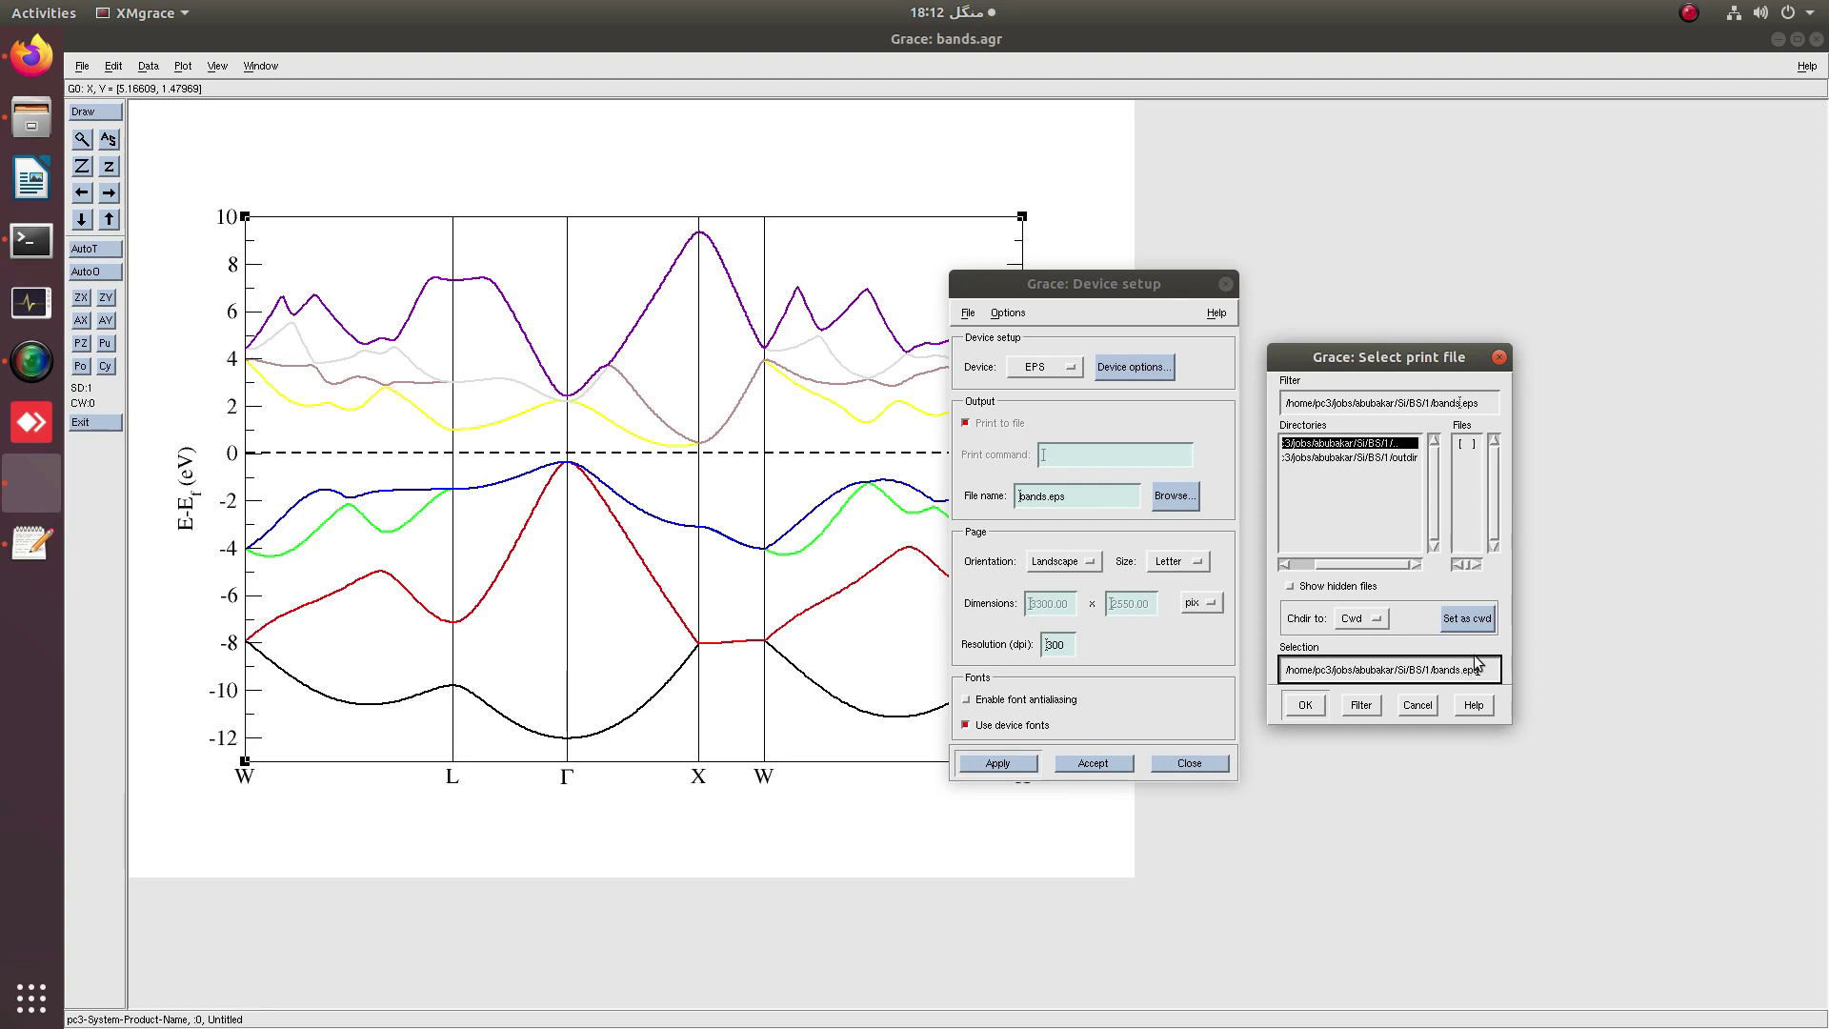
{"action": "left_click", "coordinate": [1294, 705]}
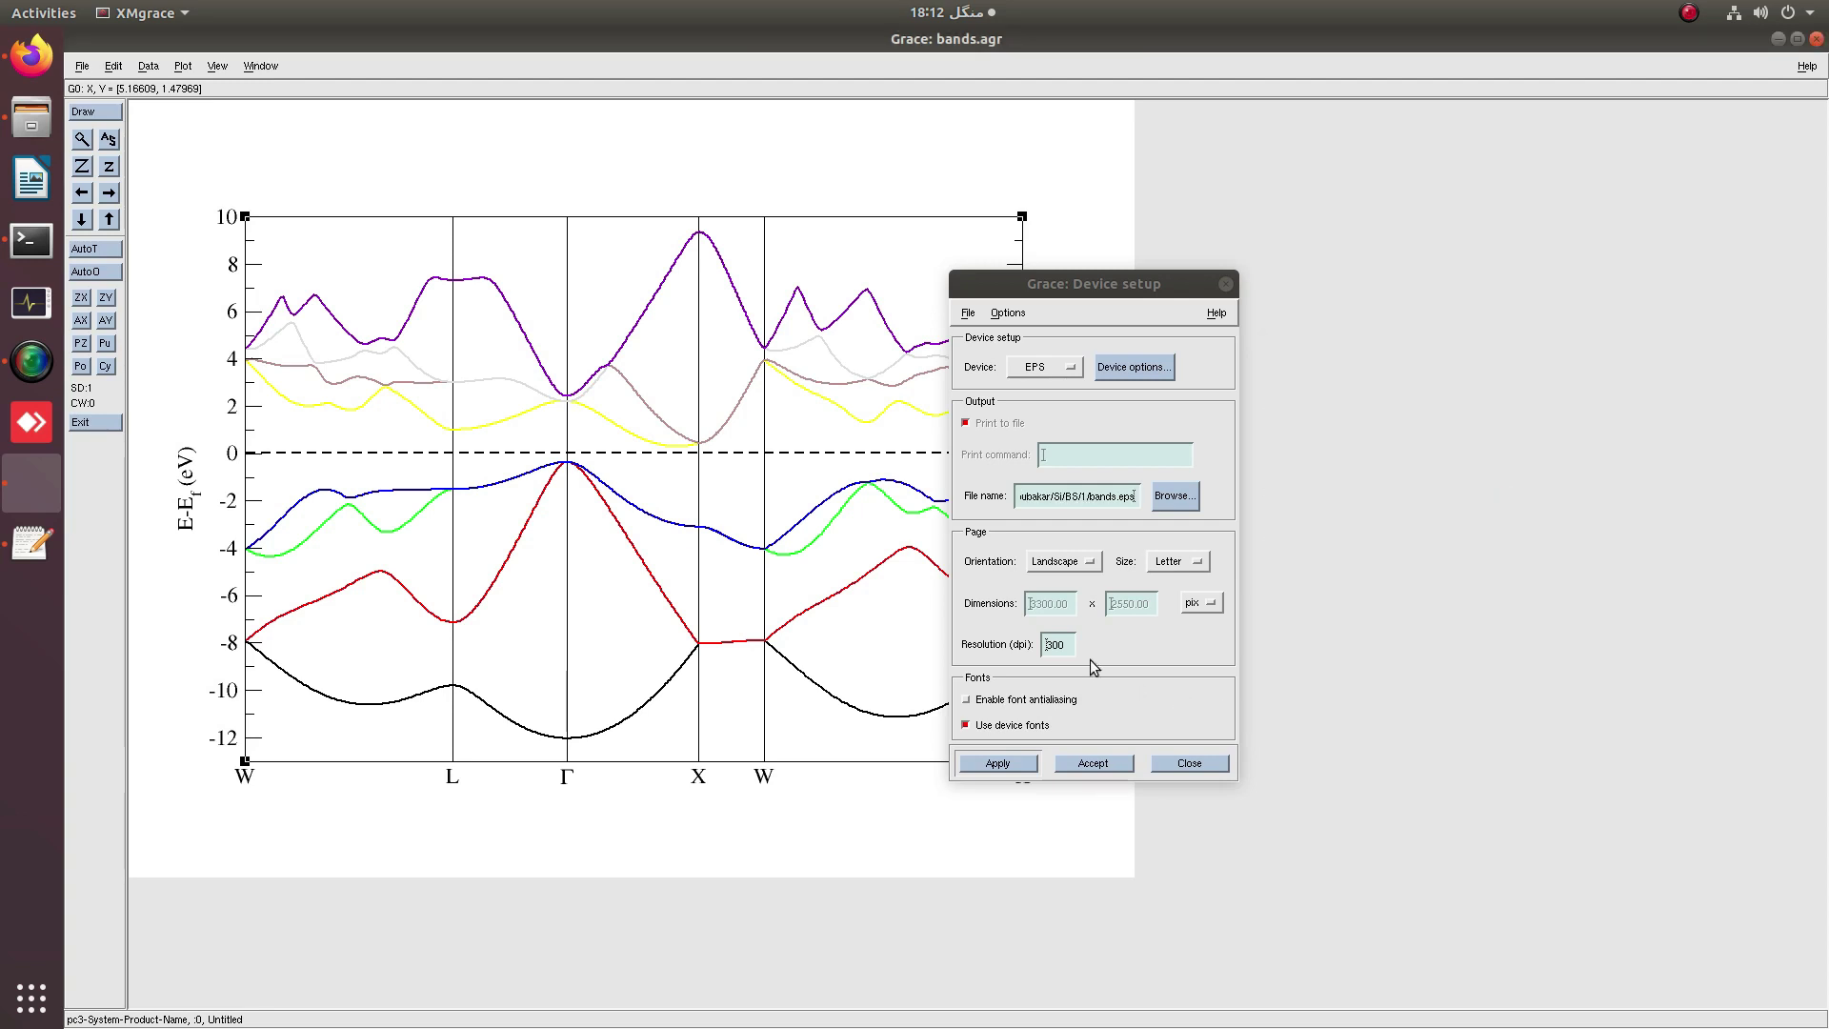
Set the export resolution to 1200 dpi, apply, and close the print setup.
{"action": "left_click", "coordinate": [1044, 645]}
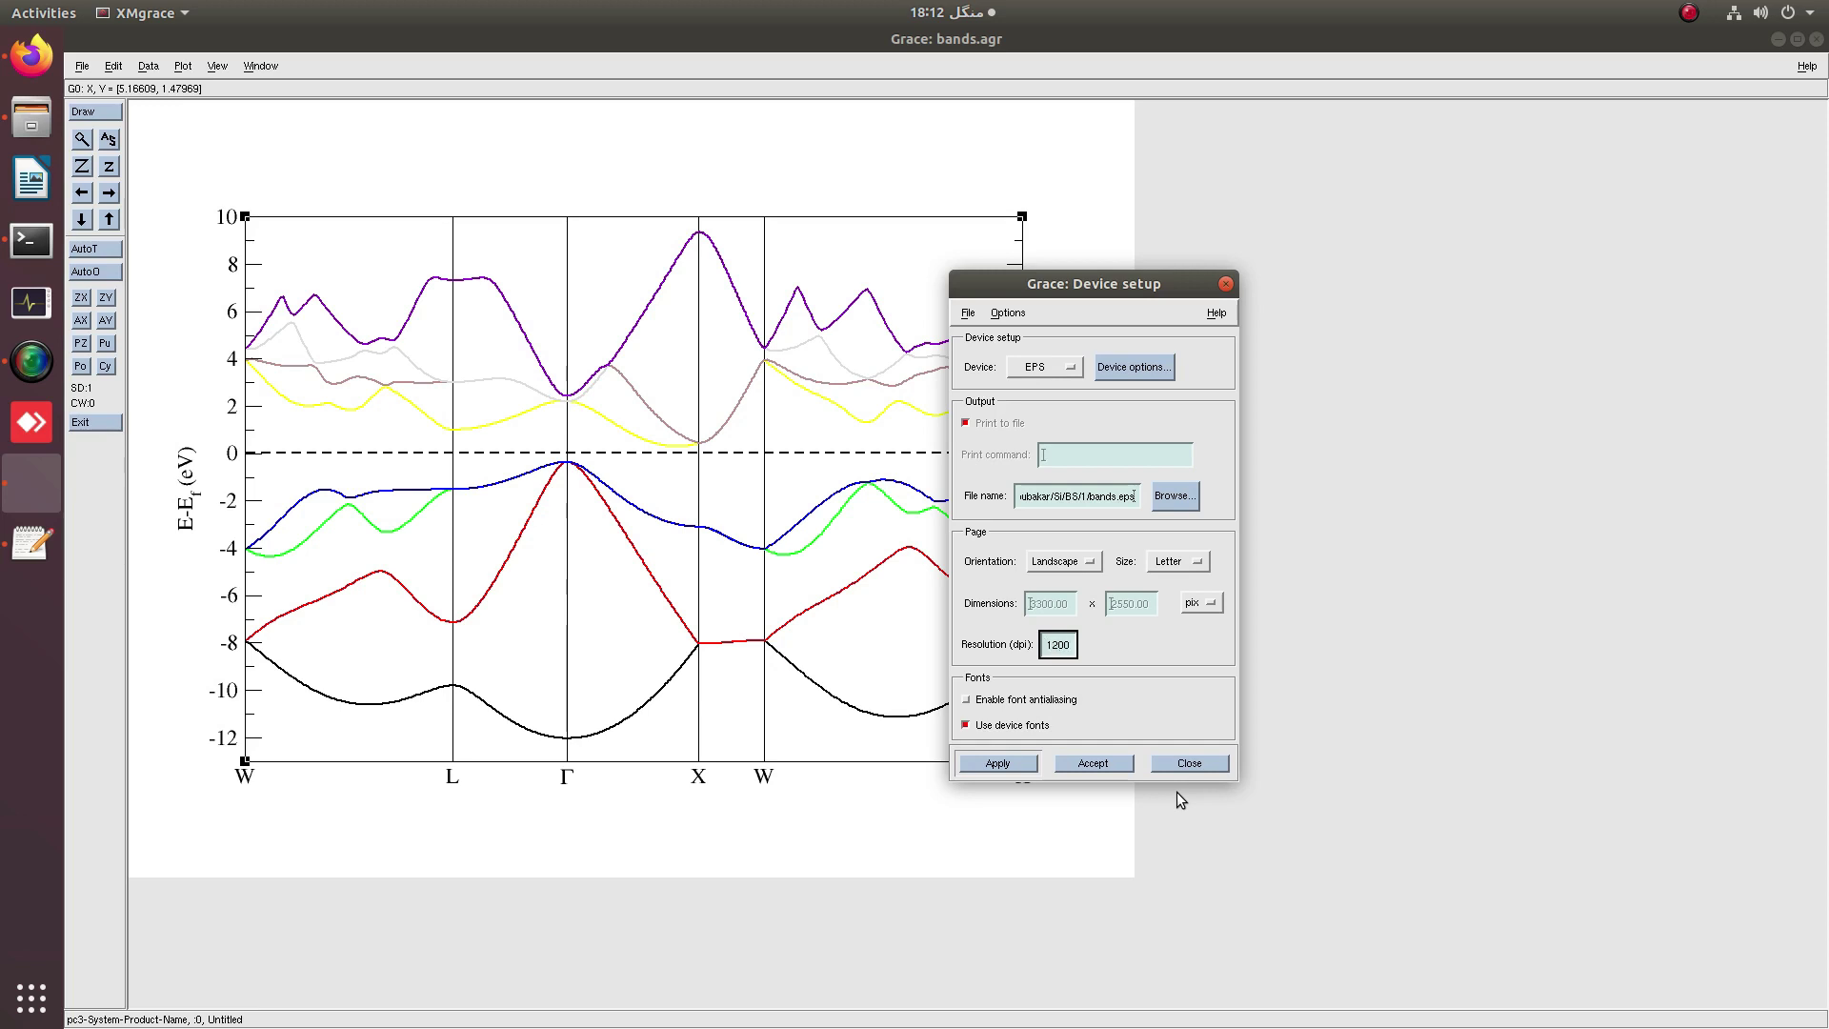
{"action": "left_click", "coordinate": [1013, 767]}
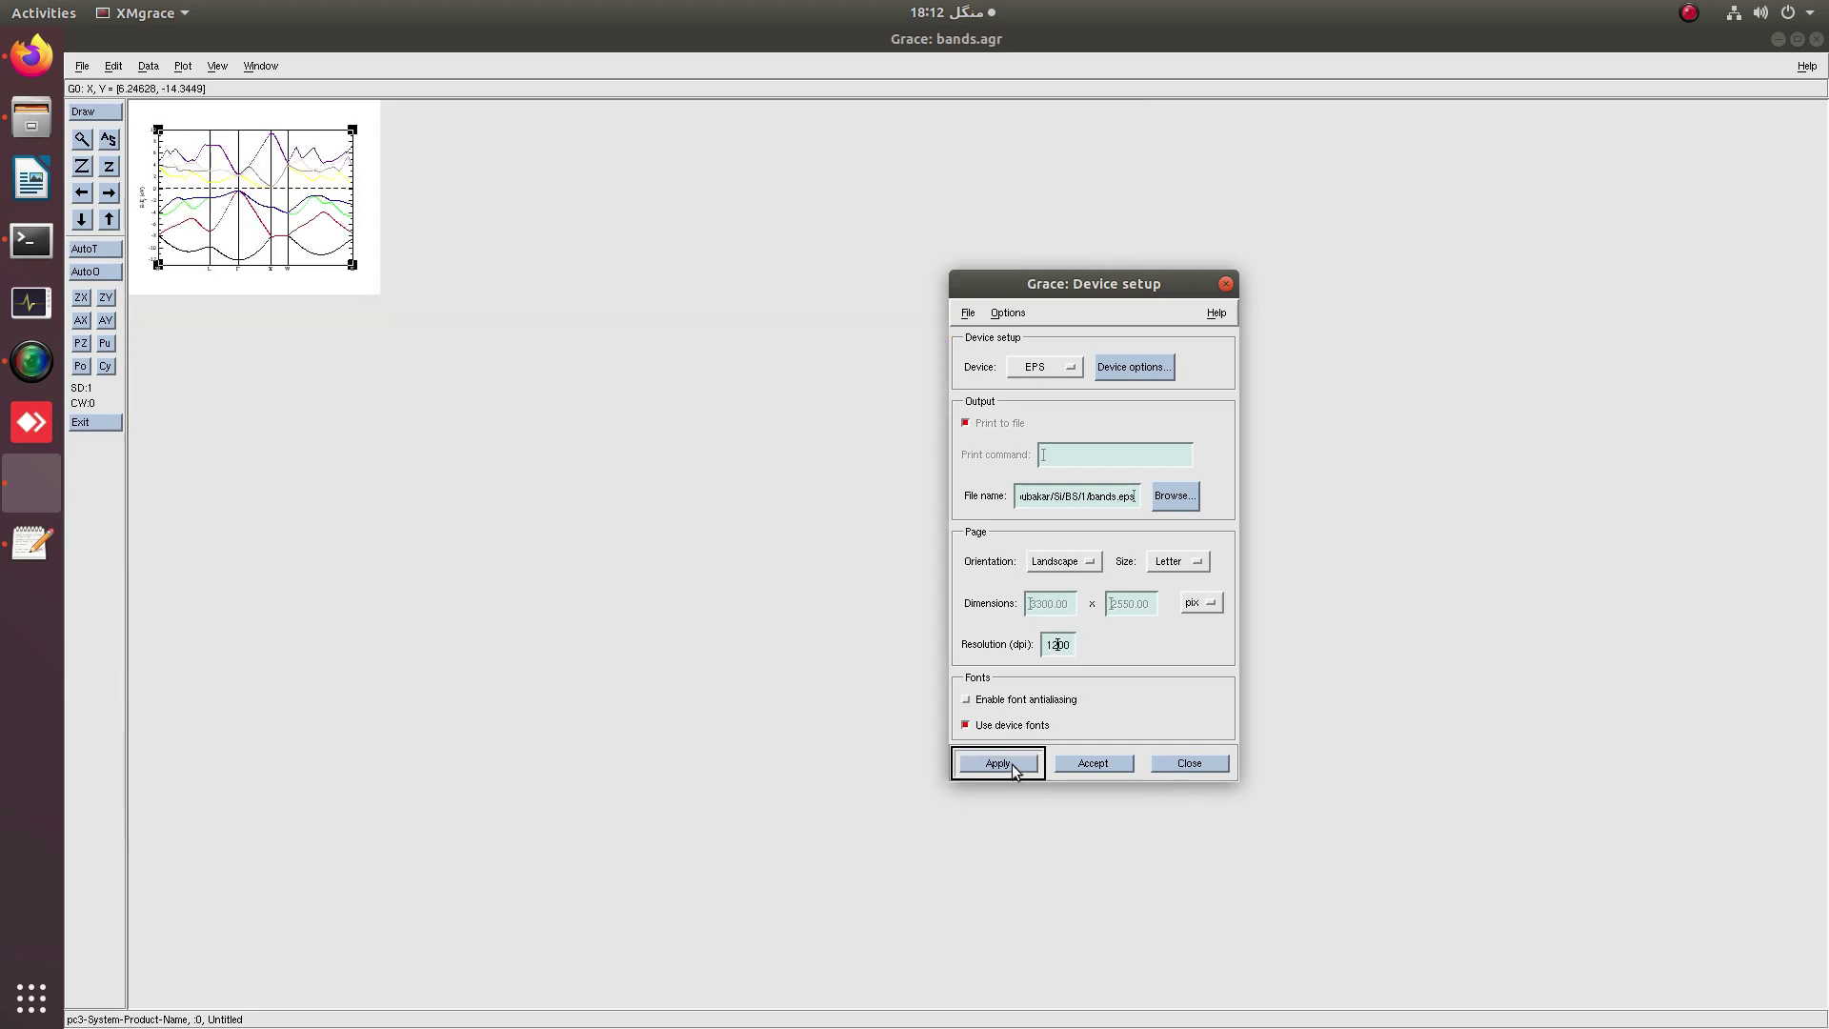
{"action": "left_click", "coordinate": [1186, 763]}
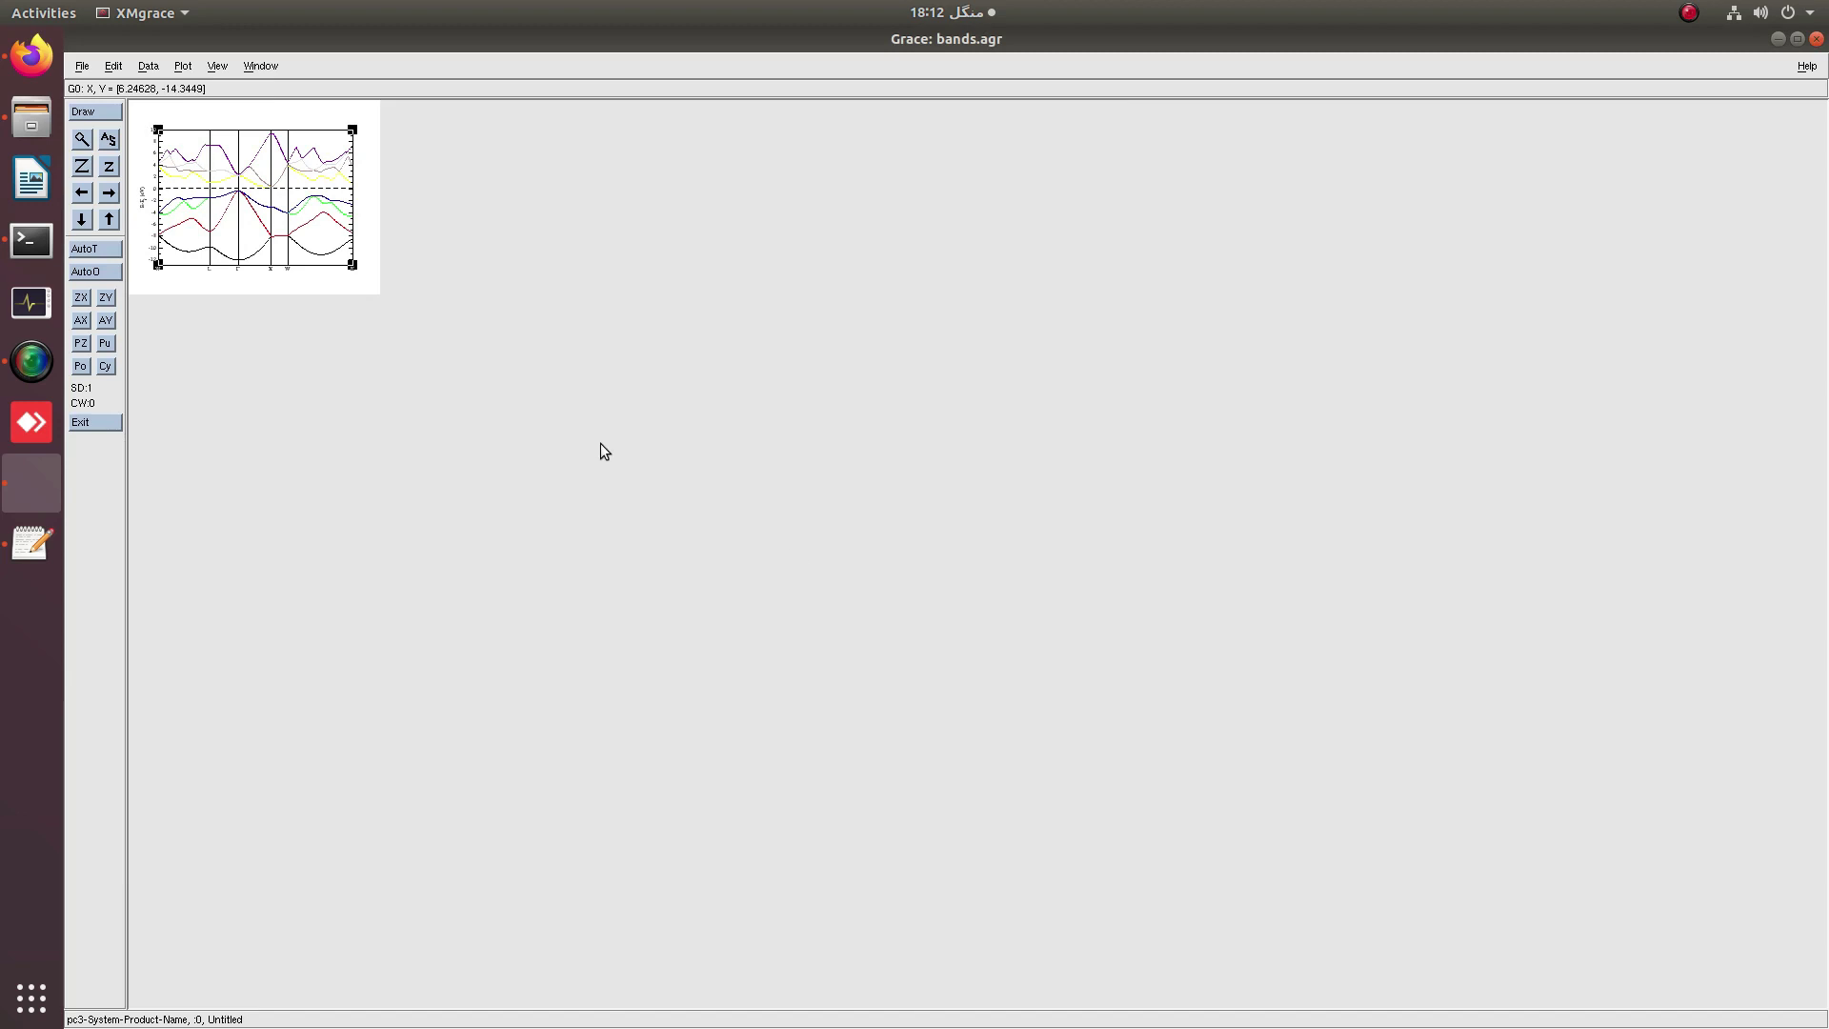
{"action": "left_click", "coordinate": [82, 69]}
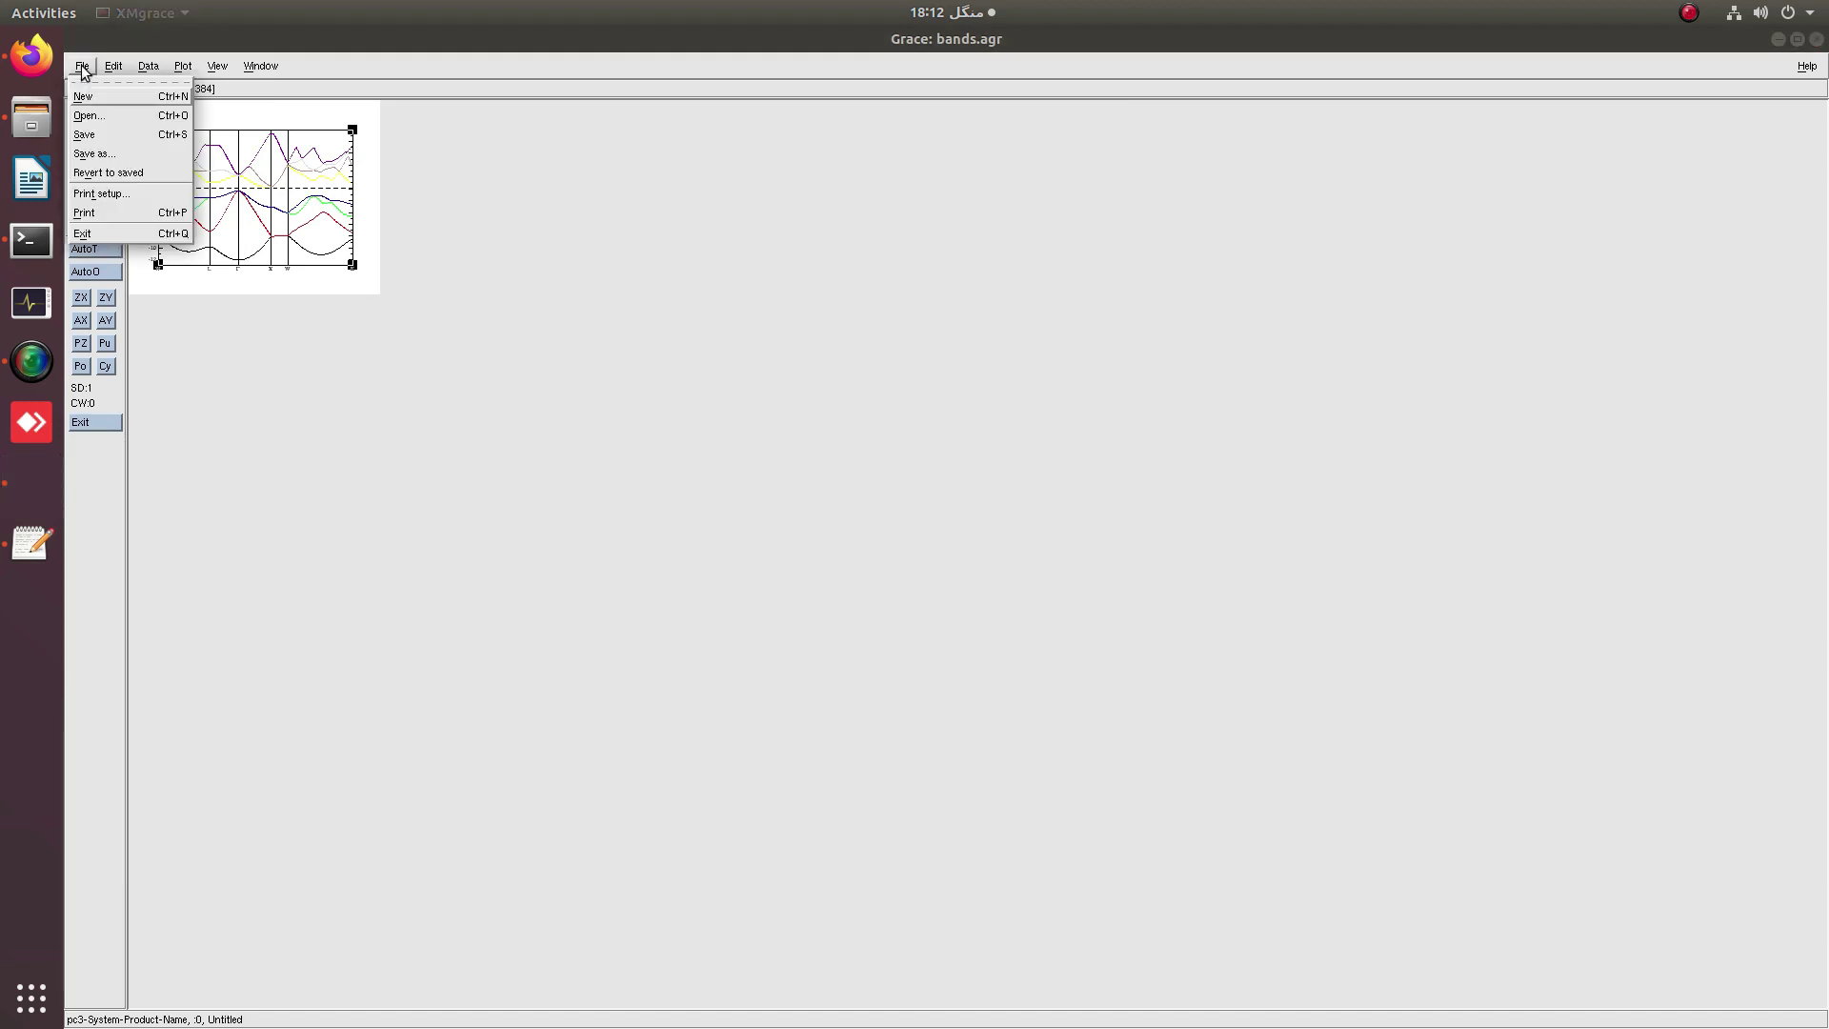
Print to bands.eps, then preview it full-size in Document Viewer and close it.
{"action": "left_click", "coordinate": [86, 213]}
{"action": "key", "text": "alt+Tab"}
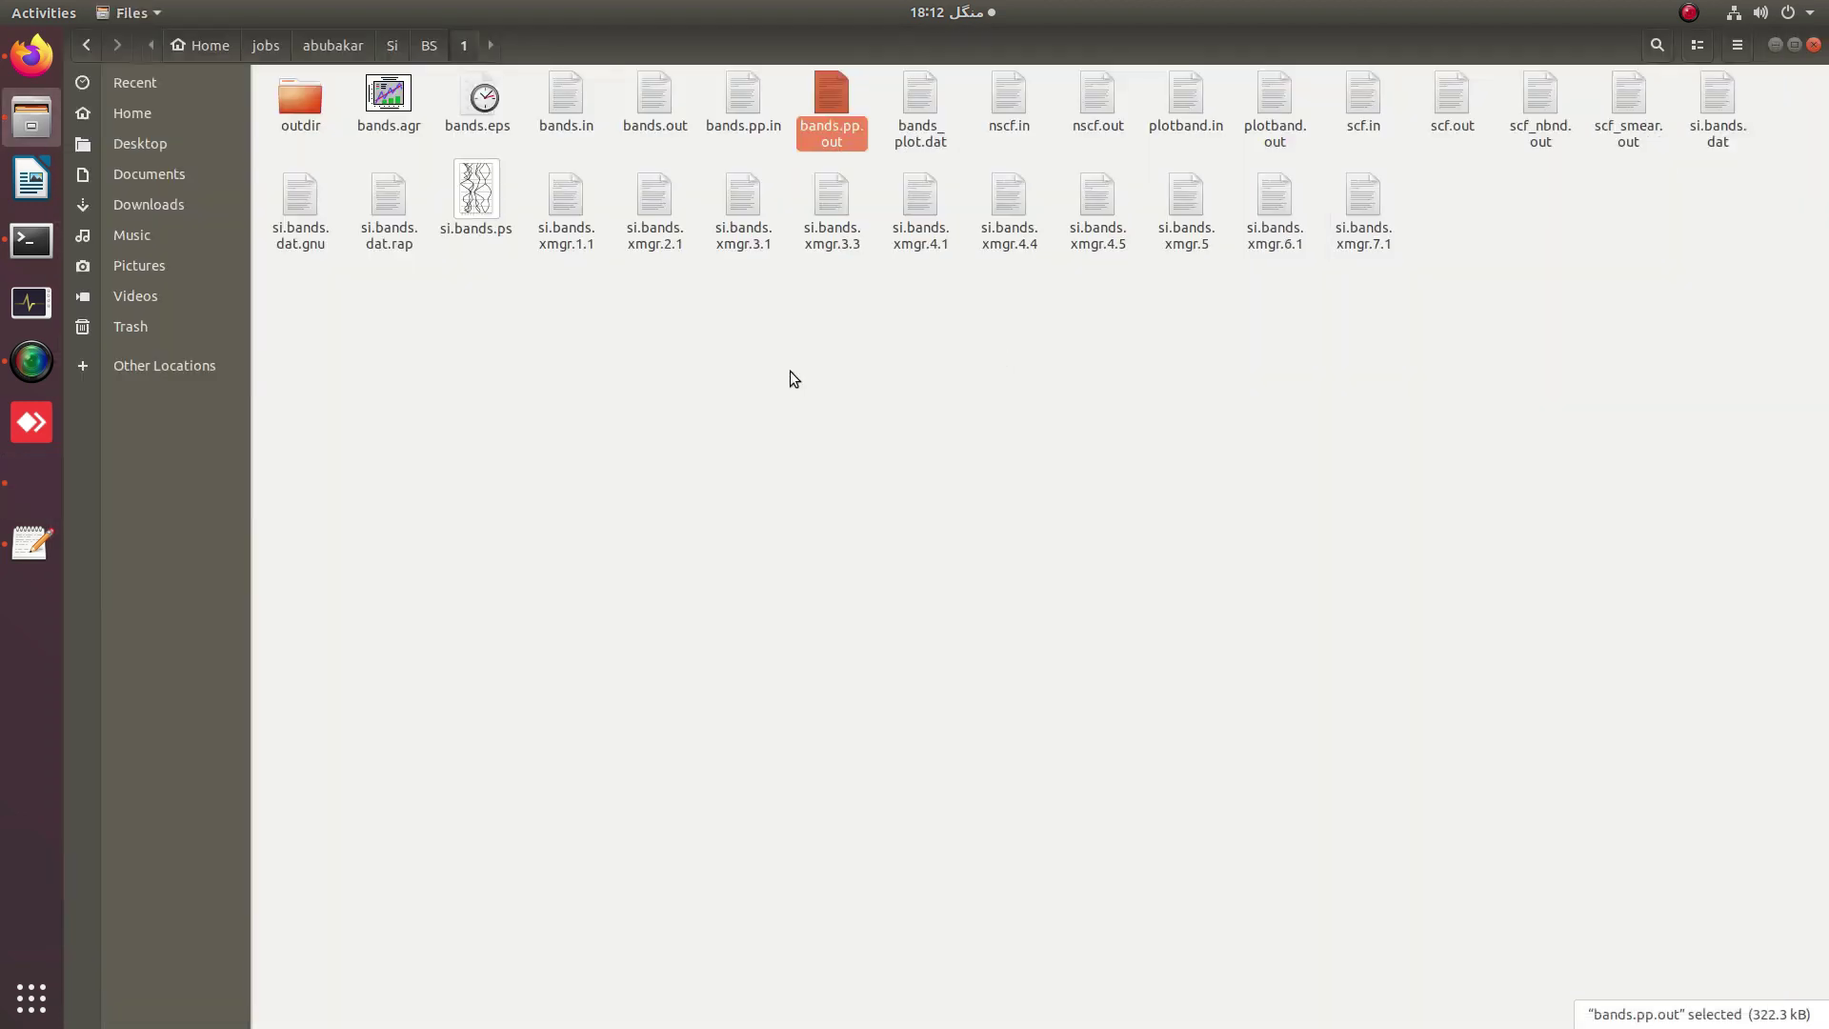
{"action": "double_click", "coordinate": [480, 95]}
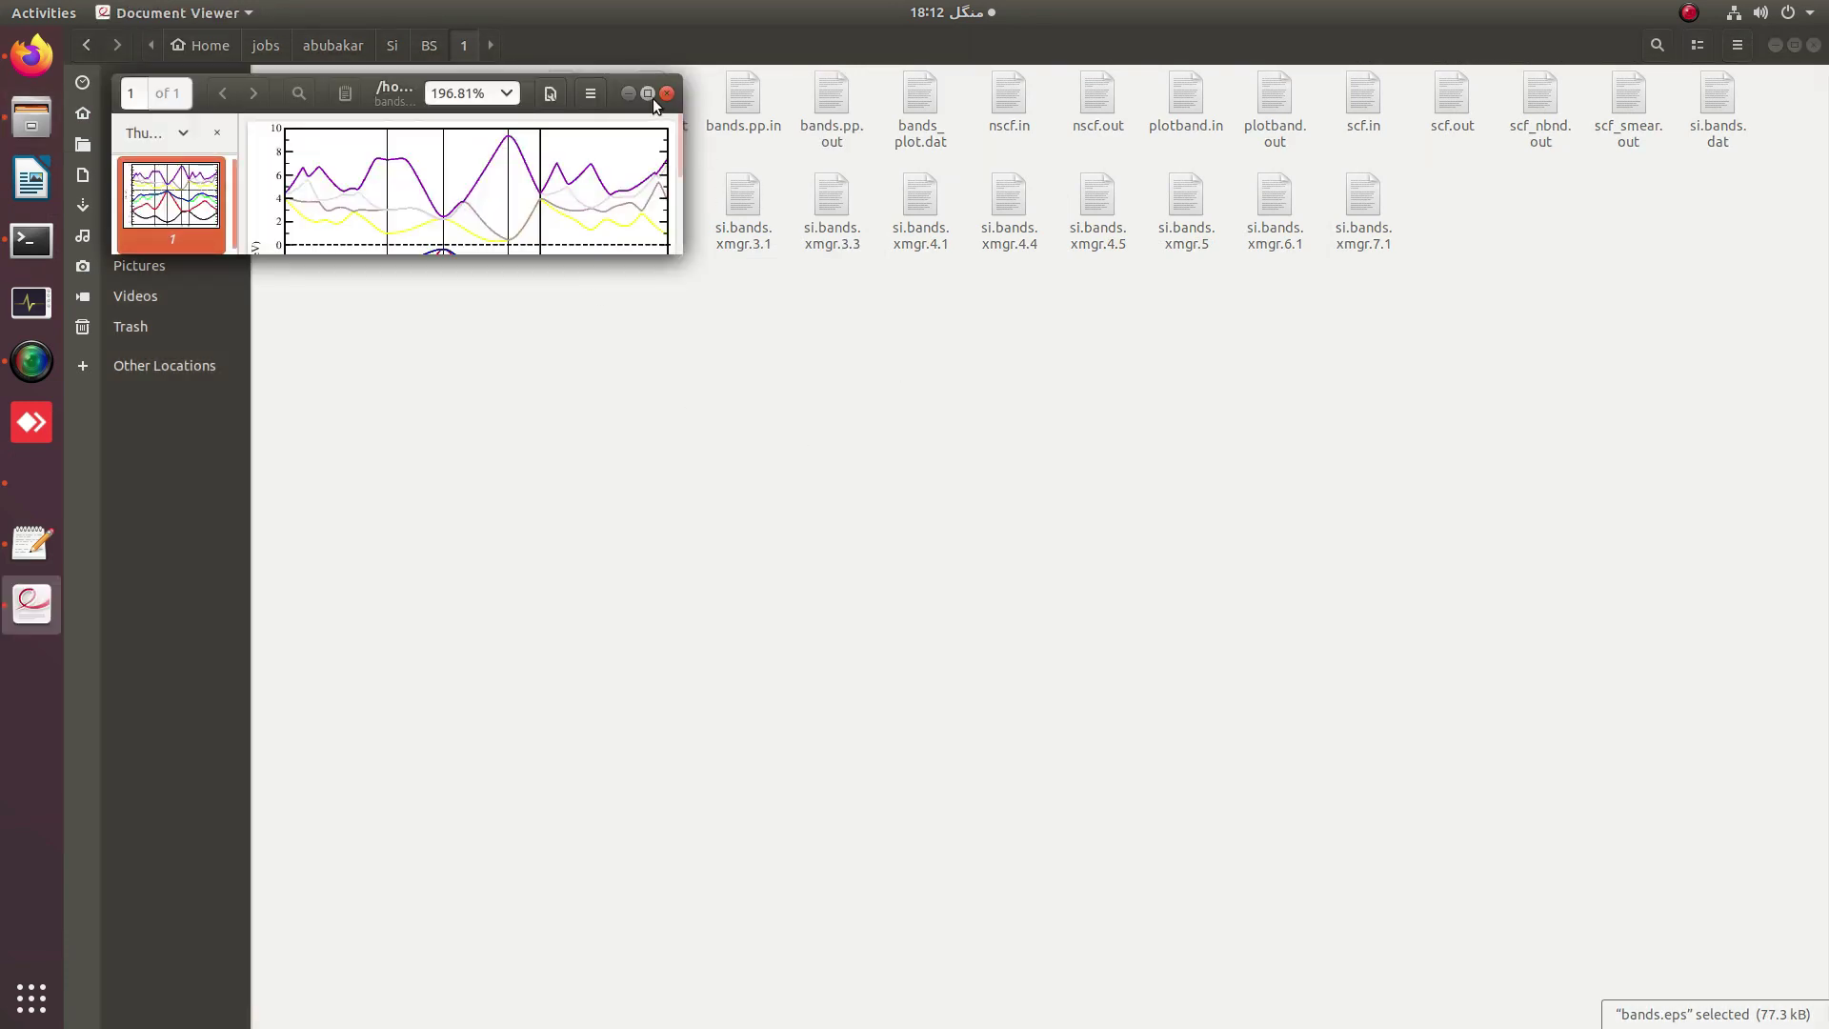
{"action": "left_click", "coordinate": [648, 93]}
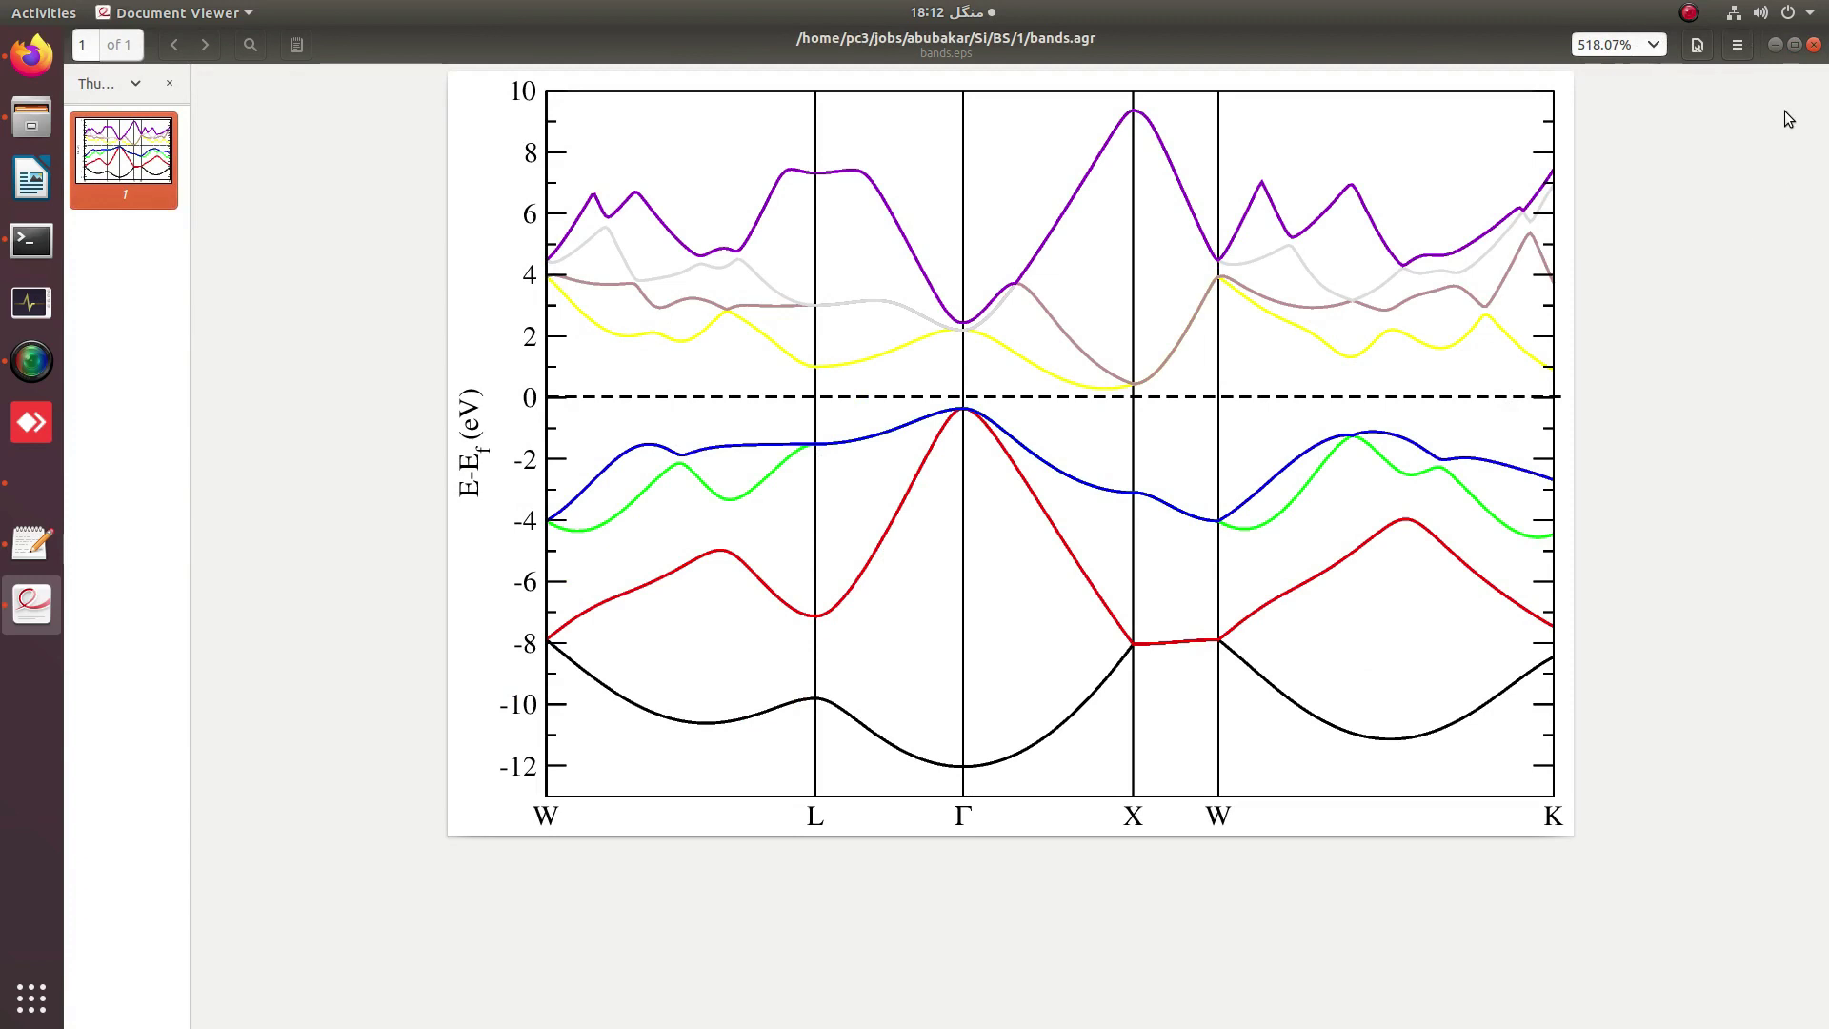
{"action": "left_click", "coordinate": [1775, 45]}
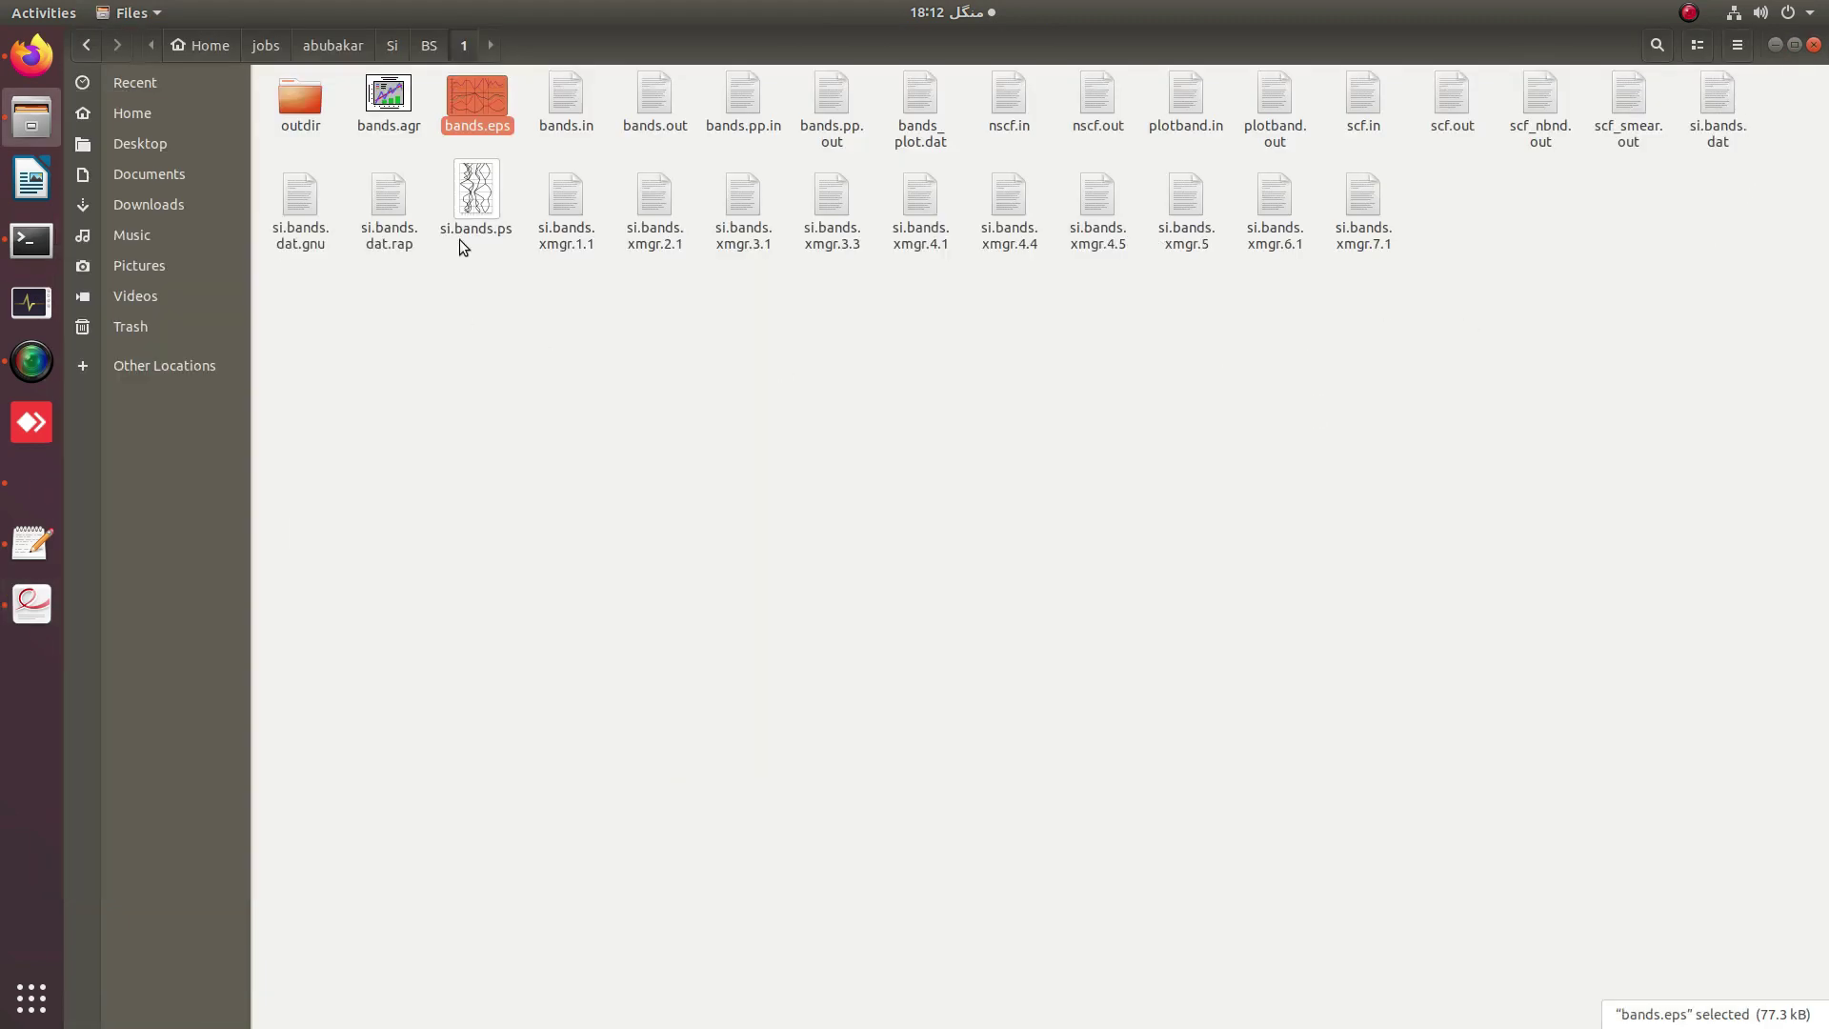